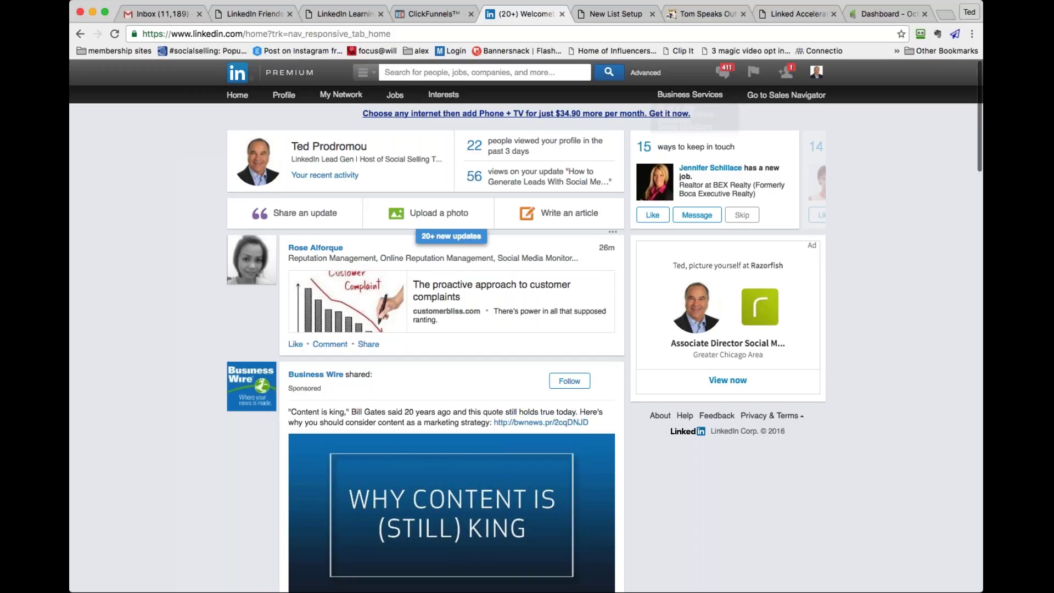
Open the LinkedIn inbox and display the welcome message sent on Thursday to the Luxury Fashion for Living connection
left_click(724, 77)
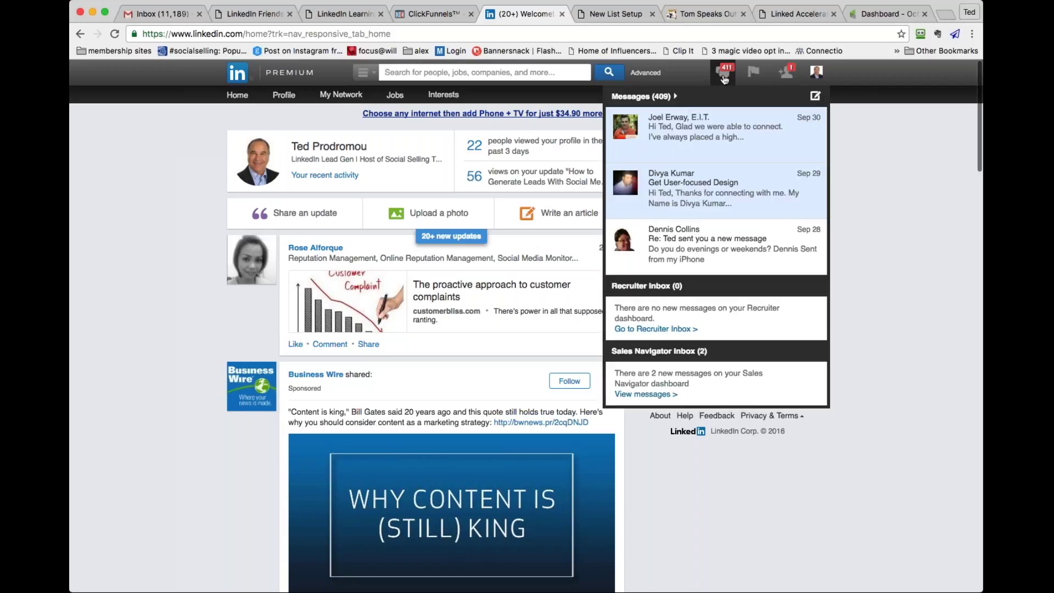
left_click(724, 78)
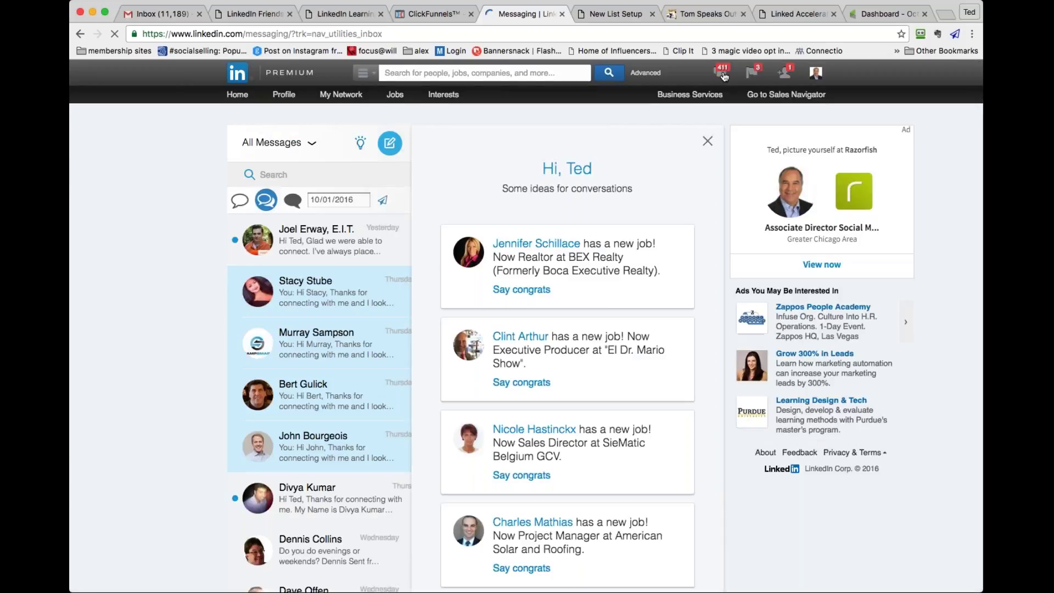
left_click(325, 304)
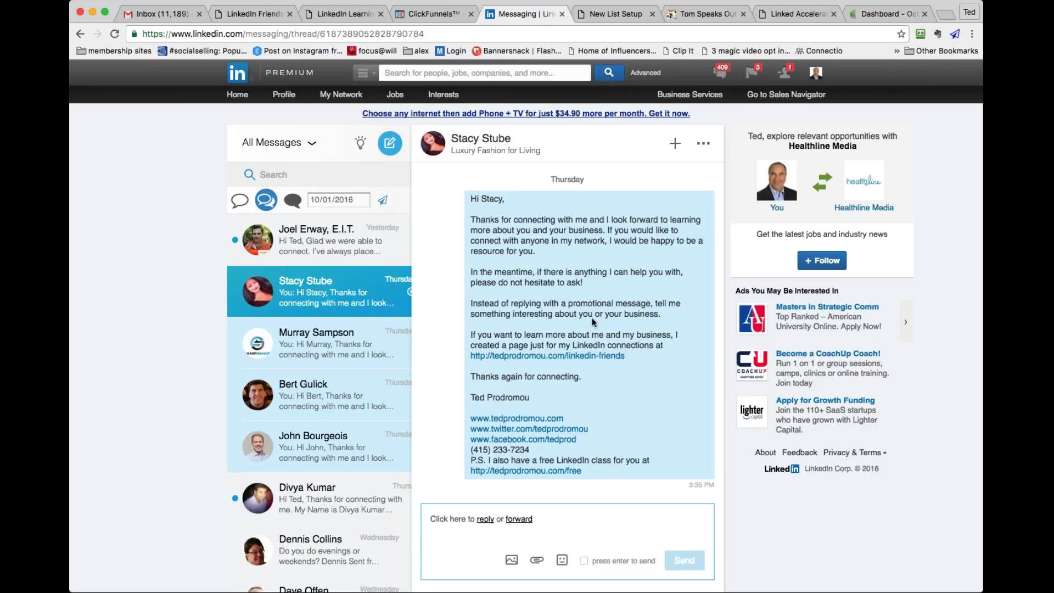
Open the linkedin-friends page linked in the message and review its introduction, consulting offer and free training sections
left_click(536, 357)
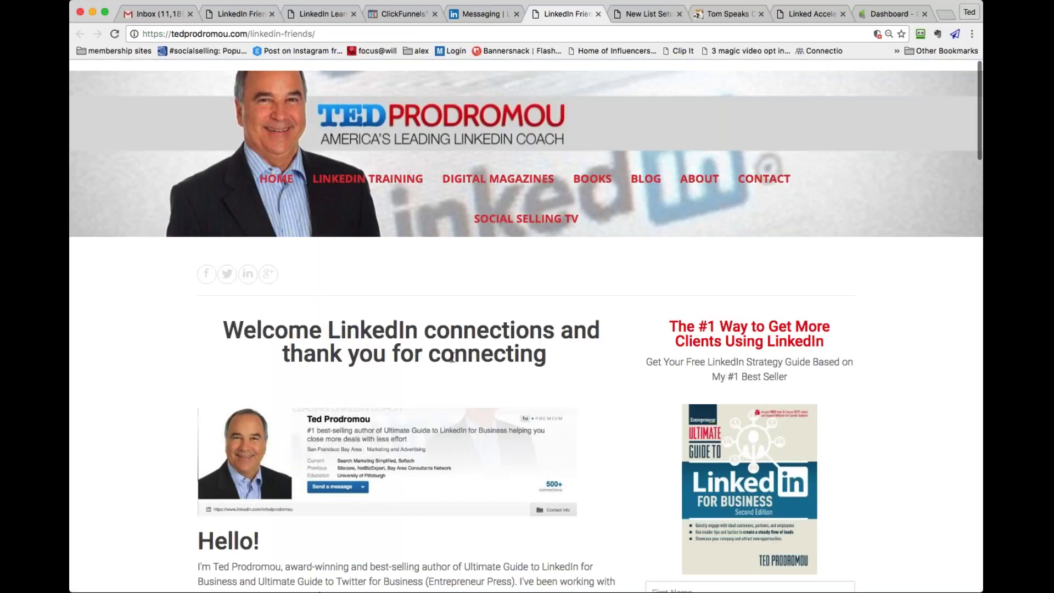
scroll(430, 368, "down", 1)
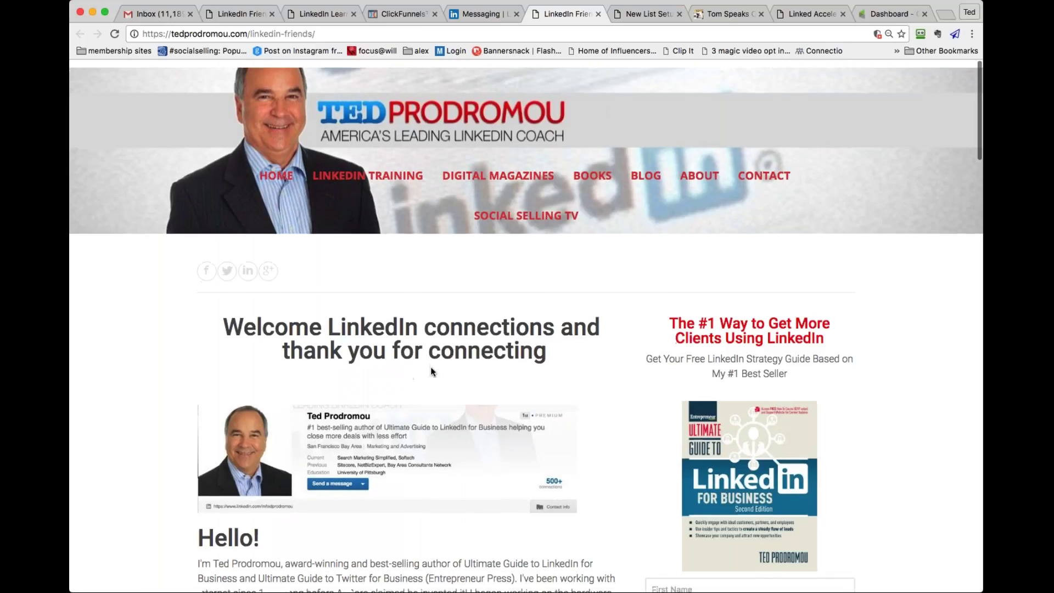
scroll(431, 369, "down", 1)
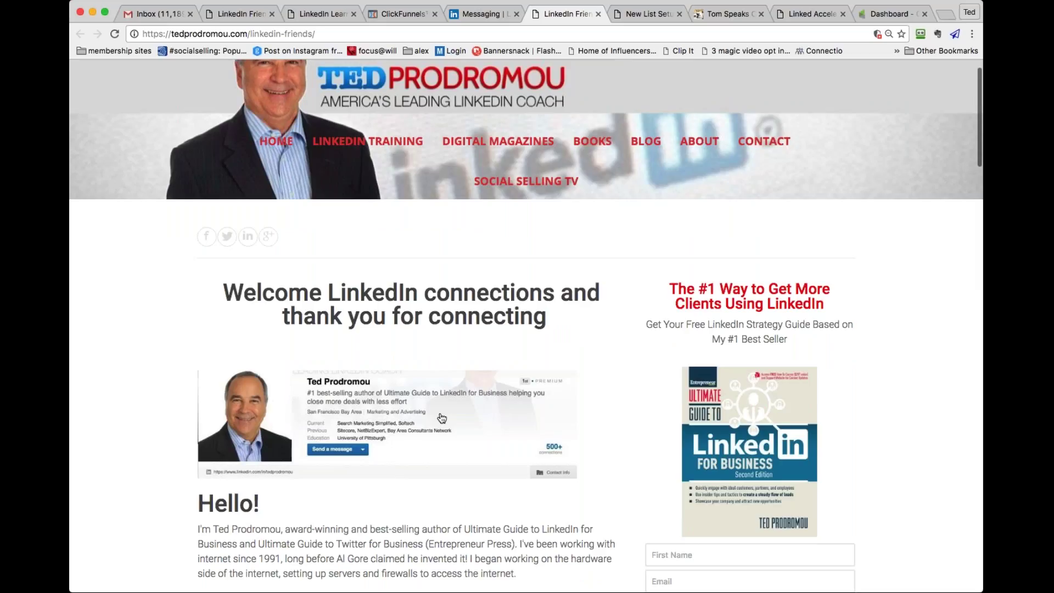
scroll(441, 419, "down", 3)
scroll(442, 418, "down", 15)
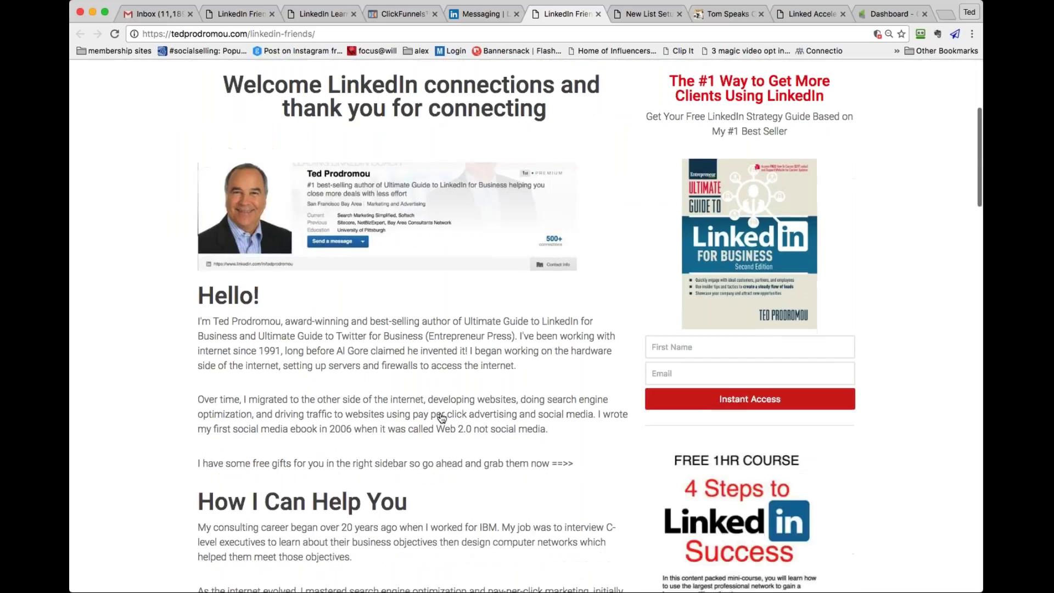
scroll(284, 372, "down", 4)
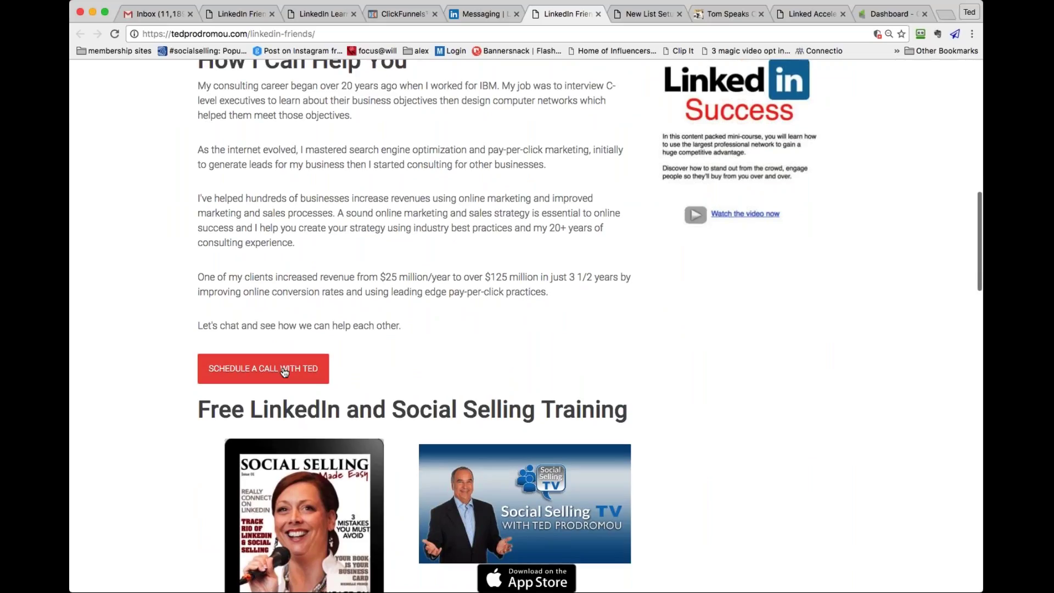
scroll(284, 372, "down", 8)
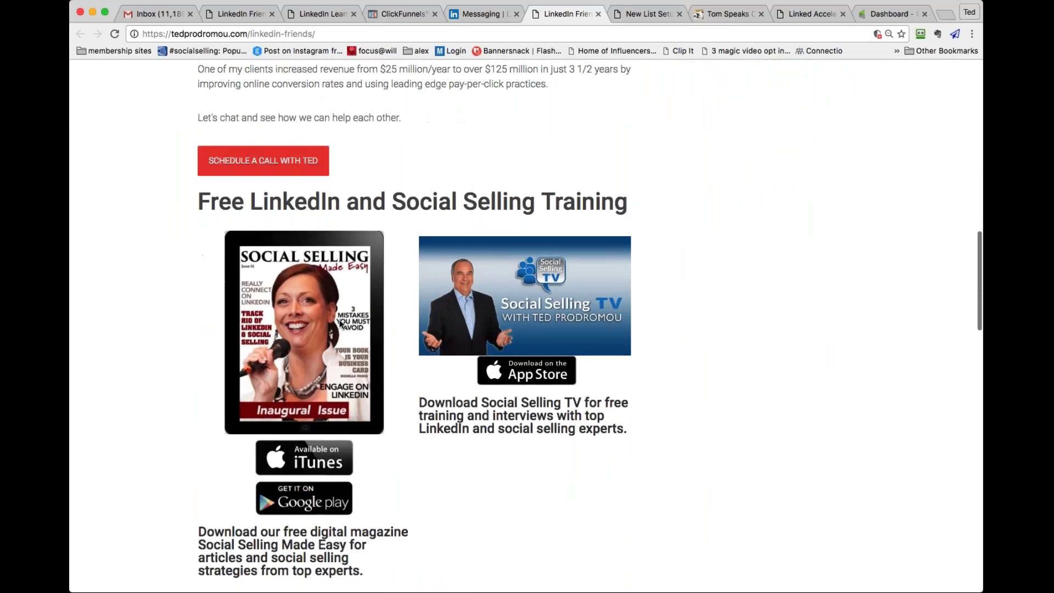
scroll(299, 334, "up", 2)
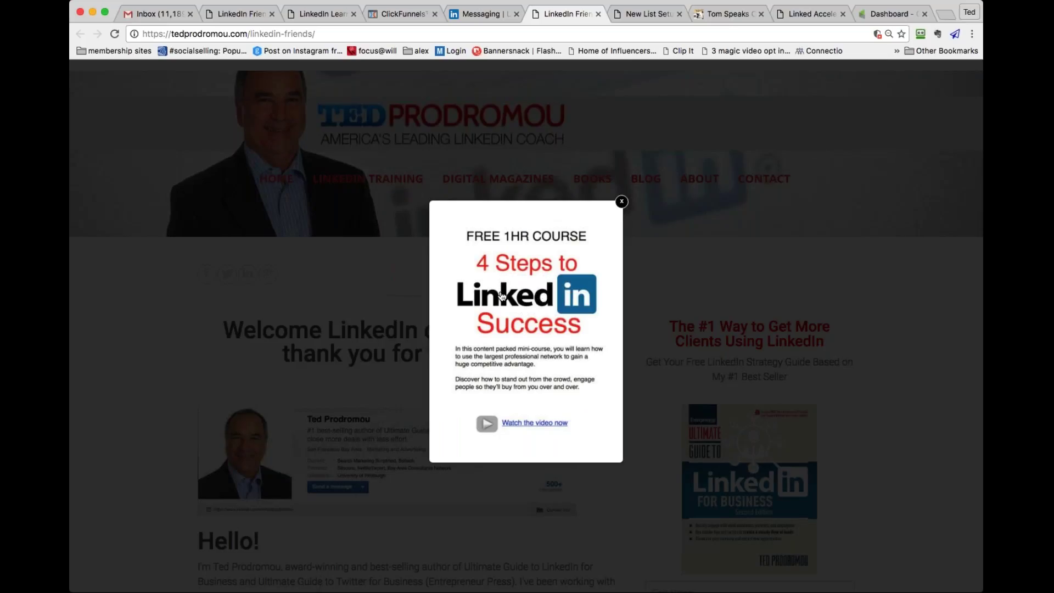
View the free one-hour course offer from the pop-up, and dismiss the pop-up back on the connections welcome page
left_click(531, 277)
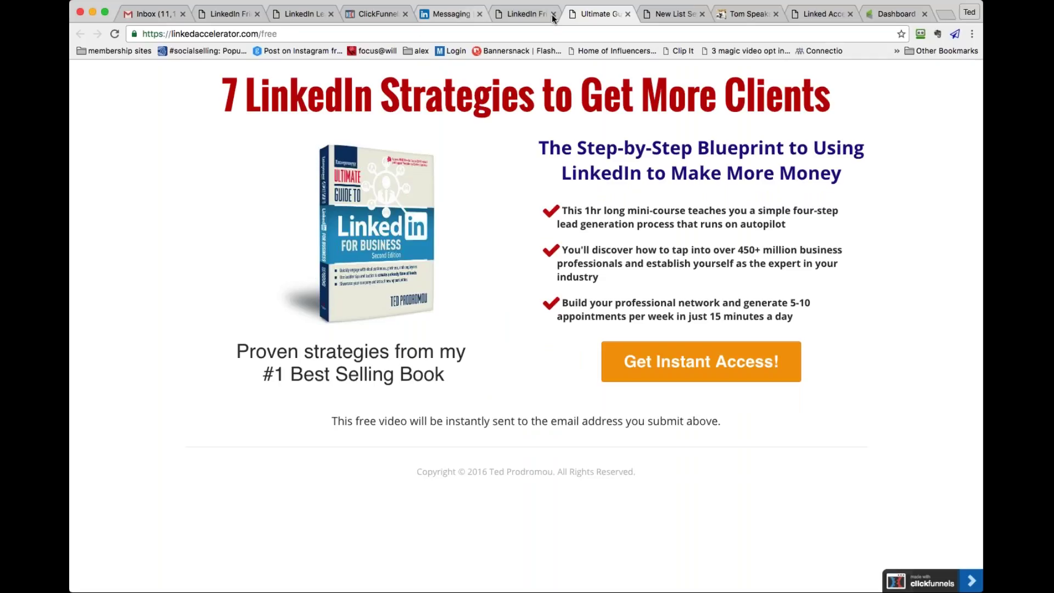
left_click(531, 16)
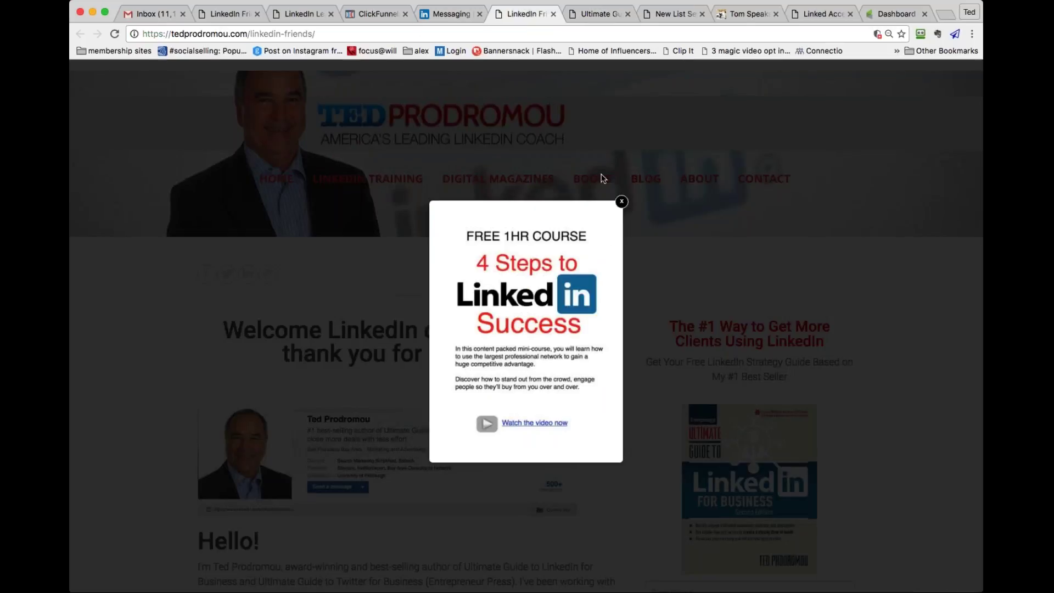
left_click(621, 204)
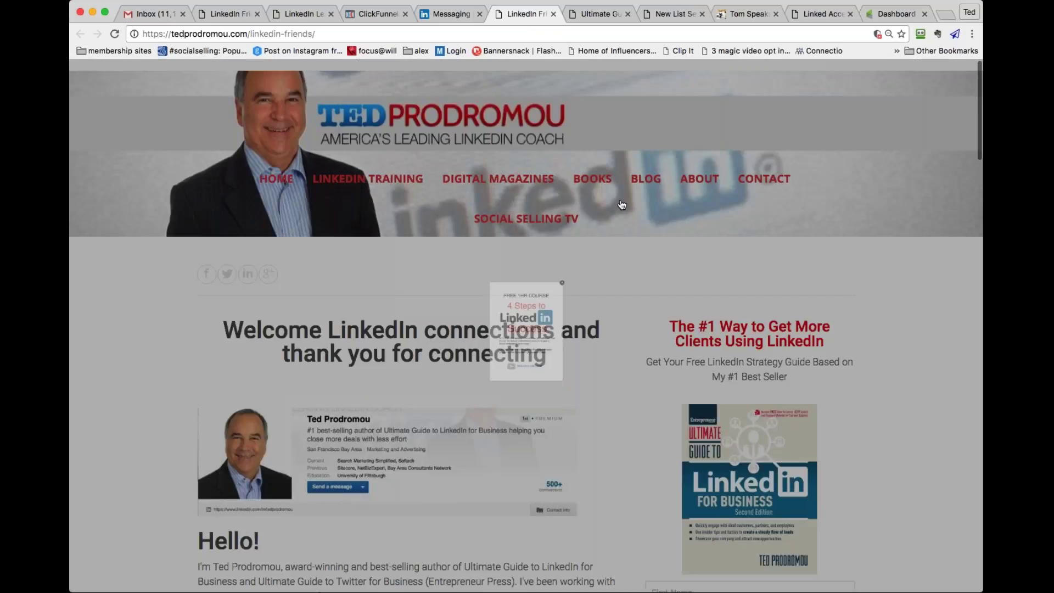
Review the welcome page's free offers: the LinkedIn Strategy Guide sign-up form and the 4 Steps to LinkedIn Success course
scroll(619, 258, "down", 4)
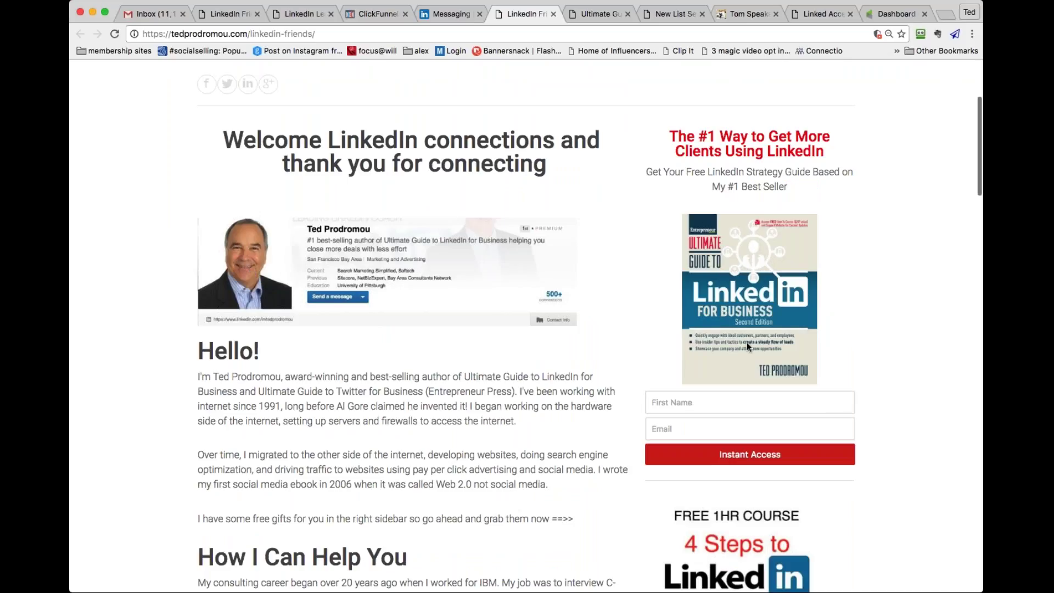
left_click(727, 406)
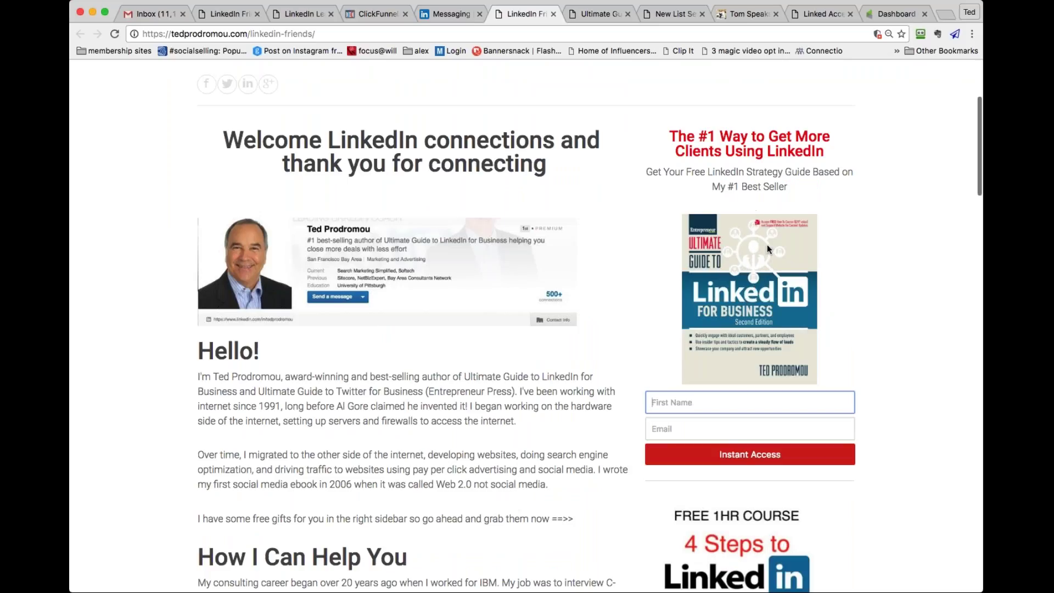
scroll(728, 368, "down", 1)
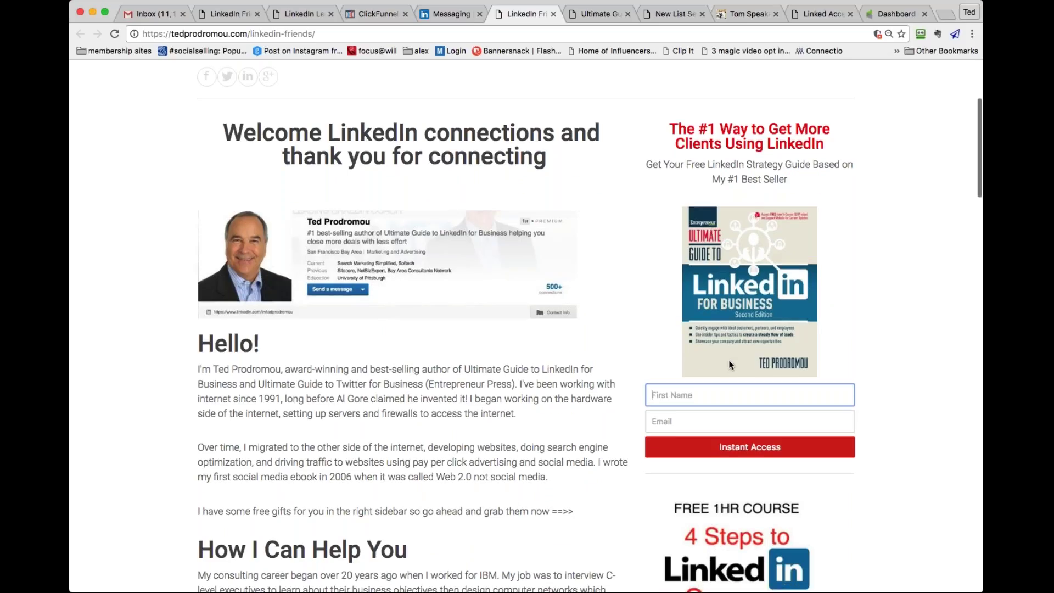
scroll(730, 365, "down", 8)
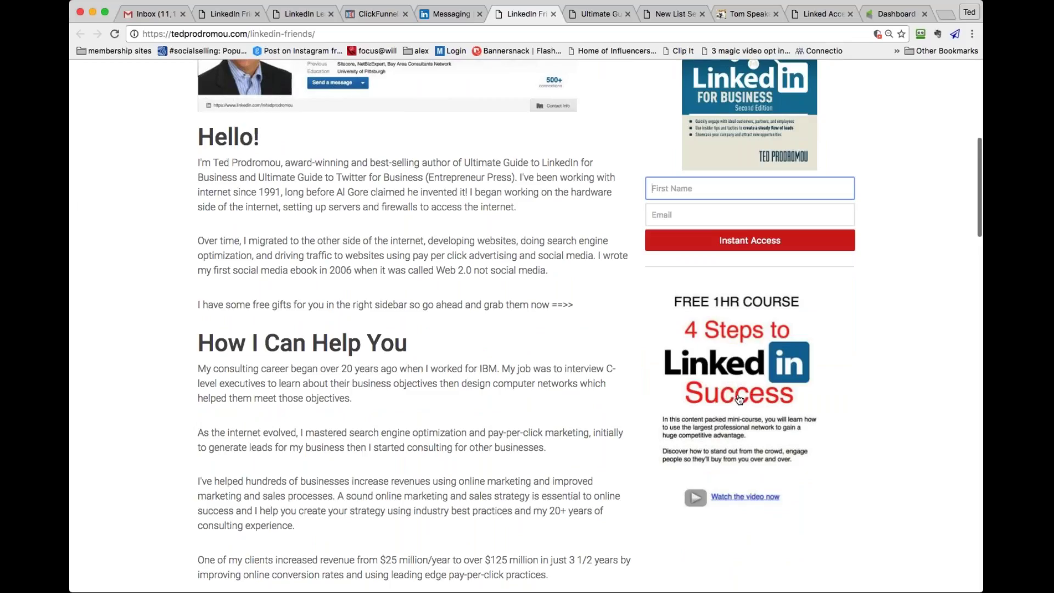
scroll(740, 400, "up", 1)
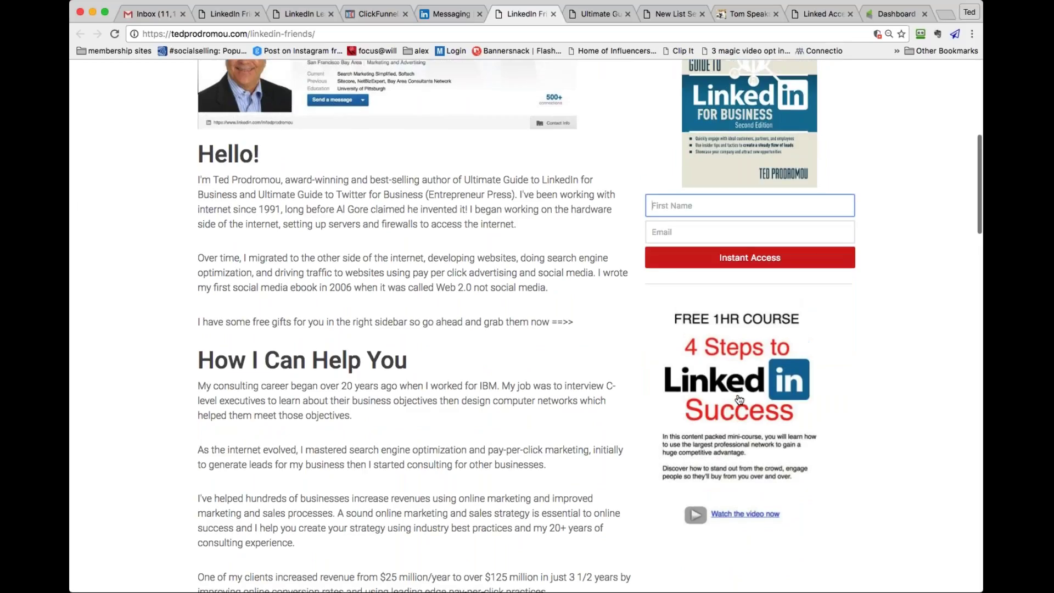
scroll(740, 399, "up", 15)
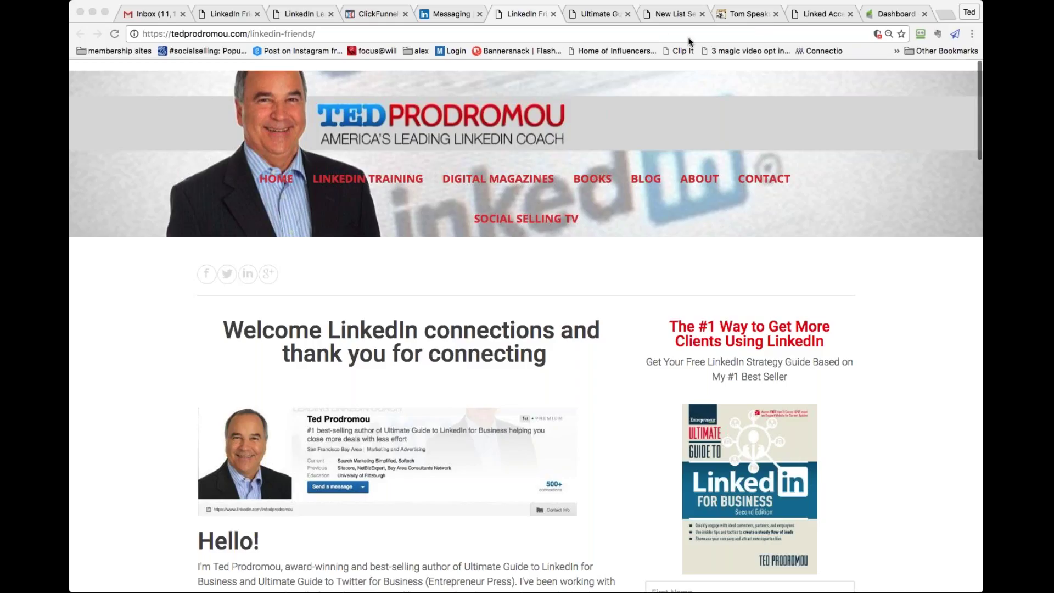
Switch to the tomspeaksout.com site and examine its navigation menu, mission and vision statements, video and memoir section
left_click(742, 14)
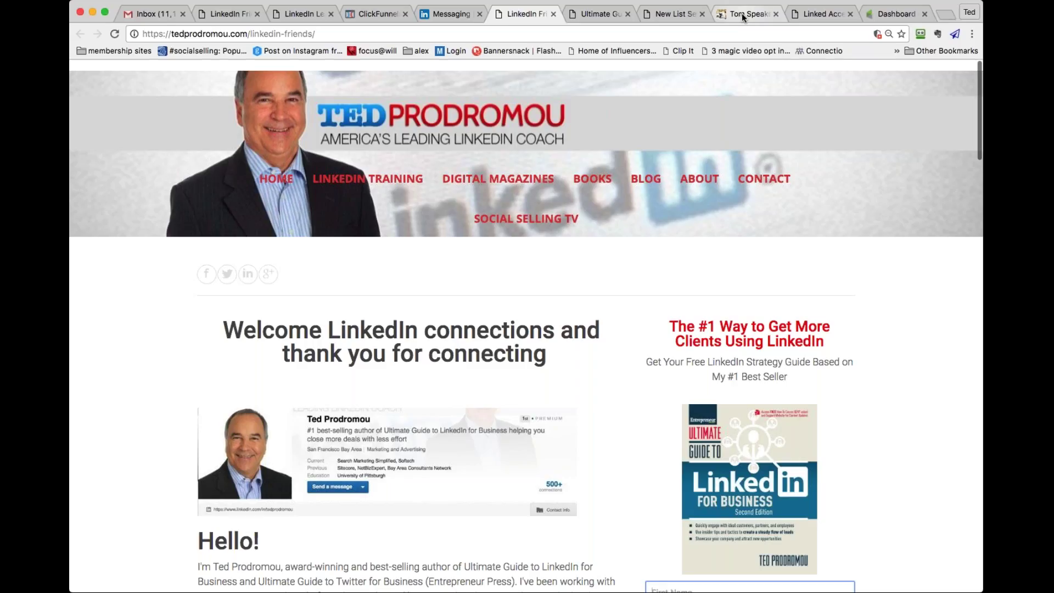
left_click(742, 13)
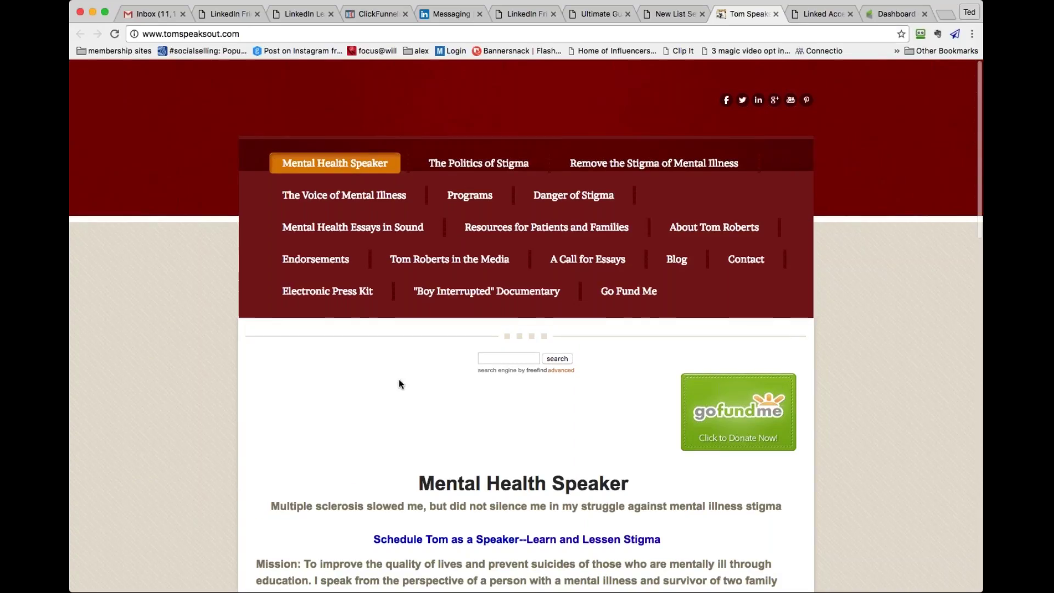
scroll(398, 379, "down", 3)
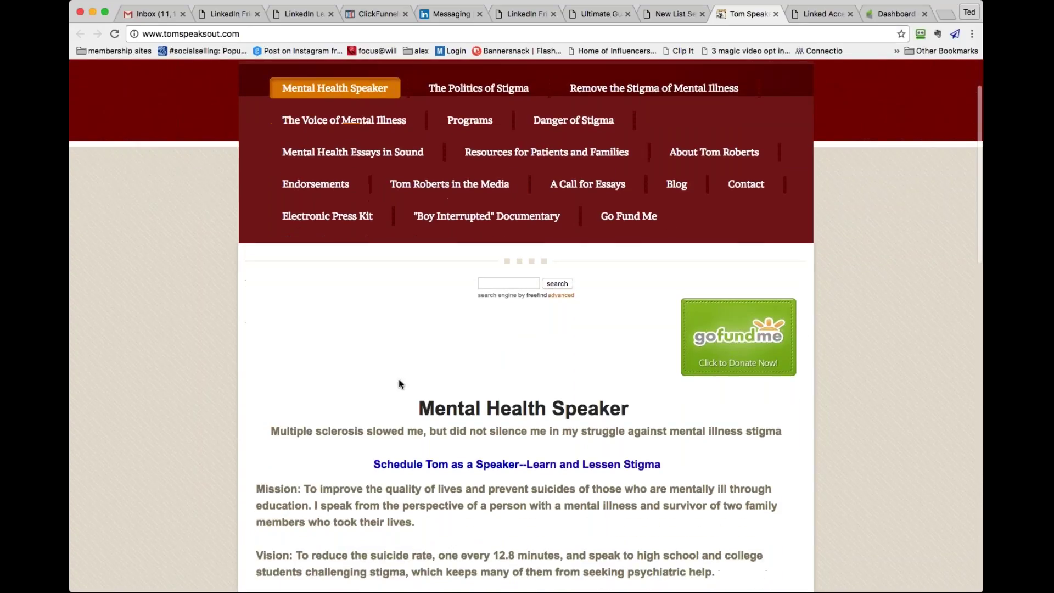
scroll(399, 378, "up", 3)
scroll(400, 380, "down", 1)
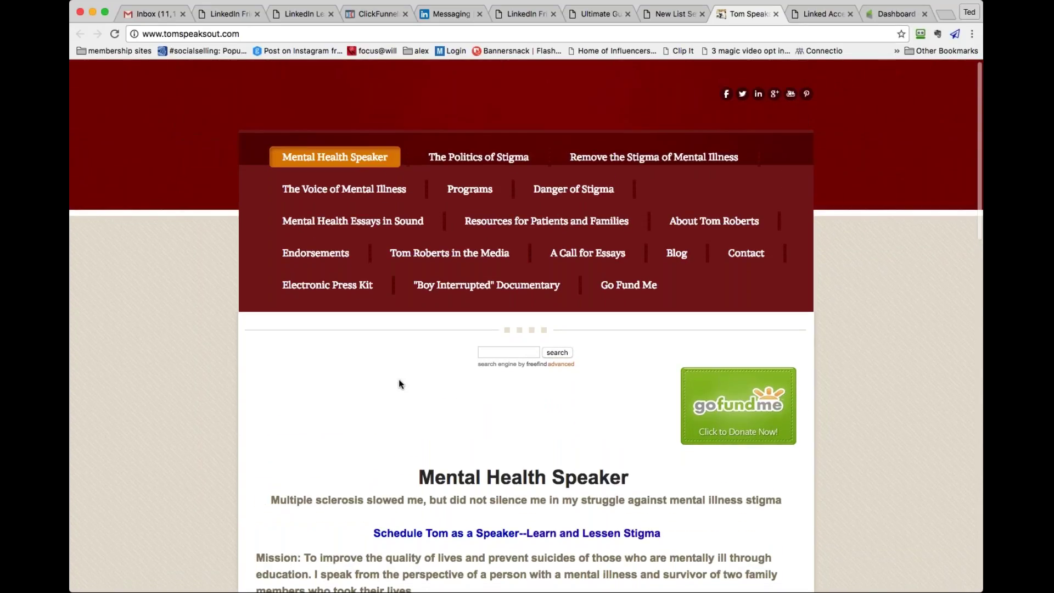
scroll(399, 383, "down", 5)
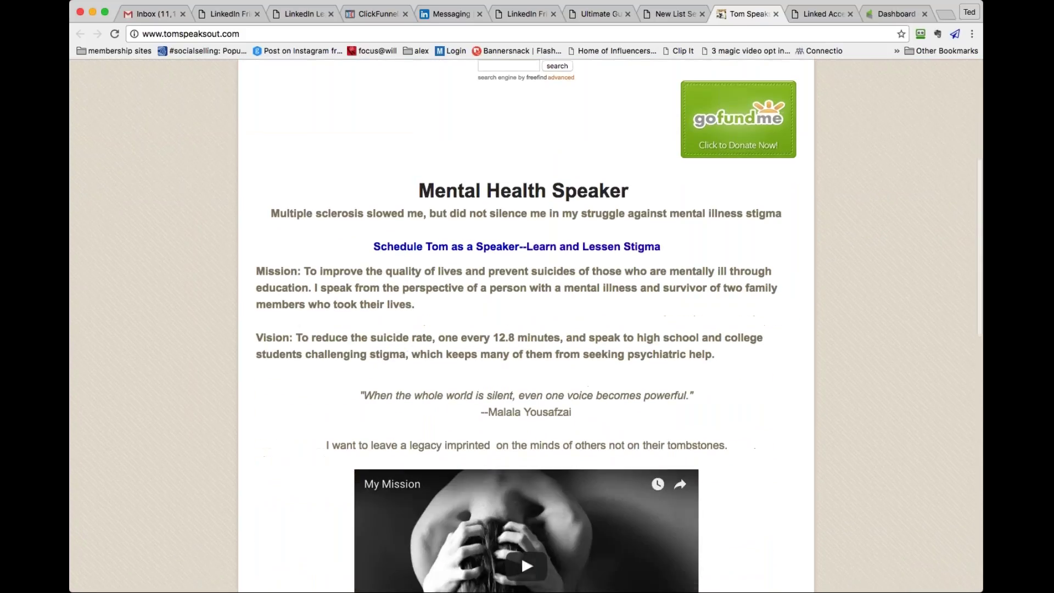
scroll(400, 383, "down", 3)
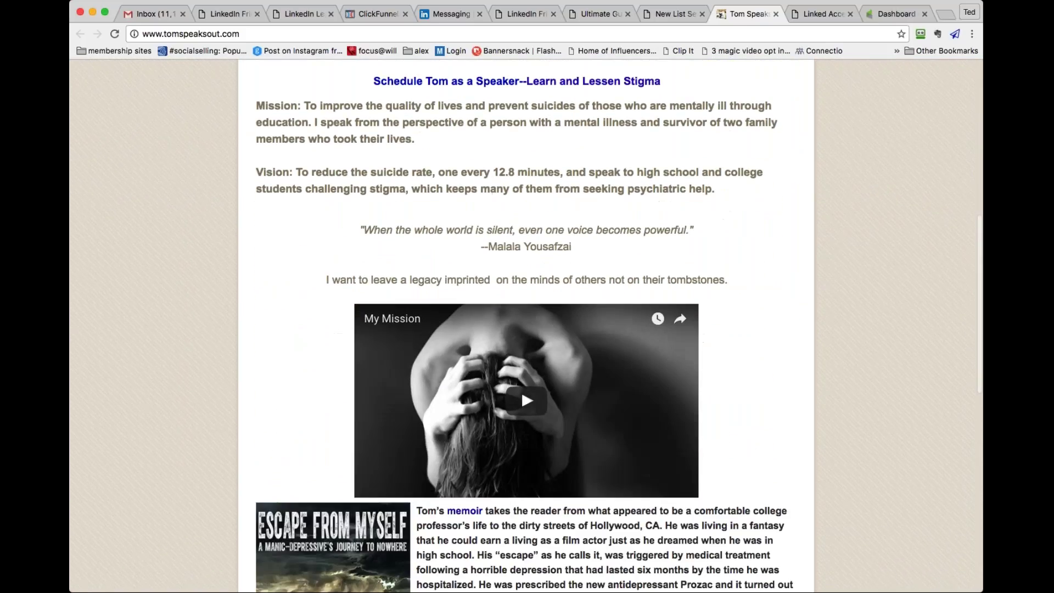
scroll(309, 379, "down", 1)
scroll(310, 378, "down", 1)
scroll(309, 379, "up", 9)
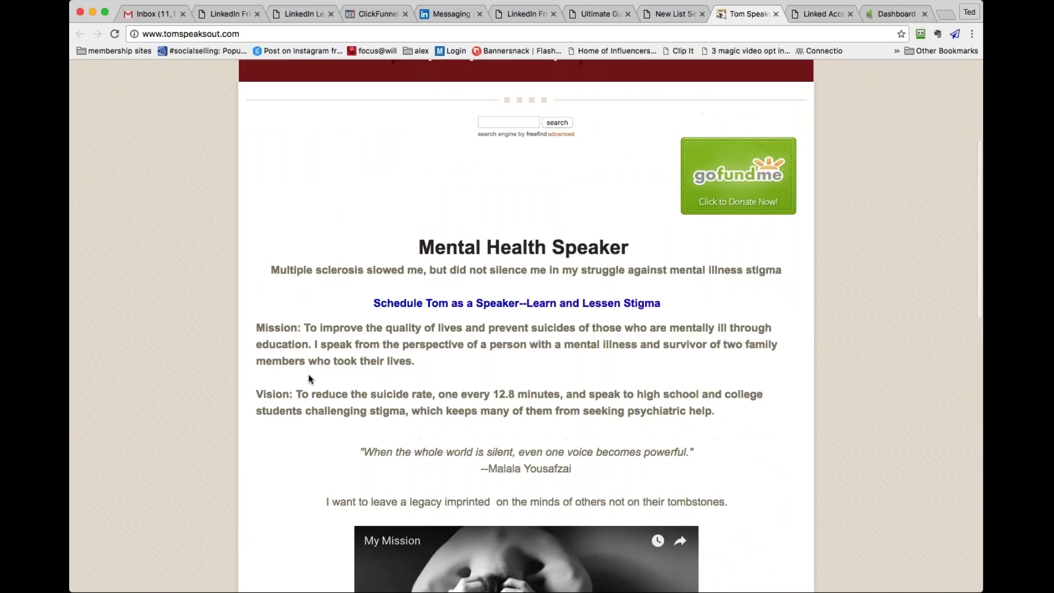
scroll(310, 379, "up", 1)
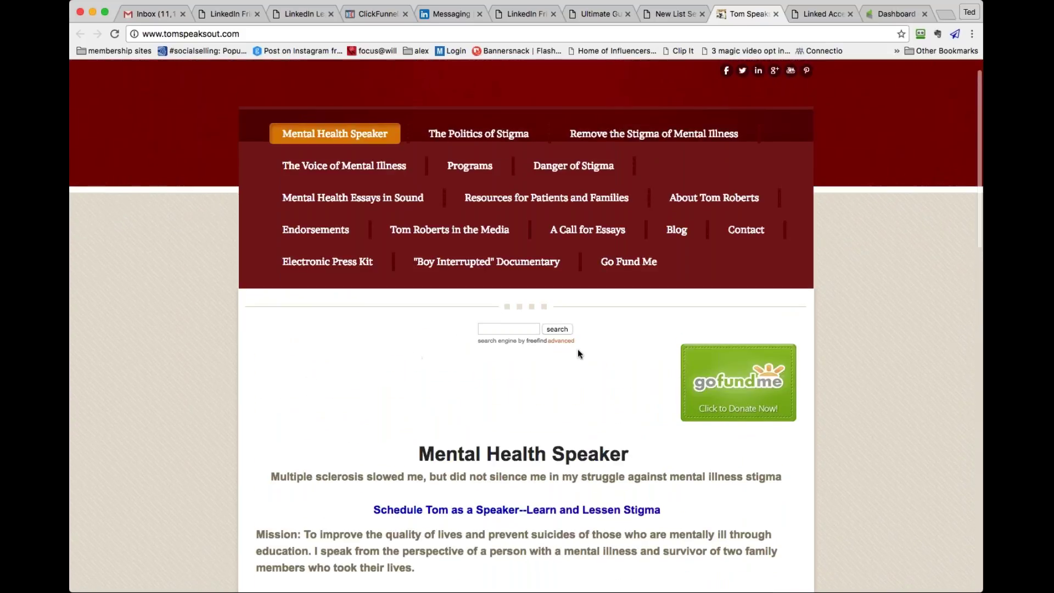
scroll(680, 381, "down", 1)
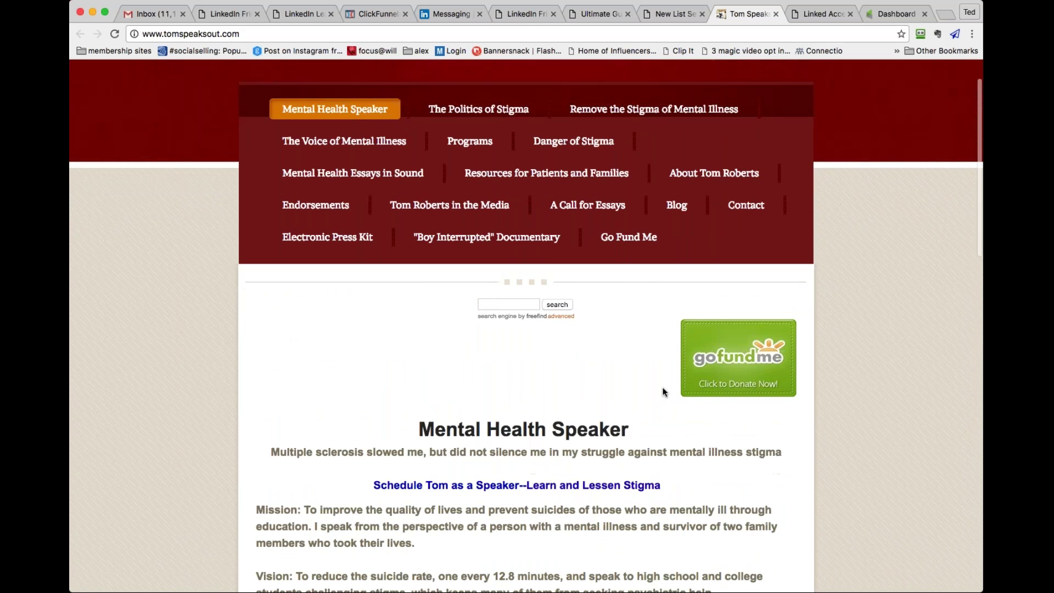
scroll(663, 392, "down", 10)
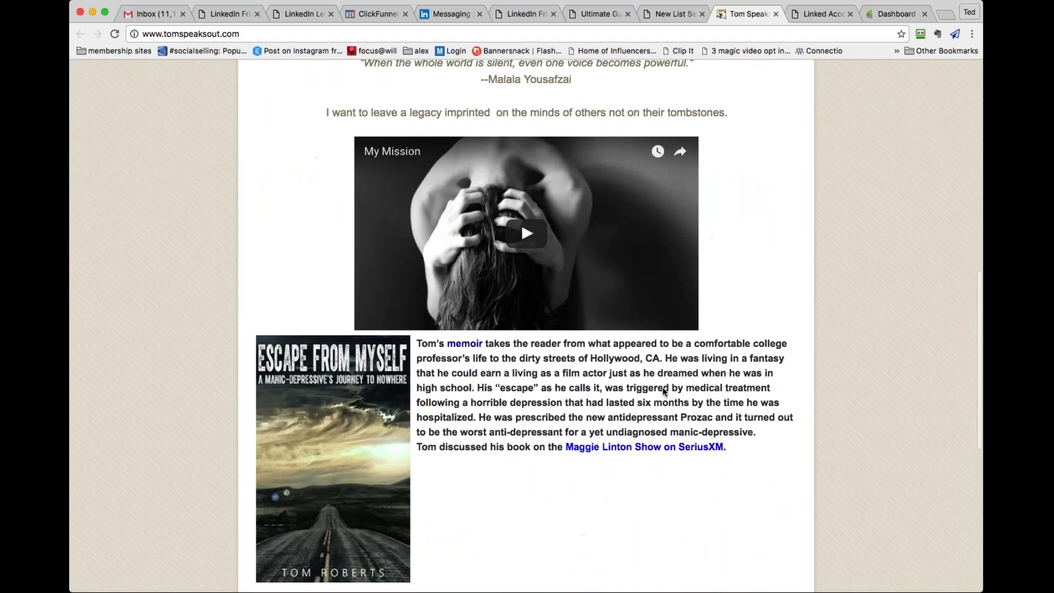
scroll(378, 357, "up", 10)
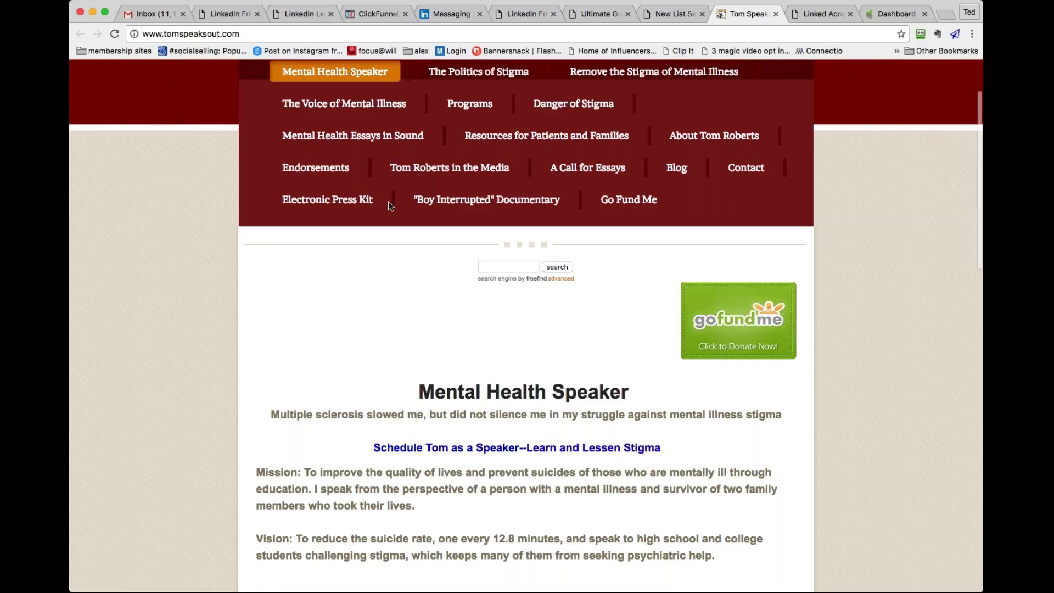
Examine the Mental Health Speaker home page from its header down to the book ordering links, reviews and Go Fund Me link
mouse_move(381, 127)
scroll(631, 357, "down", 1)
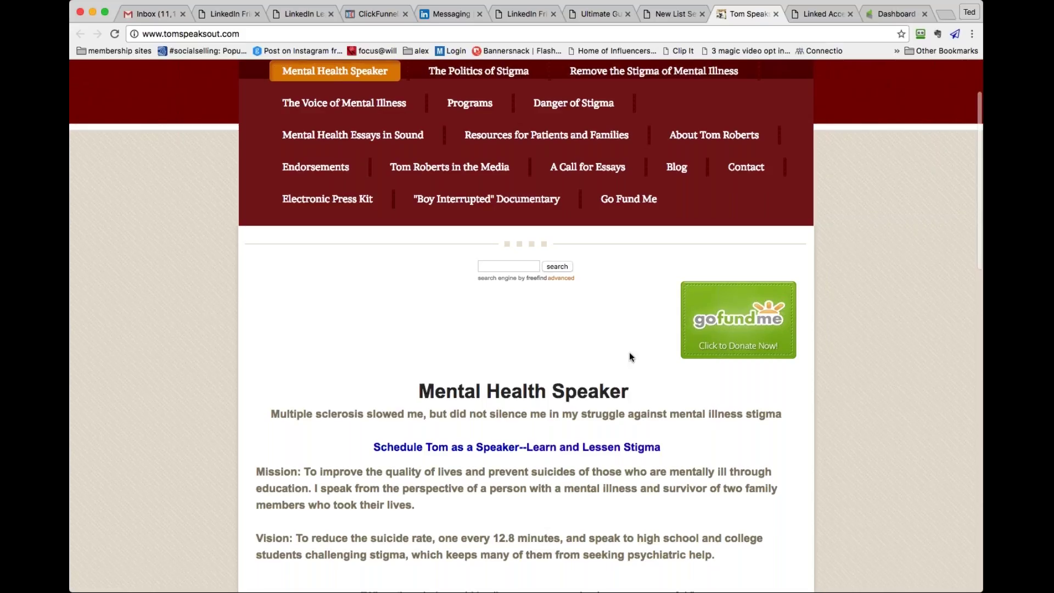
scroll(631, 357, "down", 5)
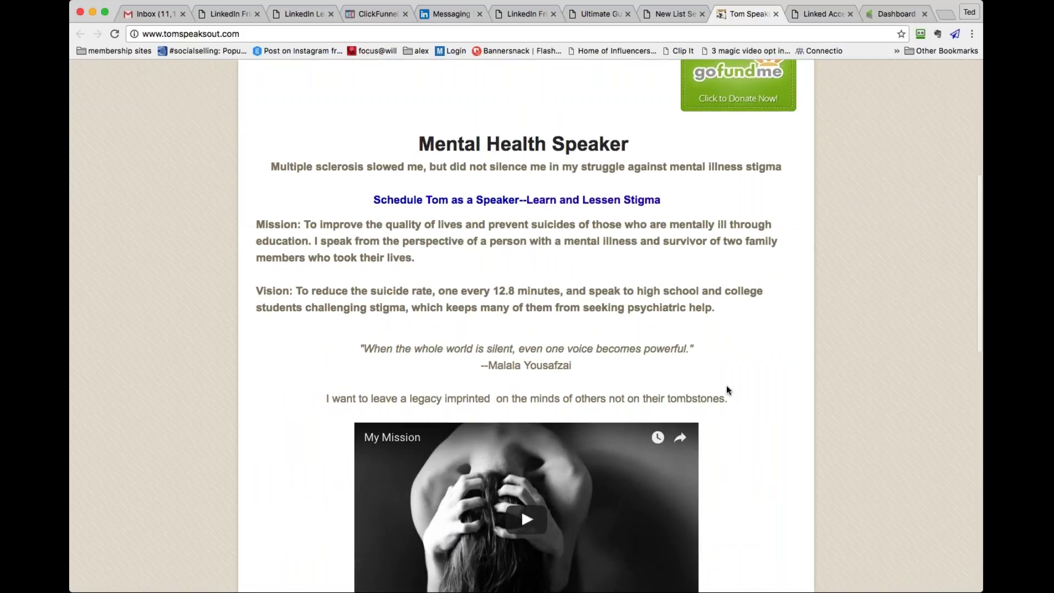
scroll(744, 390, "down", 1)
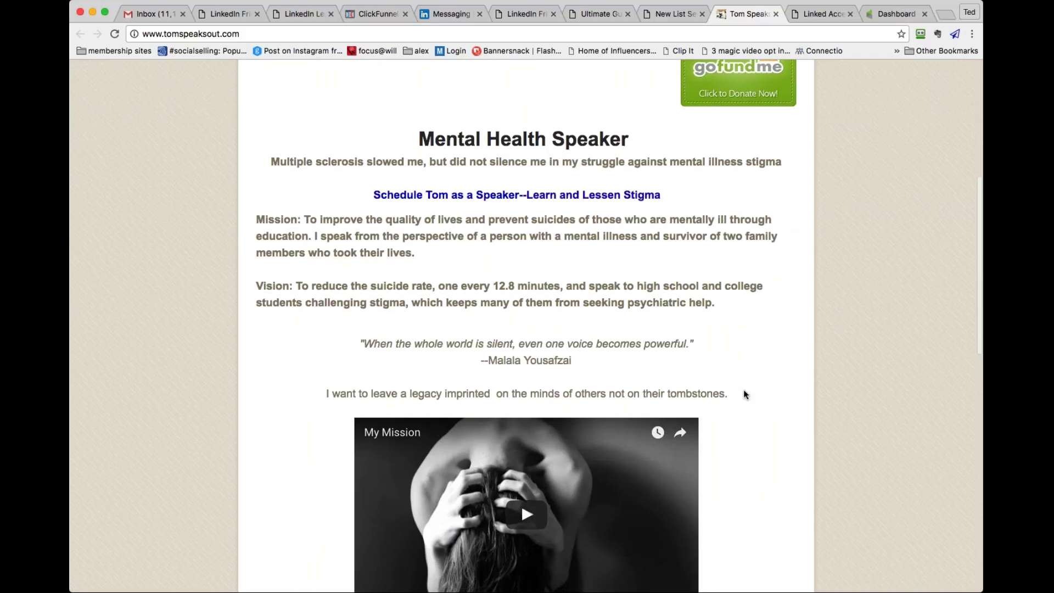
scroll(744, 390, "down", 8)
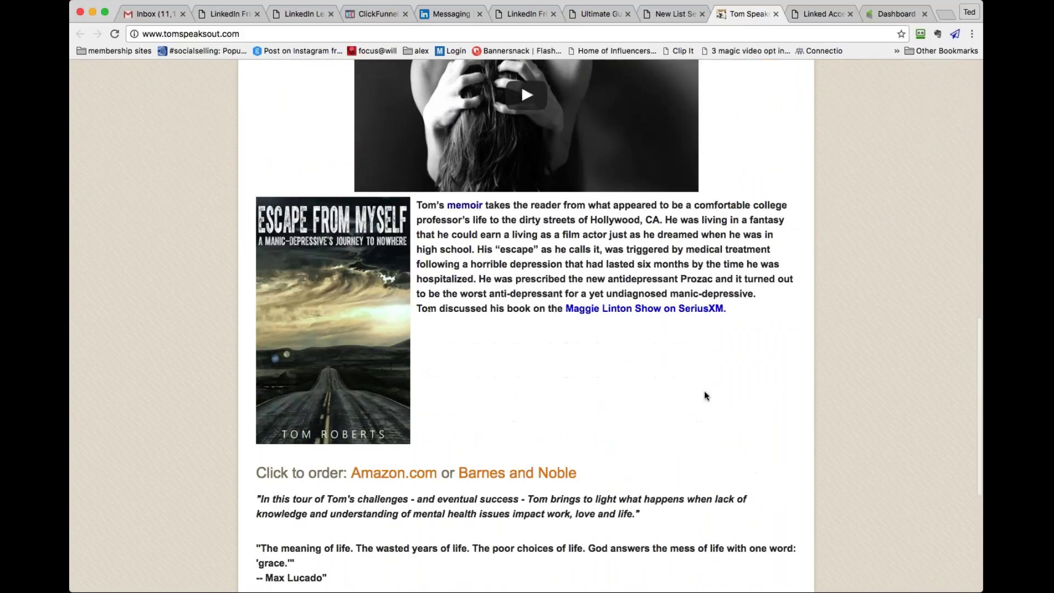
scroll(707, 396, "down", 2)
scroll(707, 396, "down", 4)
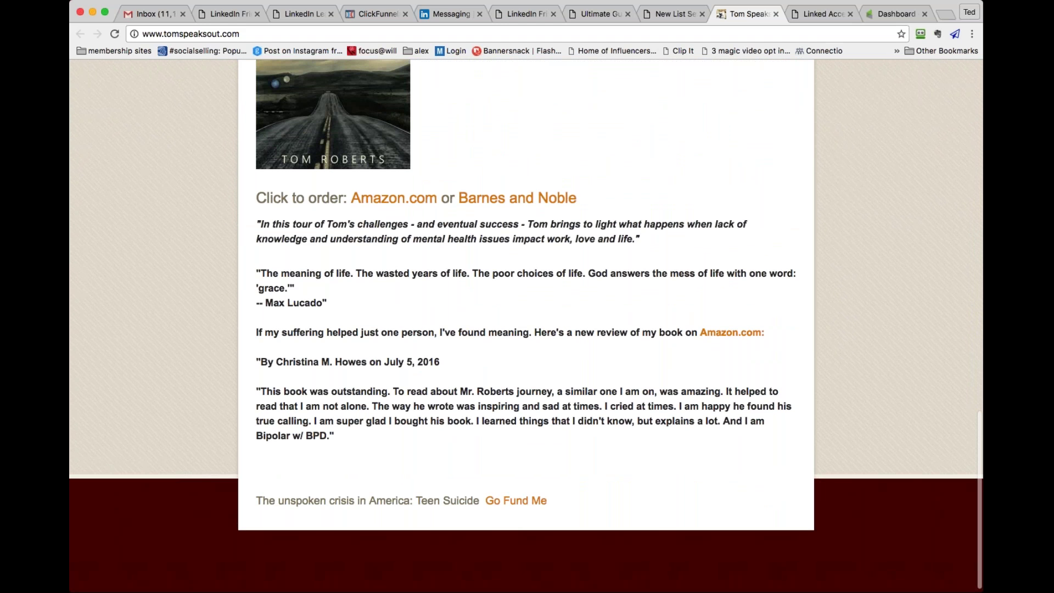
Return to the LinkedIn connections welcome page and review its introduction and the free Strategy Guide sign-up form
scroll(576, 264, "up", 20)
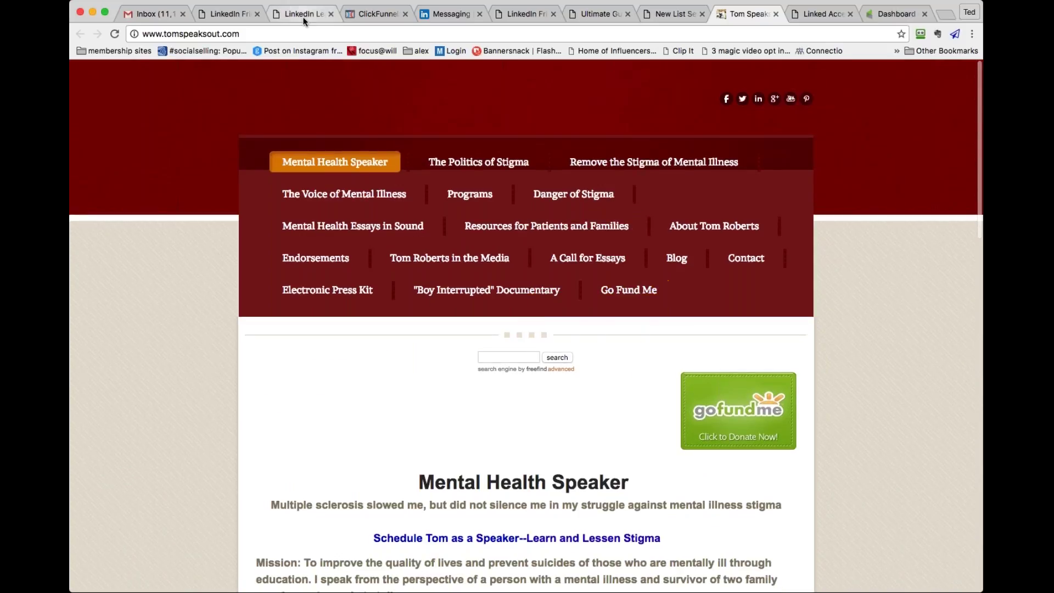
left_click(223, 16)
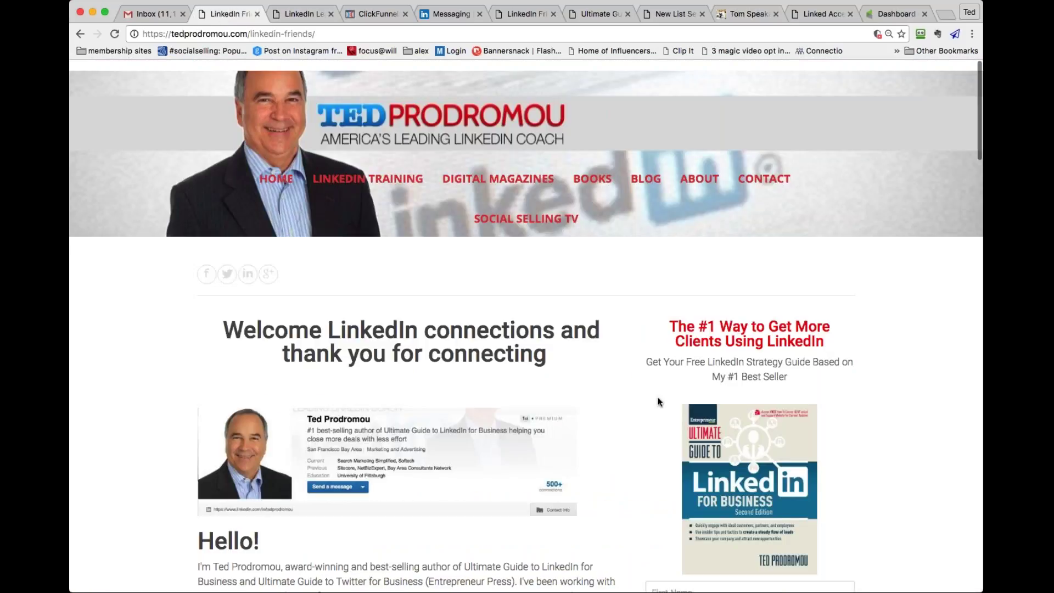
scroll(660, 401, "down", 1)
scroll(659, 402, "down", 5)
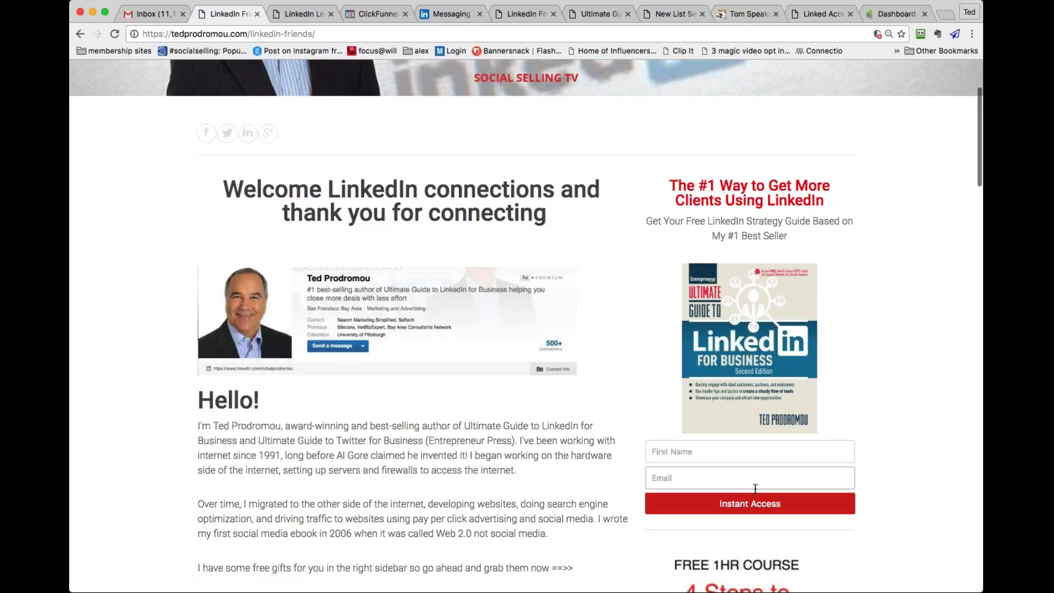
scroll(592, 395, "up", 1)
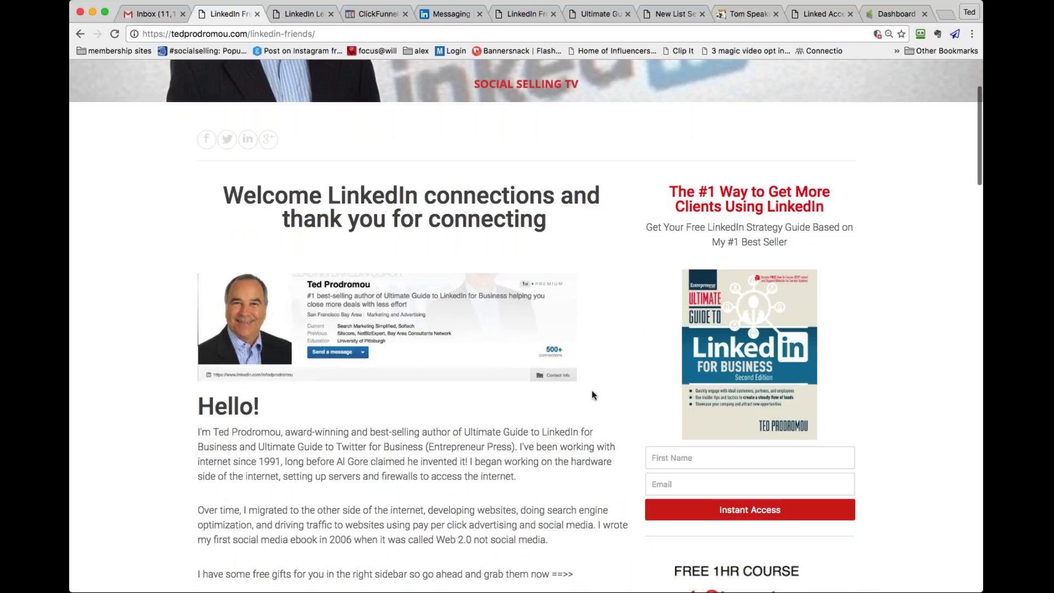
scroll(591, 395, "up", 5)
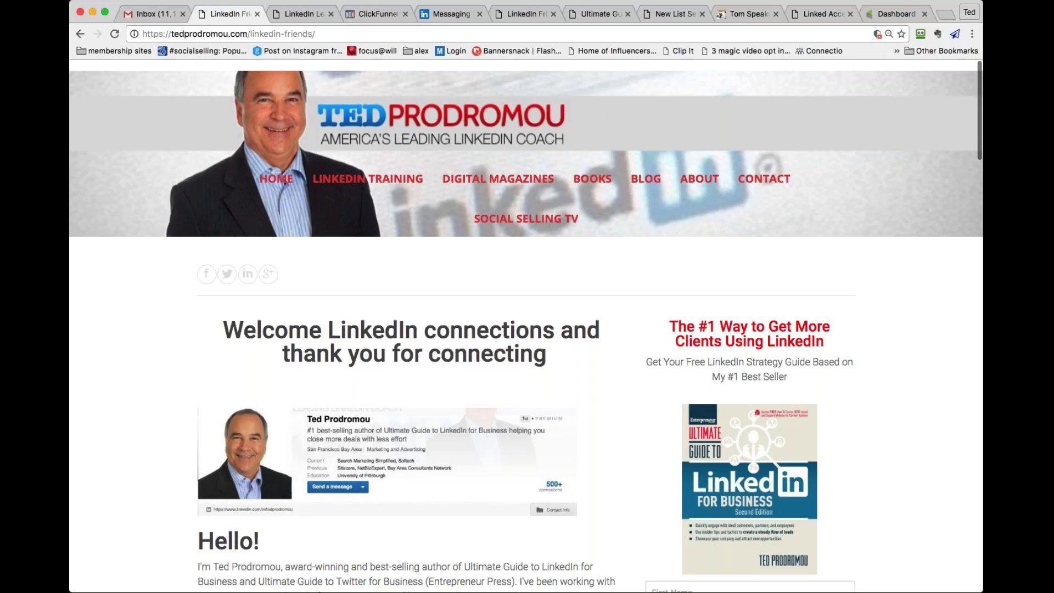
Switch to ClickFunnels, browse the funnels and sign in to the account again
left_click(383, 15)
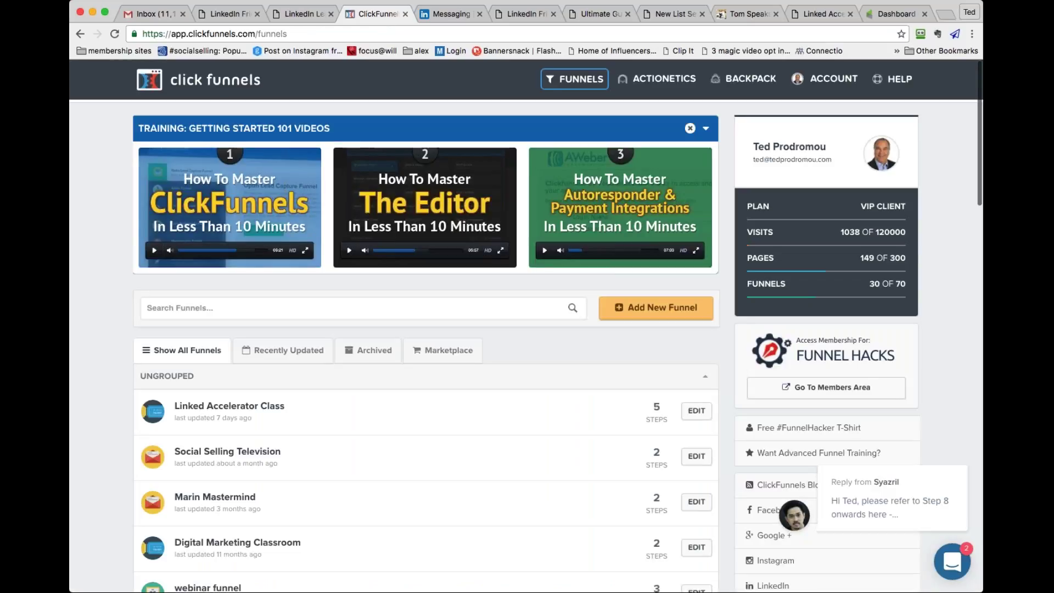
left_click(579, 85)
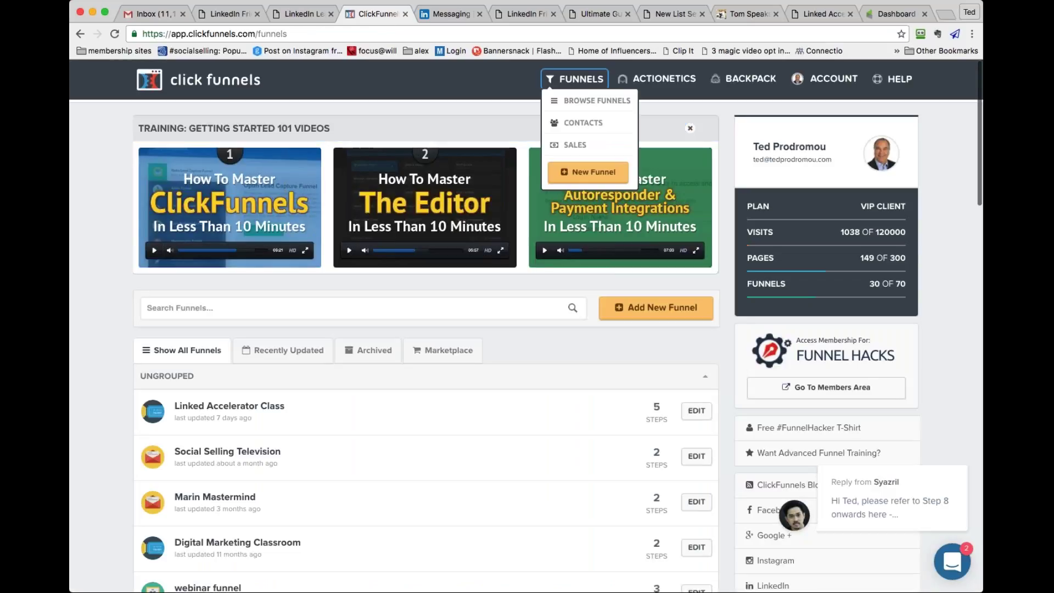
left_click(577, 101)
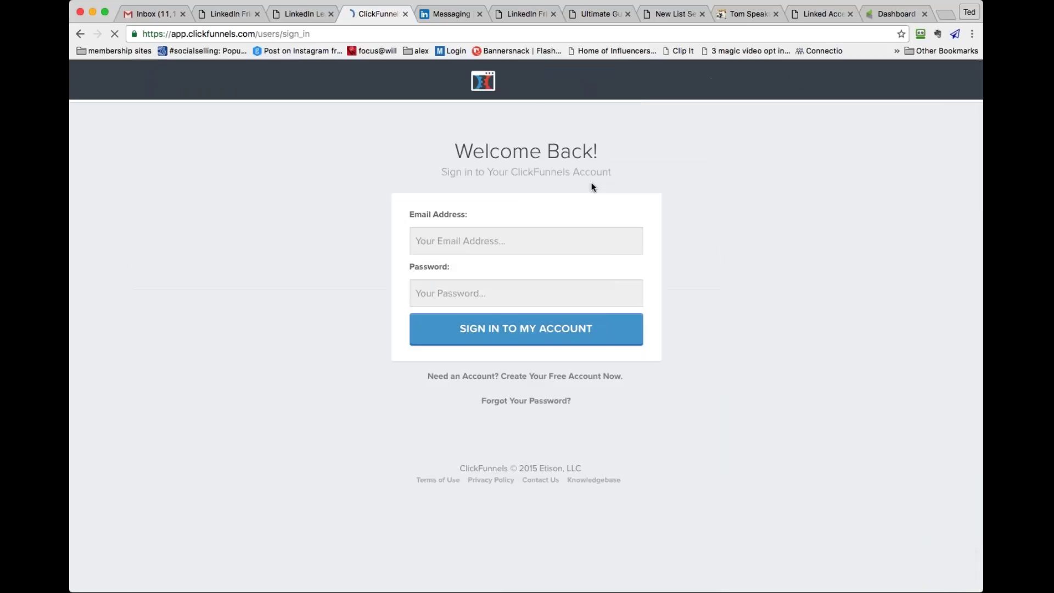
left_click(526, 331)
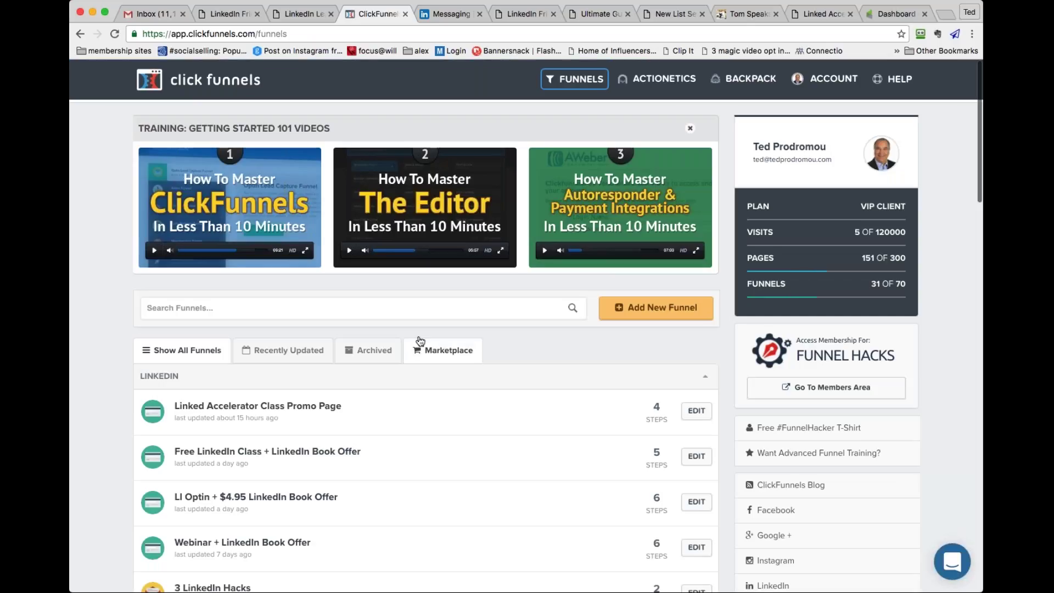
Review the list of existing funnels in the LinkedIn group and the ungrouped section
scroll(454, 376, "down", 1)
scroll(454, 376, "down", 6)
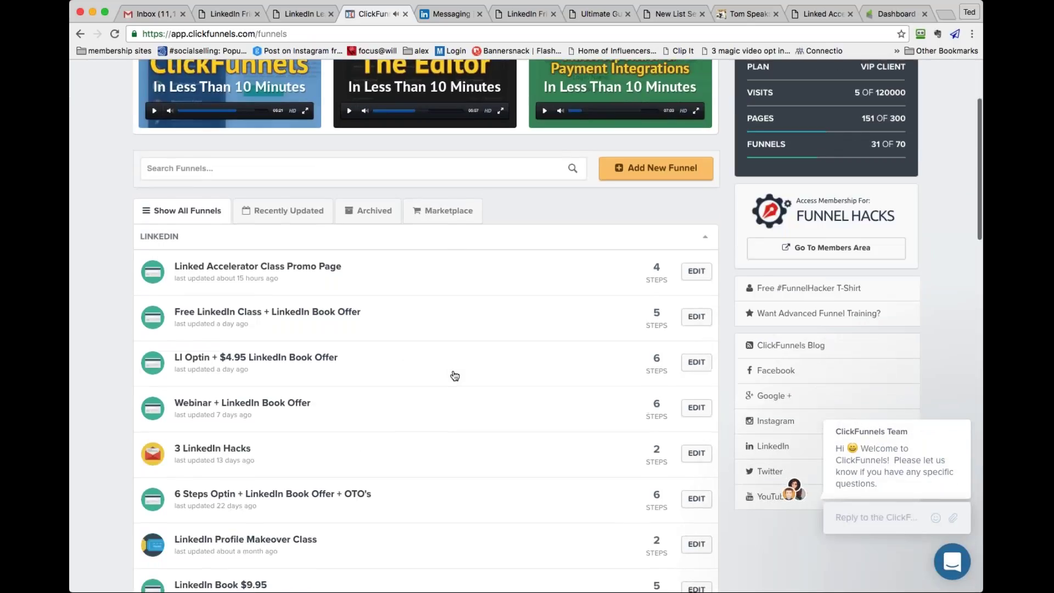
scroll(419, 491, "down", 6)
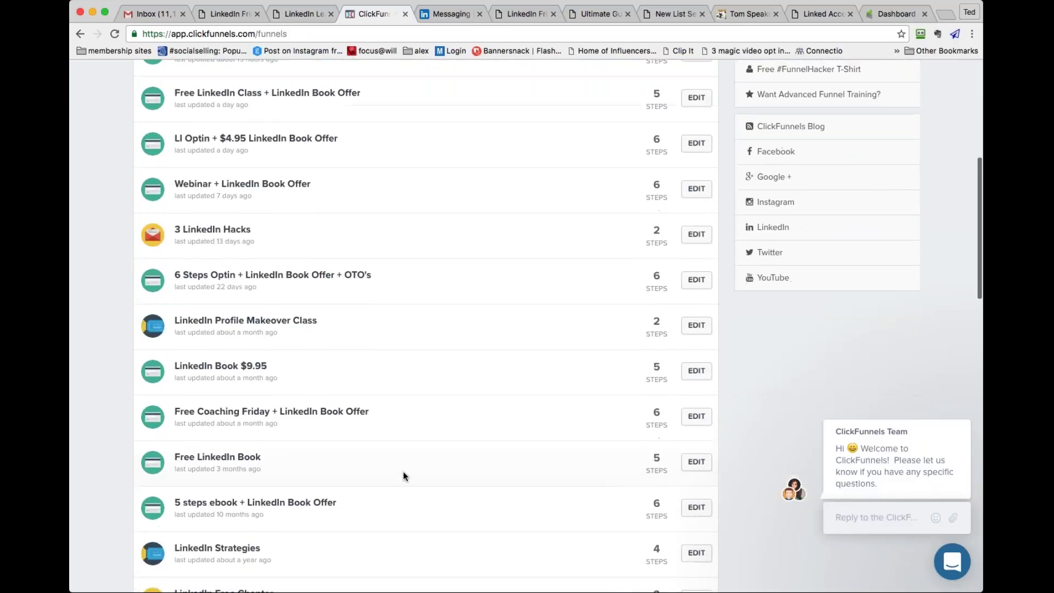
scroll(404, 475, "down", 6)
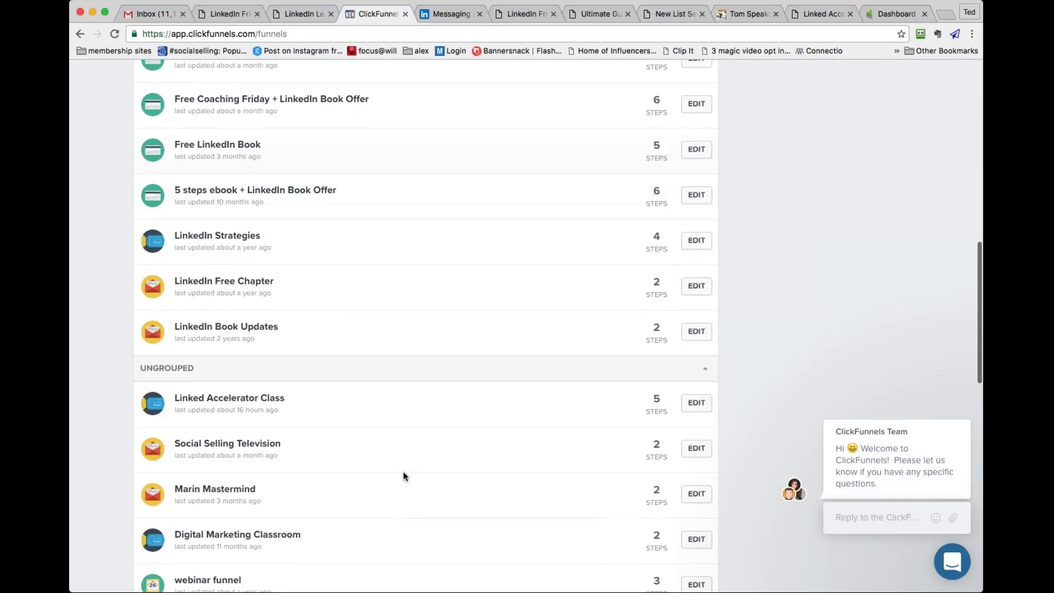
scroll(403, 471, "up", 20)
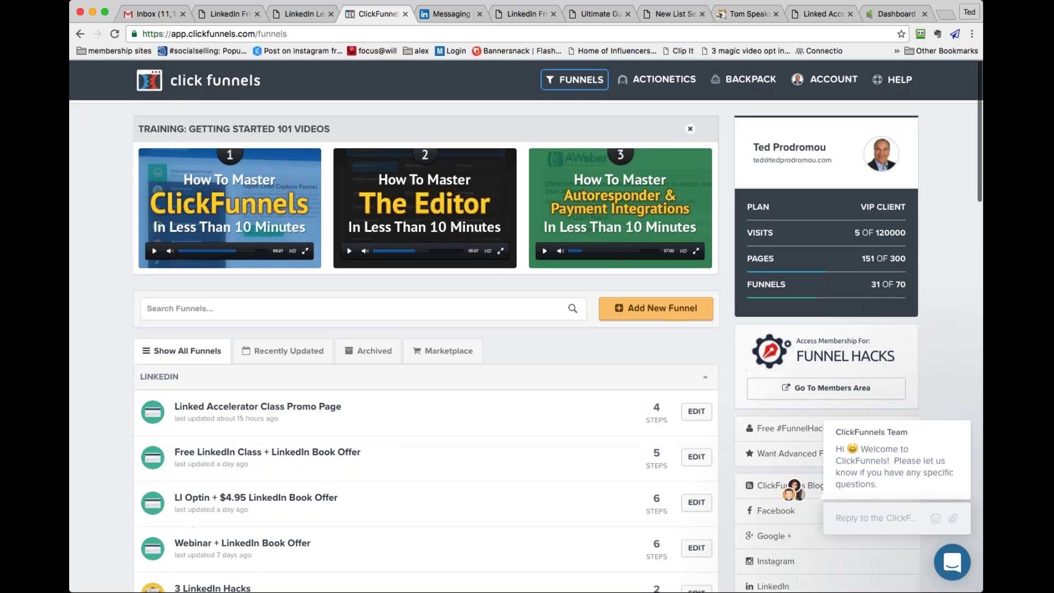
View the Collect Emails, Sell Your Product and Host Webinar goals for a new funnel, and close the dialog without creating one
mouse_move(587, 88)
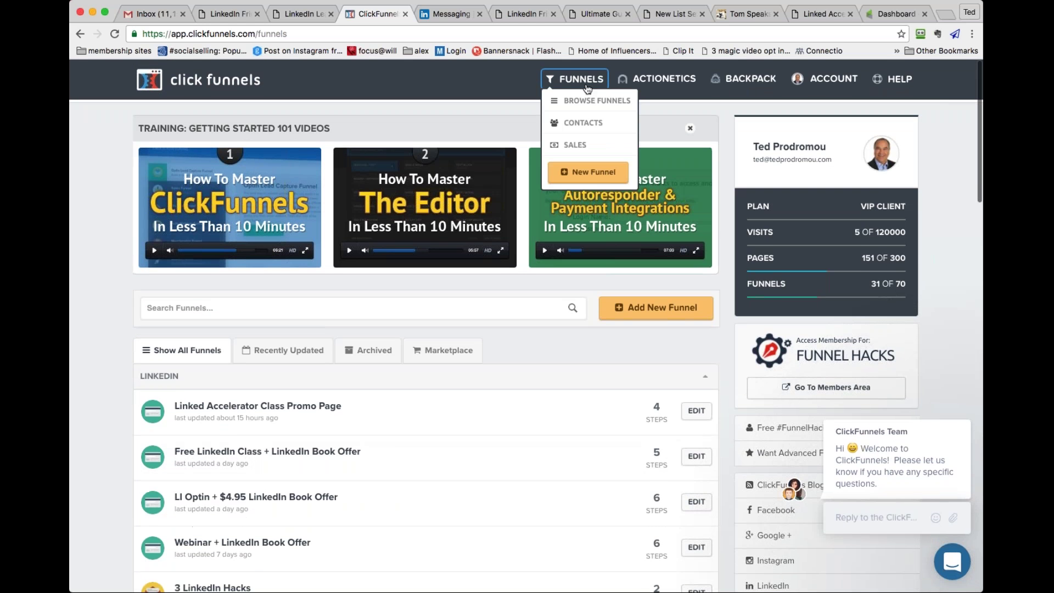
left_click(595, 173)
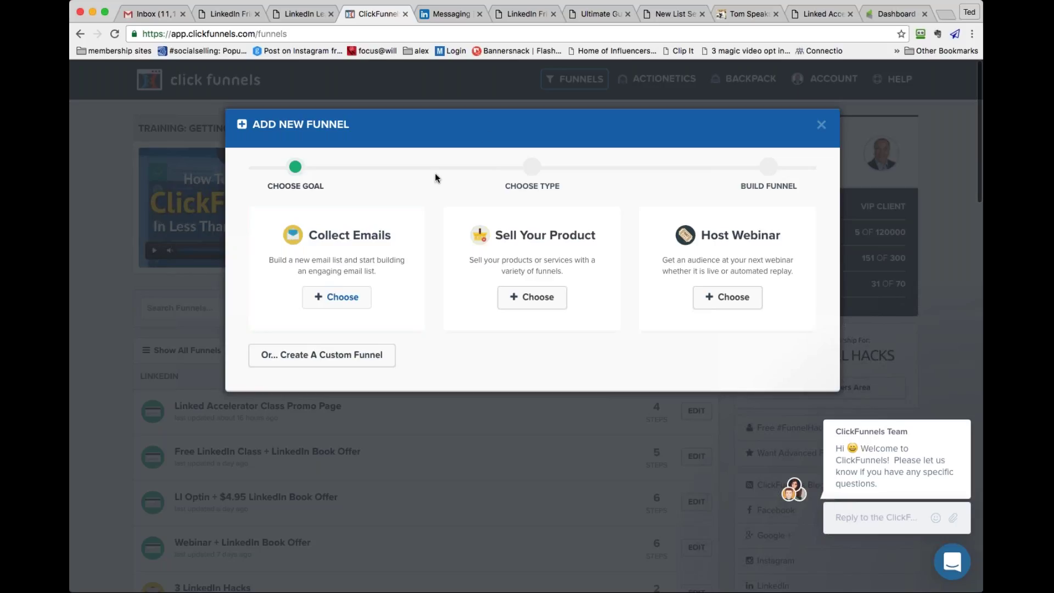
left_click(820, 125)
Find the LI Optin + $4.95 LinkedIn Book Offer funnel in the funnel list and open it
scroll(368, 472, "down", 1)
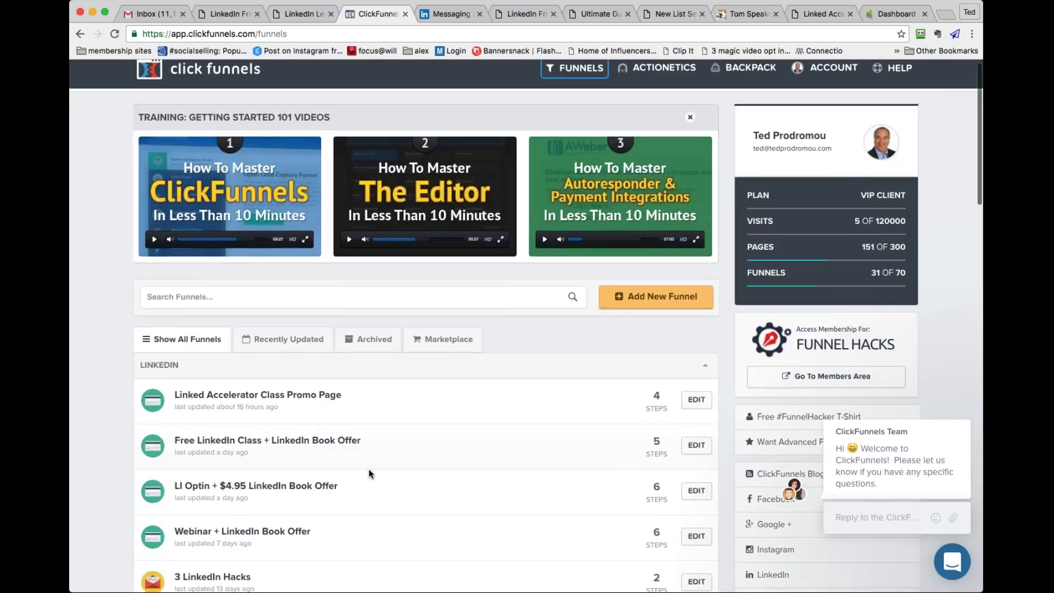
scroll(368, 469, "down", 8)
scroll(369, 468, "down", 5)
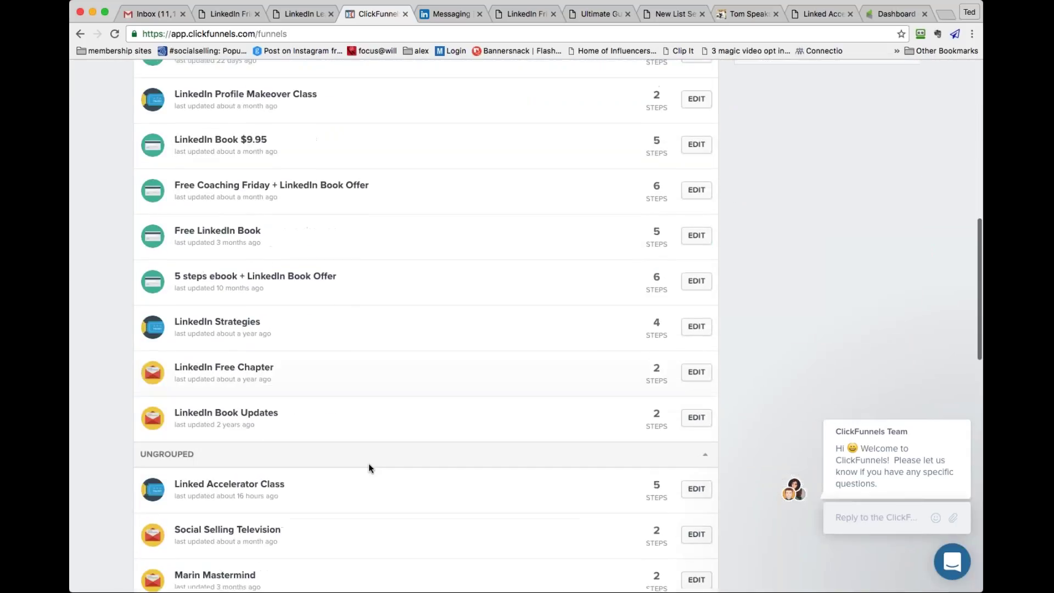
scroll(369, 468, "up", 6)
scroll(368, 464, "up", 4)
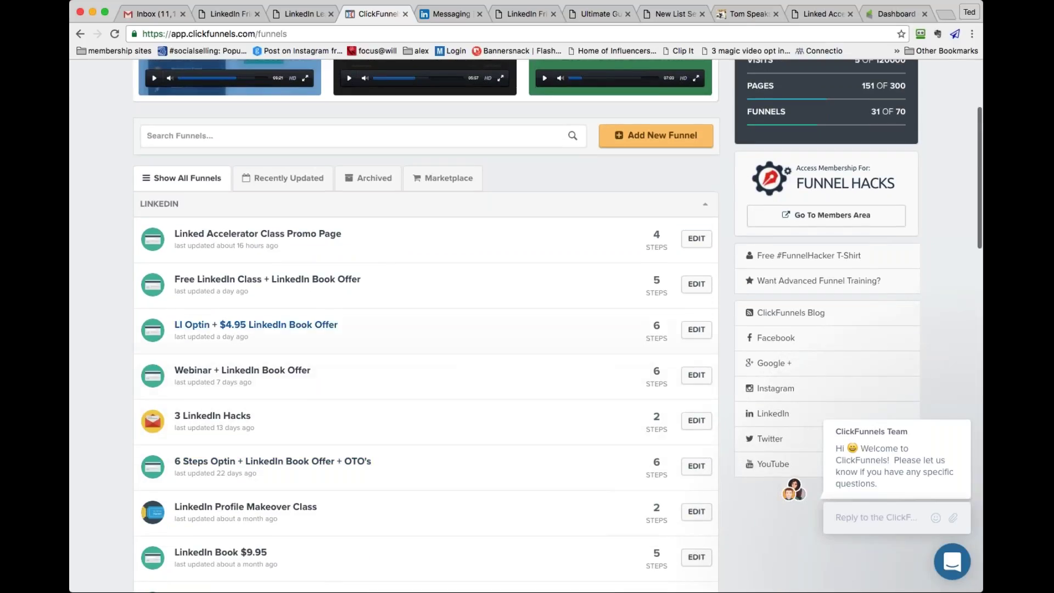
left_click(274, 328)
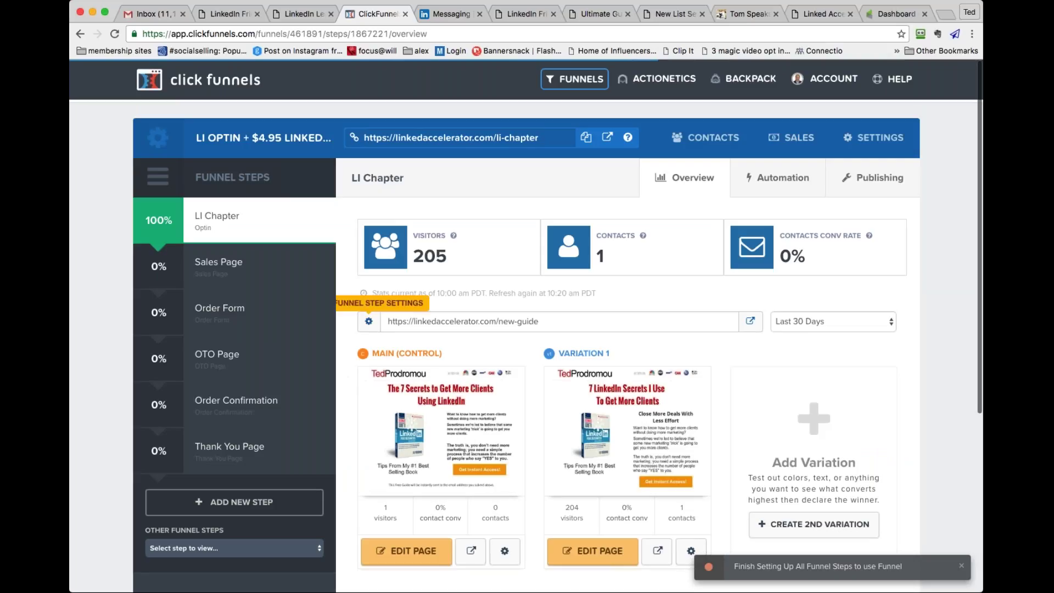
Examine the LI Chapter overview: its funnel steps and the split test between the main control page and Variation 1
mouse_move(610, 470)
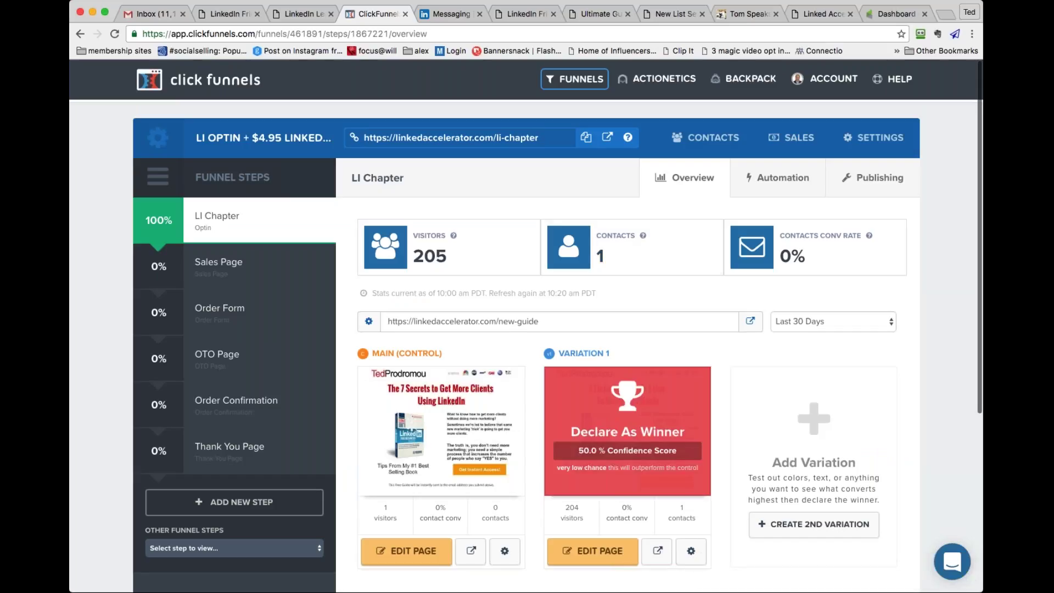
scroll(722, 408, "down", 1)
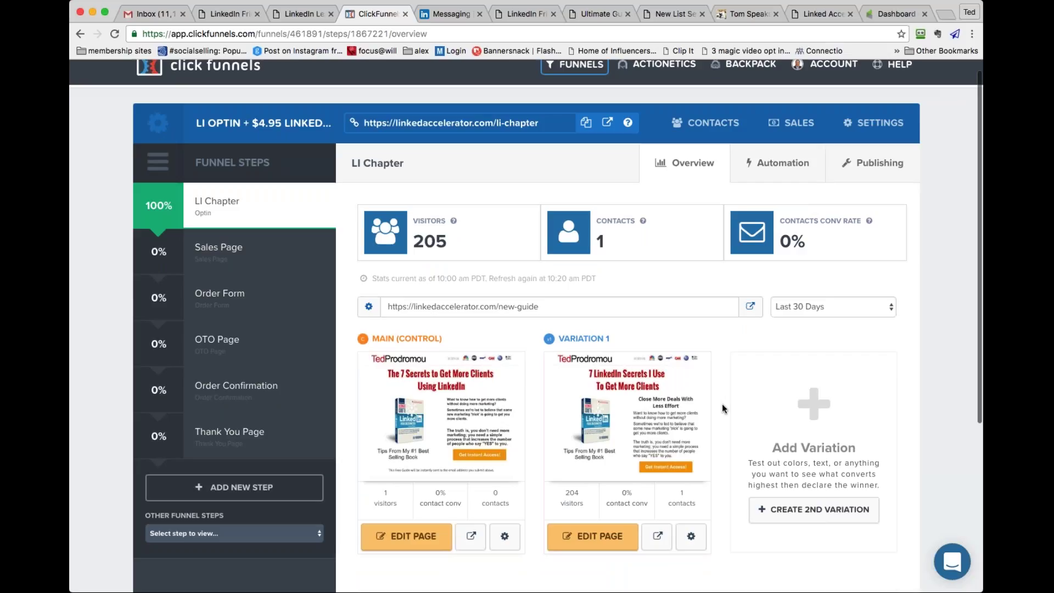
scroll(722, 404, "down", 3)
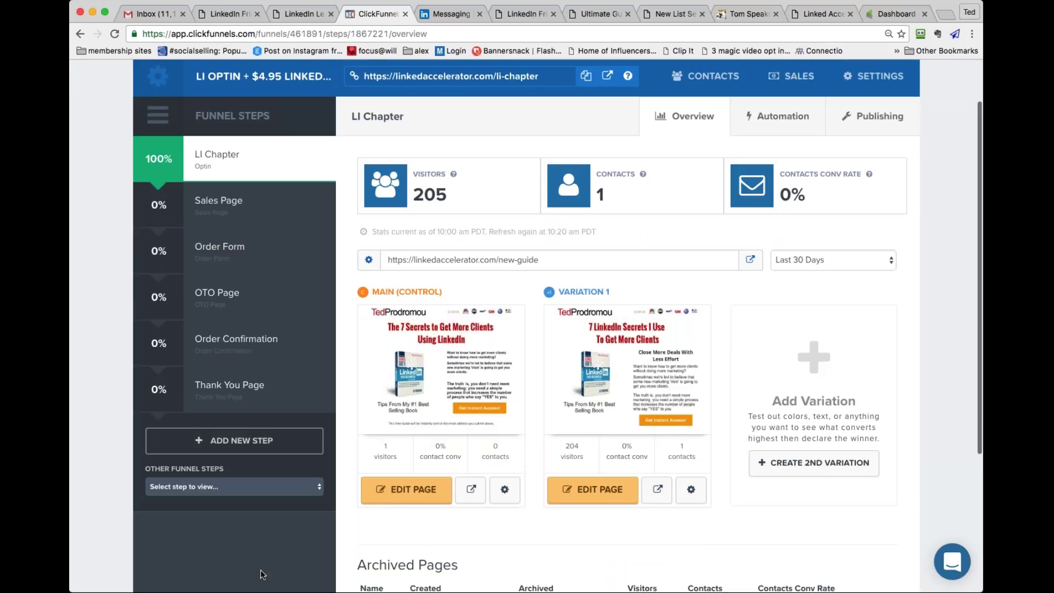
key("super+minus")
key("super+equal")
key("super+equal")
key("super+equal")
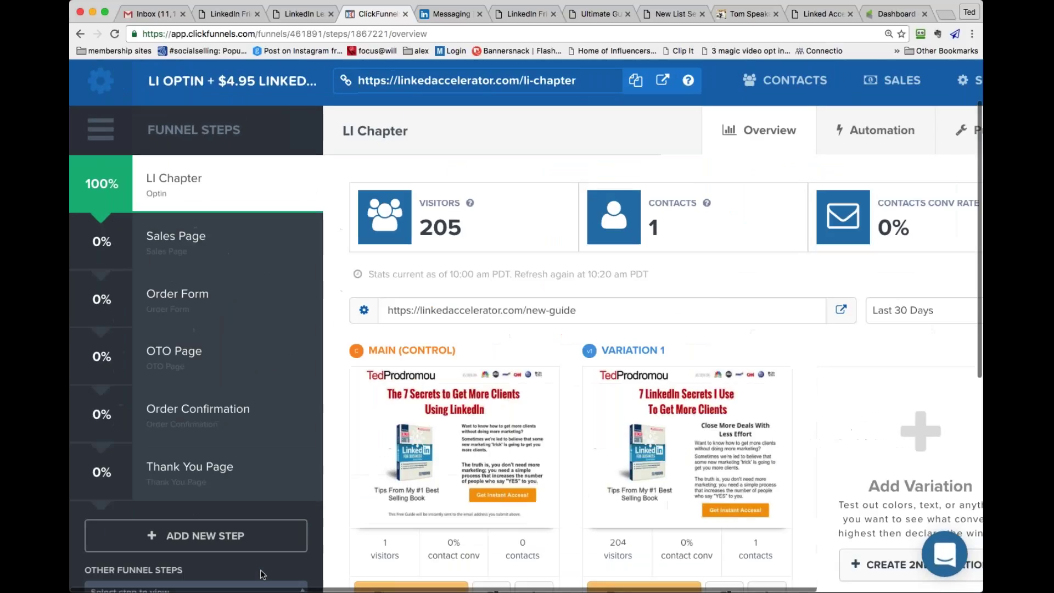
mouse_move(354, 519)
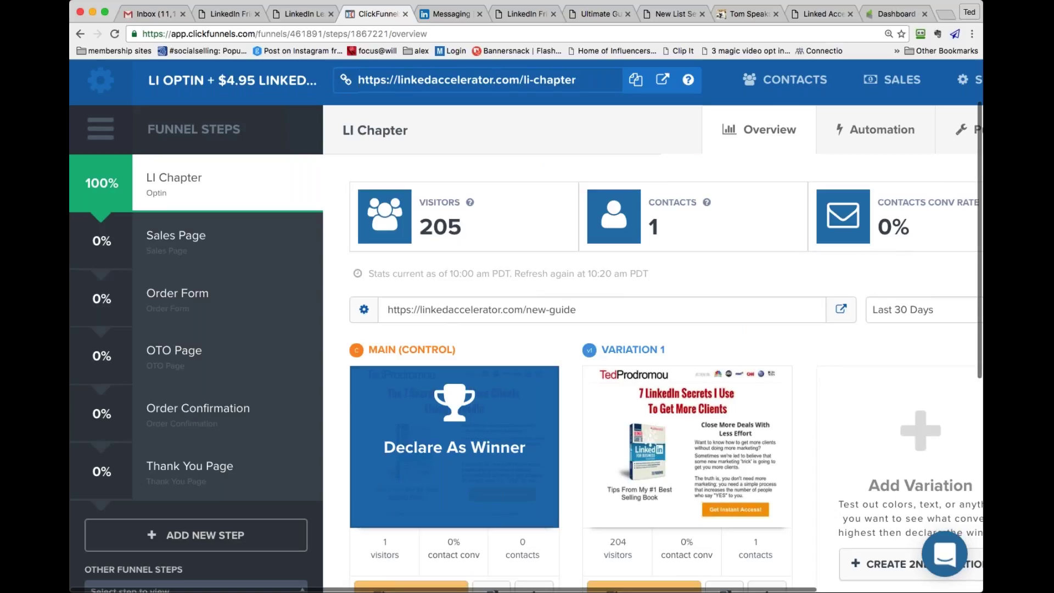
scroll(354, 494, "down", 5)
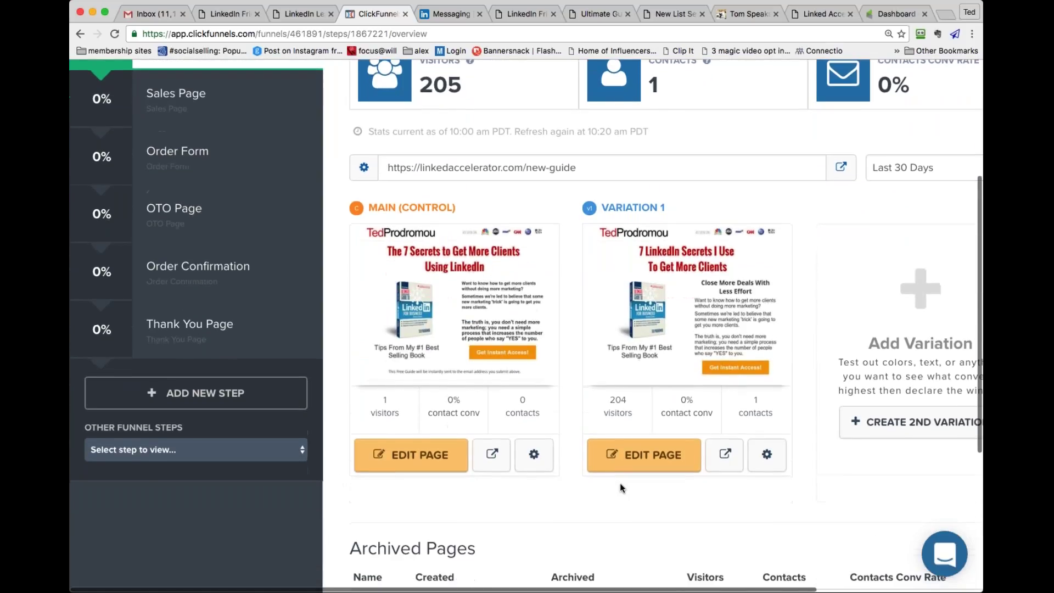
mouse_move(714, 382)
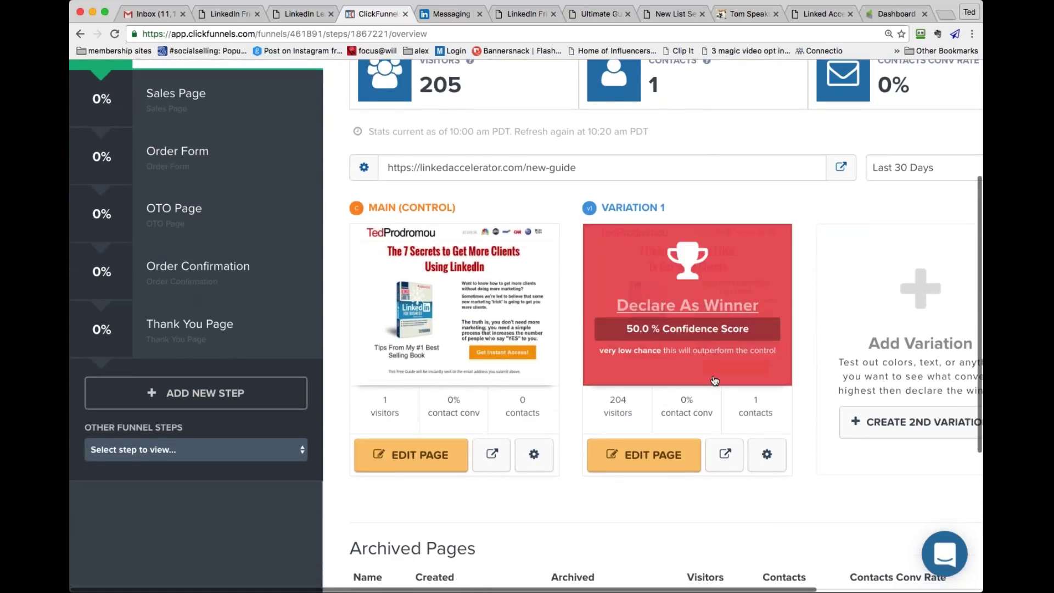
Preview the Variation 1 landing page, view its instant access sign-up form, and dismiss the form
left_click(725, 453)
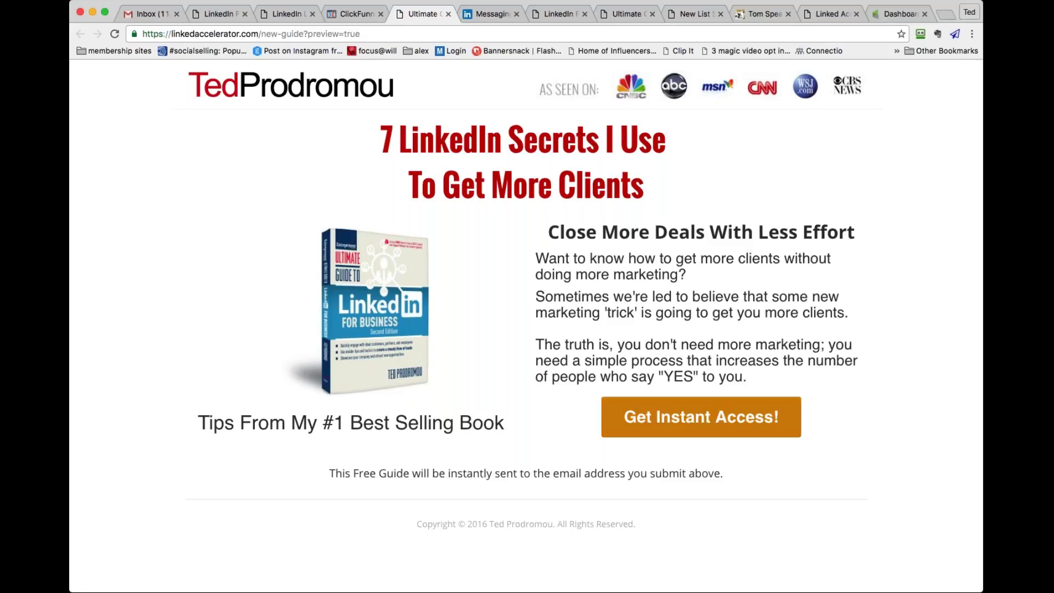
left_click(686, 418)
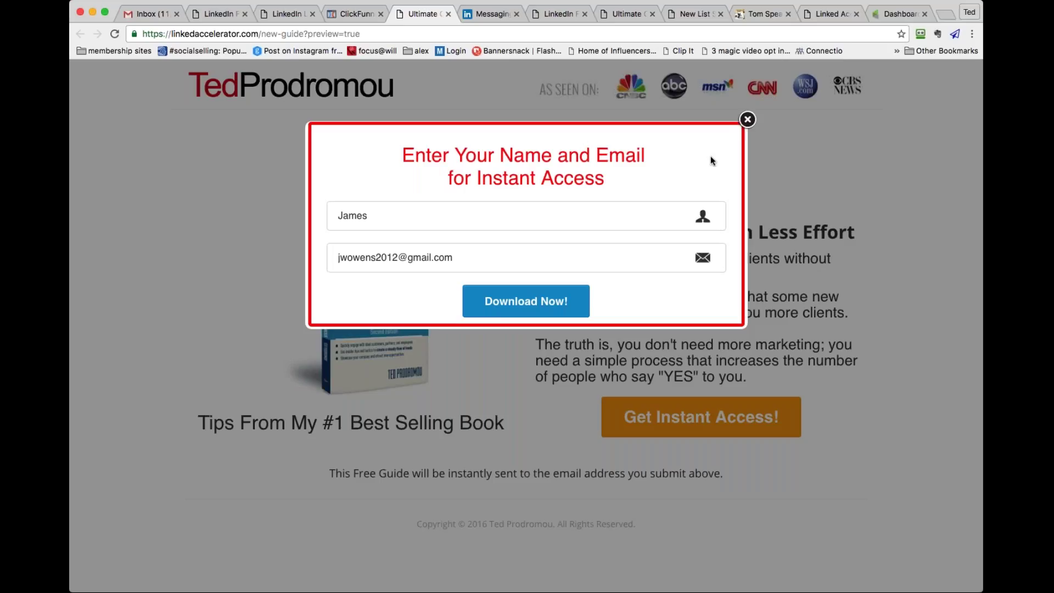
left_click(747, 119)
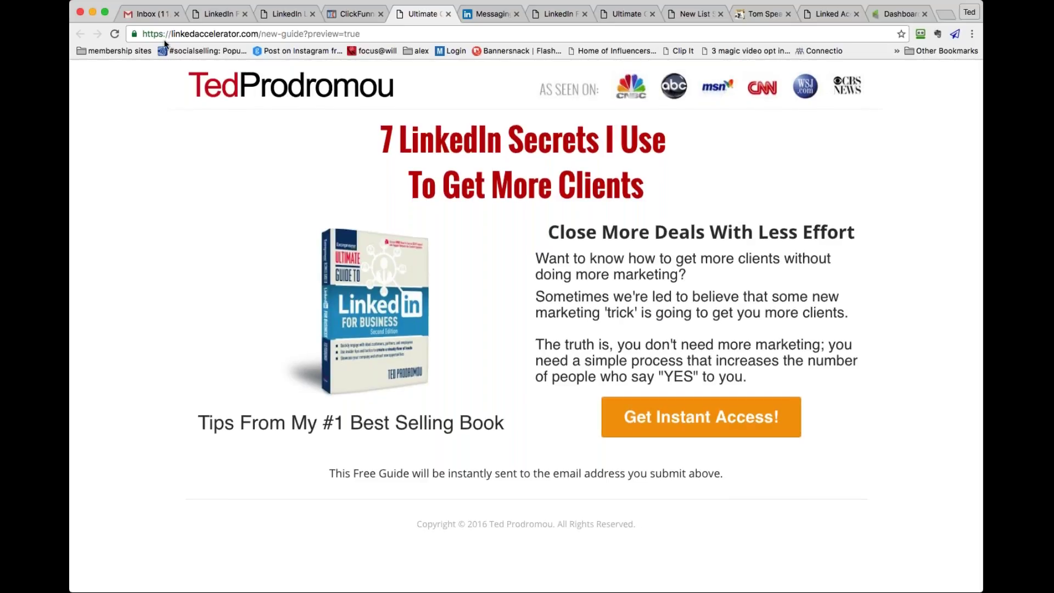
Preview the main control landing page, and return to the LI Chapter overview to compare both versions' visitor and contact statistics
left_click(354, 14)
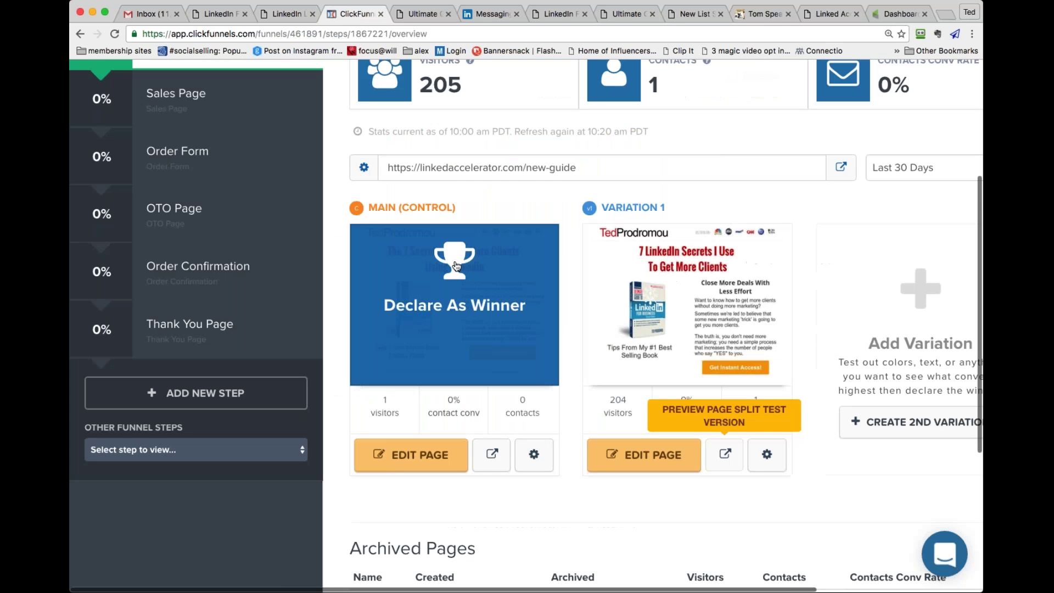
left_click(492, 454)
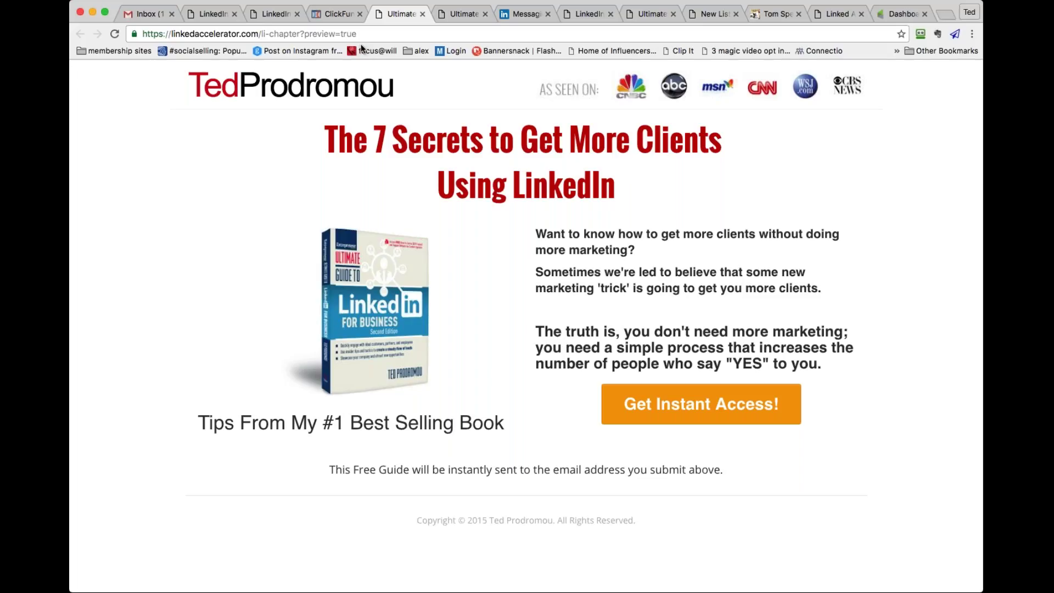
left_click(338, 14)
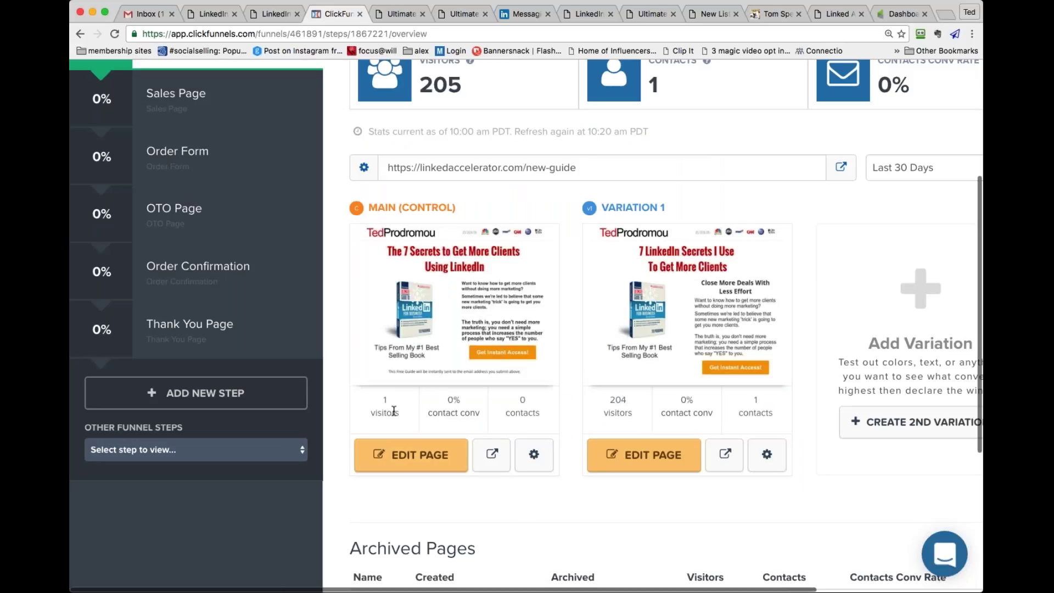
scroll(576, 404, "up", 1)
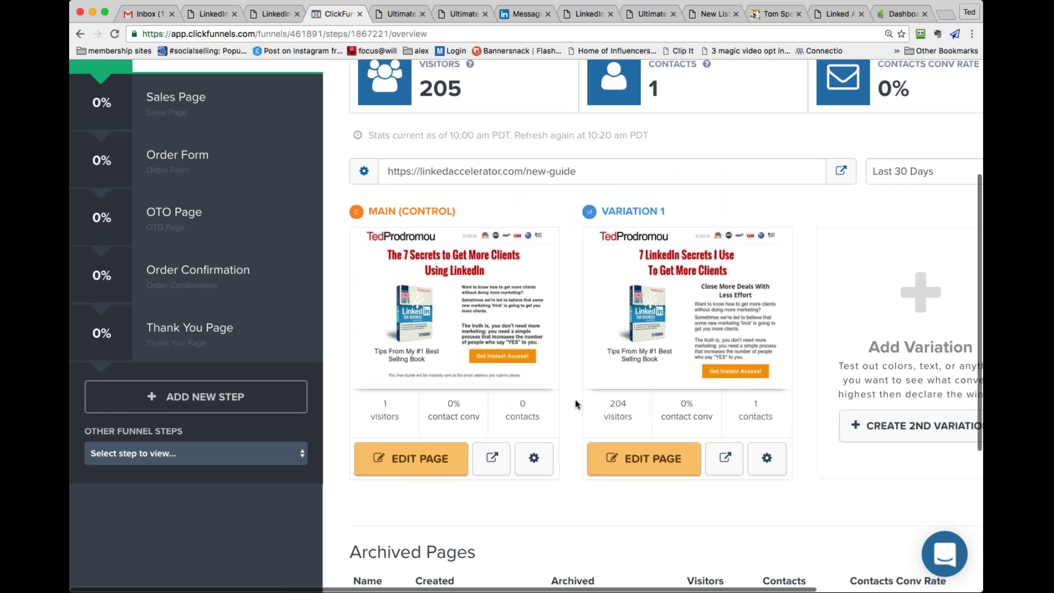
scroll(576, 404, "up", 3)
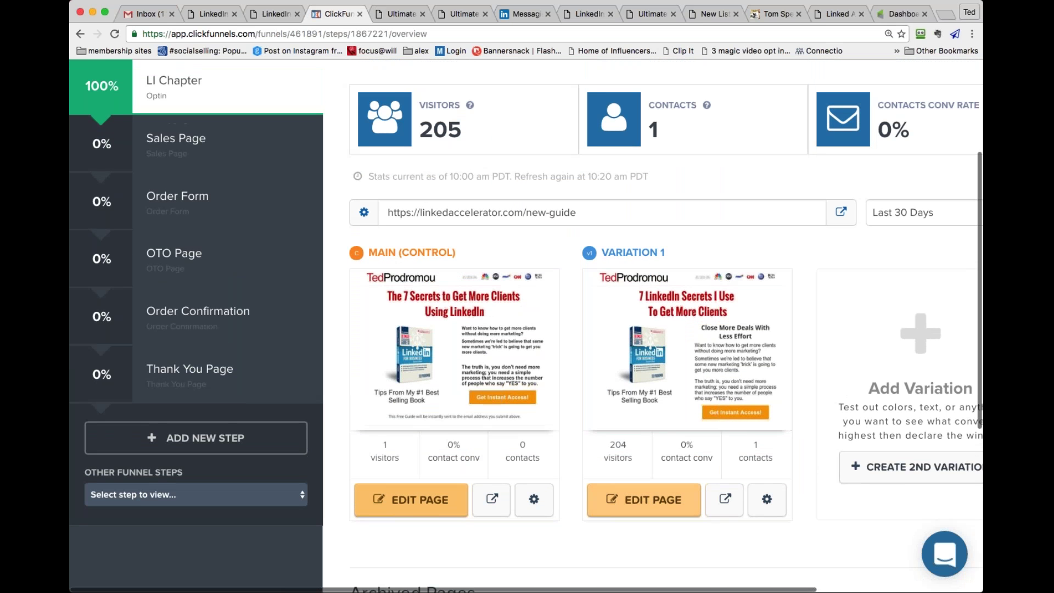
scroll(604, 439, "up", 4)
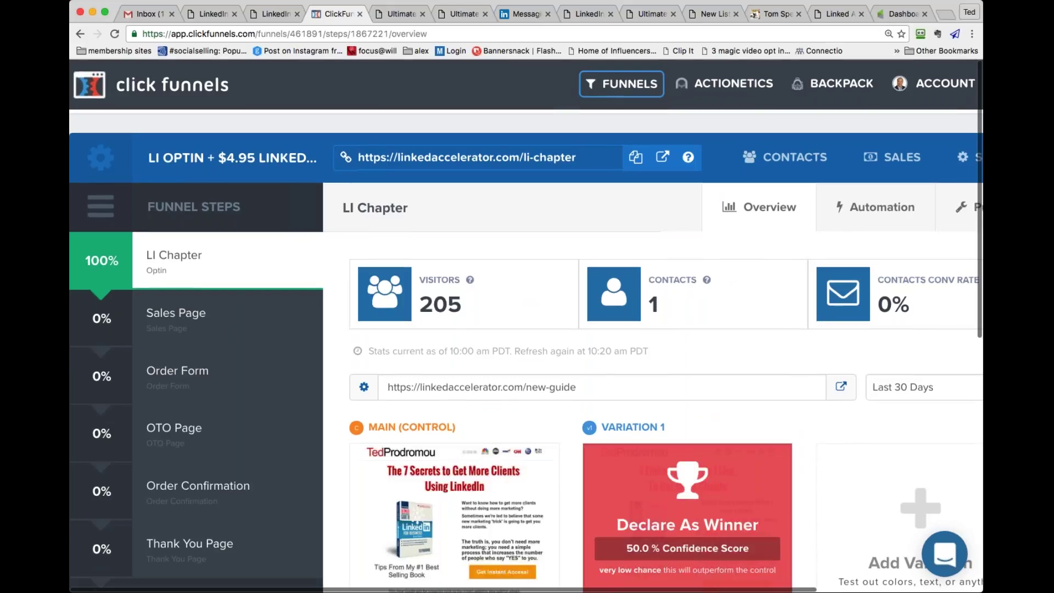
Review the visitor and contact statistics under the main control page and Variation 1 in the LI Chapter split test
mouse_move(493, 492)
scroll(834, 488, "down", 1)
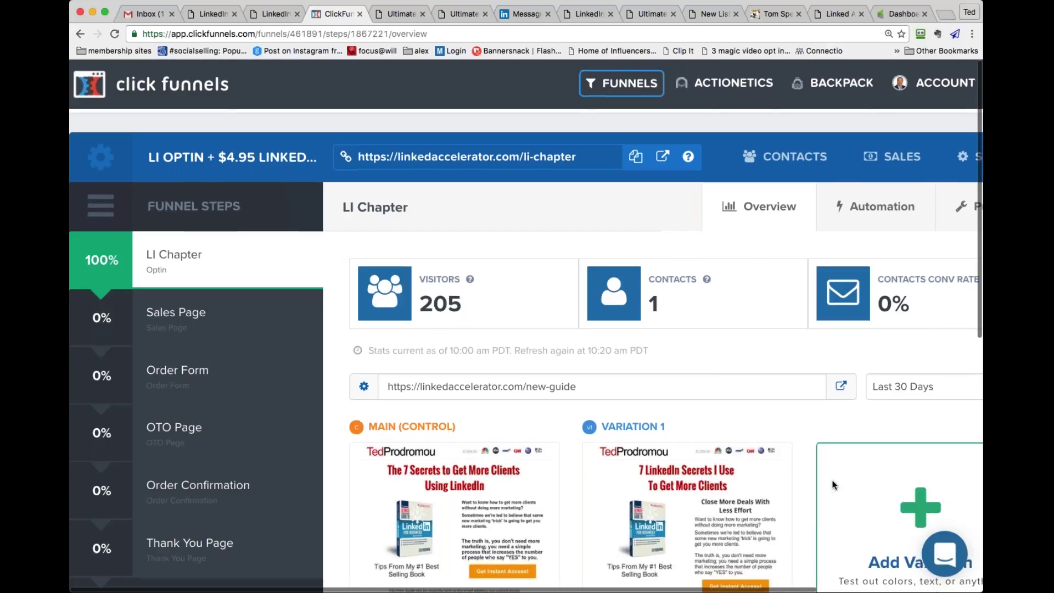
scroll(787, 423, "down", 1)
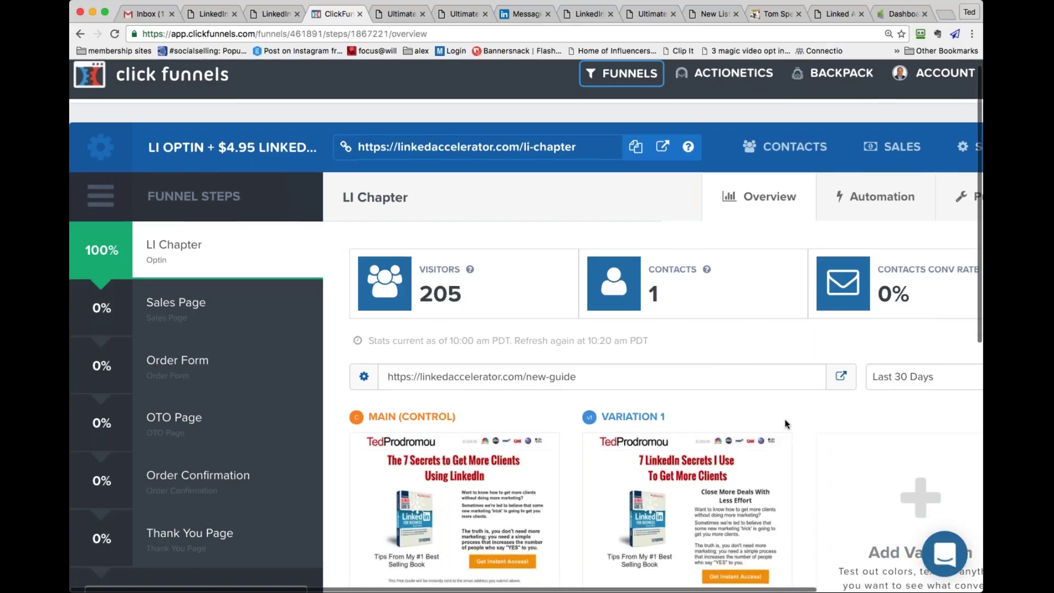
scroll(785, 419, "down", 3)
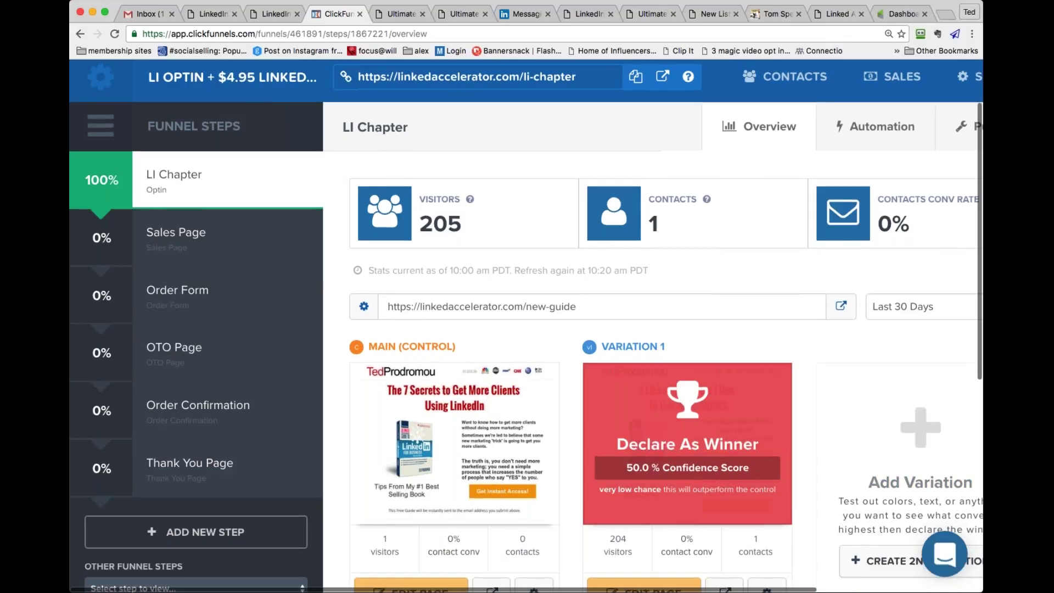
Start adding a new funnel to view the available goals: Collect Emails, Sell Your Product and Host Webinar
scroll(687, 417, "up", 3)
mouse_move(626, 83)
left_click(632, 197)
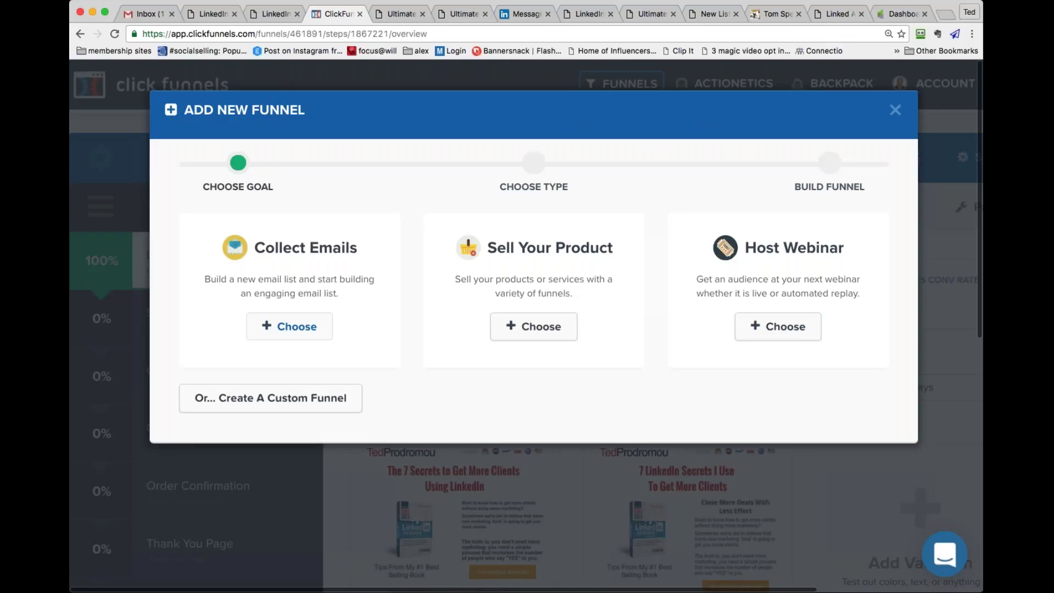
key("super+Tab")
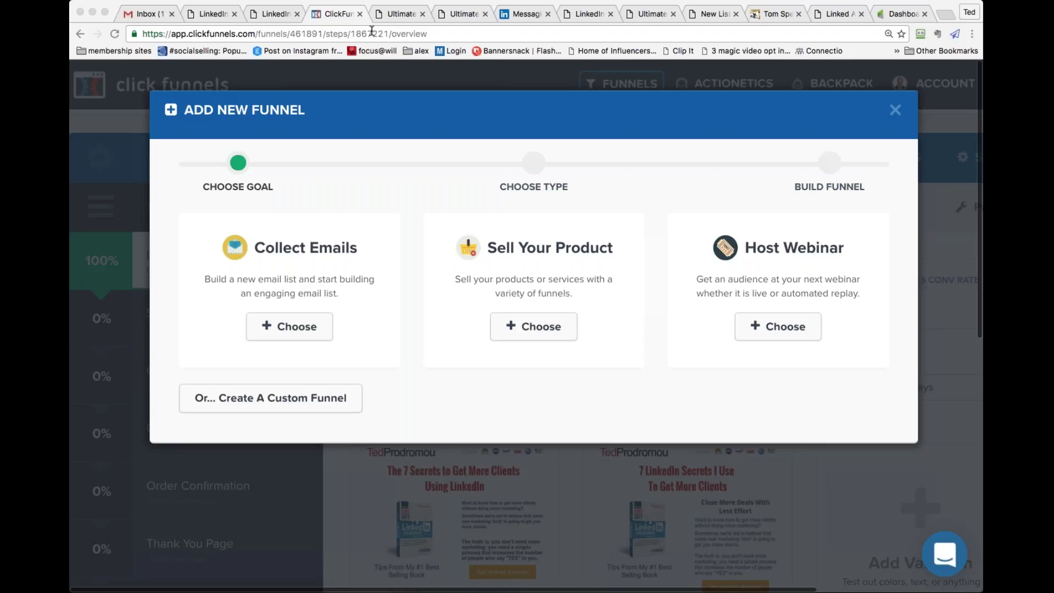
left_click(154, 14)
left_click(186, 34)
type("http://8pecksmarketing.com/linkedin-friends/")
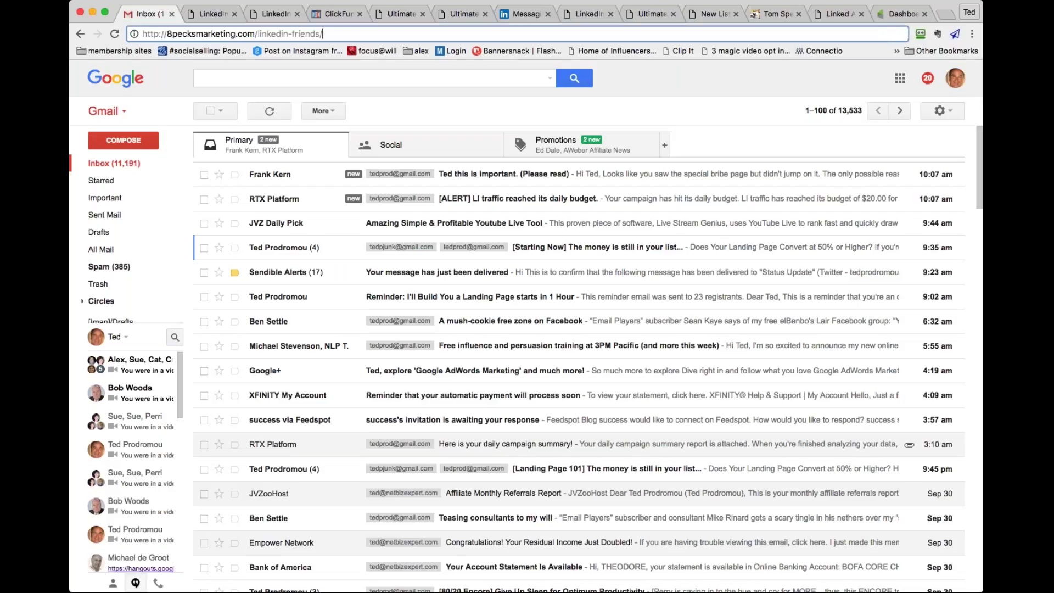
key("Return")
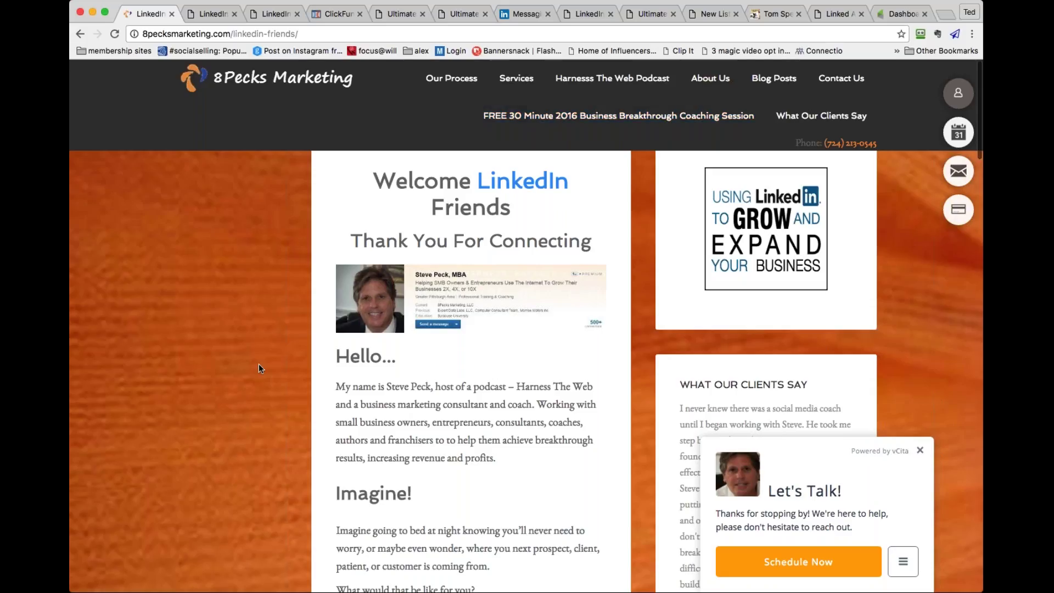
Read the Welcome LinkedIn Friends page's introduction, PDF download and special training offers, and dismiss the Let's Talk pop-up
scroll(258, 363, "down", 1)
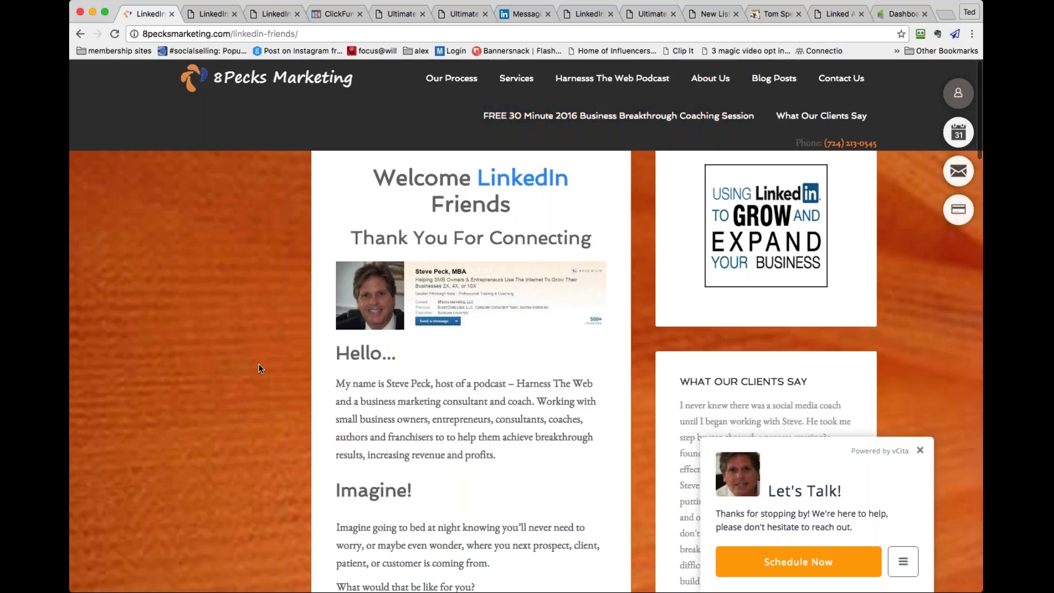
scroll(259, 363, "down", 1)
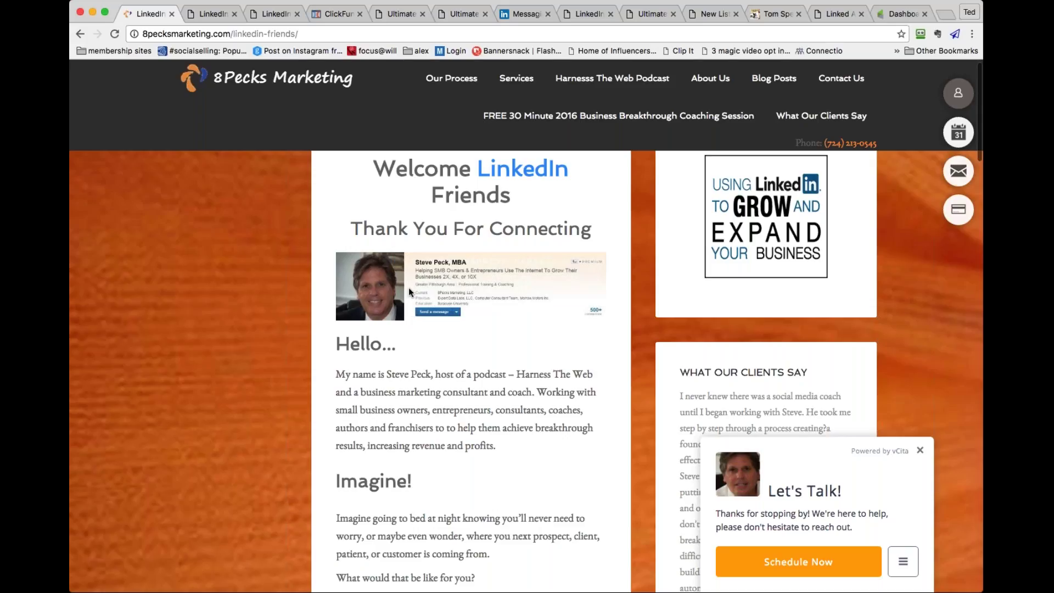
scroll(377, 285, "down", 1)
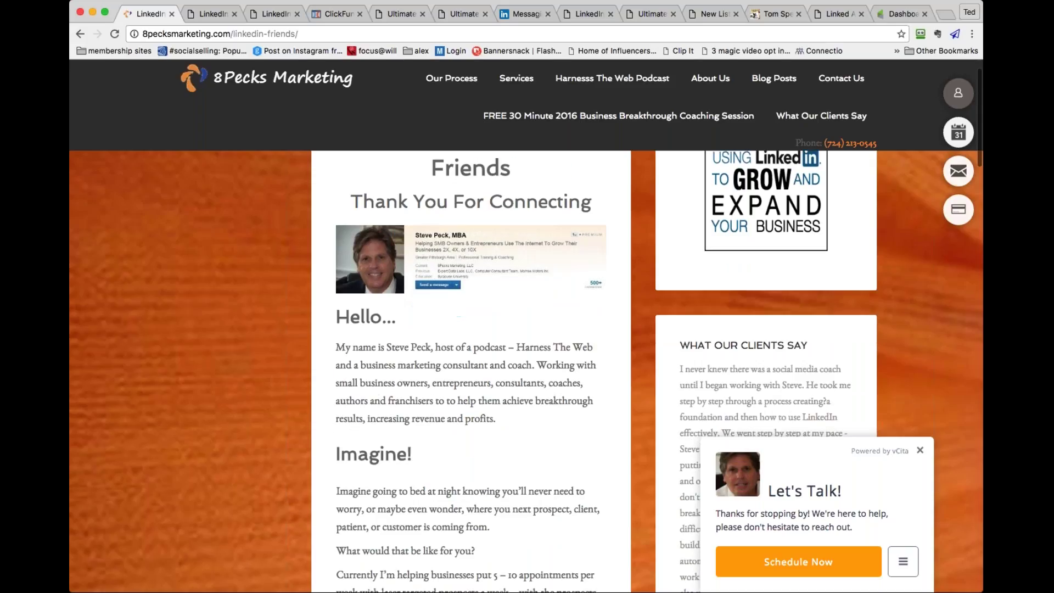
scroll(522, 232, "down", 6)
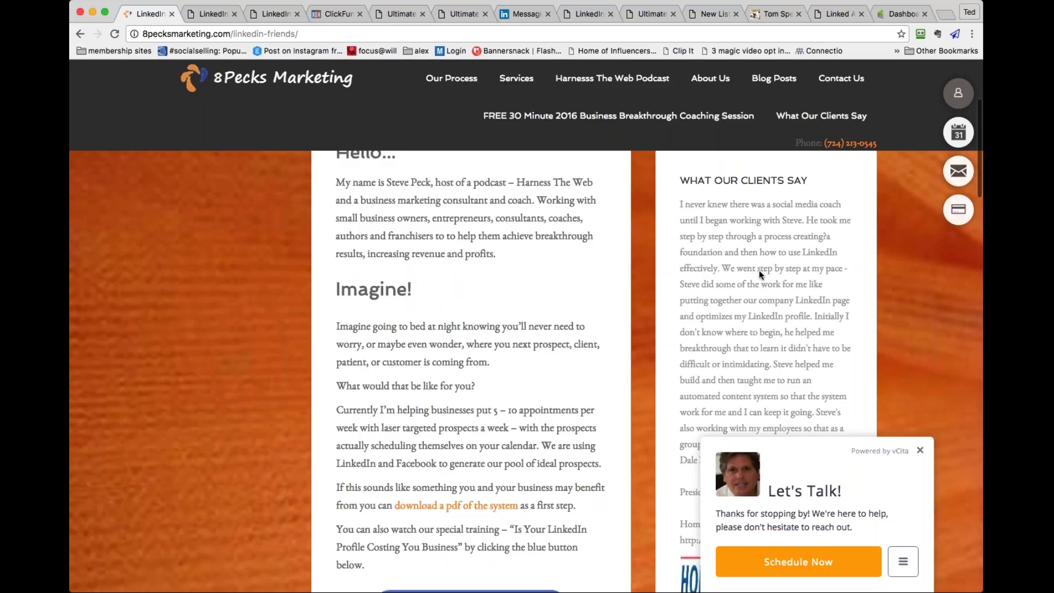
scroll(846, 292, "down", 2)
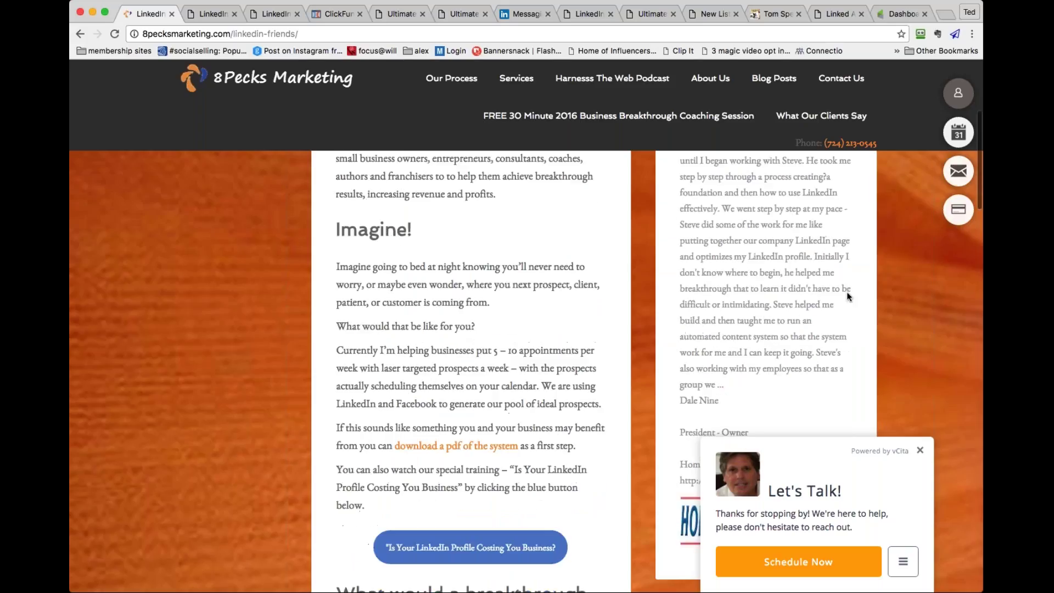
scroll(847, 292, "down", 13)
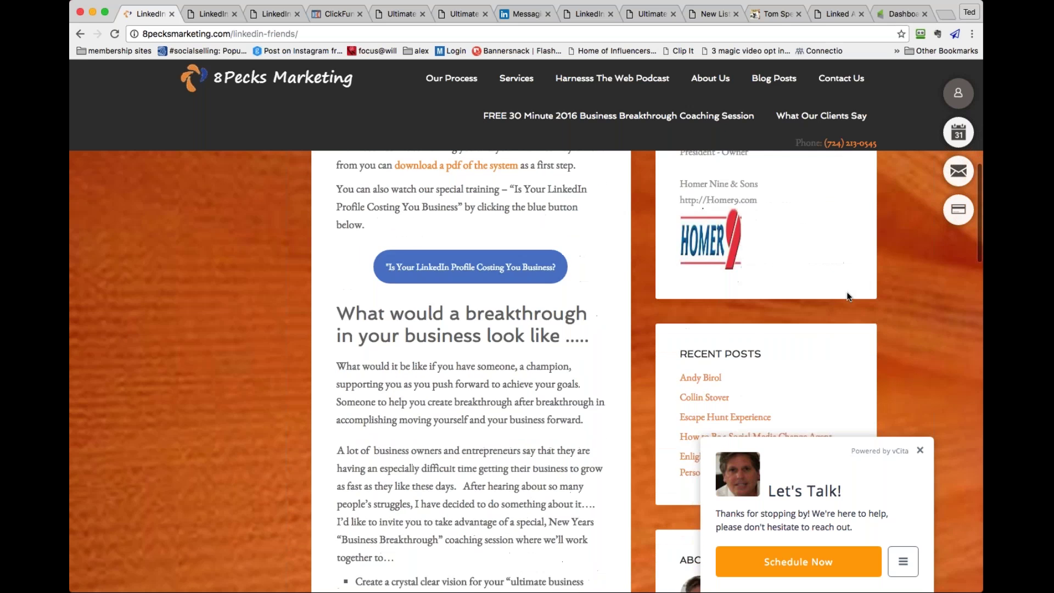
scroll(840, 297, "up", 16)
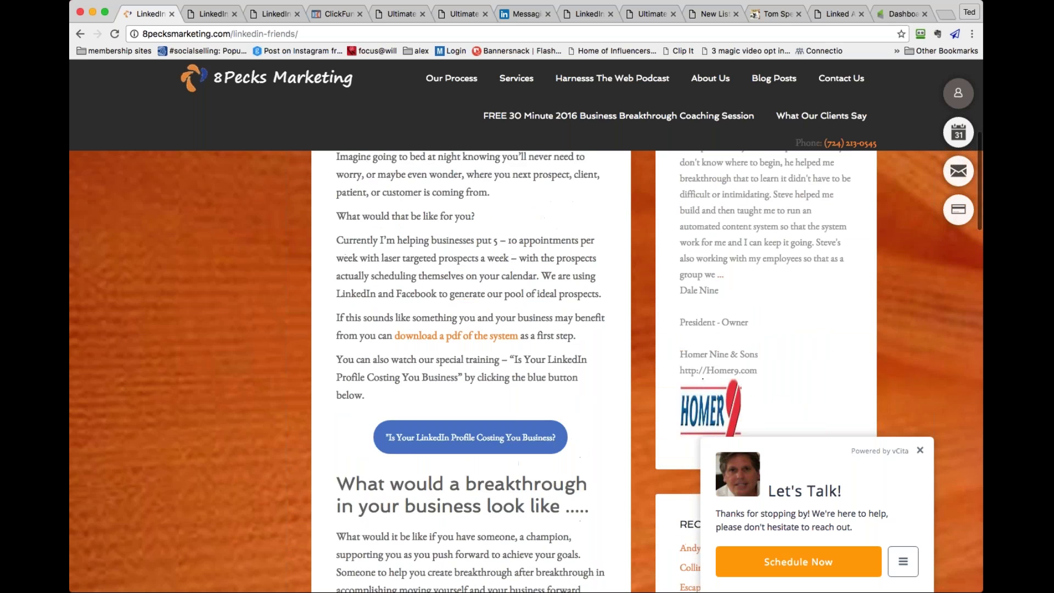
scroll(476, 416, "down", 2)
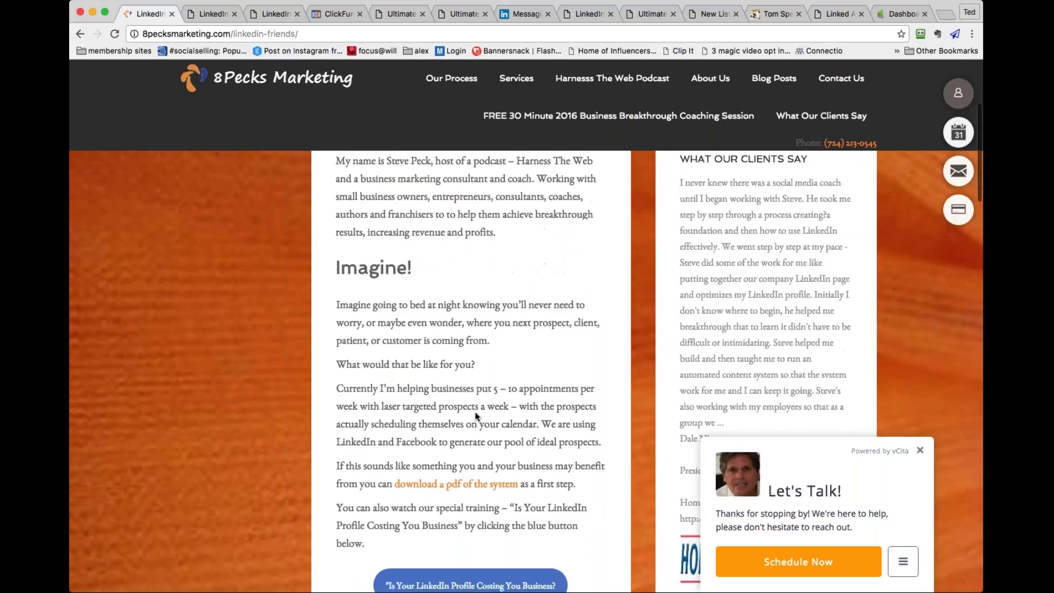
scroll(476, 416, "down", 10)
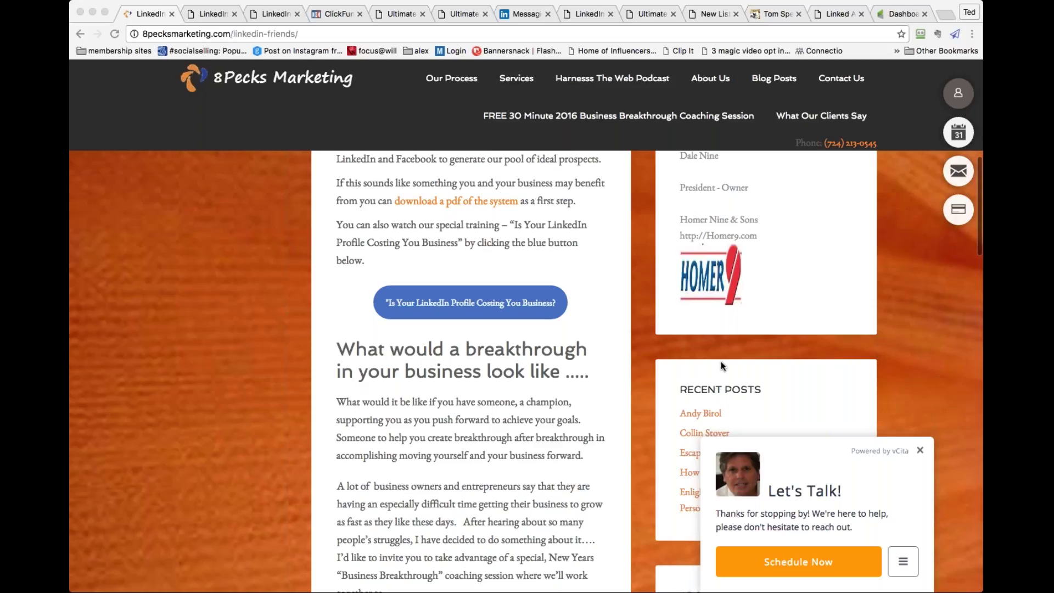
scroll(576, 345, "up", 4)
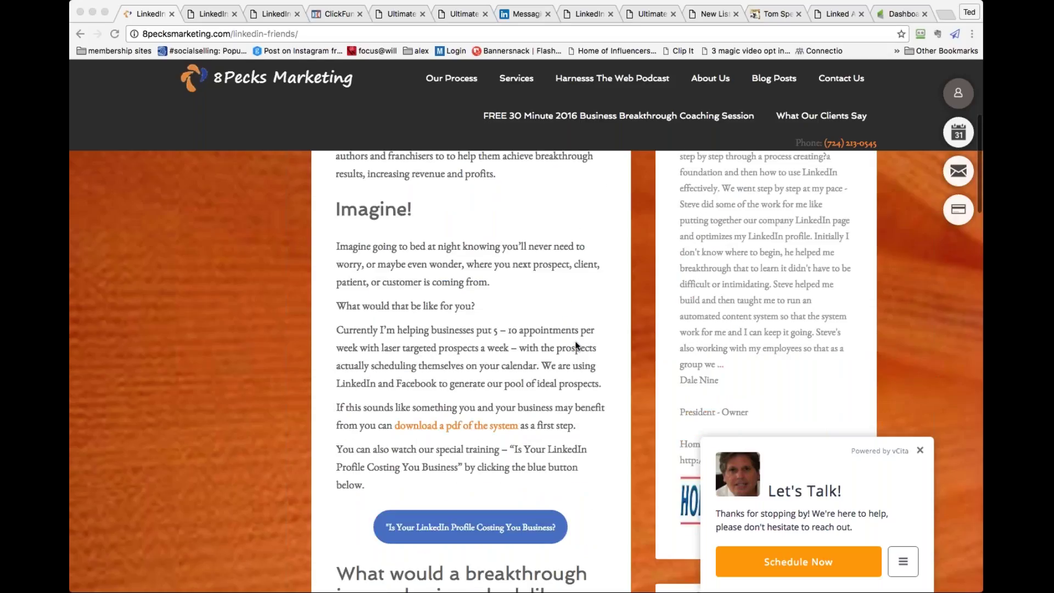
scroll(575, 345, "up", 5)
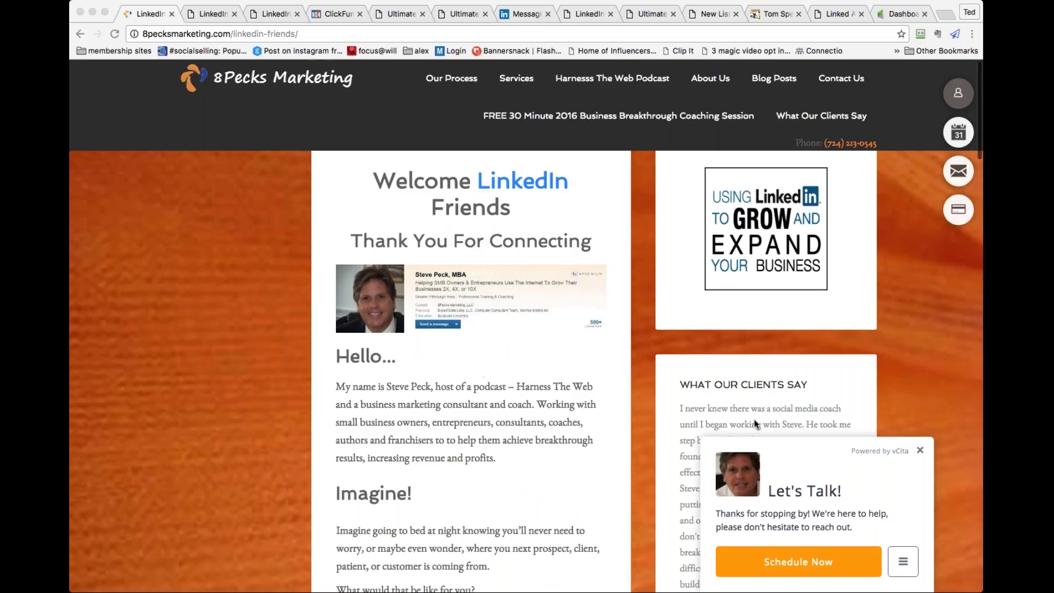
left_click(920, 452)
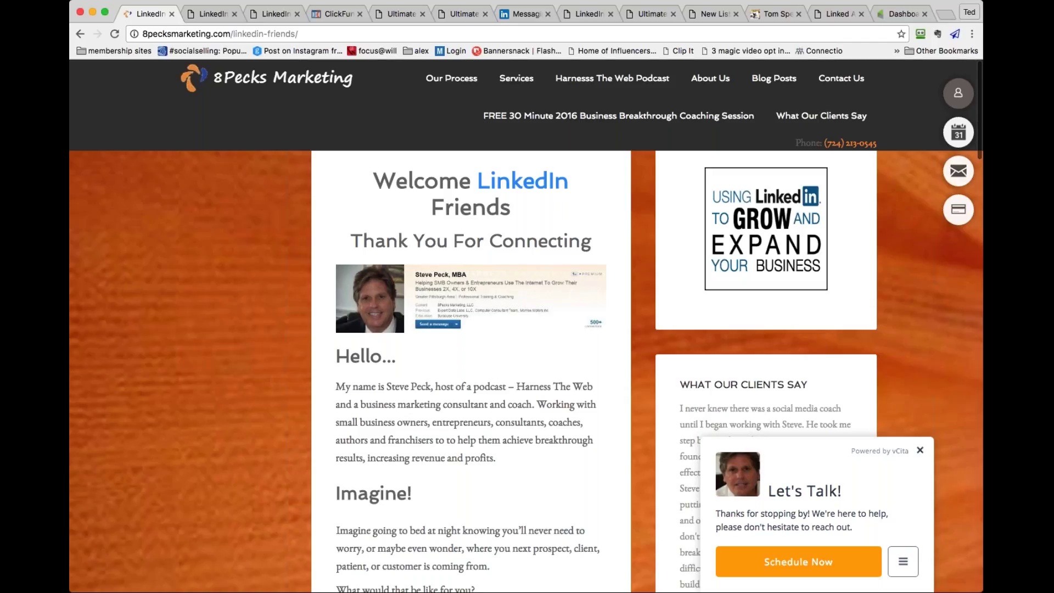
left_click(920, 450)
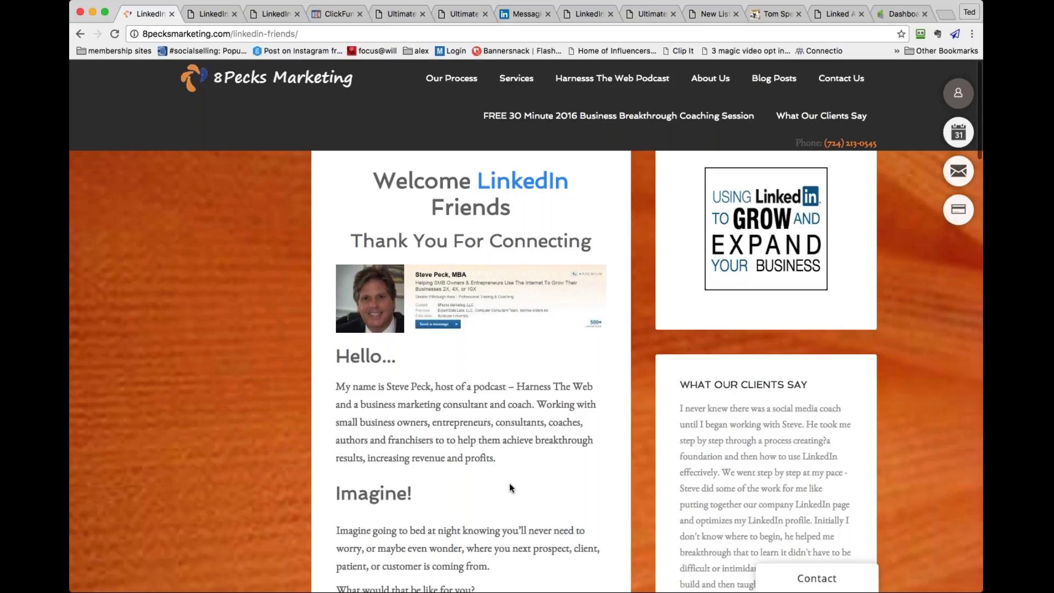
Examine the welcome page's free coaching session offer, Harness The Web podcast, speaker topics and contact details, and return to its beginning
scroll(509, 488, "down", 1)
scroll(509, 483, "down", 5)
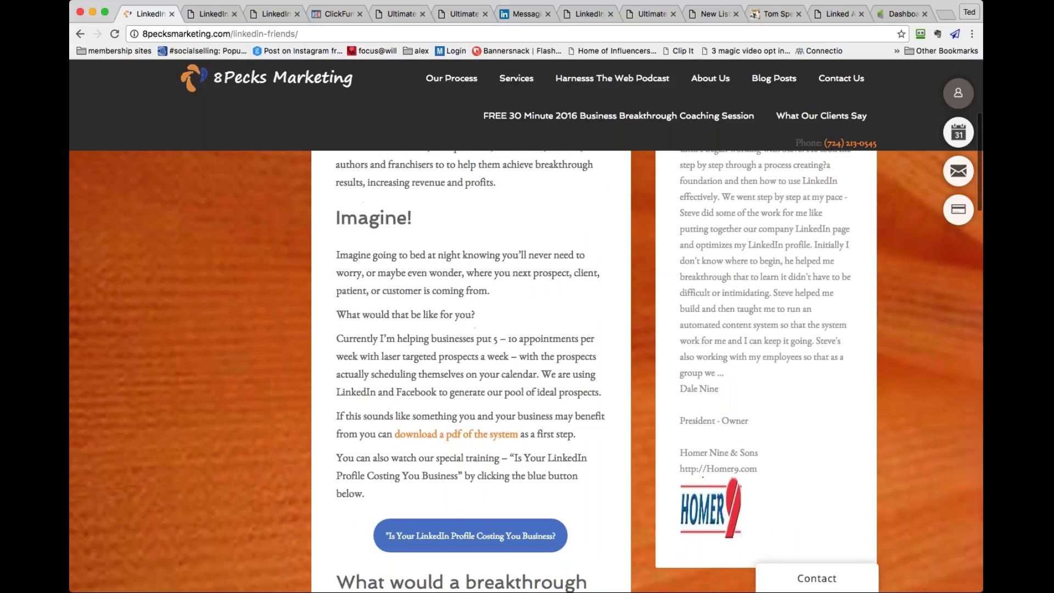
scroll(510, 483, "down", 6)
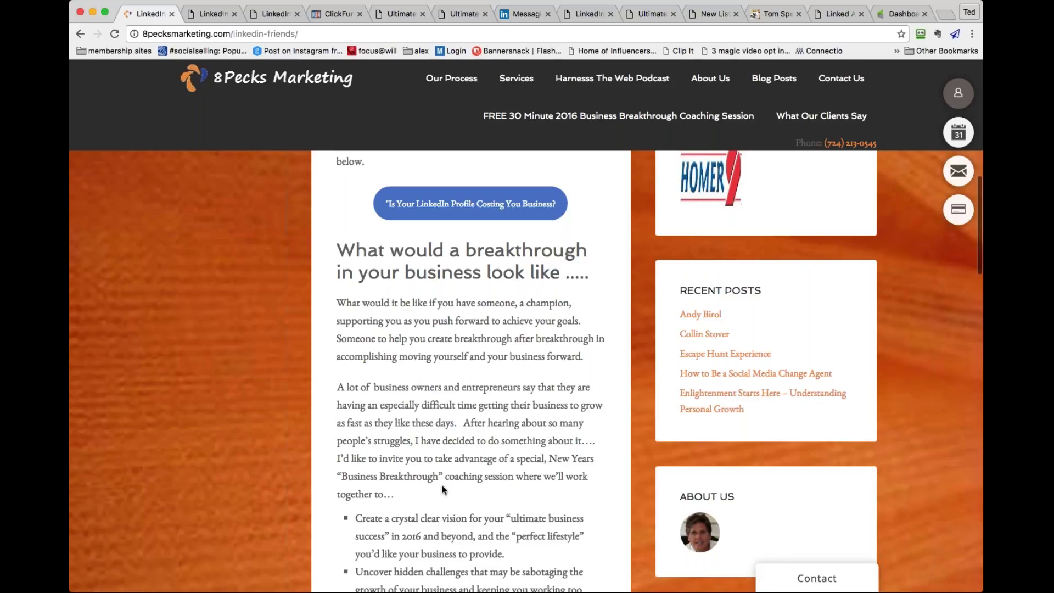
scroll(444, 491, "down", 3)
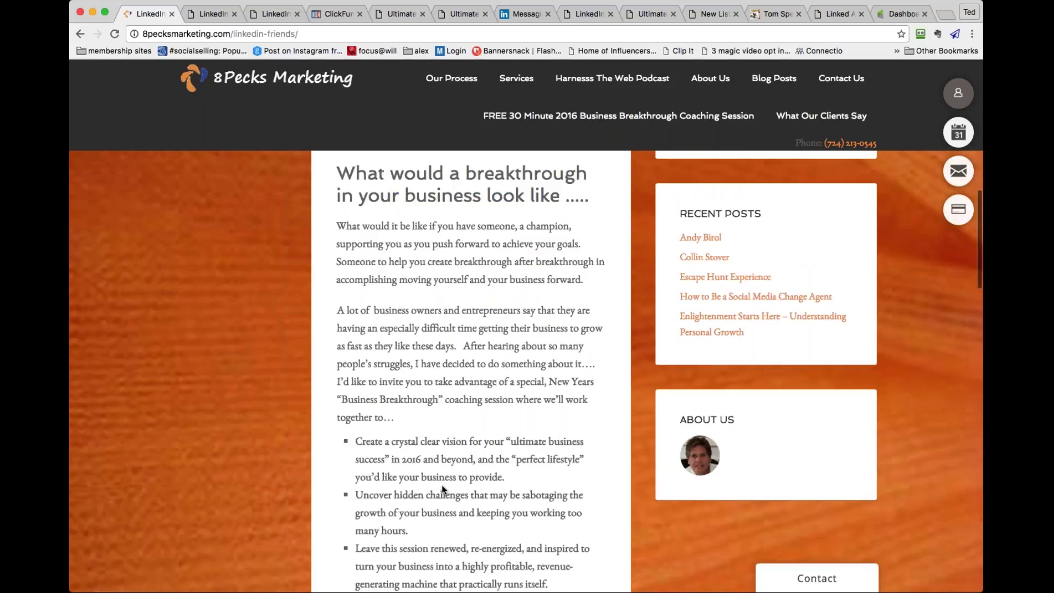
scroll(444, 489, "down", 15)
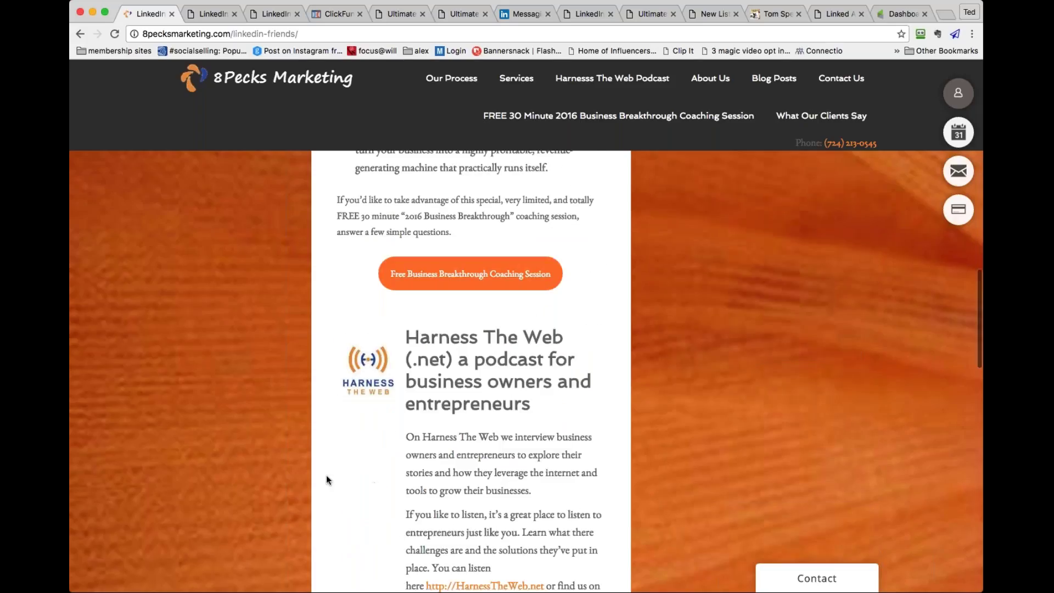
scroll(326, 479, "down", 1)
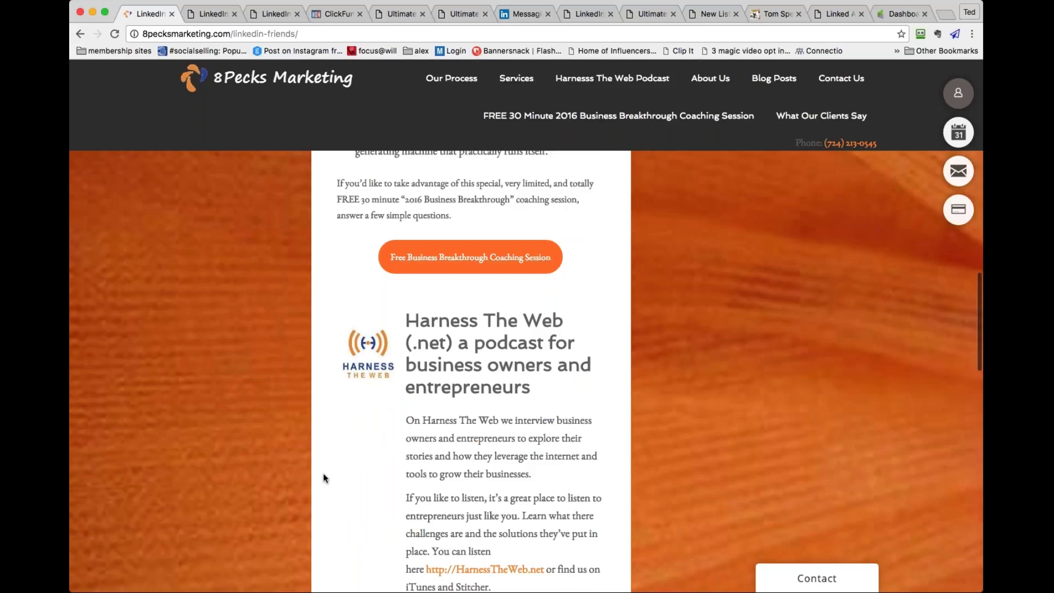
scroll(324, 479, "down", 10)
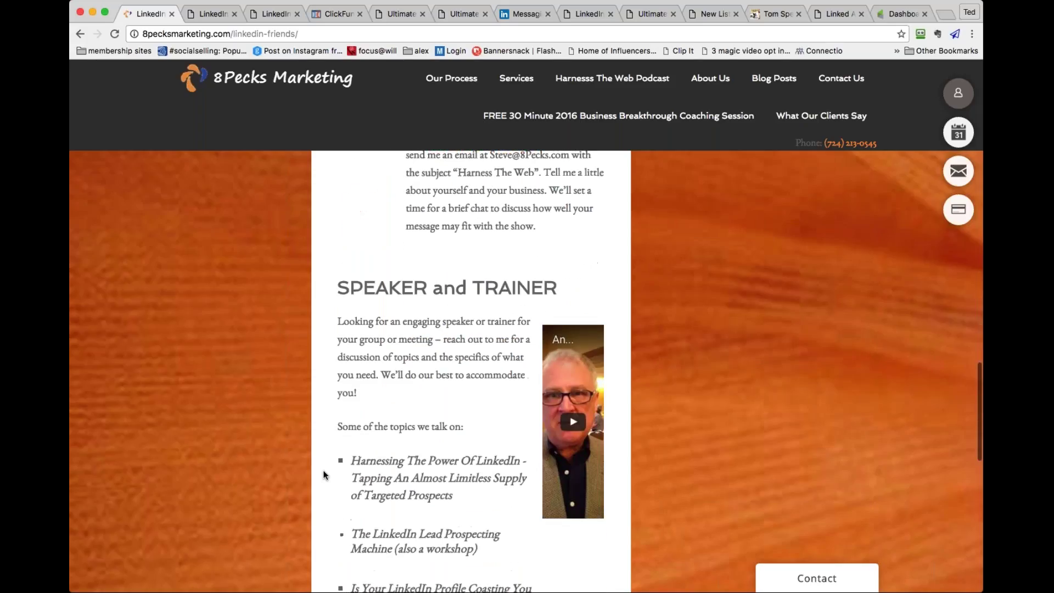
scroll(324, 475, "down", 1)
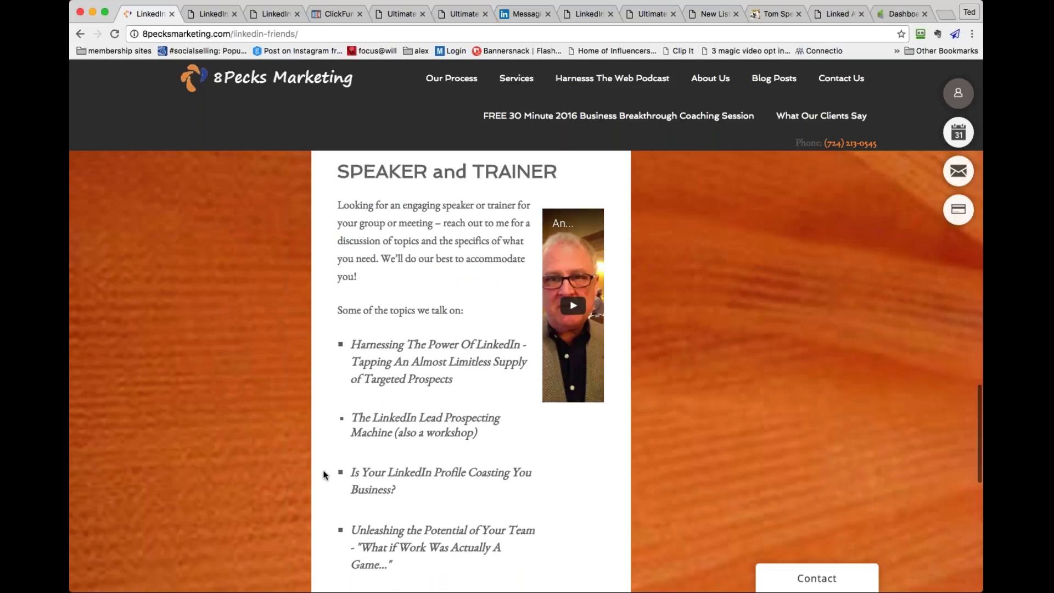
scroll(324, 476, "down", 1)
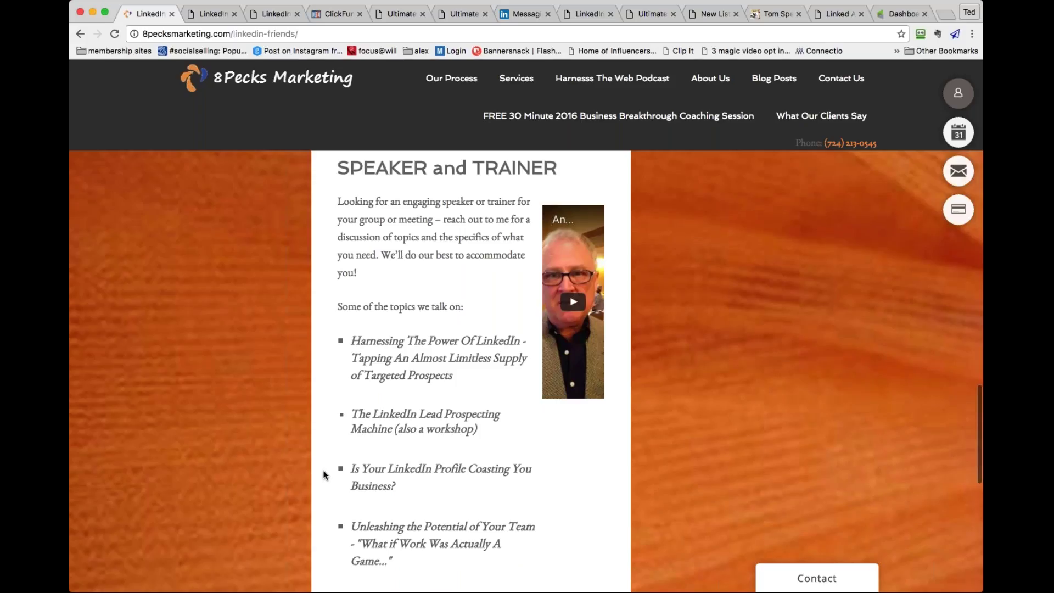
scroll(324, 476, "down", 6)
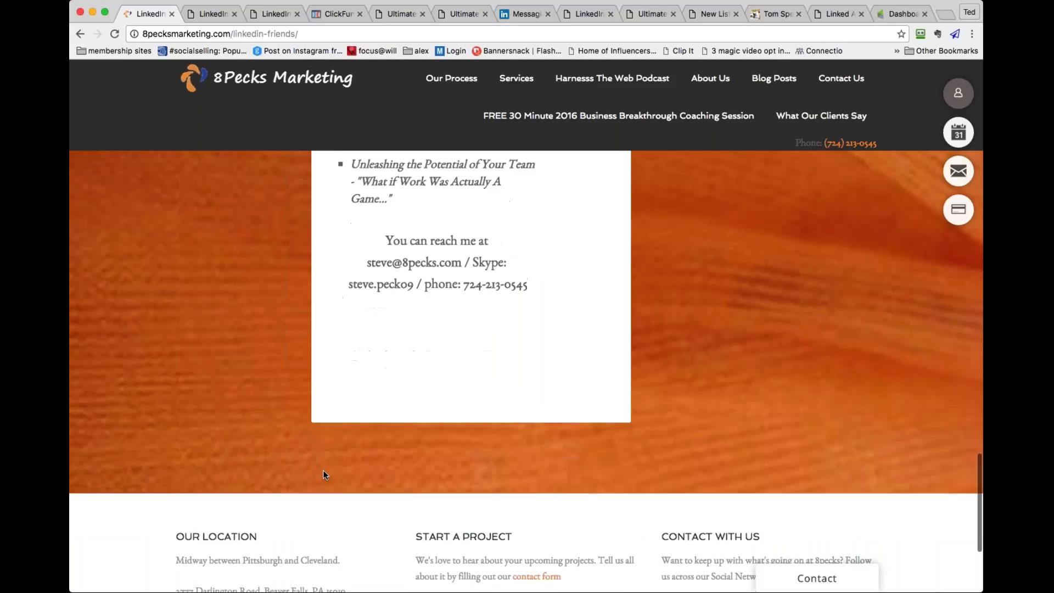
scroll(324, 475, "up", 15)
scroll(323, 472, "up", 10)
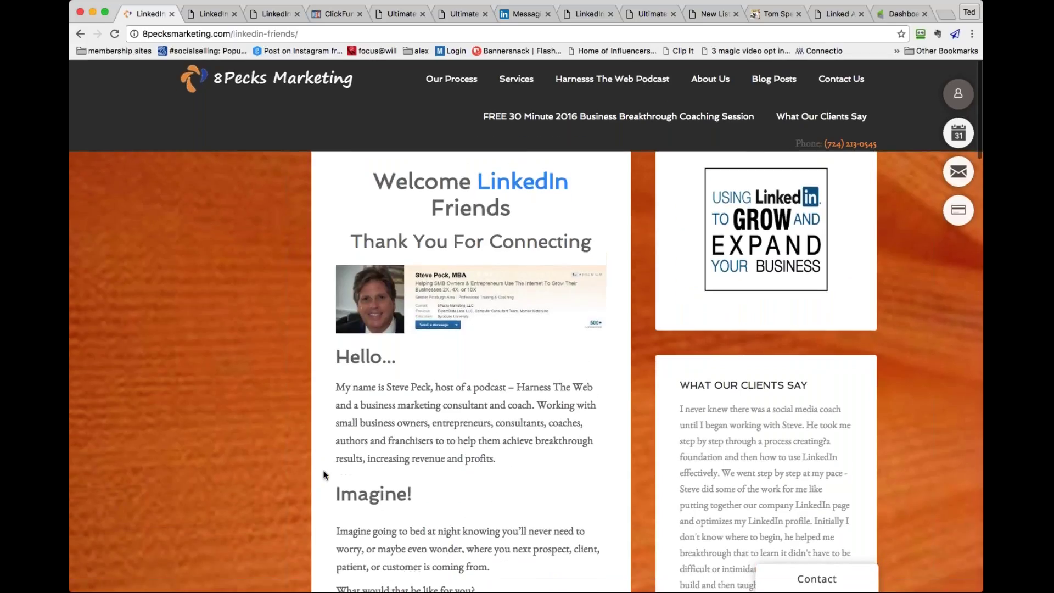
Follow the Using LinkedIn to Grow and Expand Your Business banner, look over the linked site's home page, and return to the welcome page
left_click(763, 227)
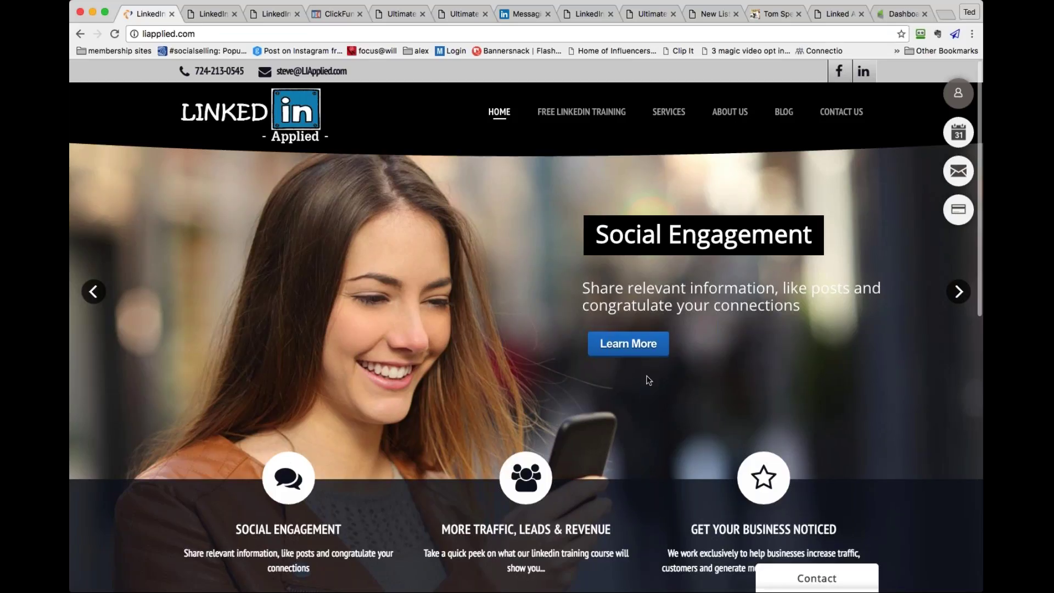
scroll(649, 376, "down", 2)
scroll(648, 379, "down", 2)
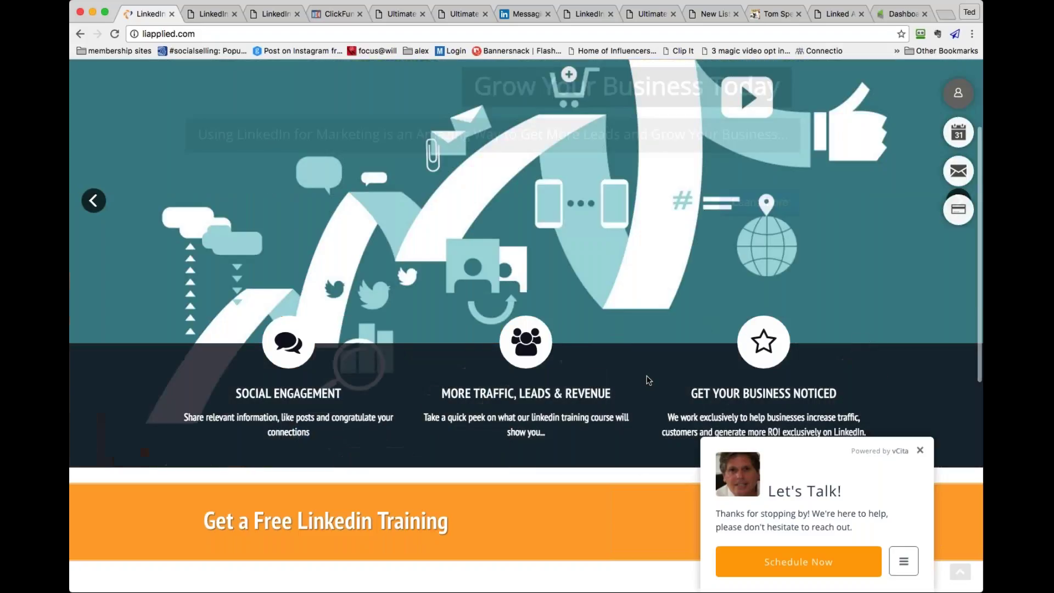
scroll(647, 378, "up", 5)
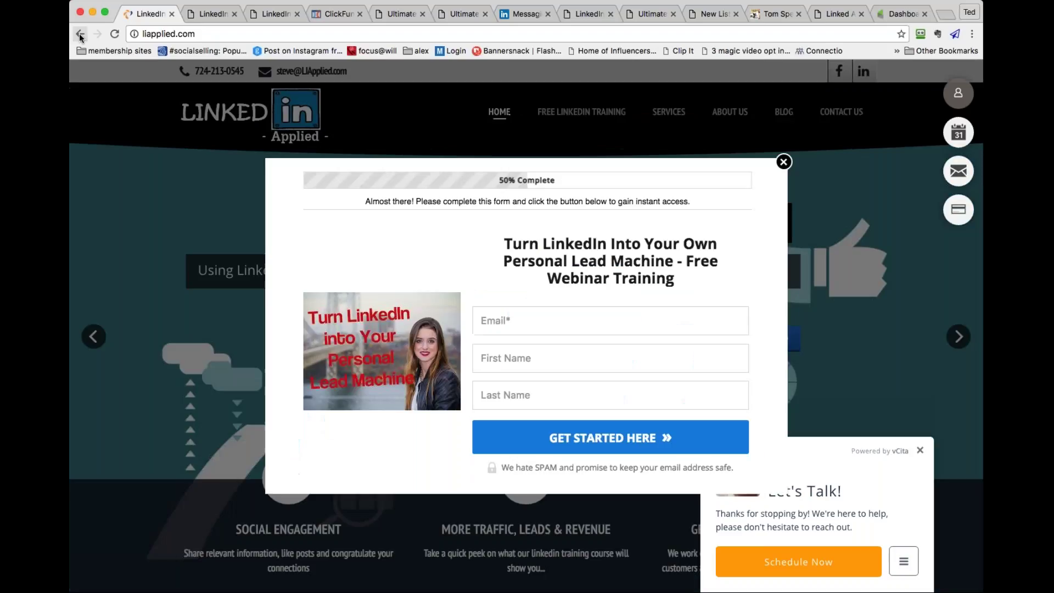
left_click(80, 35)
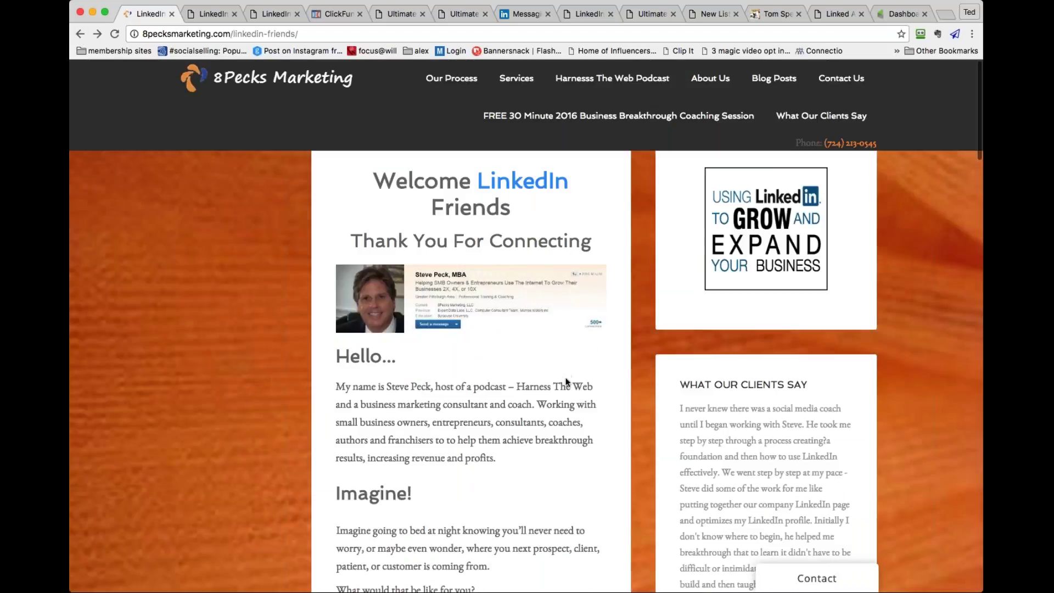
scroll(635, 381, "down", 1)
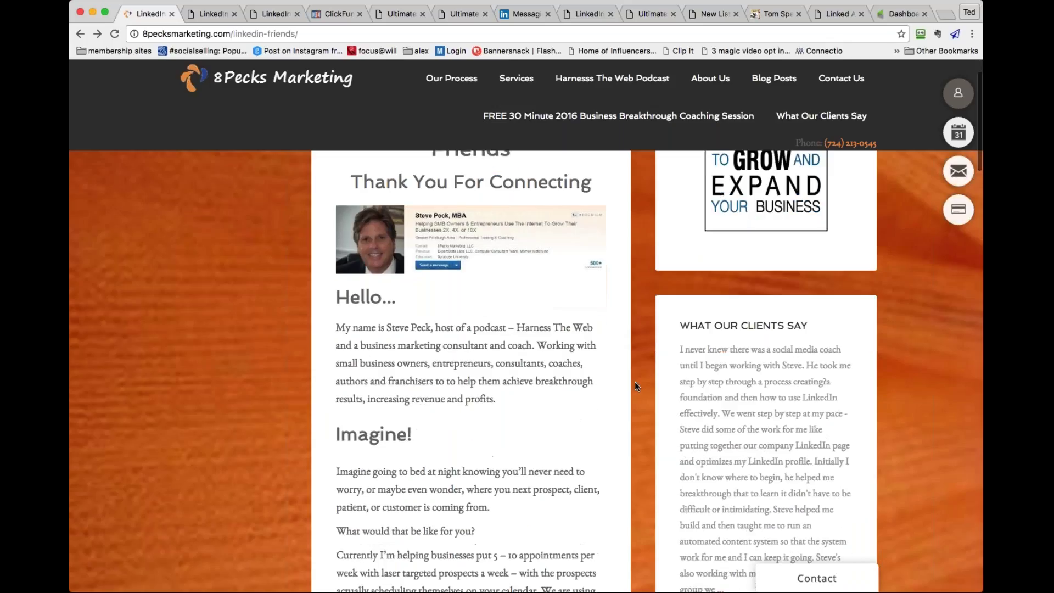
Follow the welcome page's "Is Your LinkedIn Profile Costing You Business?" training offer, look over the webinar registration page, and return
scroll(635, 381, "down", 2)
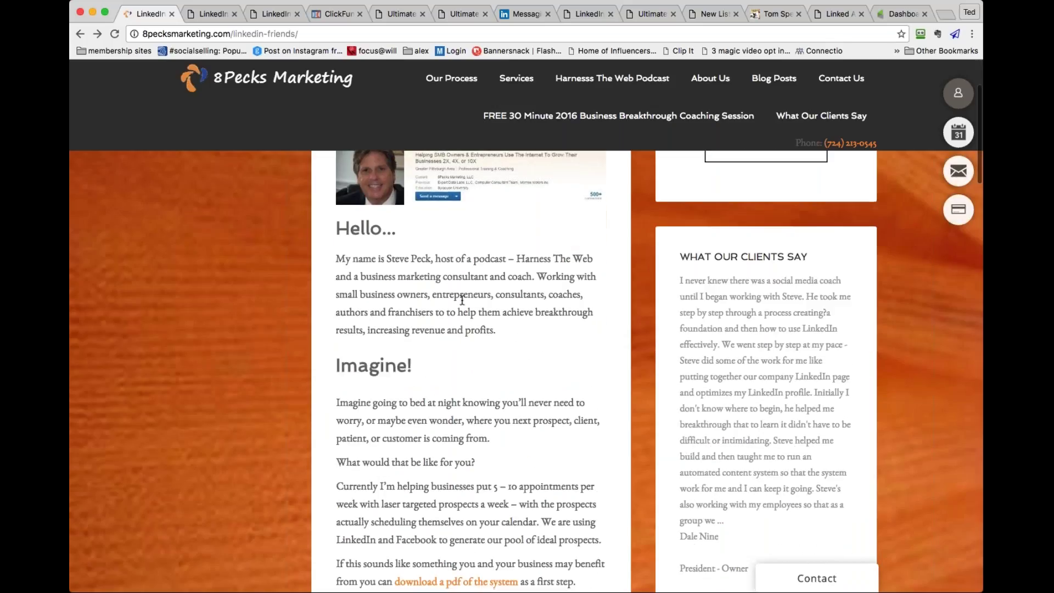
scroll(462, 300, "down", 3)
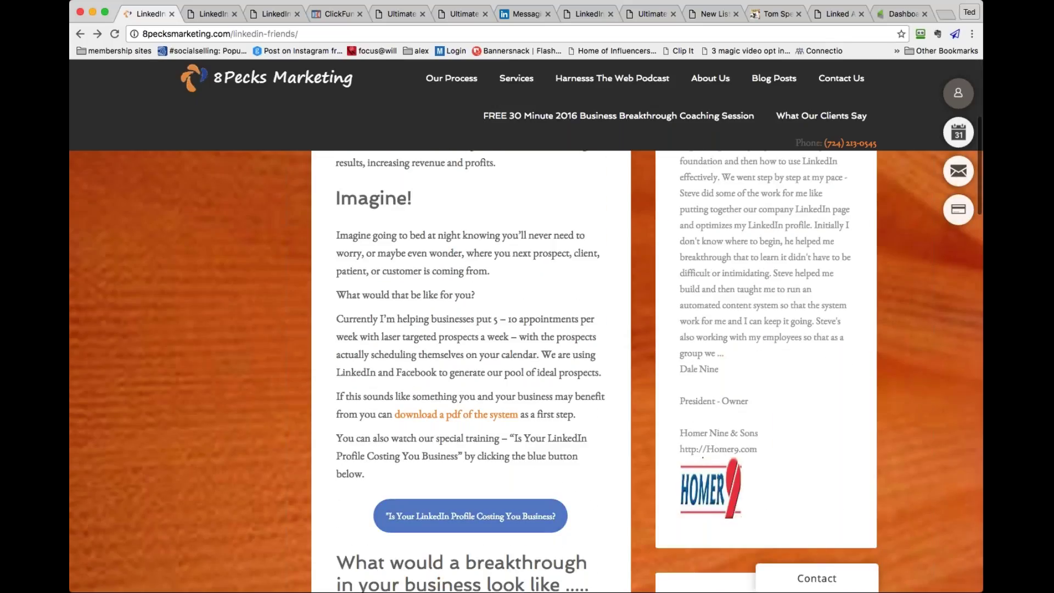
left_click(485, 521)
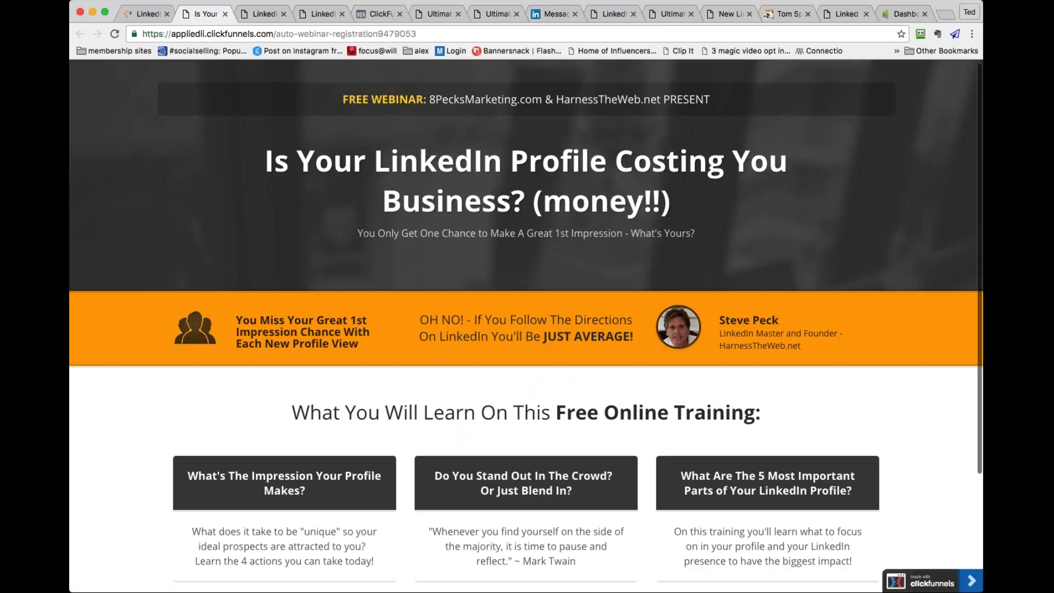
scroll(263, 513, "down", 3)
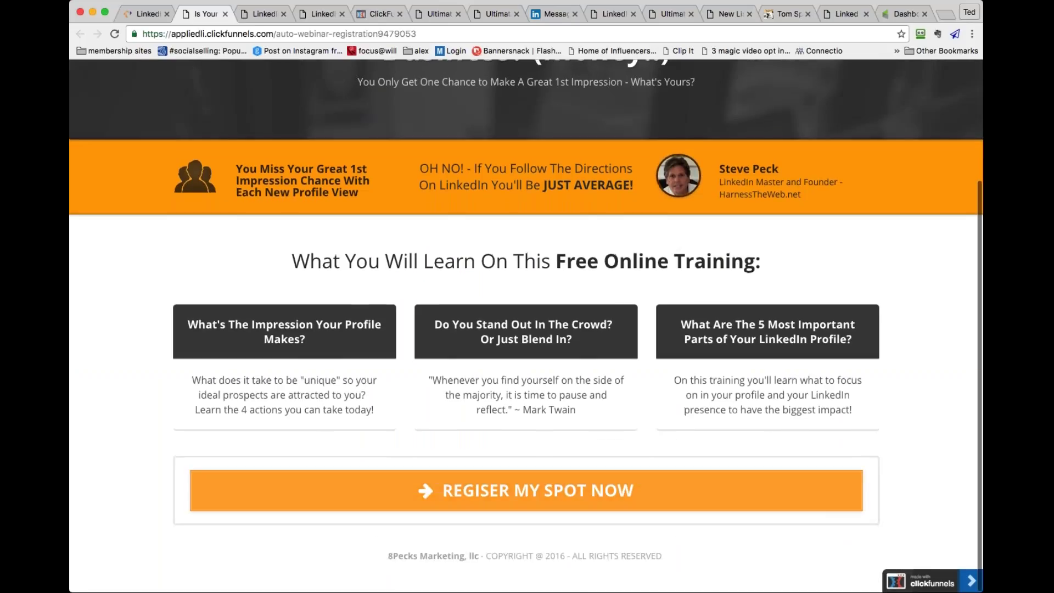
scroll(145, 411, "up", 2)
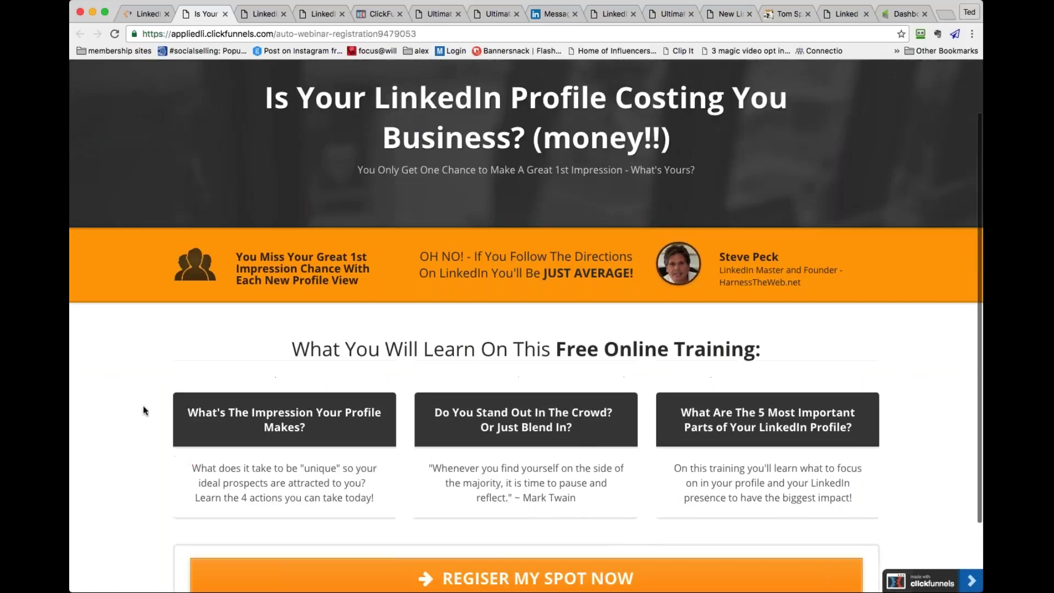
scroll(144, 410, "up", 2)
mouse_move(123, 22)
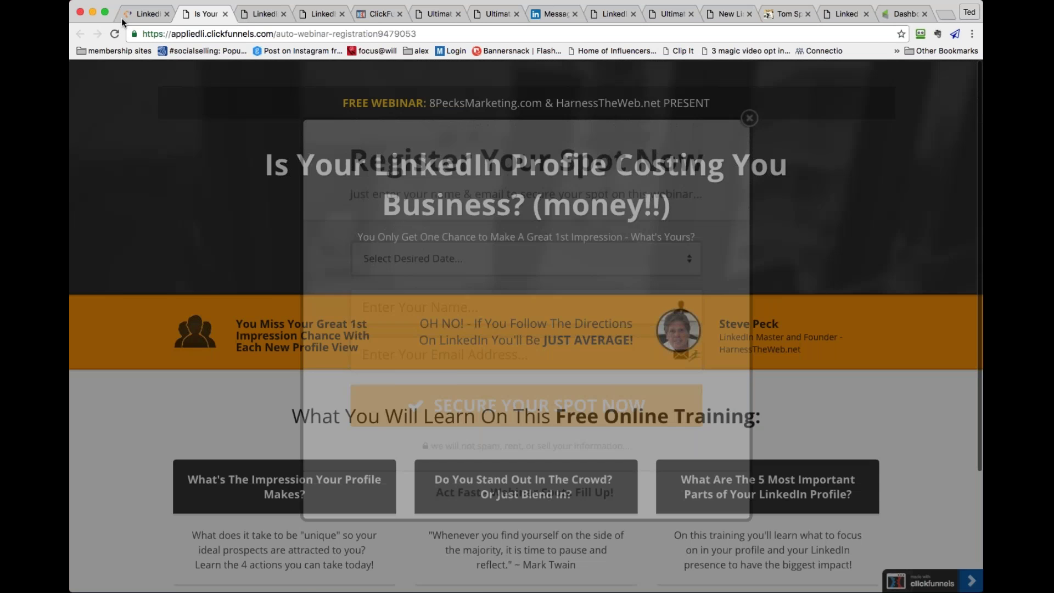
left_click(147, 15)
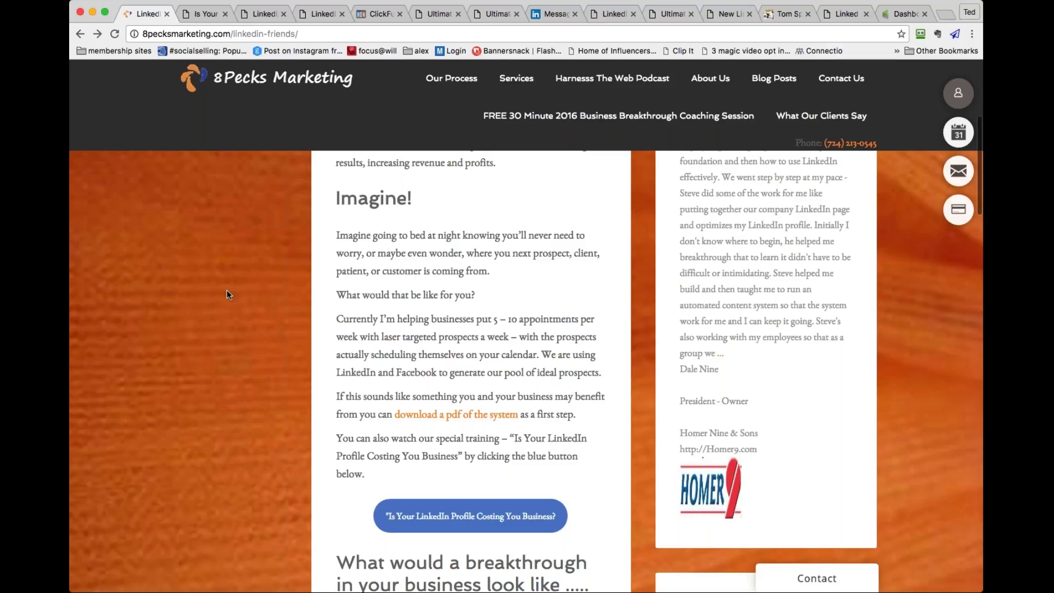
Follow the welcome page's link for the PDF of the system, view its diagram download form, and return to the welcome page
left_click(439, 416)
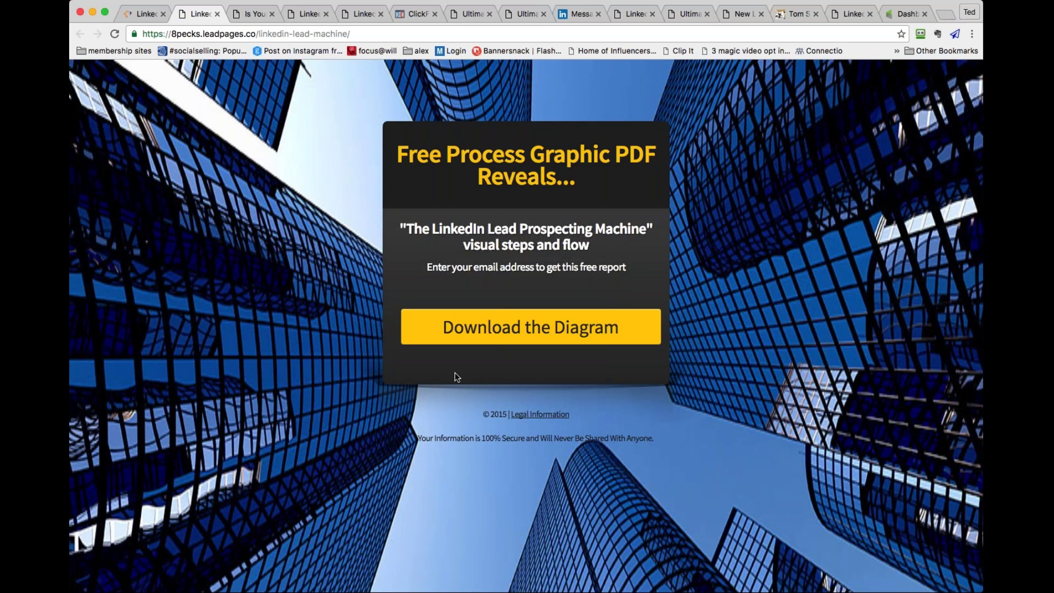
left_click(525, 329)
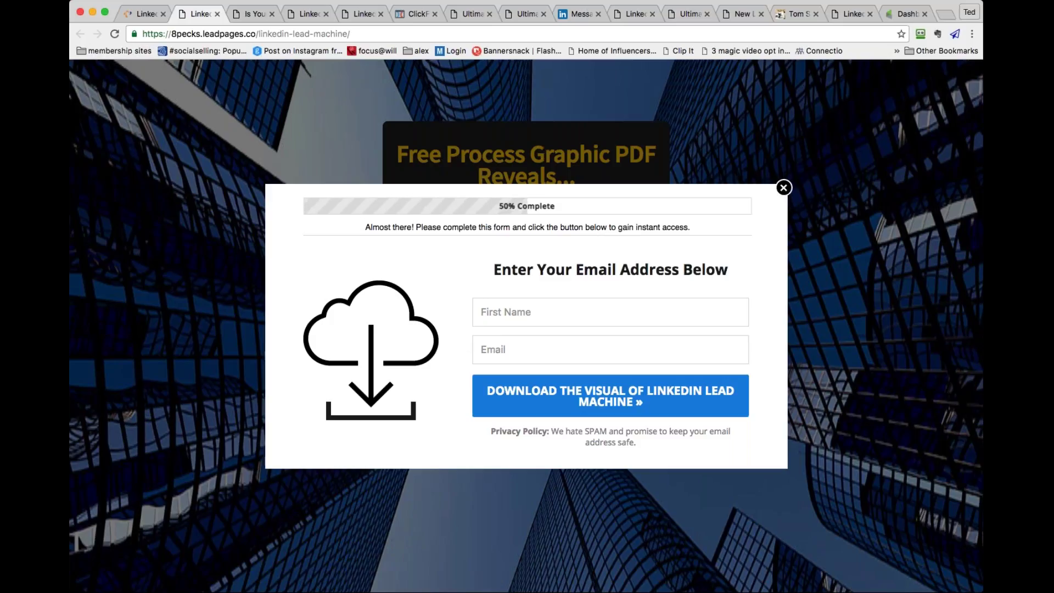
left_click(144, 13)
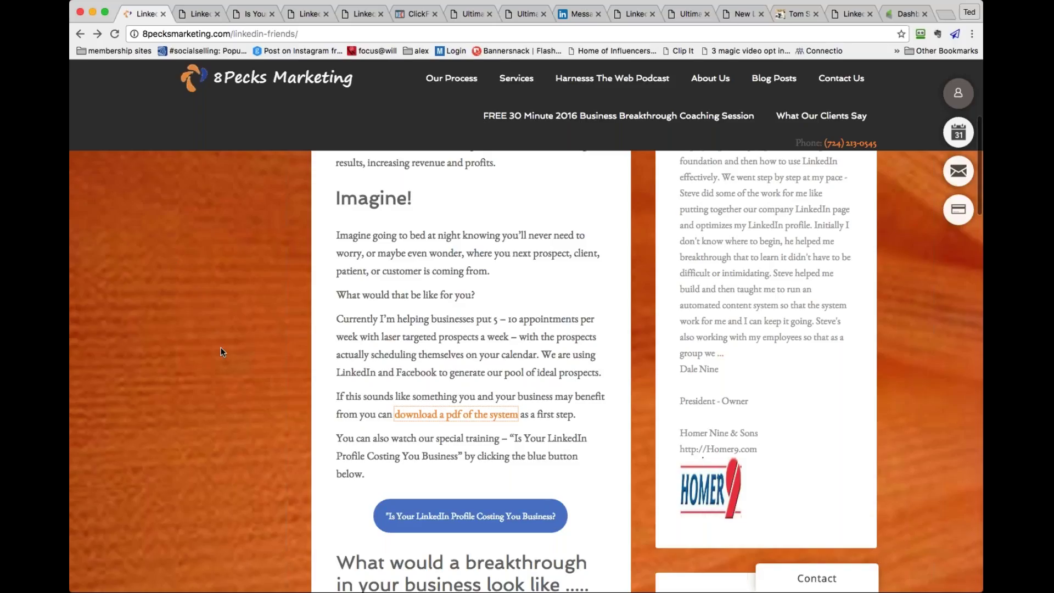
Re-examine the 8Pecks Marketing welcome page's business breakthrough coaching offer, its thank-you heading and its Hello and Imagine sections
scroll(221, 352, "down", 1)
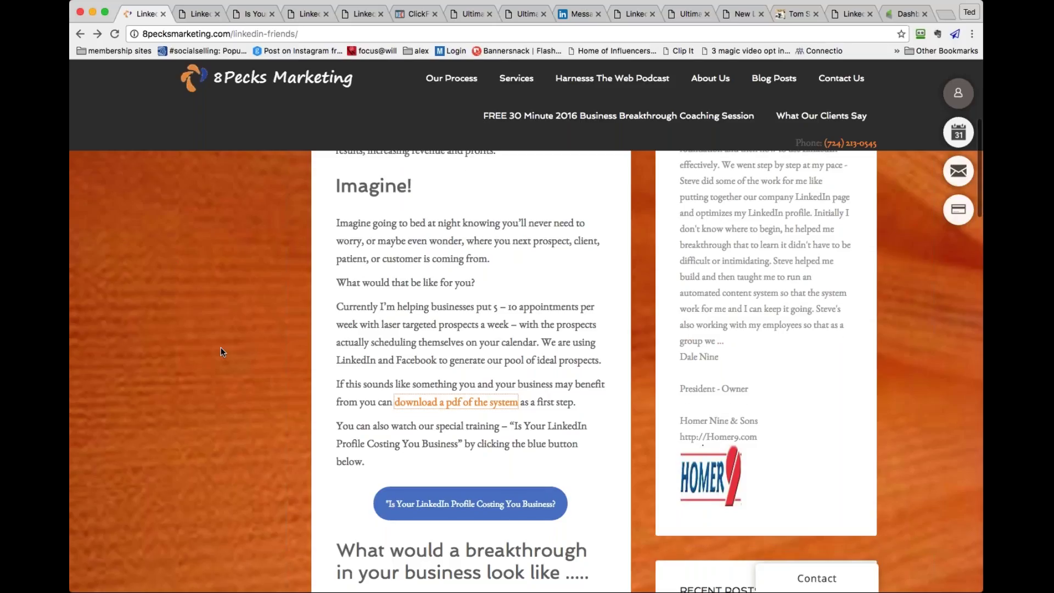
scroll(221, 352, "down", 10)
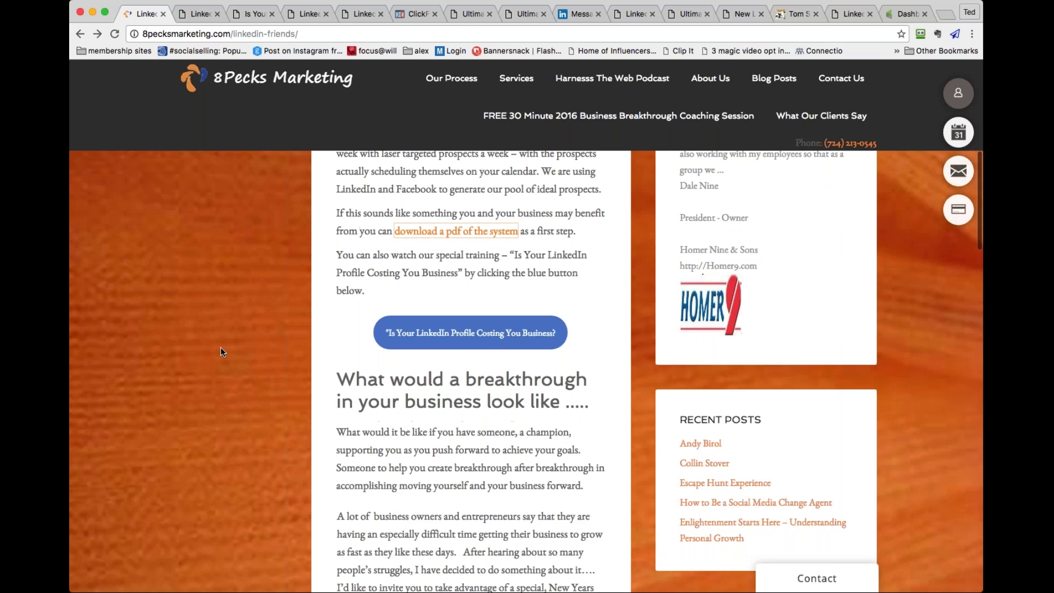
scroll(220, 352, "down", 3)
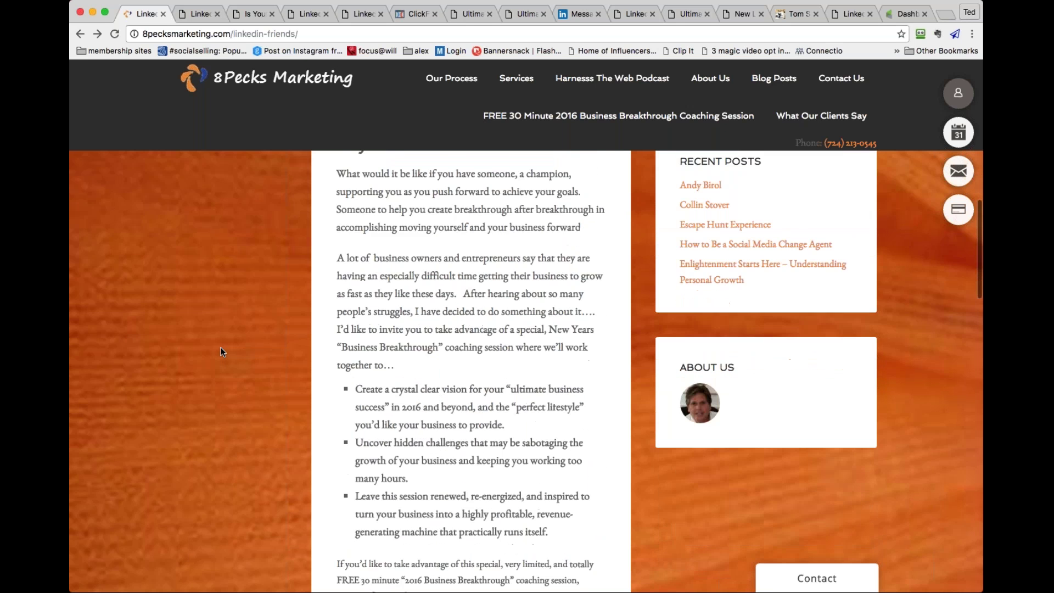
scroll(220, 352, "up", 5)
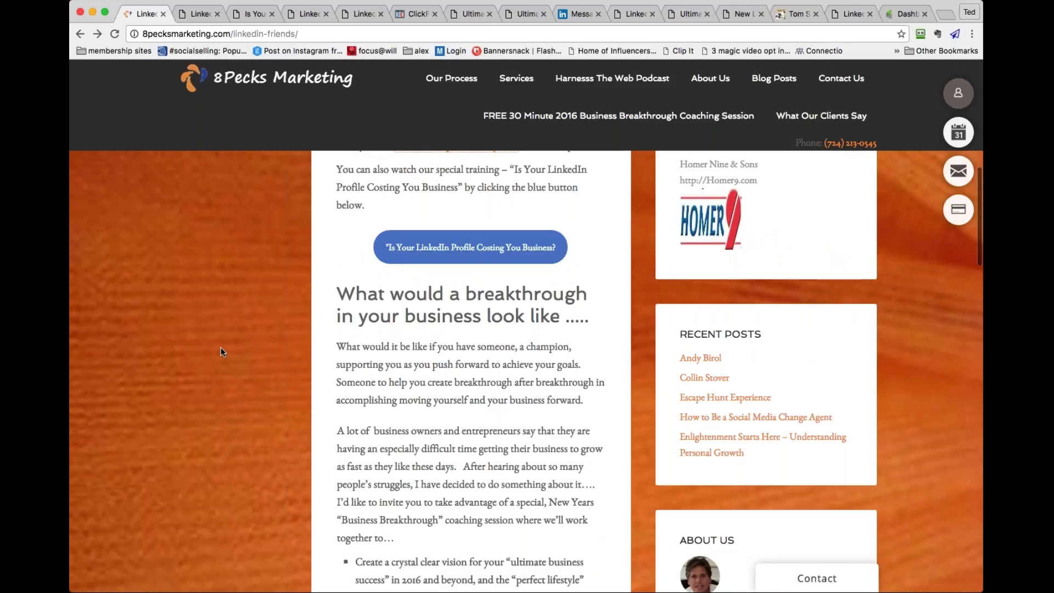
scroll(221, 352, "up", 10)
scroll(221, 352, "down", 1)
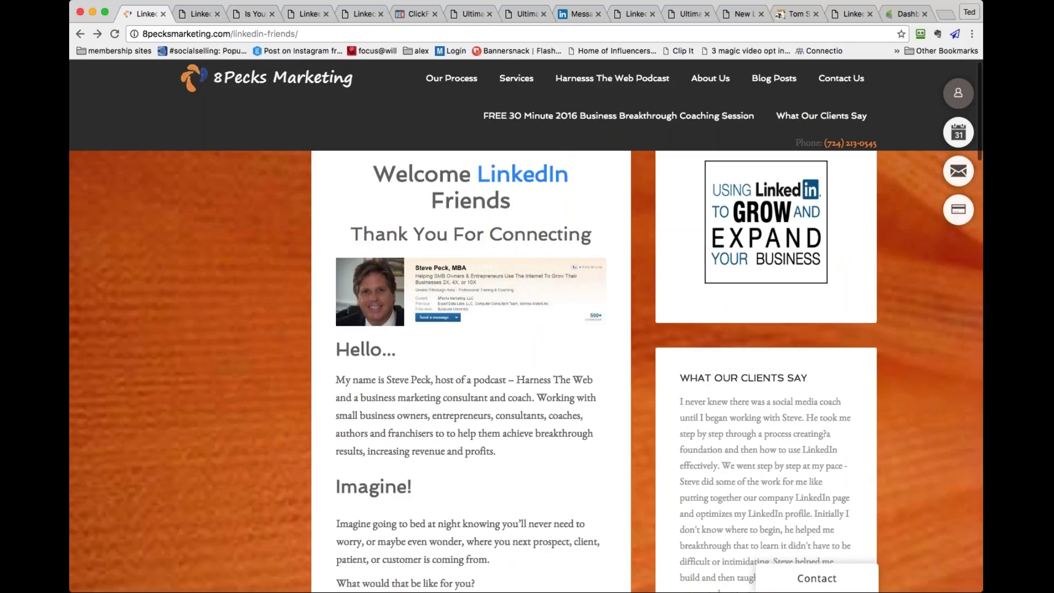
scroll(471, 373, "down", 3)
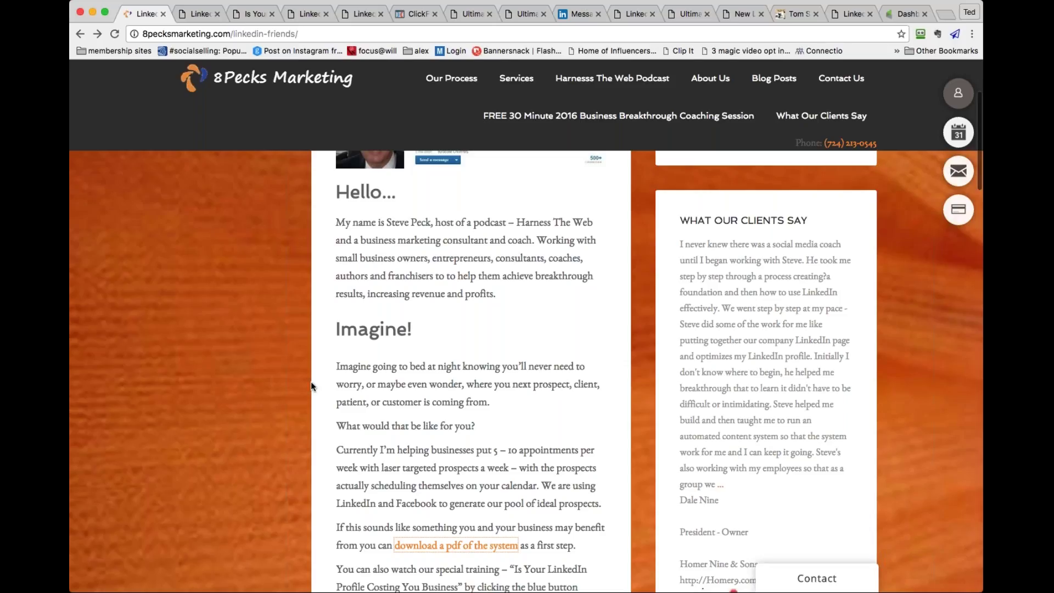
scroll(311, 382, "up", 3)
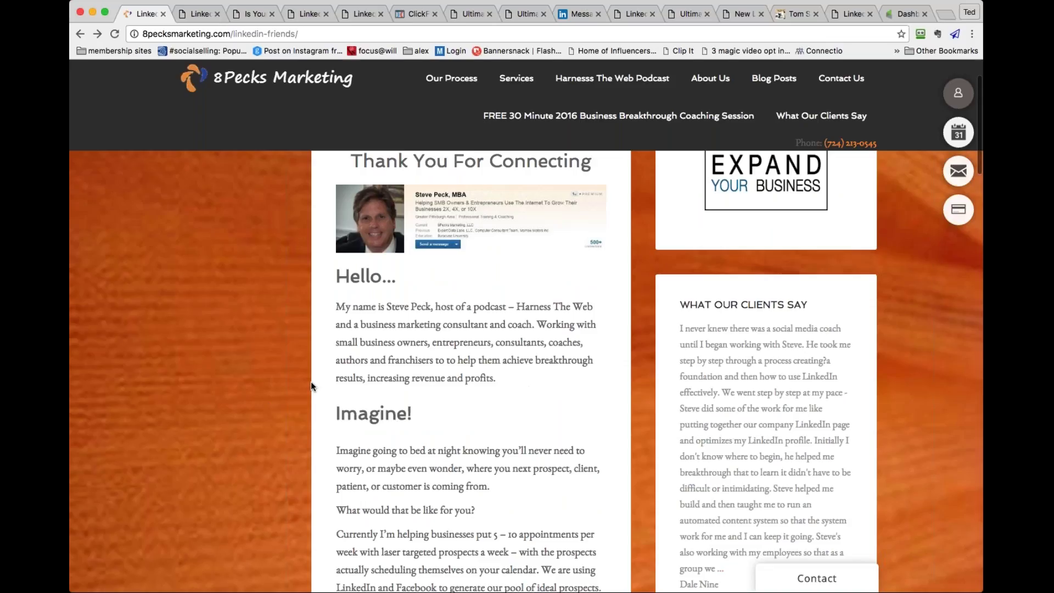
scroll(311, 386, "up", 3)
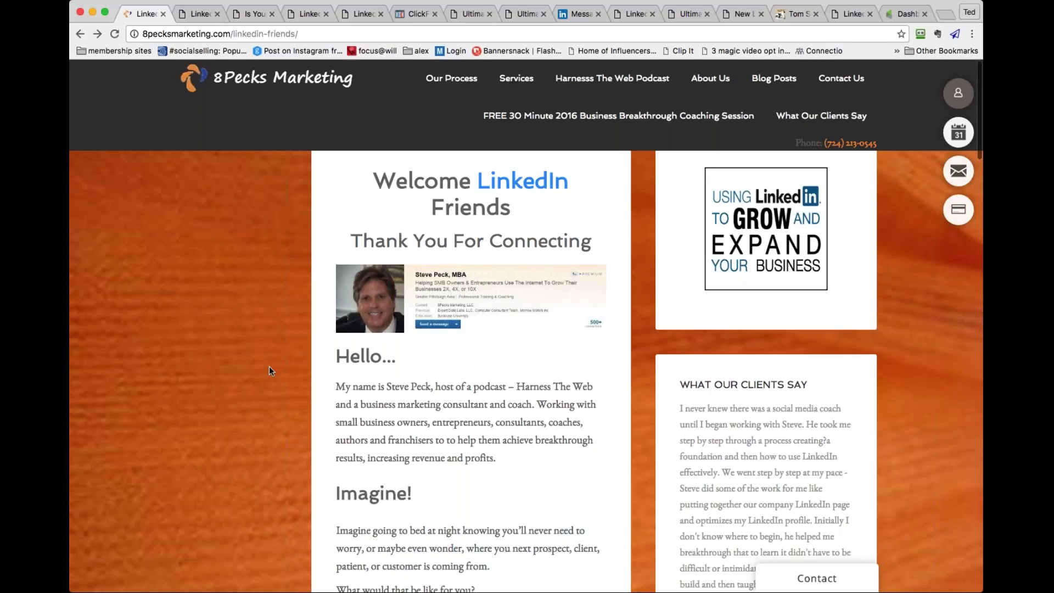
scroll(269, 365, "down", 1)
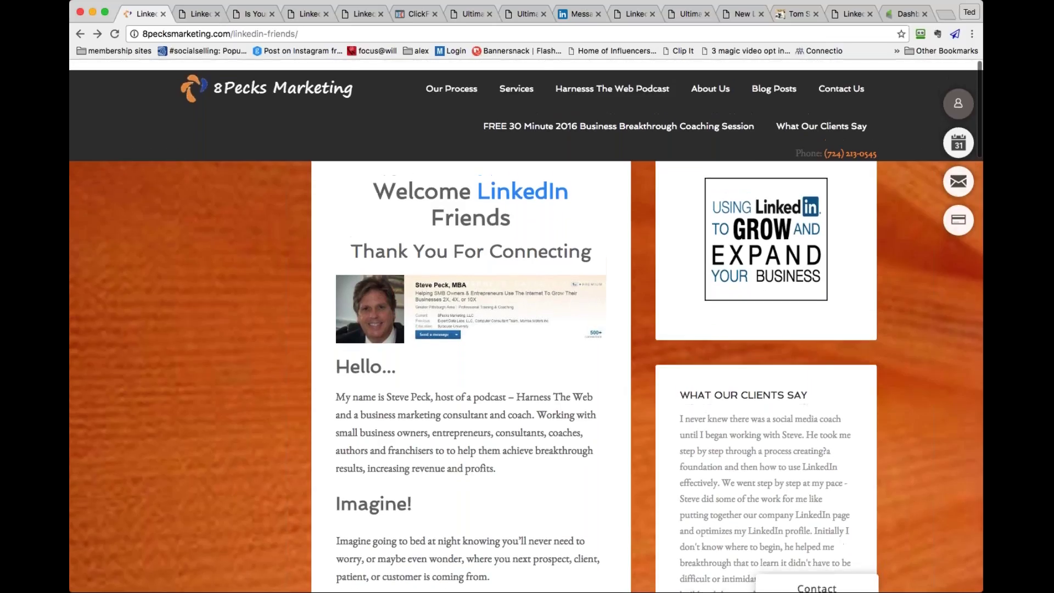
scroll(807, 580, "down", 5)
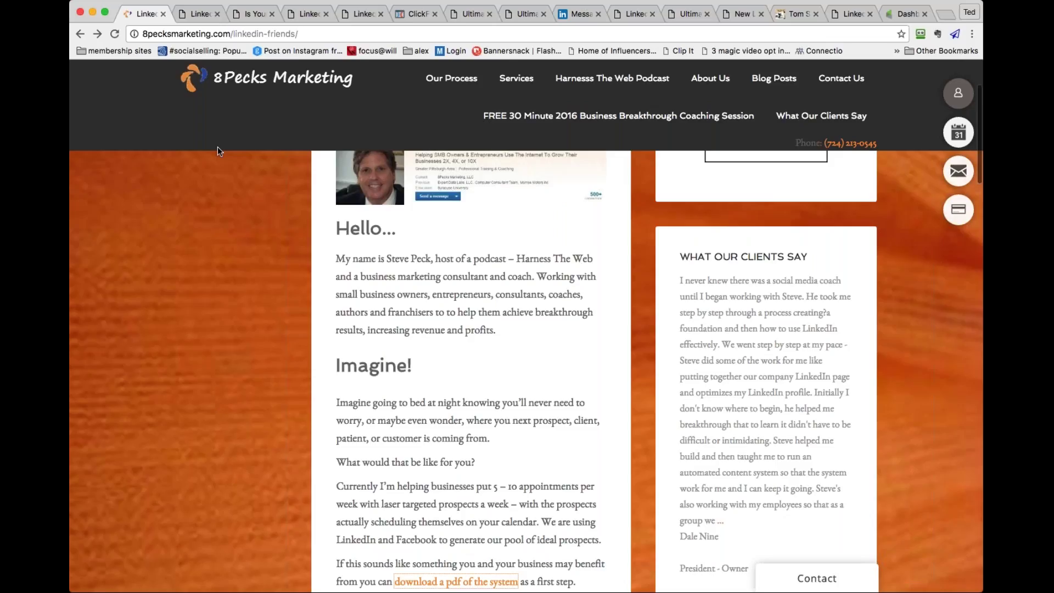
Compare the other open LinkedIn connections welcome page, including its free strategy guide and one-hour course offers, and return to the 8Pecks Marketing page
left_click(305, 14)
scroll(725, 424, "down", 1)
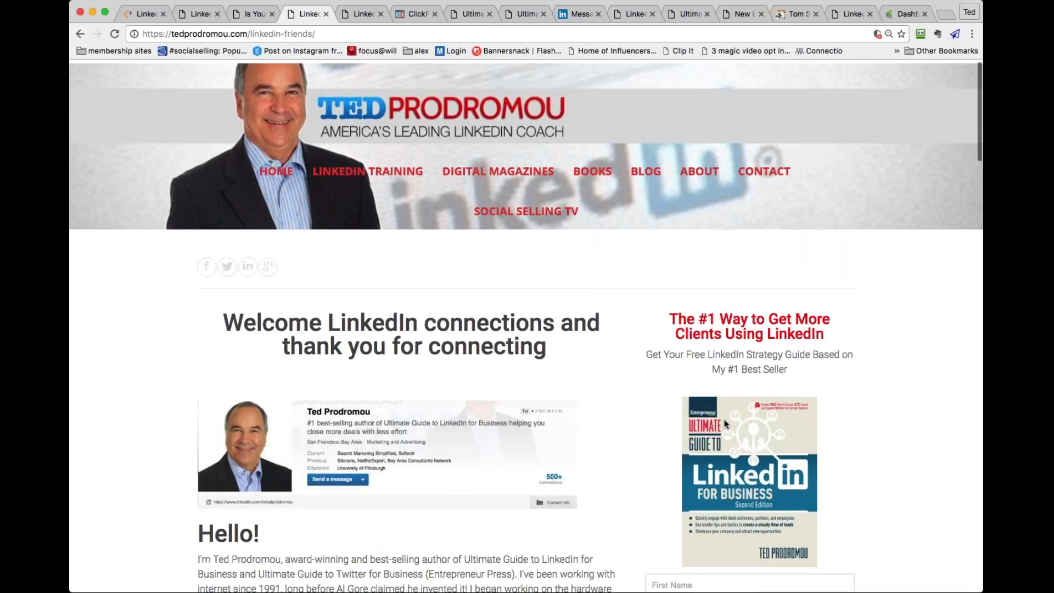
scroll(725, 424, "down", 4)
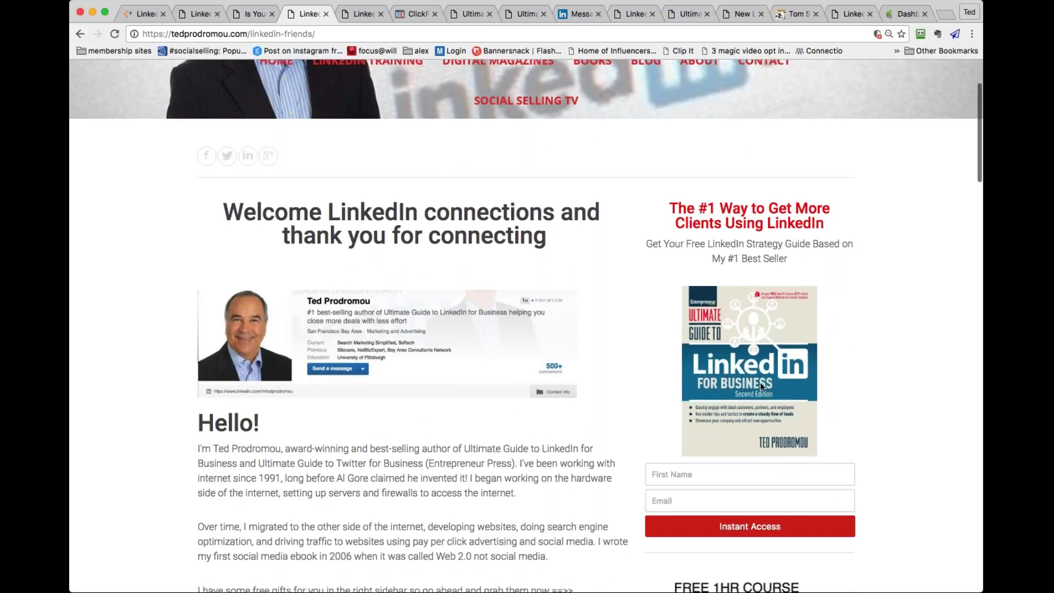
scroll(777, 397, "down", 1)
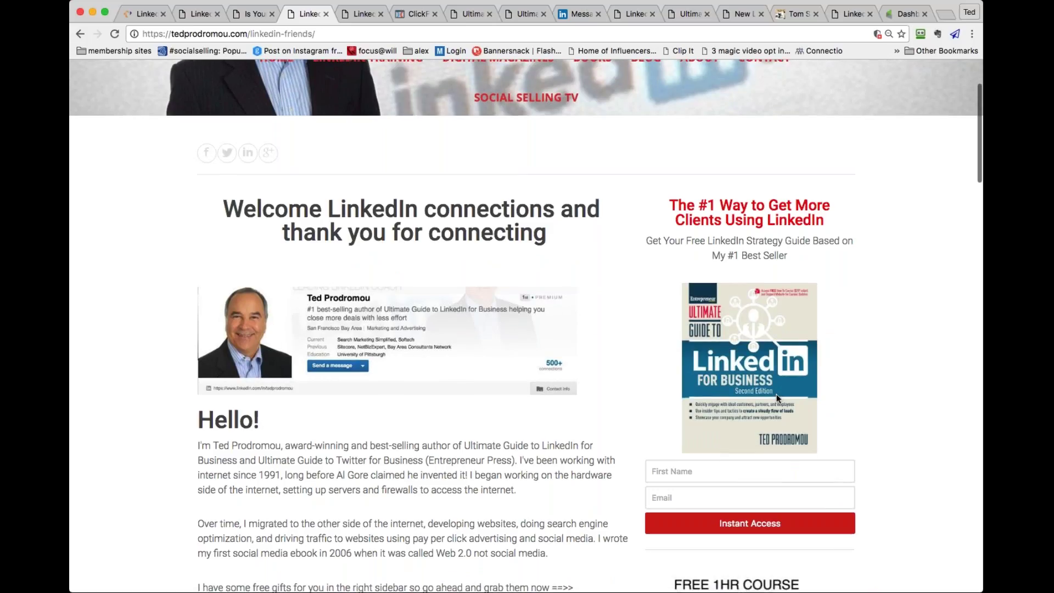
scroll(776, 394, "down", 8)
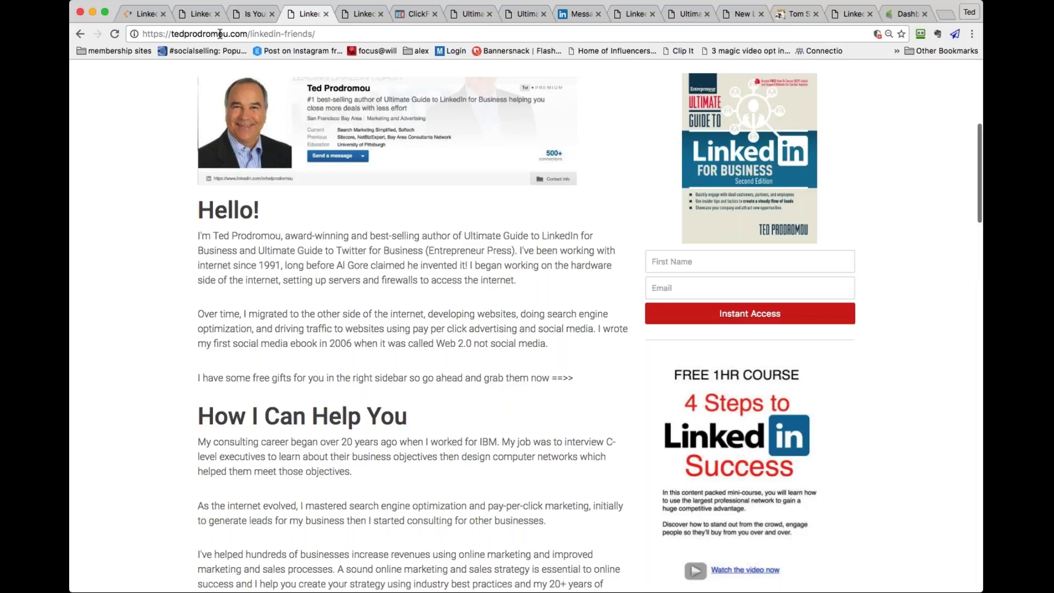
left_click(143, 15)
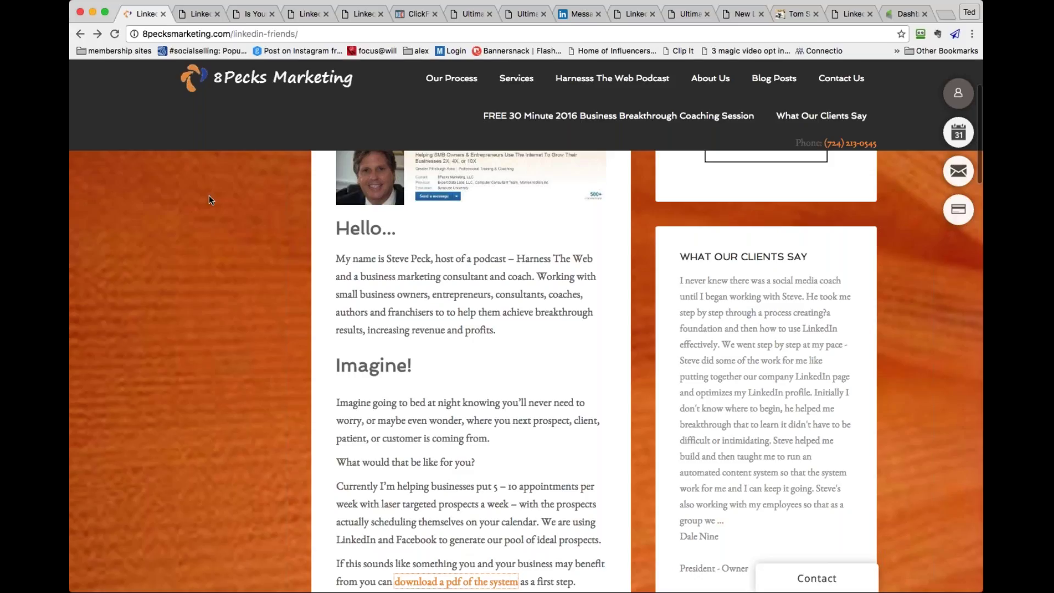
Switch to ClickFunnels and build a new Collect Emails funnel named Saturday without a group tag
left_click(417, 15)
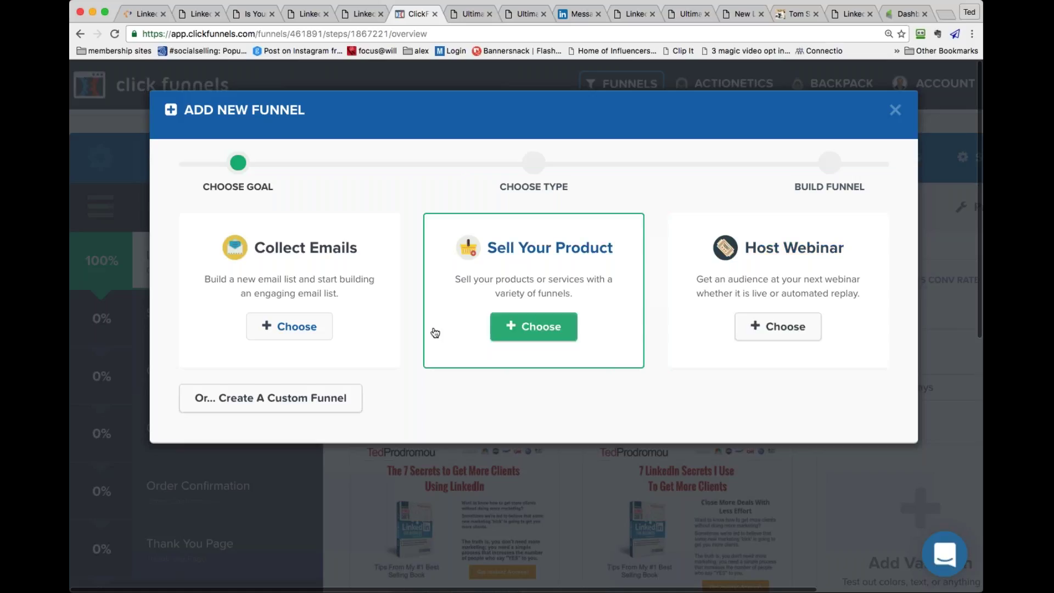
left_click(294, 329)
left_click(286, 253)
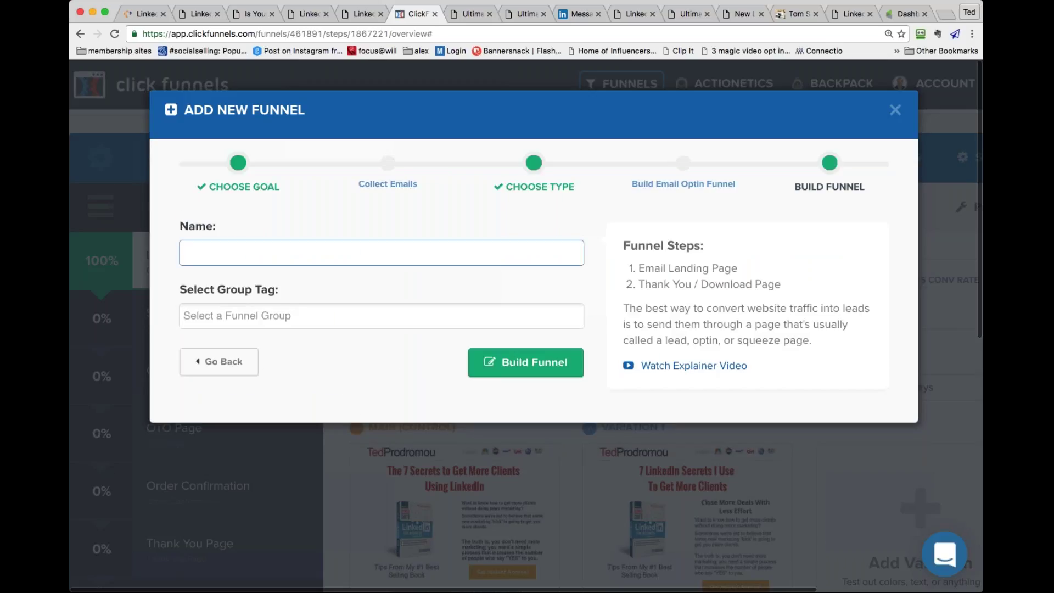
type("Saturd")
type("ay")
left_click(290, 325)
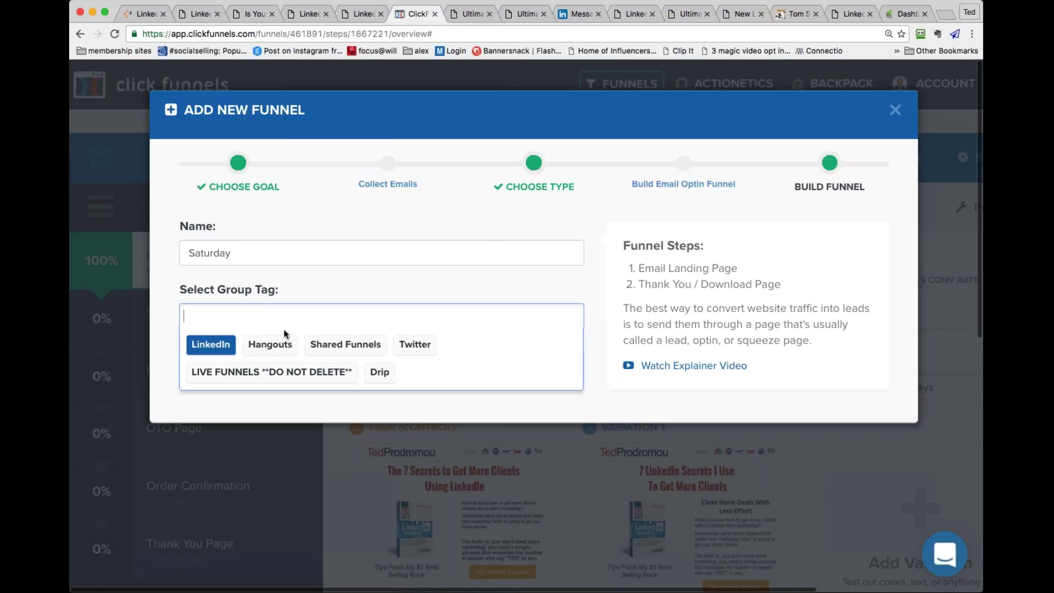
left_click(160, 319)
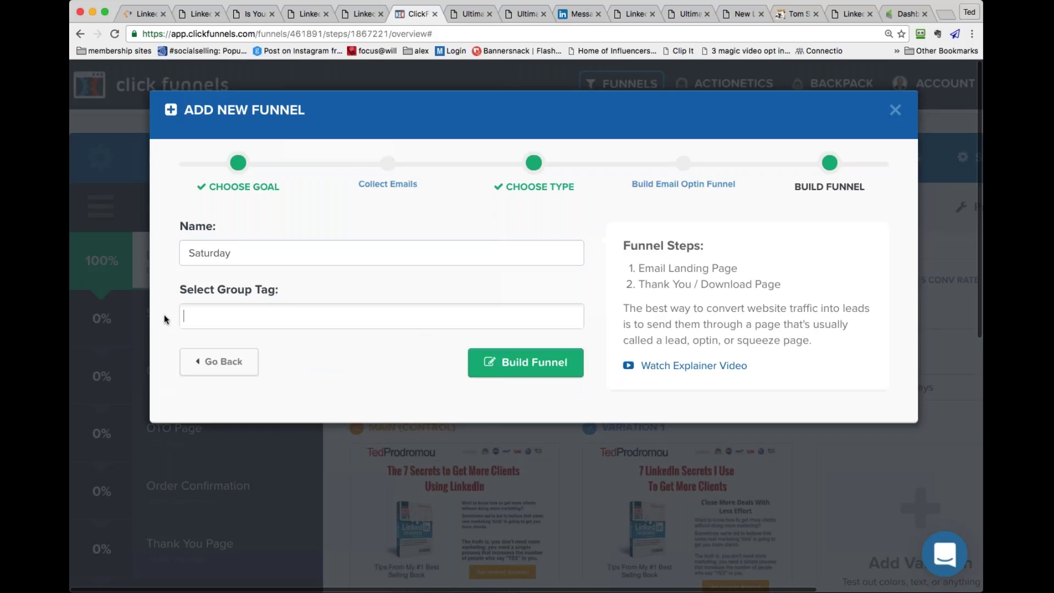
left_click(544, 368)
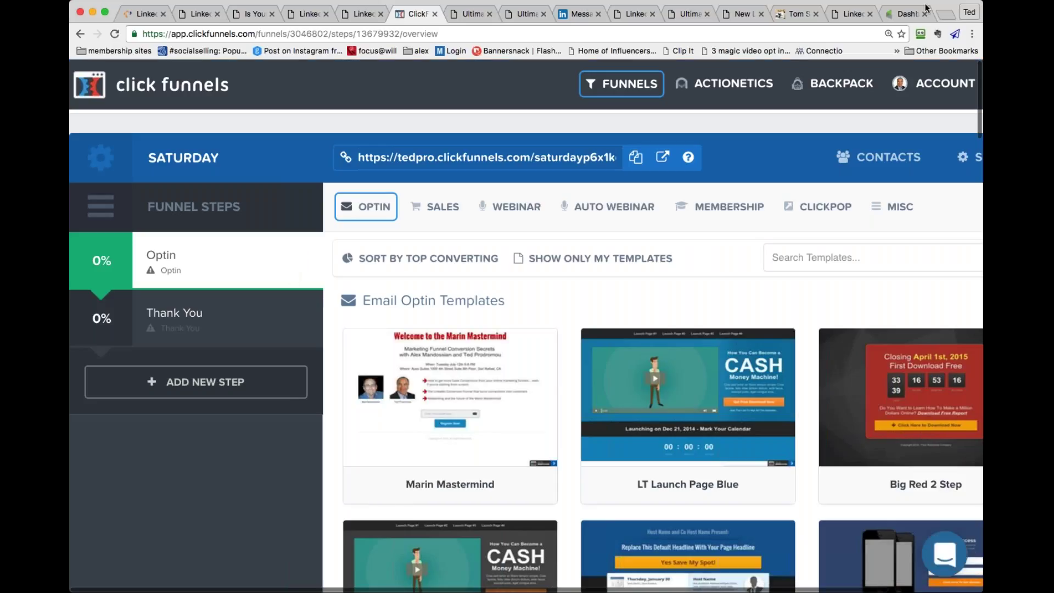
Preview the LT Launch Page Blue optin template, open and close its sign-up form, and return to the Saturday funnel's template list
mouse_move(934, 83)
scroll(802, 313, "down", 3)
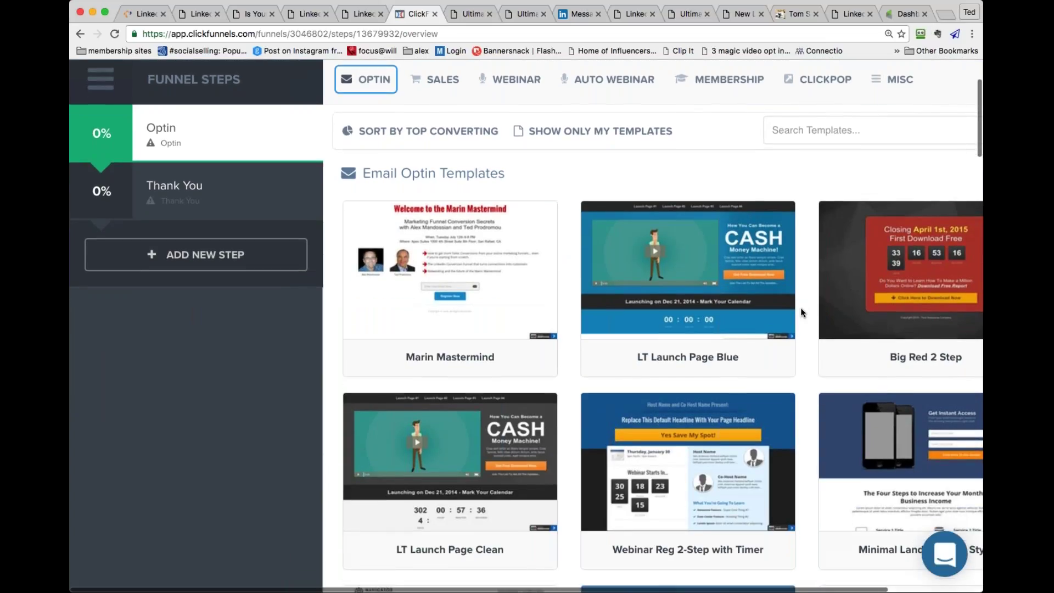
scroll(801, 311, "down", 2)
left_click(693, 199)
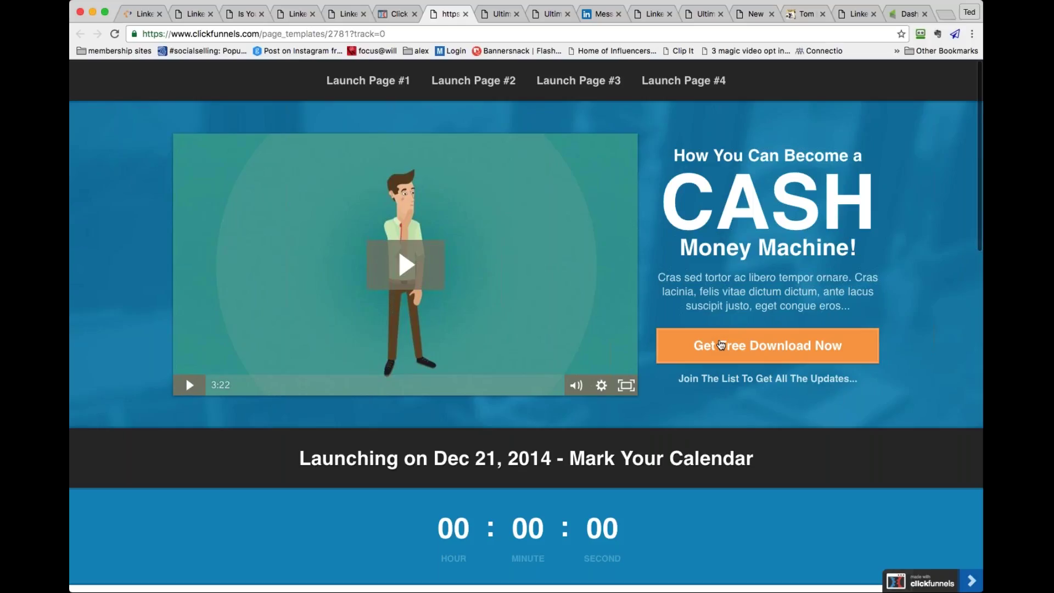
left_click(753, 348)
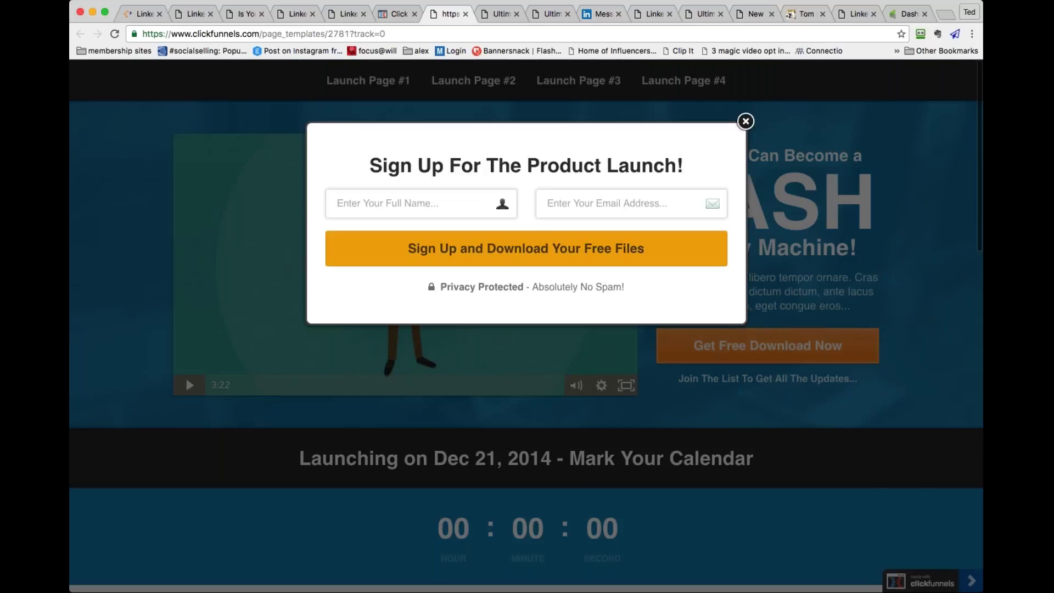
left_click(746, 122)
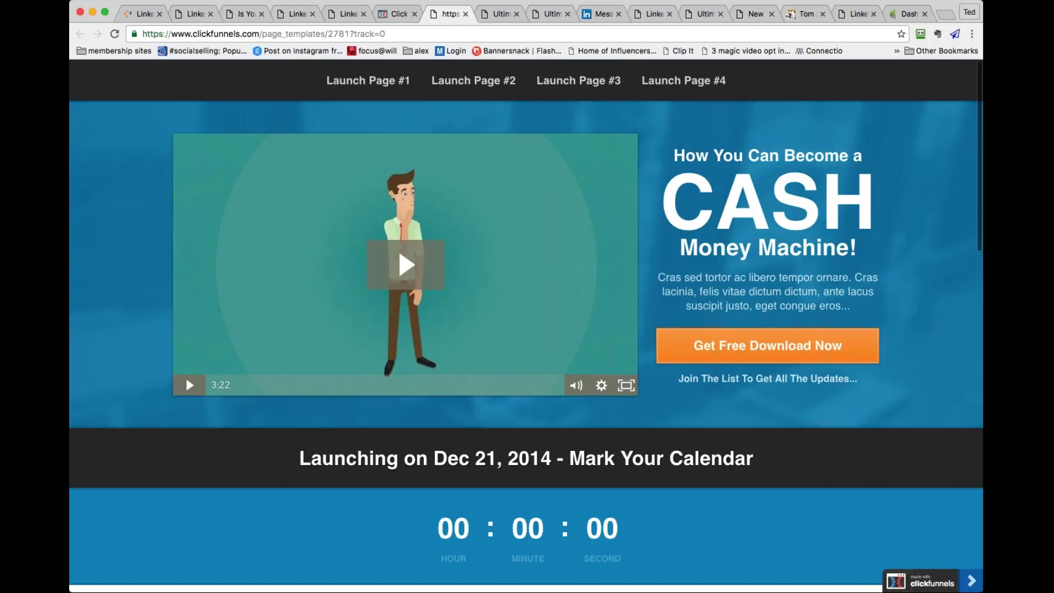
left_click(397, 14)
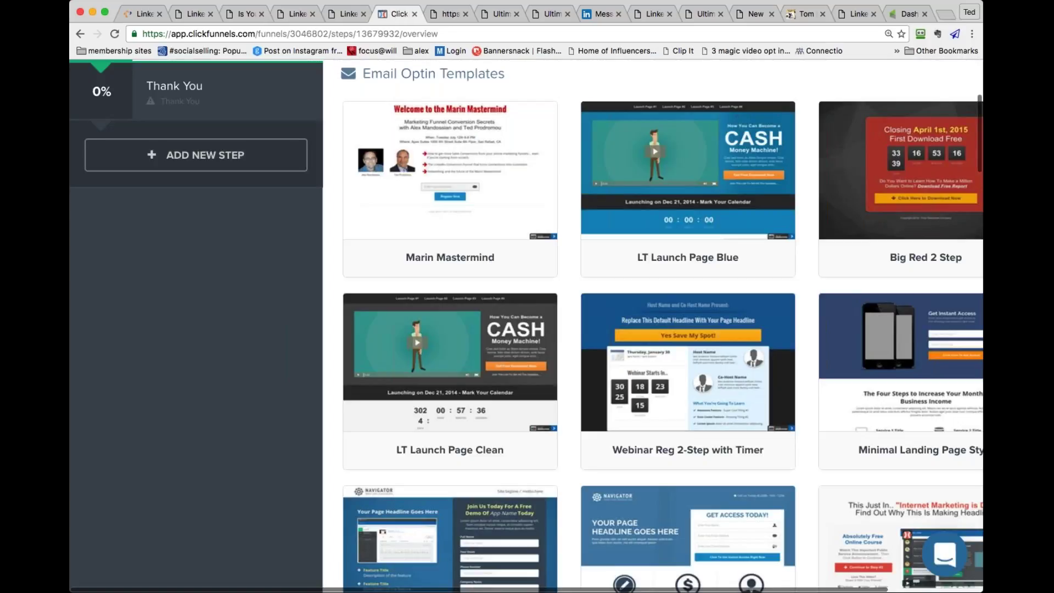
Look over the webinar and auto webinar page types offered for the Saturday funnel's Optin step
scroll(327, 252, "up", 1)
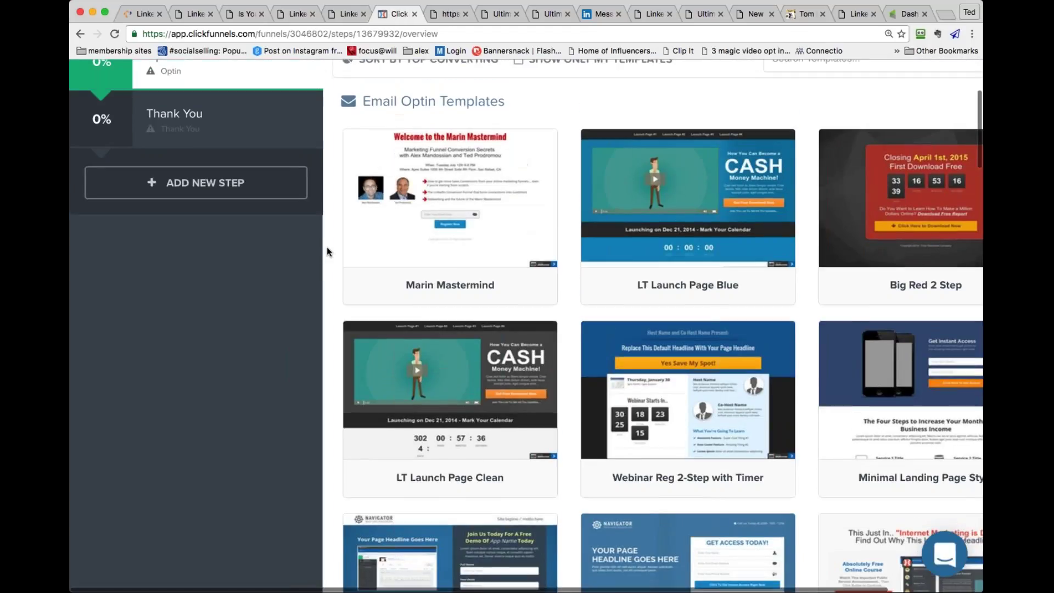
scroll(328, 252, "up", 5)
mouse_move(526, 207)
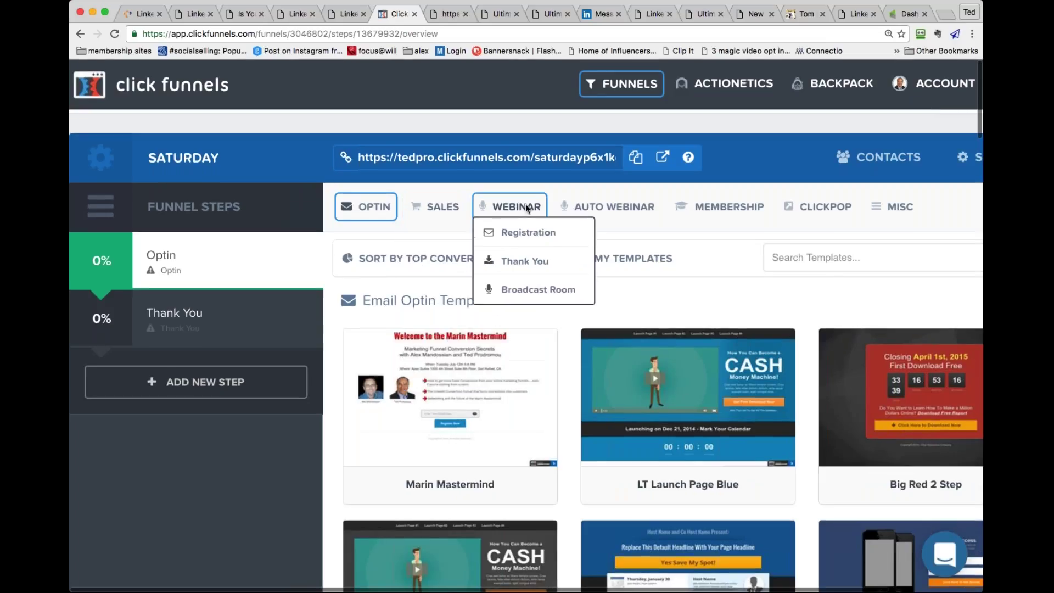
mouse_move(588, 206)
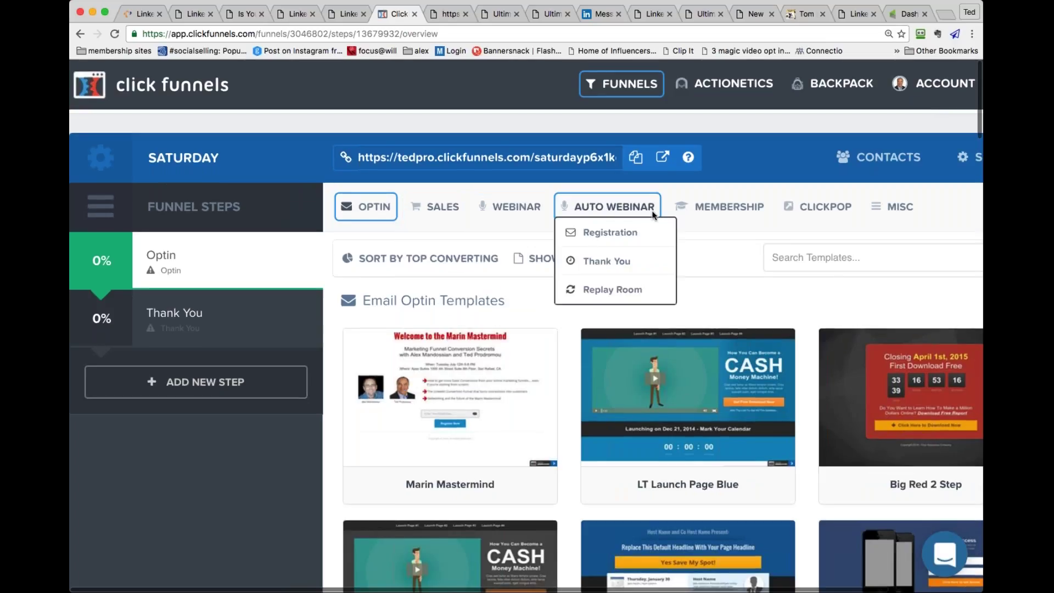
mouse_move(734, 215)
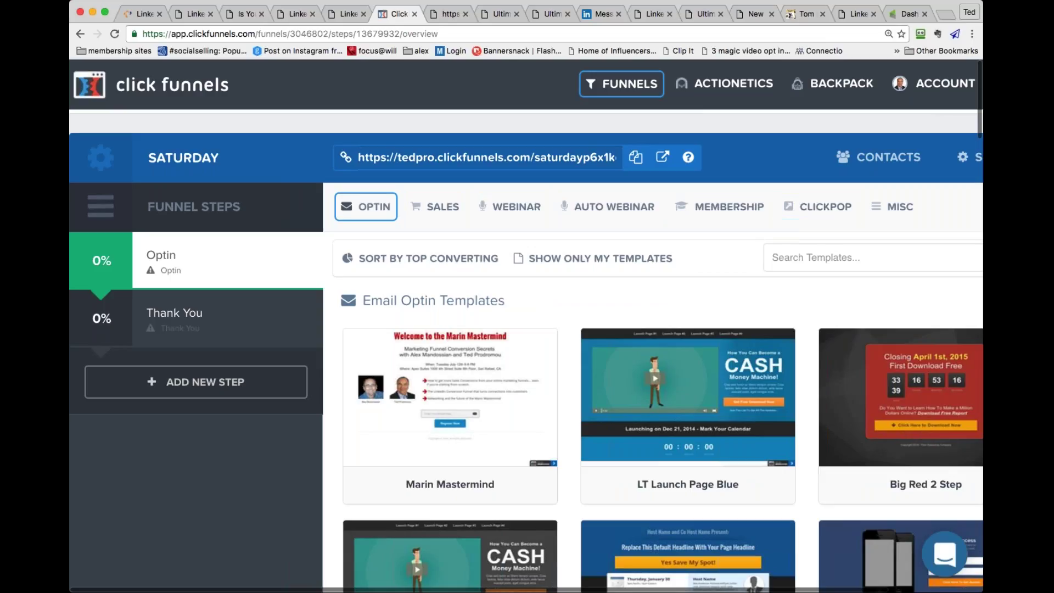
Sort the email optin templates by top converting, preview the Wood 2 Step Optin template and return to the list
left_click(416, 264)
mouse_move(456, 413)
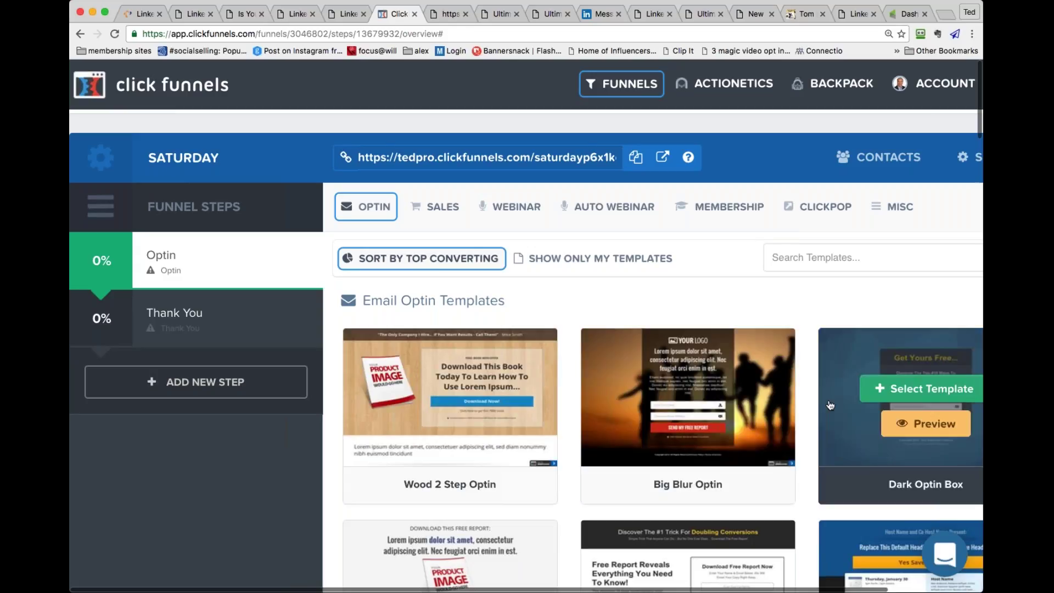
scroll(830, 405, "down", 1)
scroll(830, 406, "down", 5)
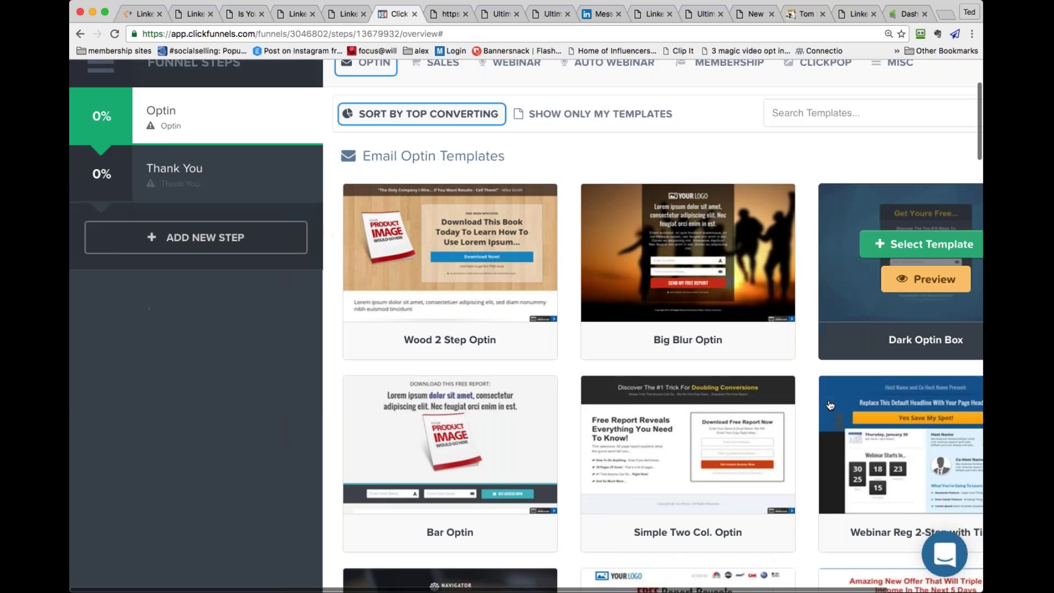
scroll(425, 389, "up", 5)
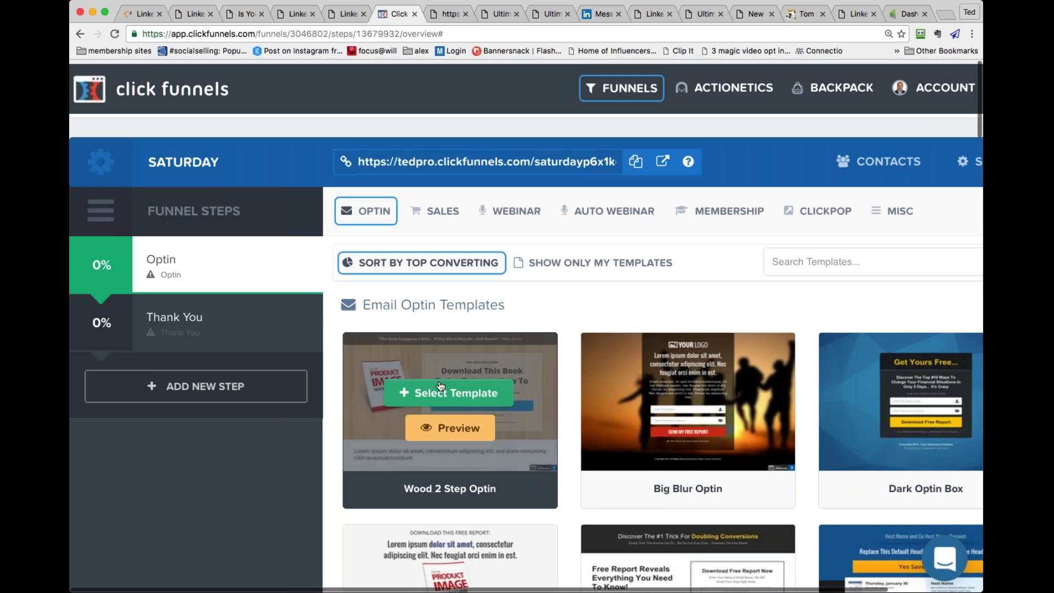
left_click(457, 431)
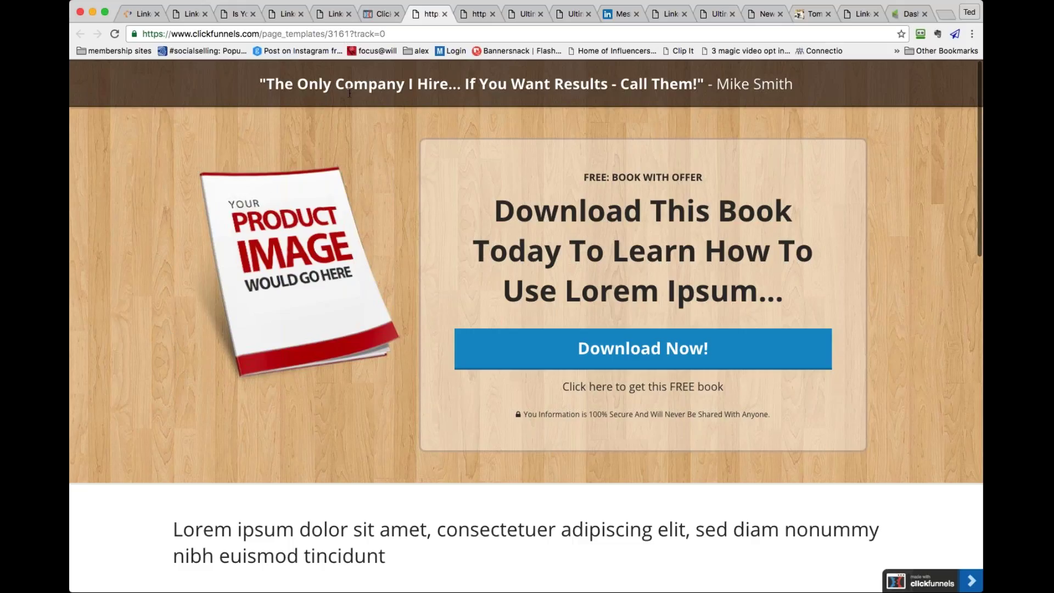
left_click(444, 14)
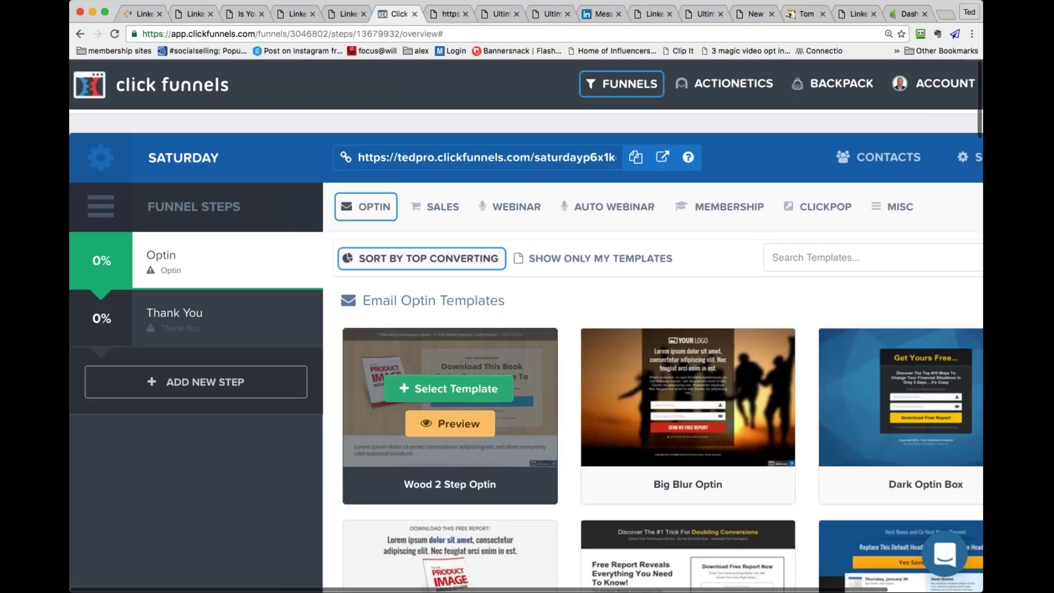
Apply the Wood 2 Step Optin template to the Optin step and open the new page for editing
left_click(459, 391)
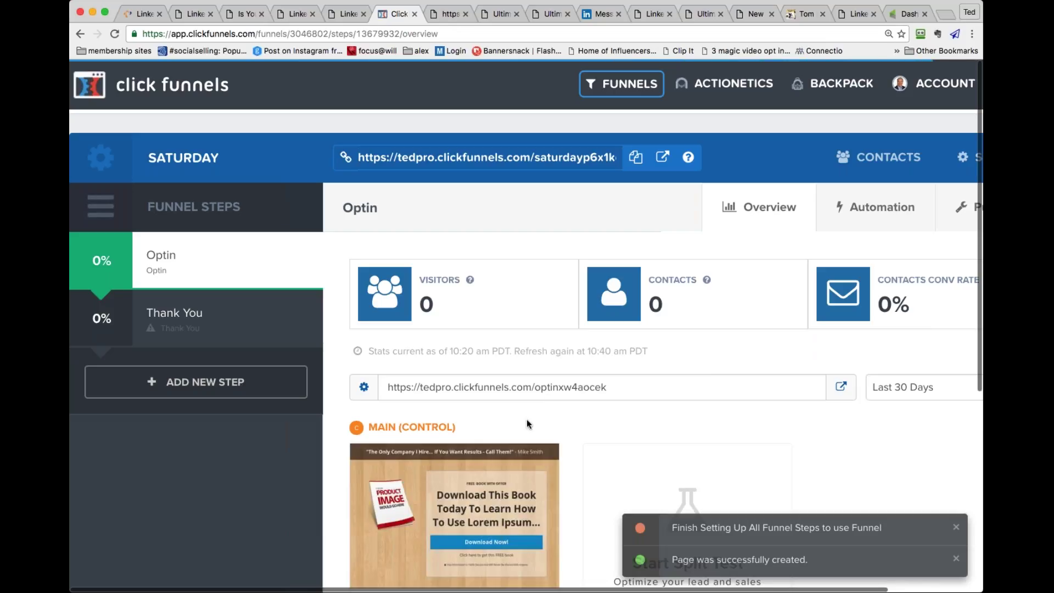
scroll(526, 420, "down", 5)
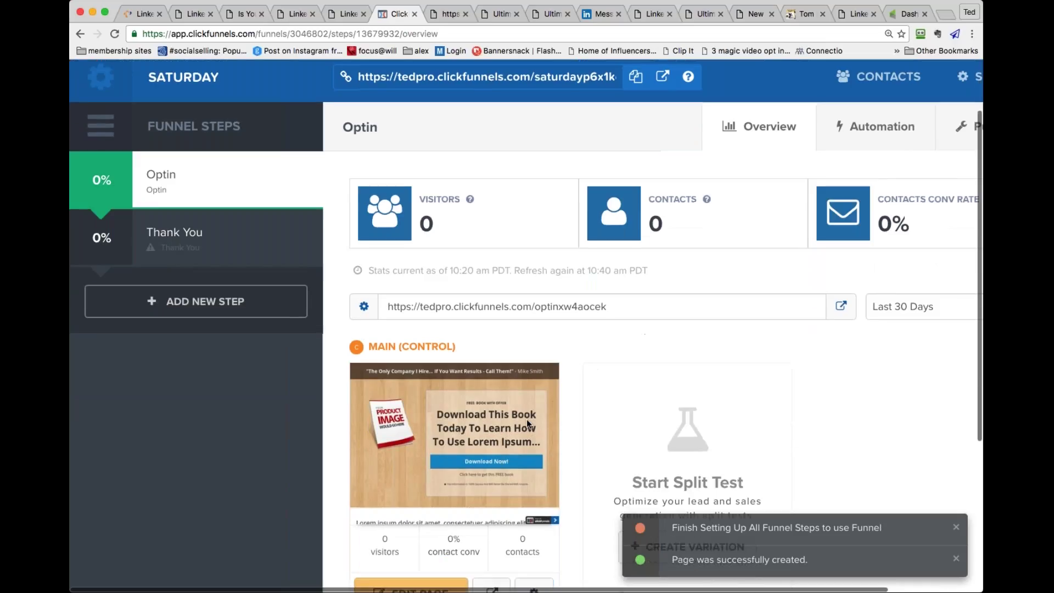
scroll(526, 420, "down", 1)
left_click(417, 497)
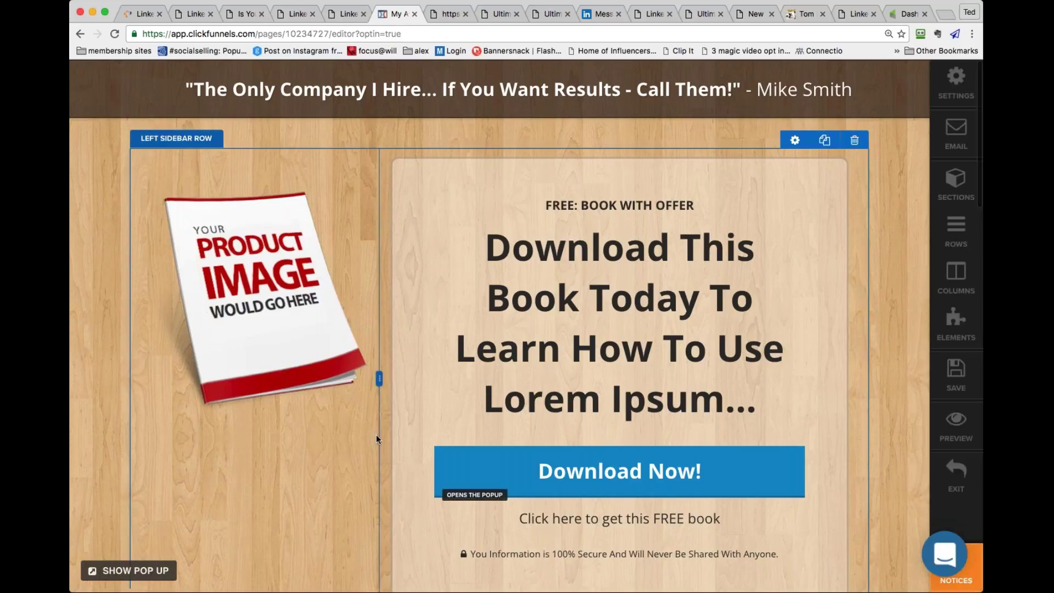
Open the image picker for the page's product book image and browse the uploaded and stock images
left_click(240, 273)
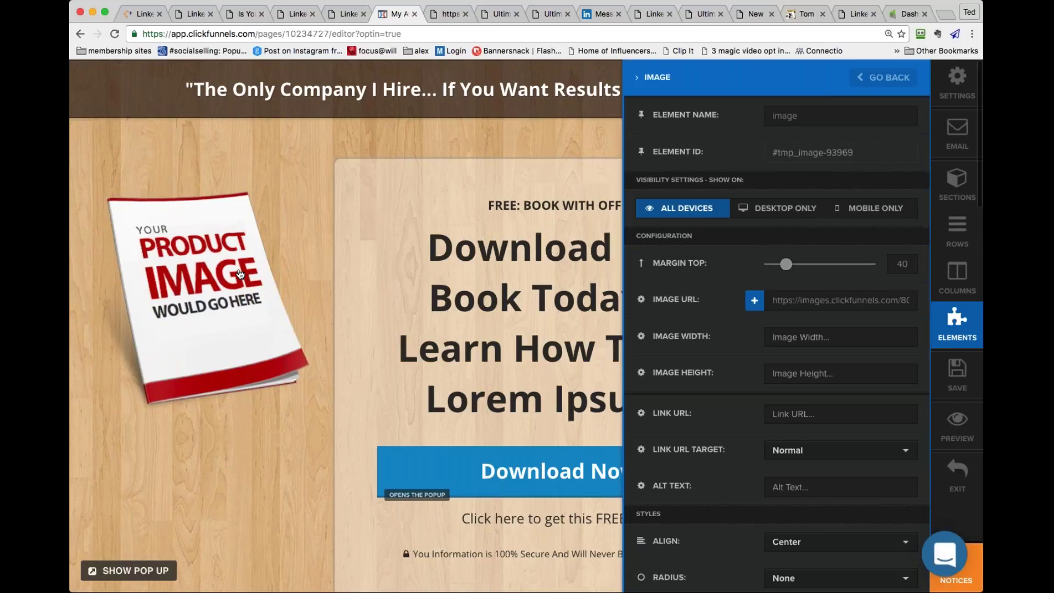
left_click(240, 273)
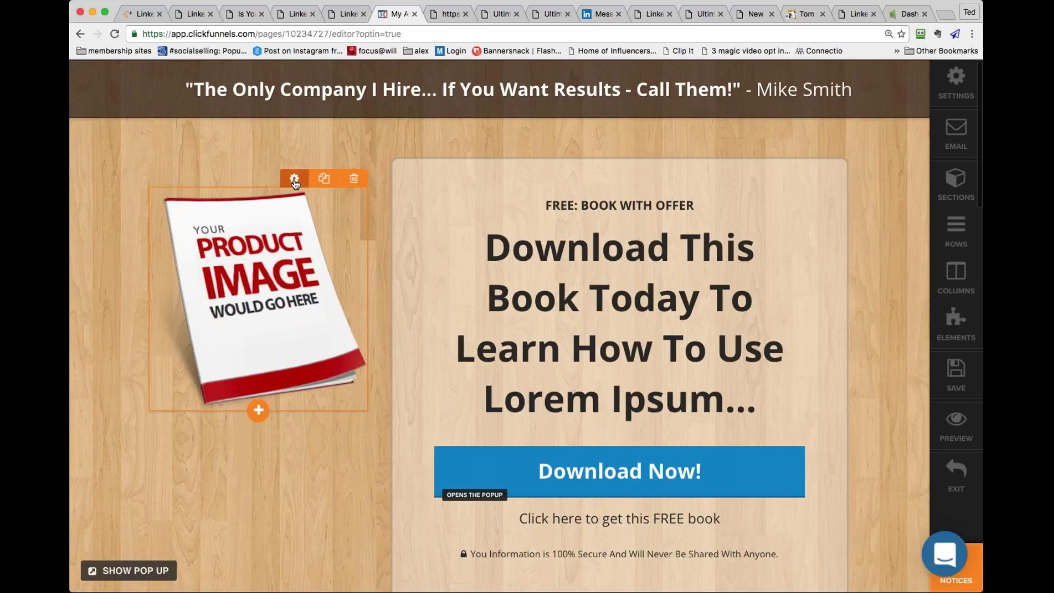
left_click(295, 180)
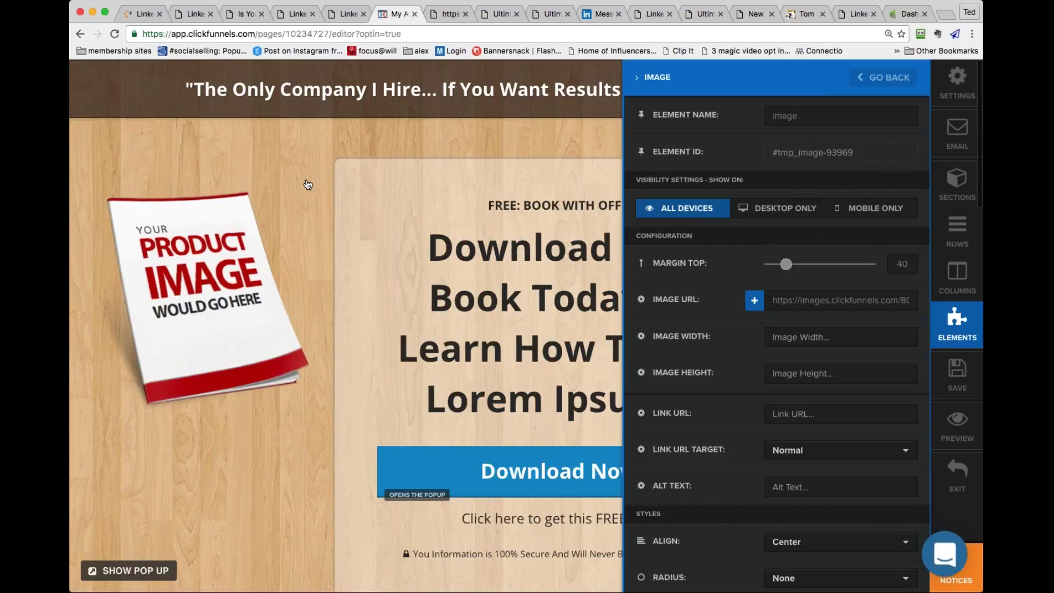
left_click(785, 300)
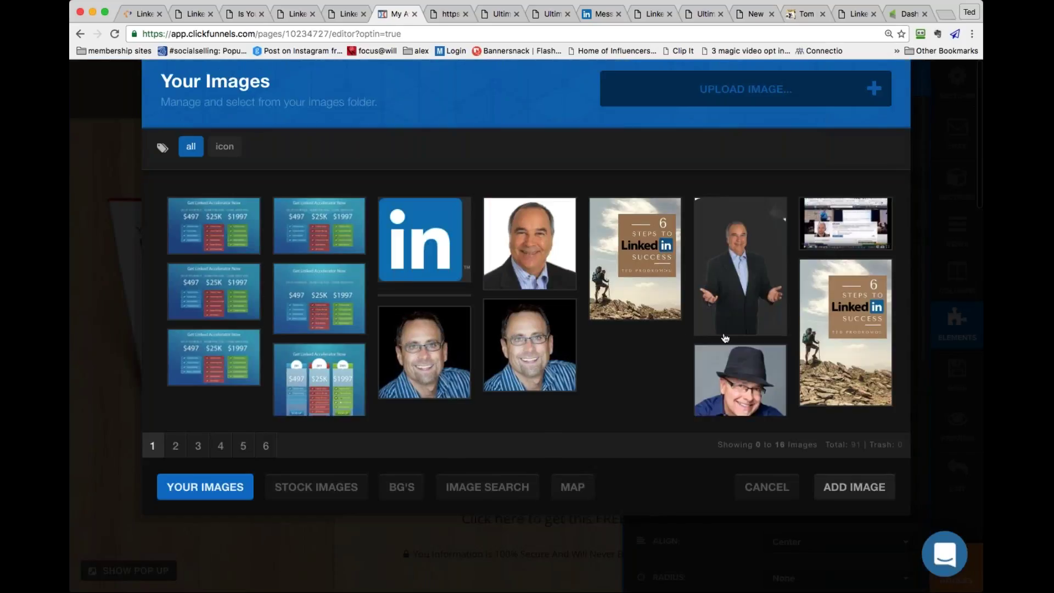
scroll(698, 333, "down", 1)
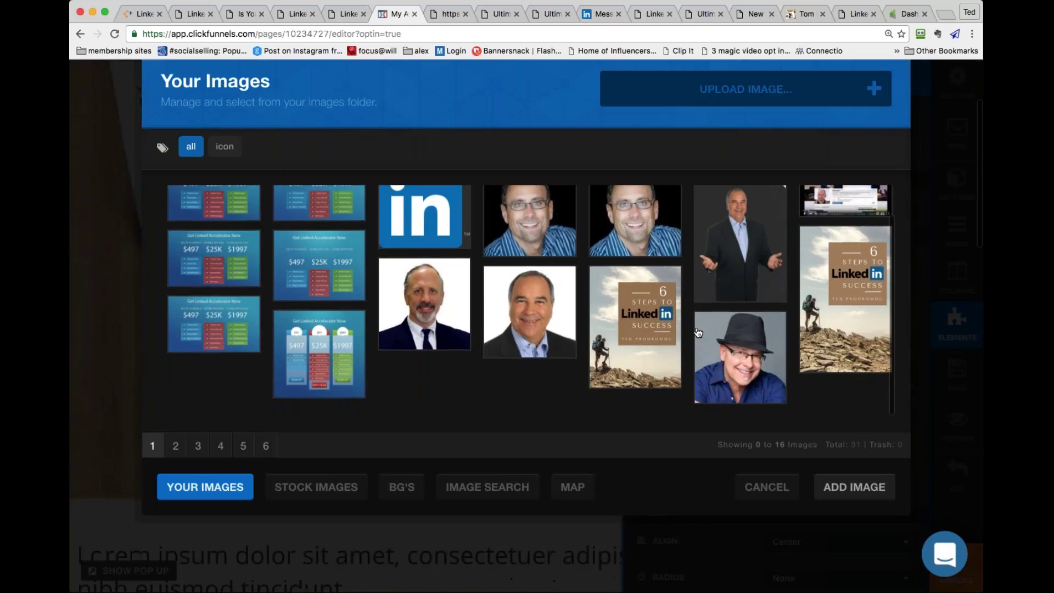
left_click(302, 487)
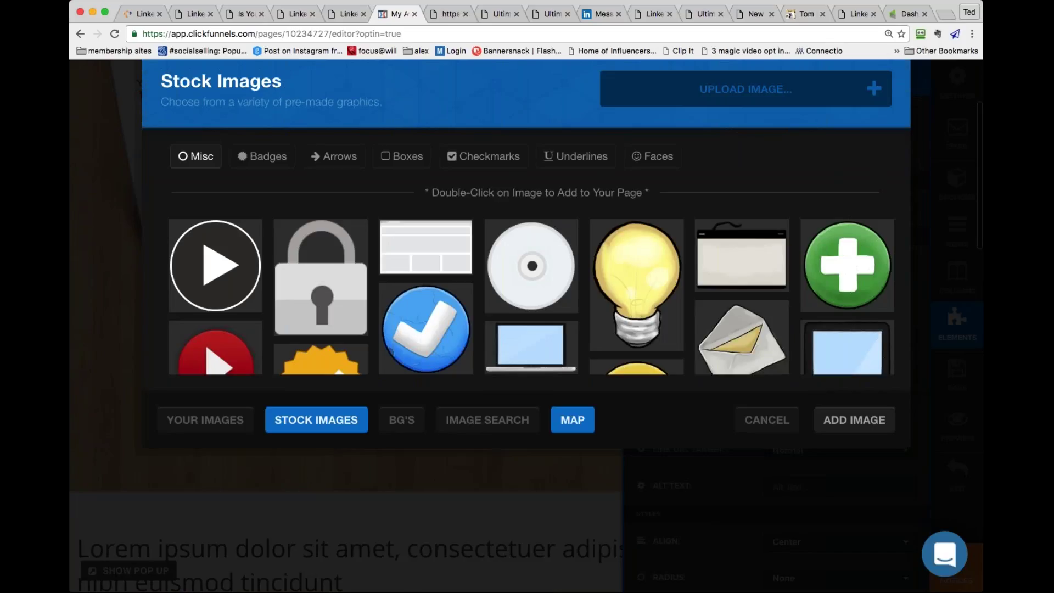
Search the icon library for "calendar" in all styles and look through the icons found
left_click(514, 435)
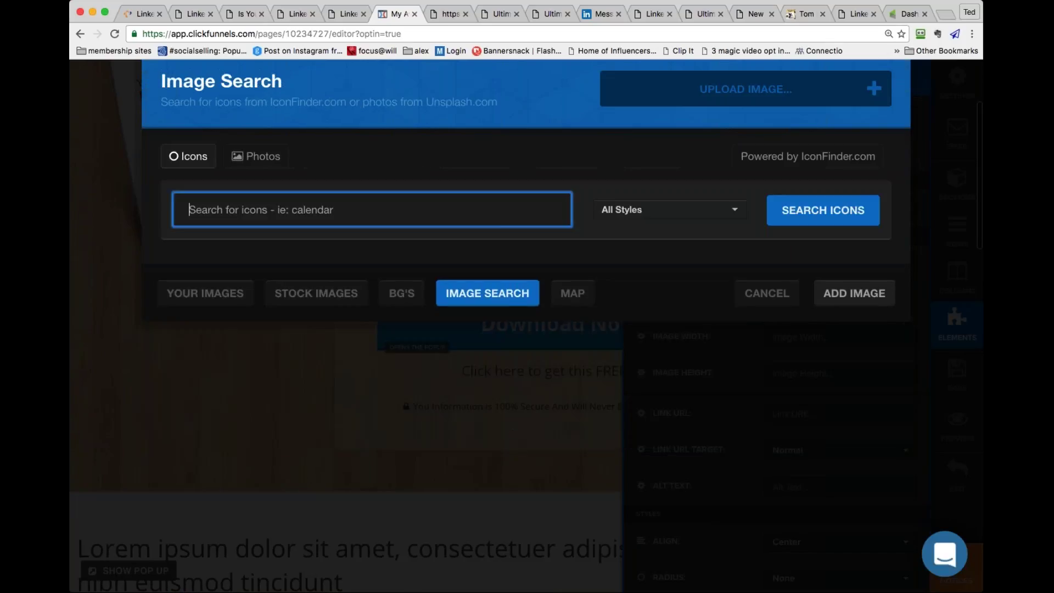
type("ca")
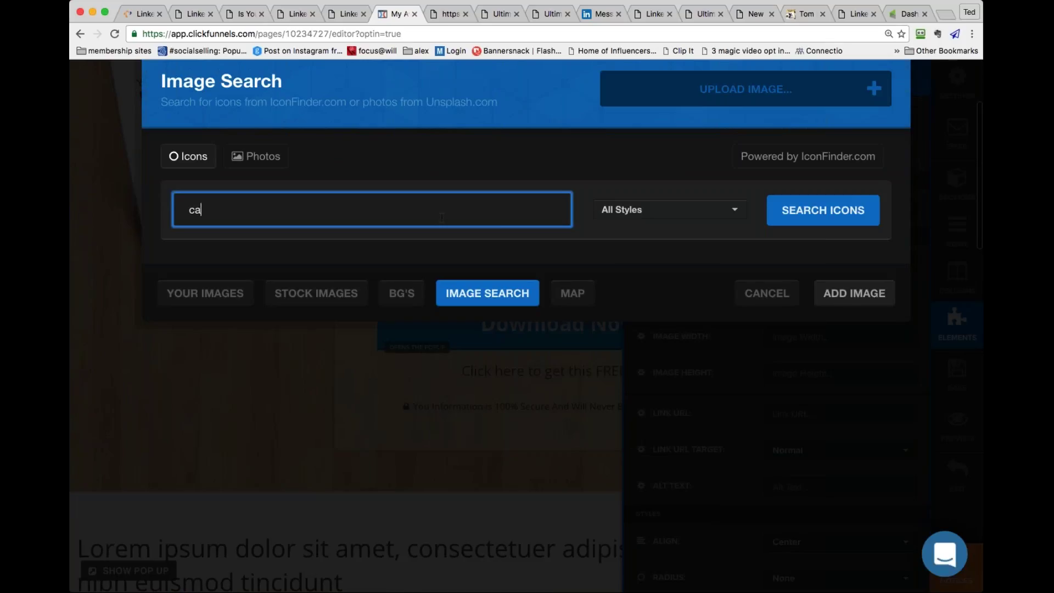
type("lendar")
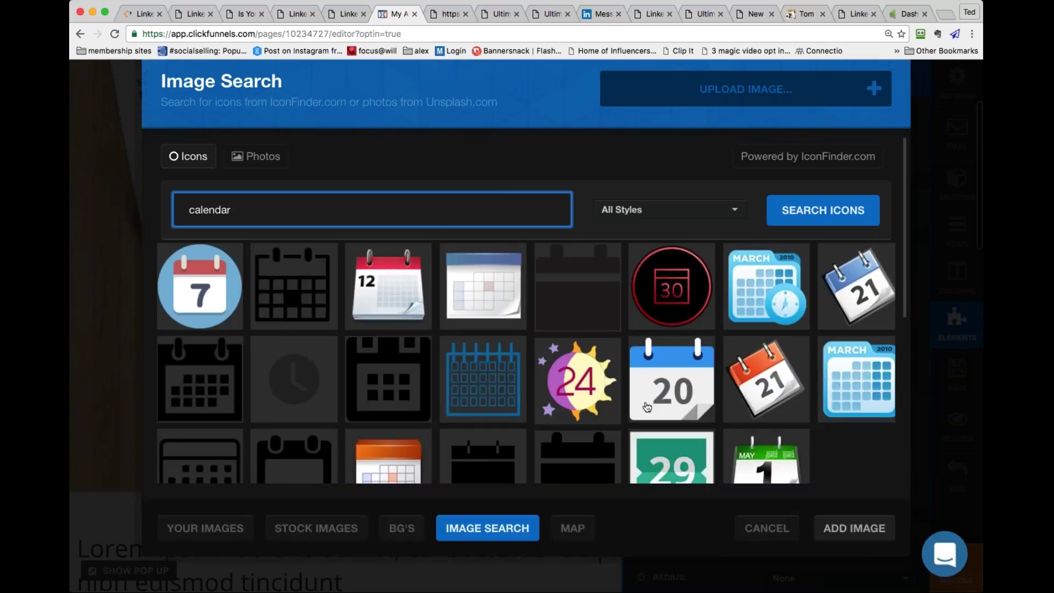
scroll(672, 390, "down", 1)
scroll(672, 390, "down", 10)
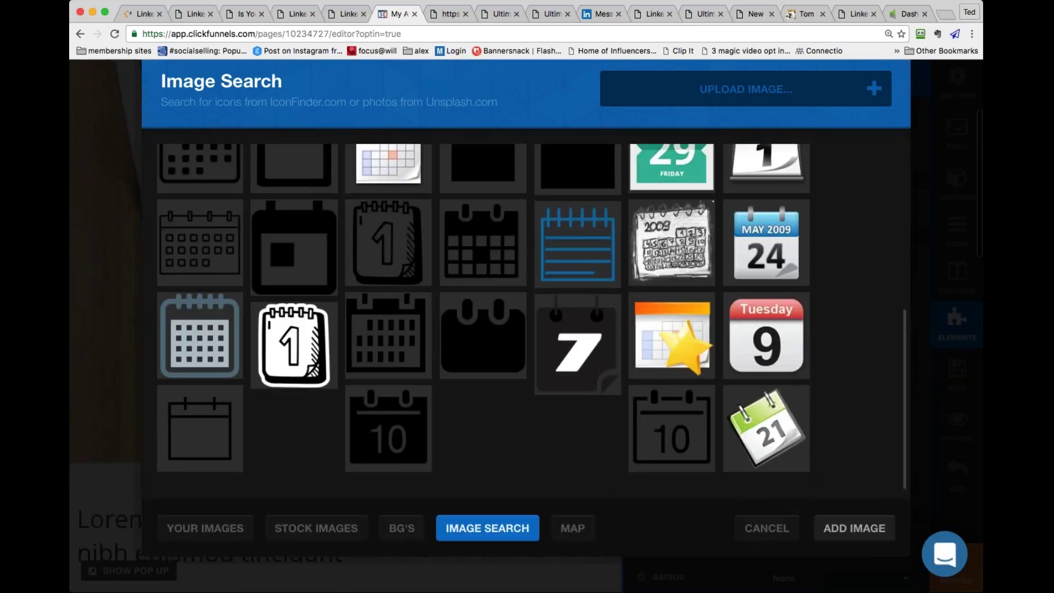
Replace the product book image with the blue May 2009 calendar icon showing 24, and close the image settings
left_click(760, 273)
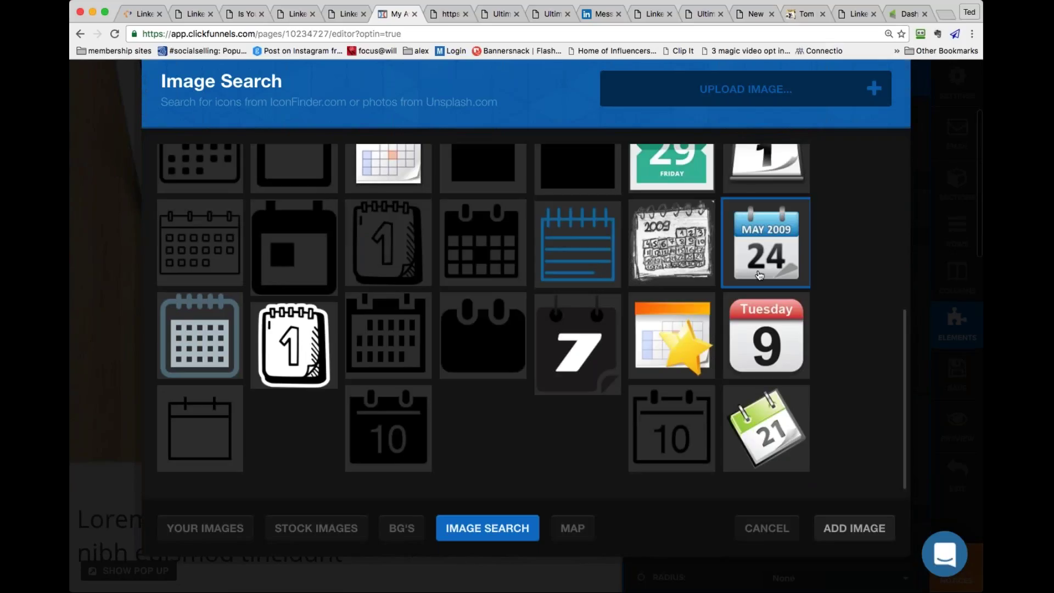
left_click(837, 542)
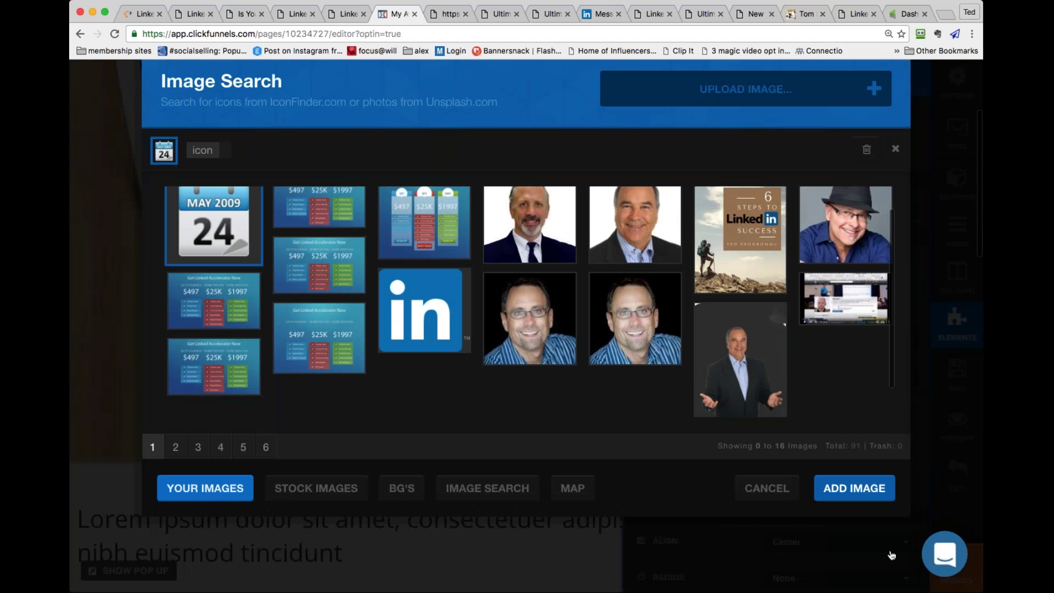
left_click(855, 489)
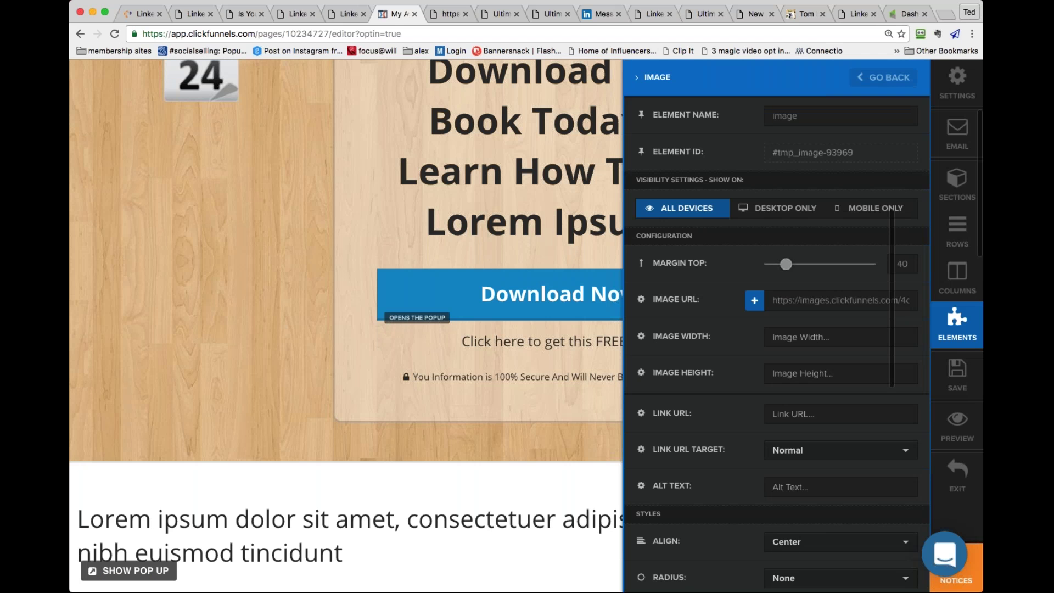
scroll(443, 362, "up", 1)
scroll(442, 361, "up", 5)
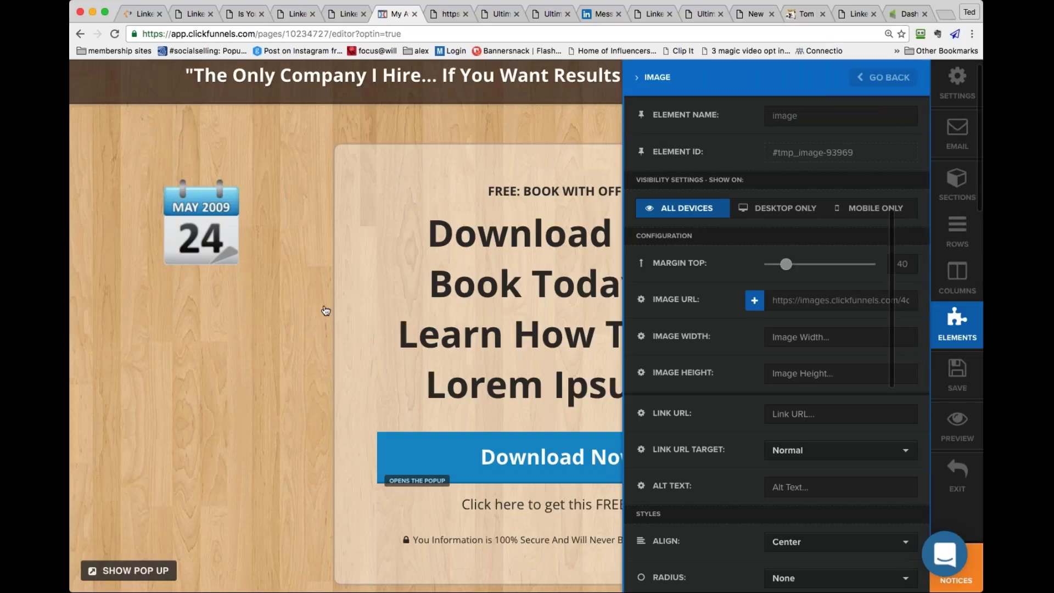
left_click(490, 344)
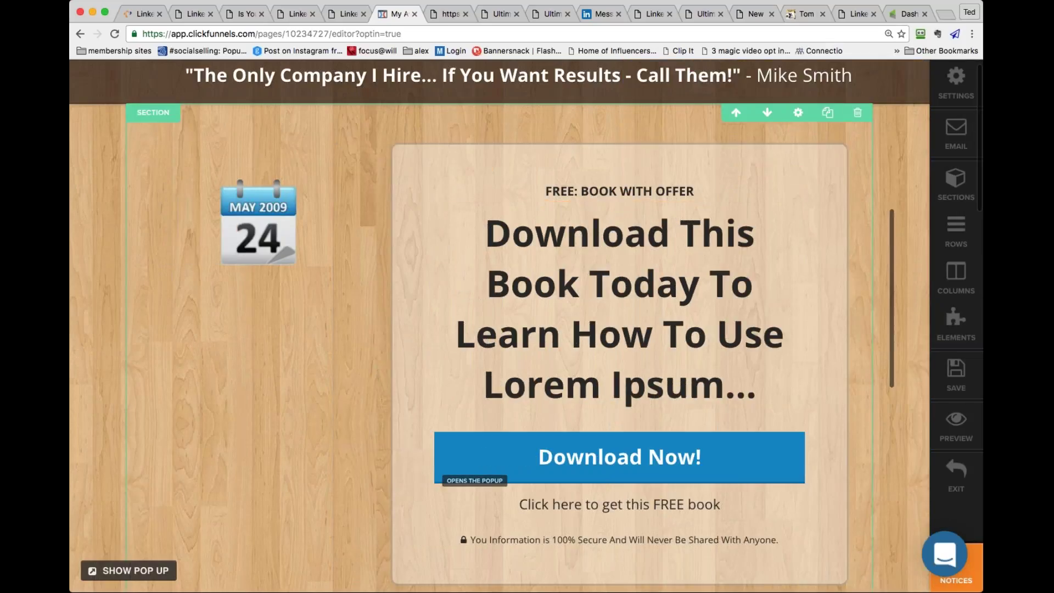
Hide the page's first section with the "The Only Company I Hire" quote, toggling its visibility to compare, and close the section list
scroll(526, 327, "up", 1)
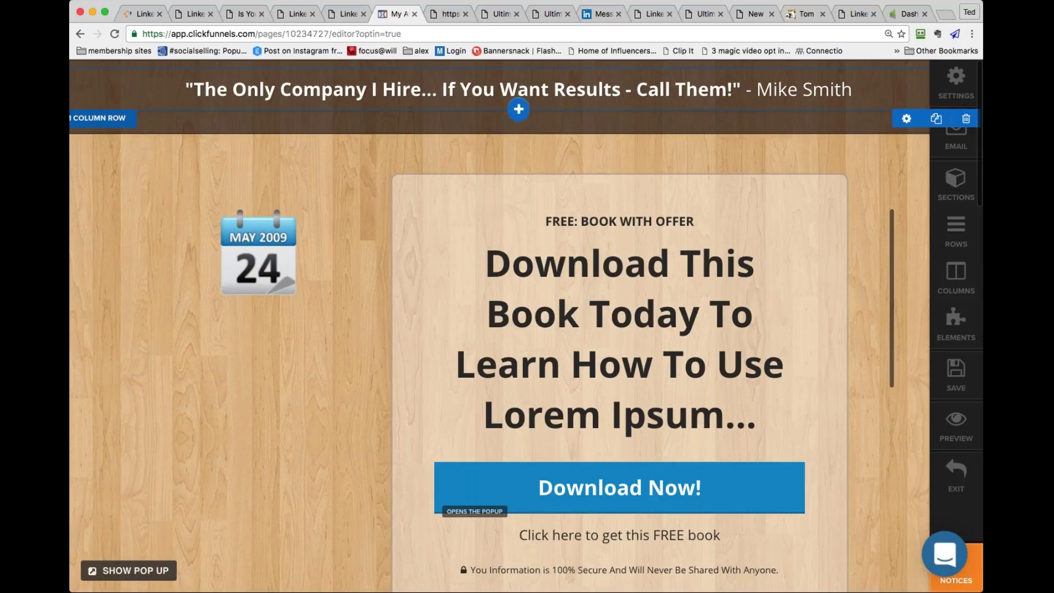
left_click(956, 184)
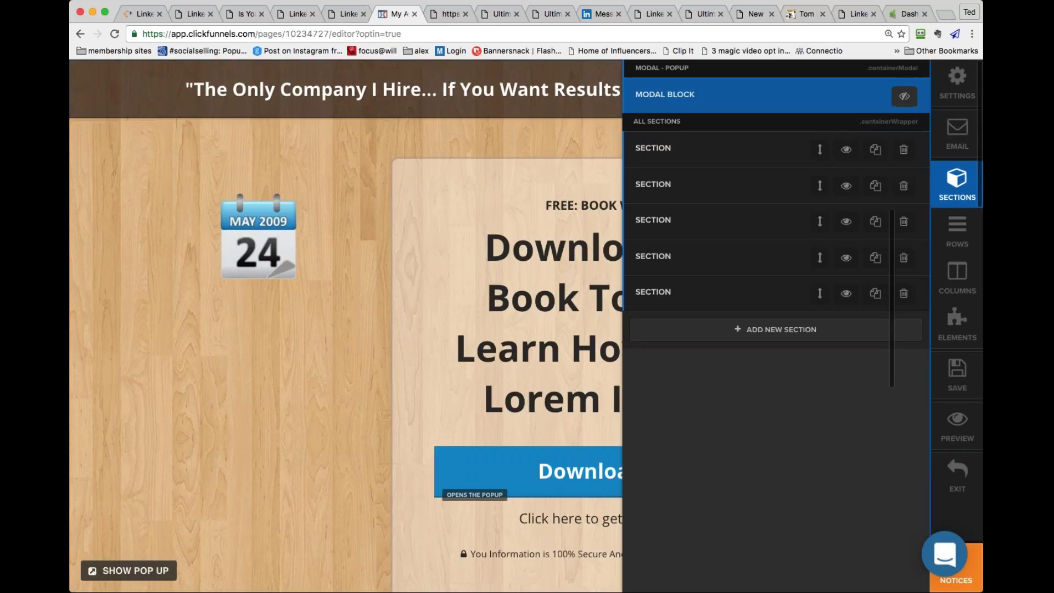
left_click(848, 150)
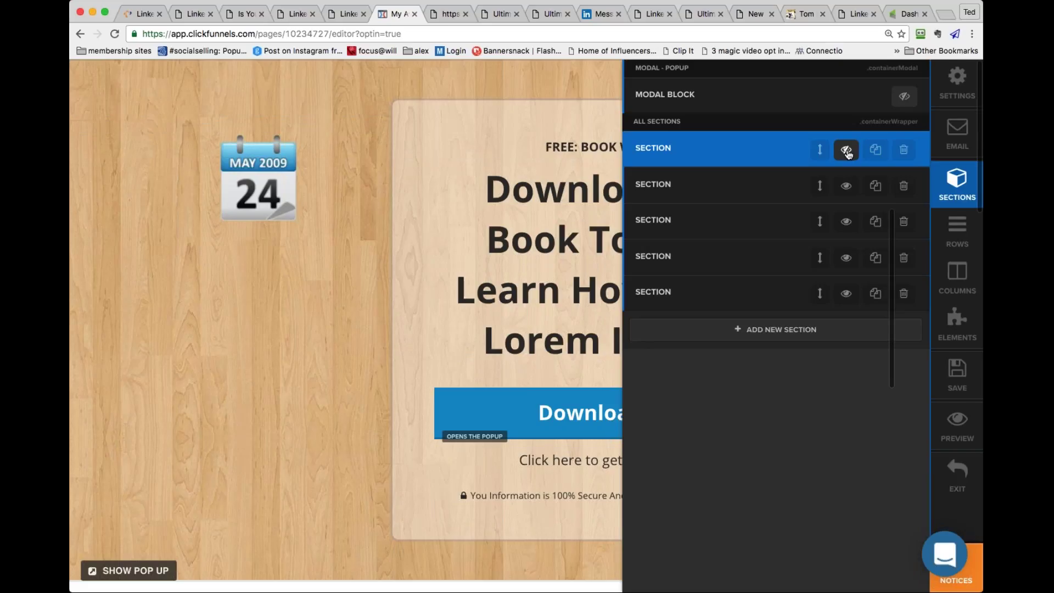
left_click(847, 151)
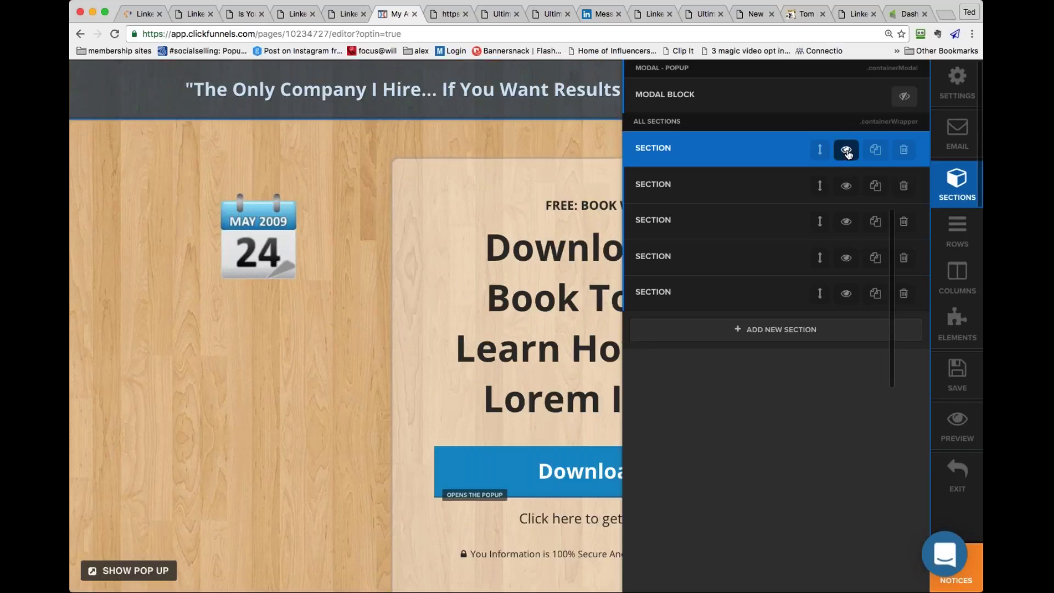
left_click(847, 151)
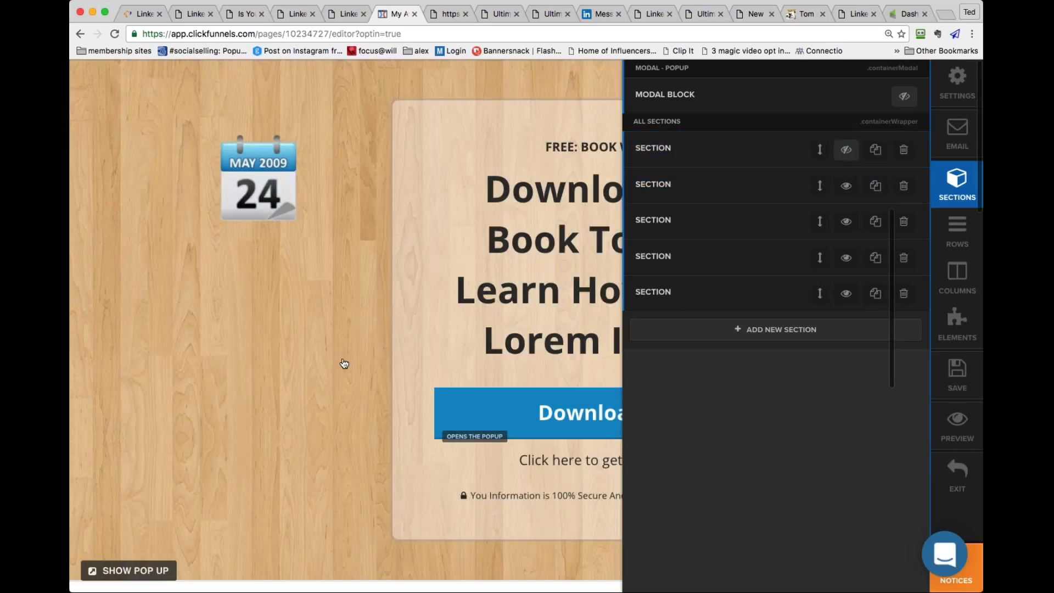
left_click(343, 364)
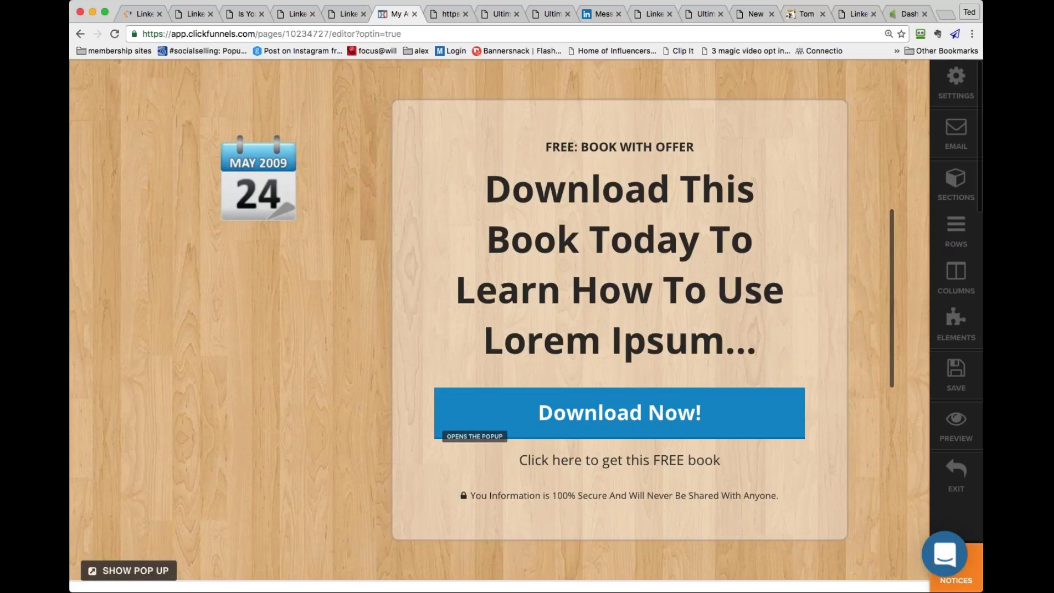
Replace the page's background image with the beach photo of the green van from the background gallery, and close the background settings
left_click(956, 79)
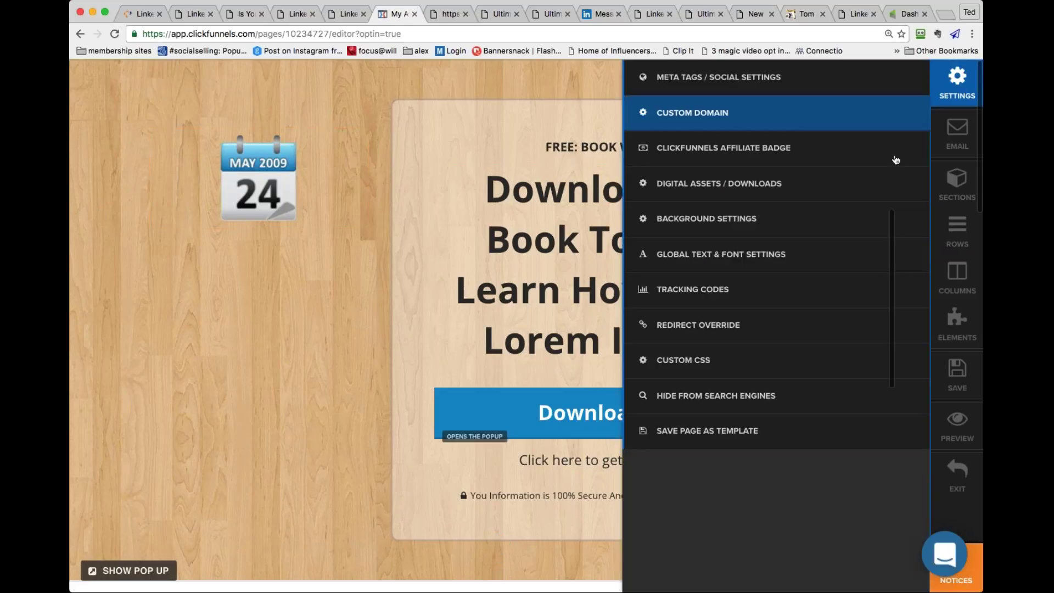
left_click(775, 220)
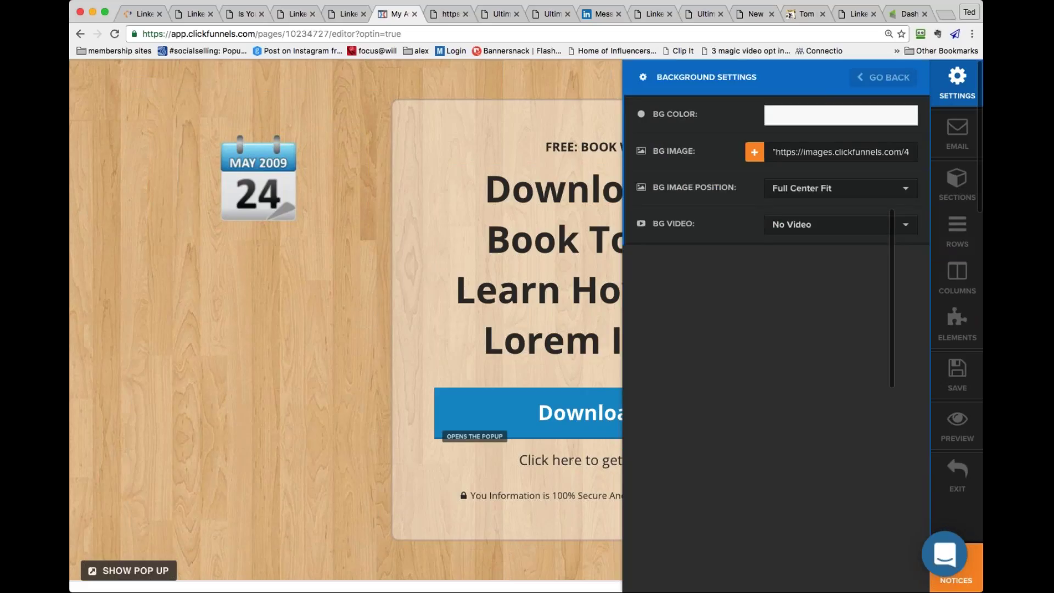
left_click(754, 152)
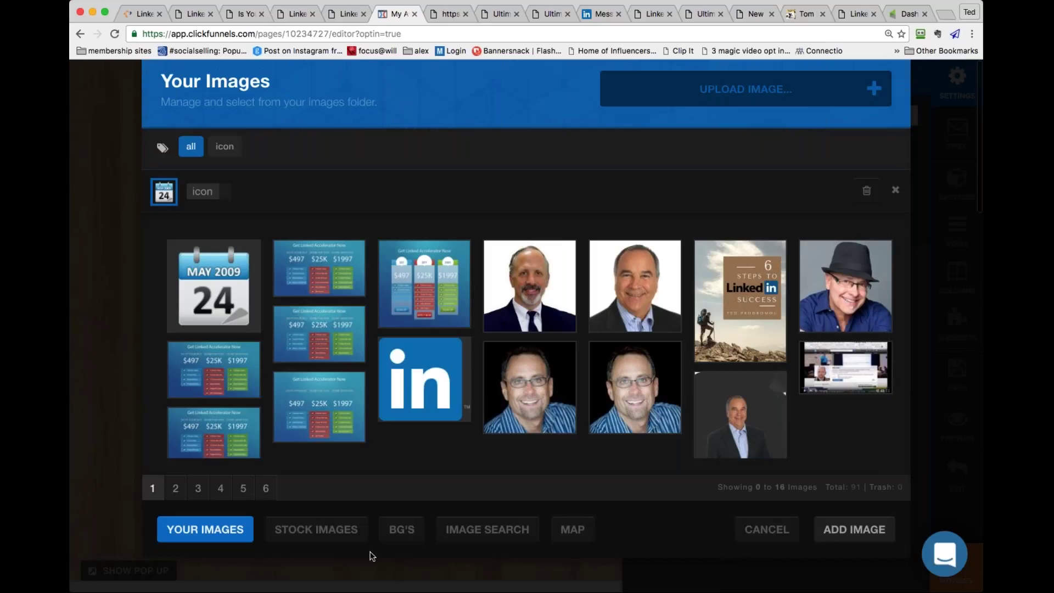
left_click(402, 529)
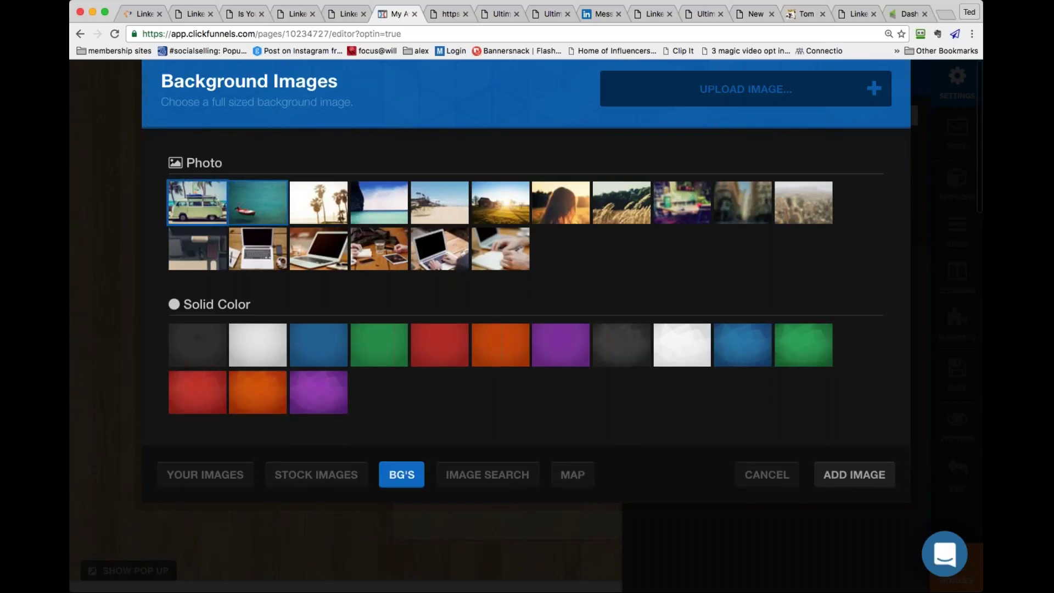
left_click(848, 475)
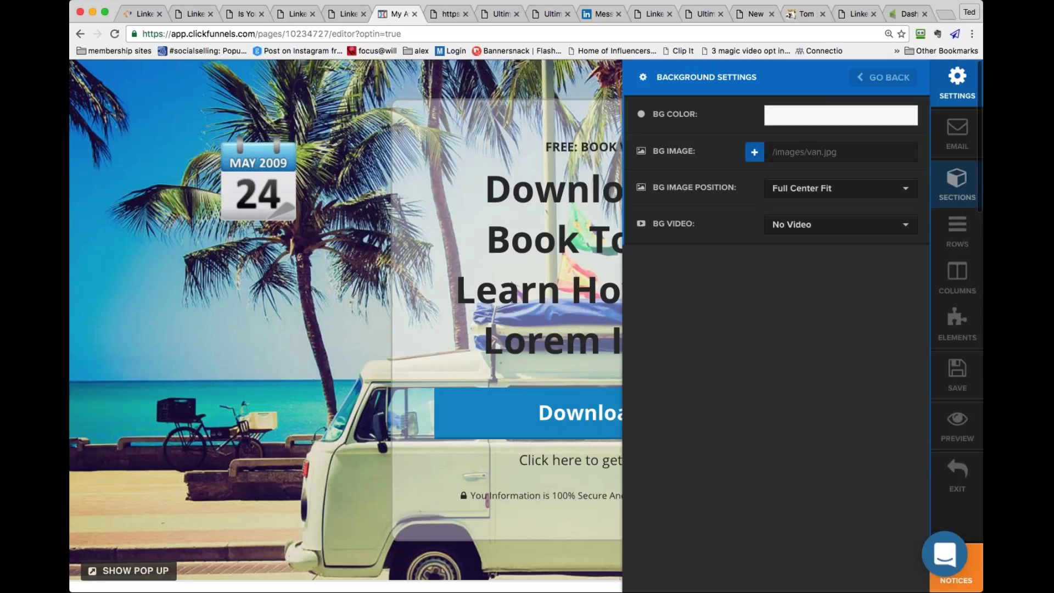
left_click(866, 84)
left_click(291, 321)
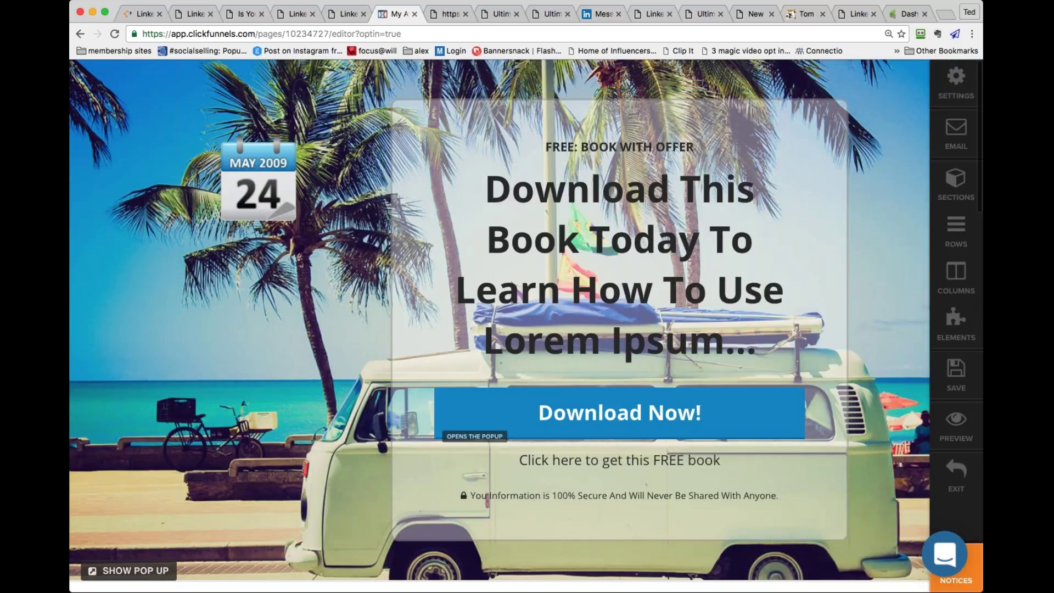
Inspect the settings and popup action of the "Download Now!" button, and close them
left_click(635, 419)
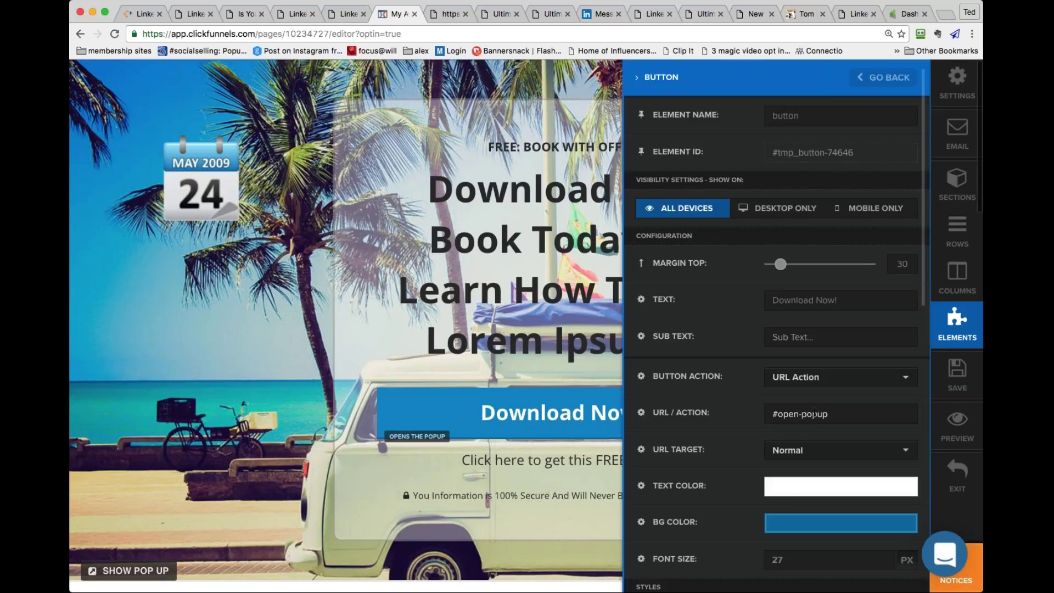
left_click(344, 313)
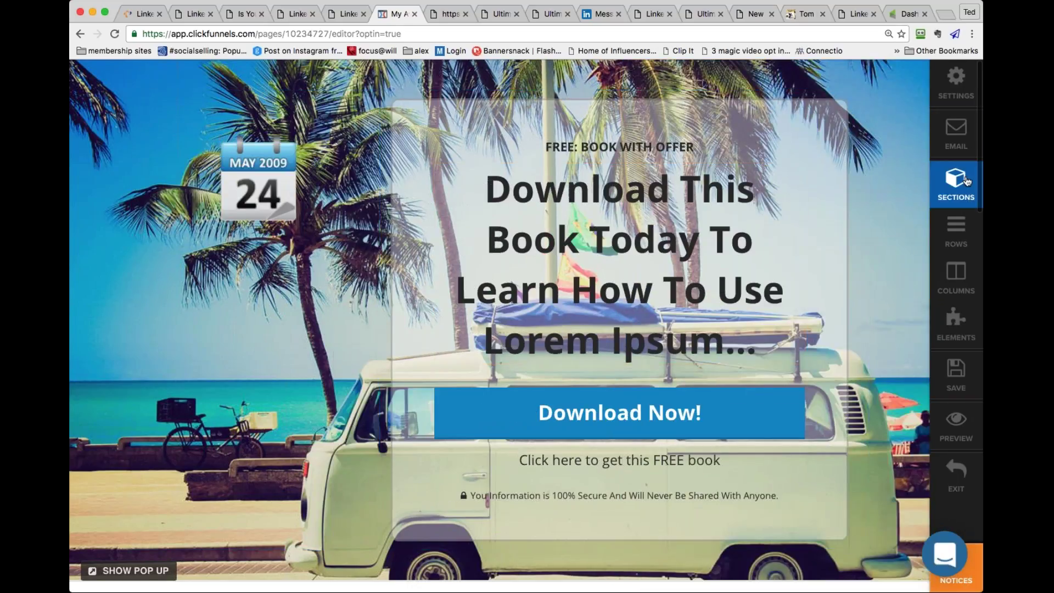
Connect the page to the null (Infusionsoft Api) integration with action Add via Web Form and list "6 steps ebook", and save the page
left_click(957, 141)
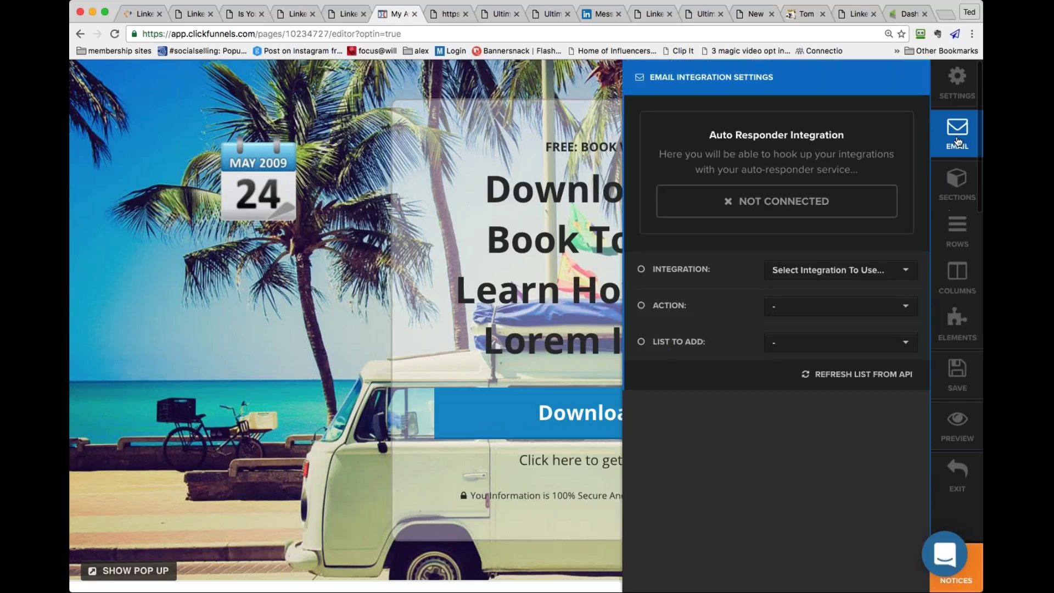
left_click(810, 275)
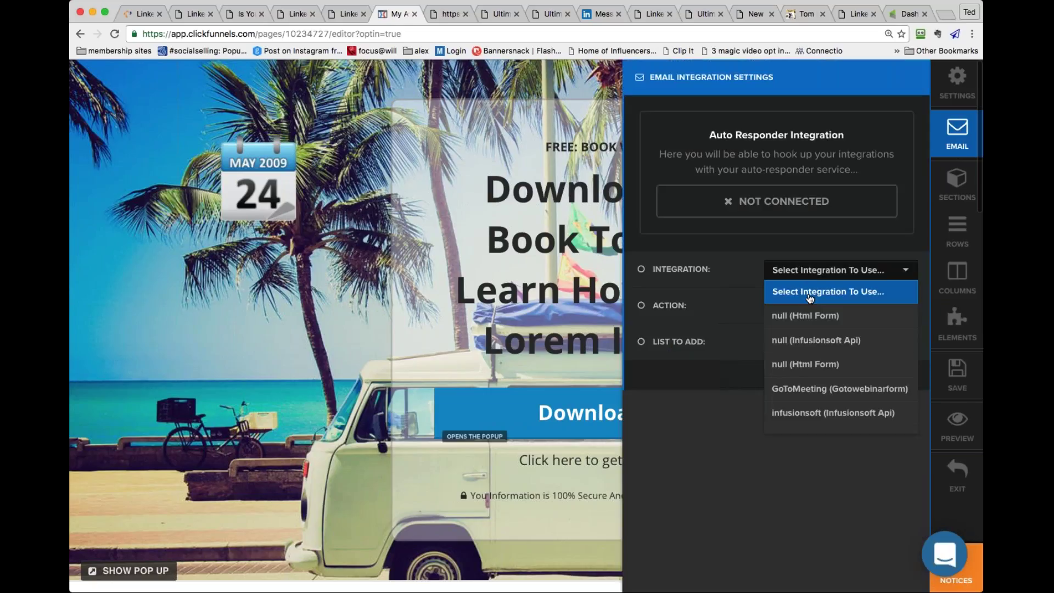
left_click(817, 340)
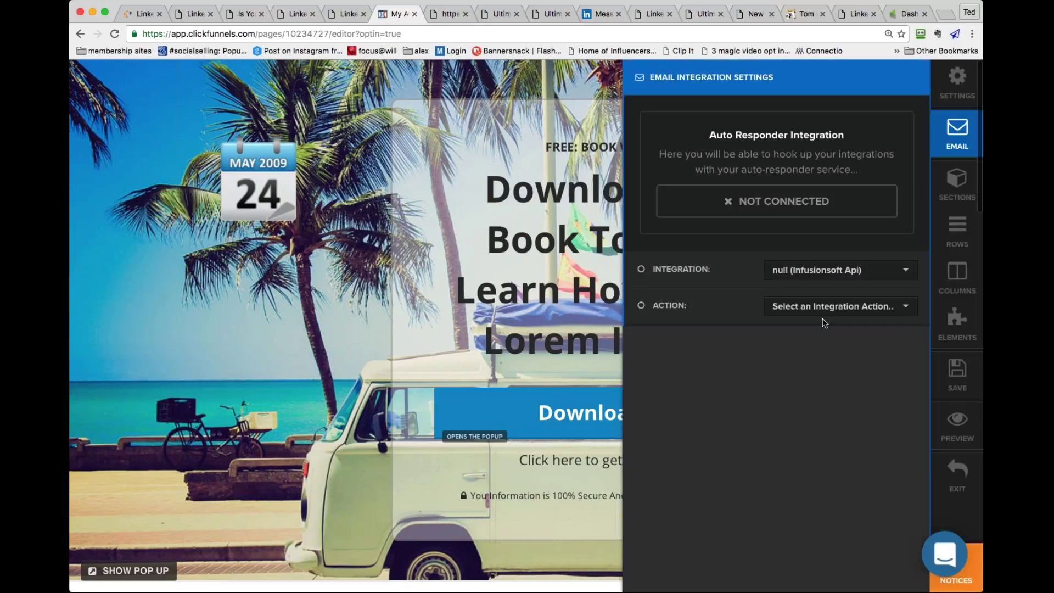
left_click(824, 308)
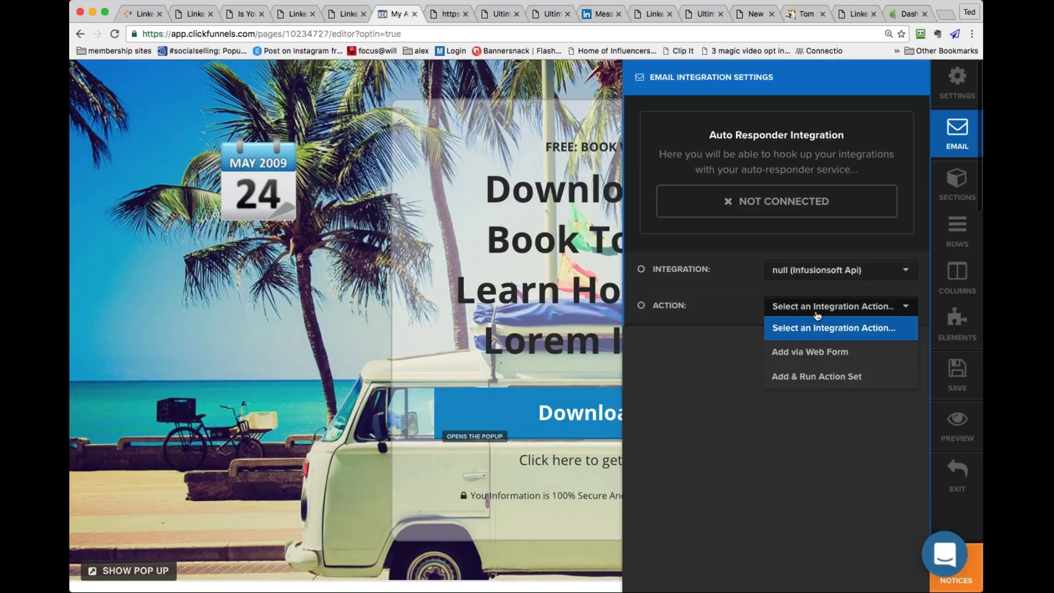
left_click(809, 351)
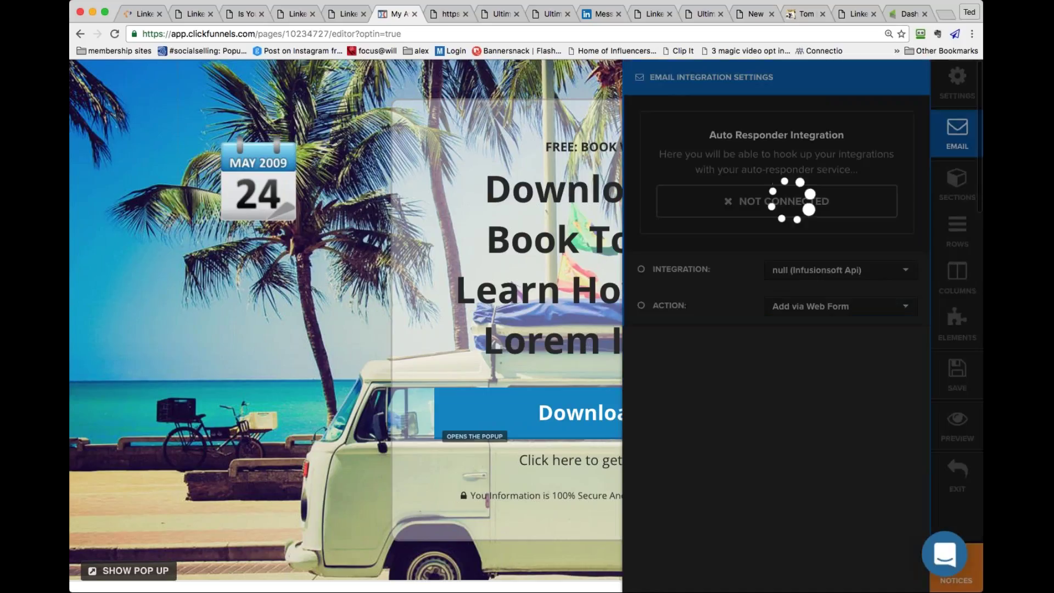
left_click(808, 348)
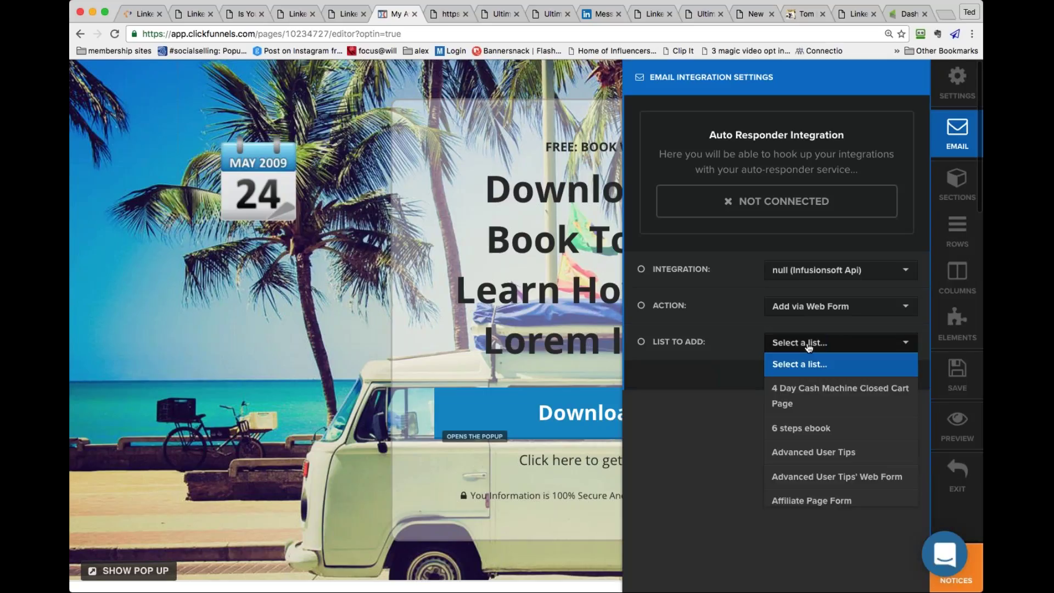
left_click(795, 431)
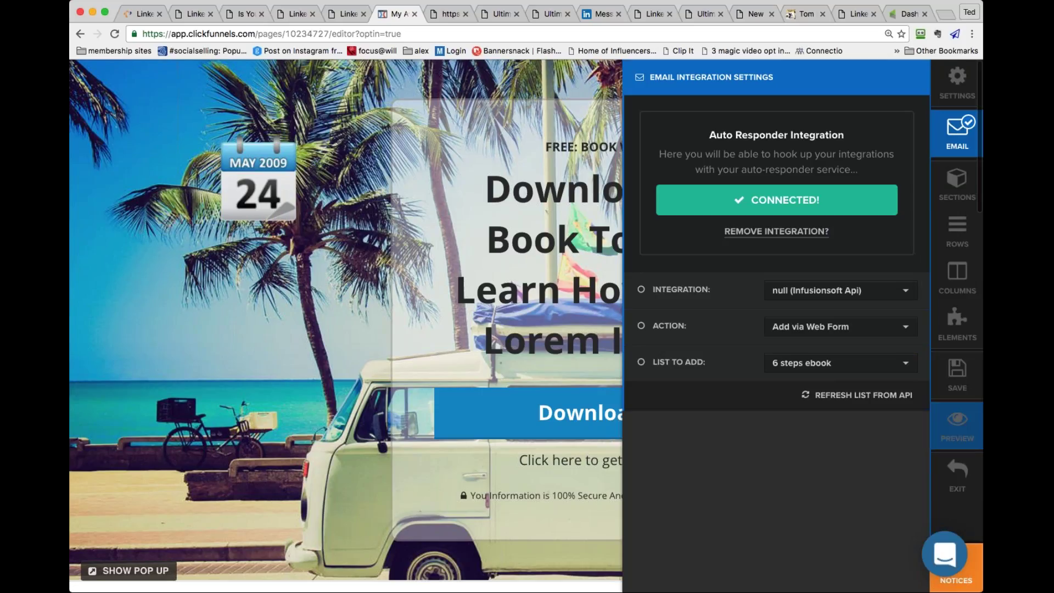
left_click(956, 379)
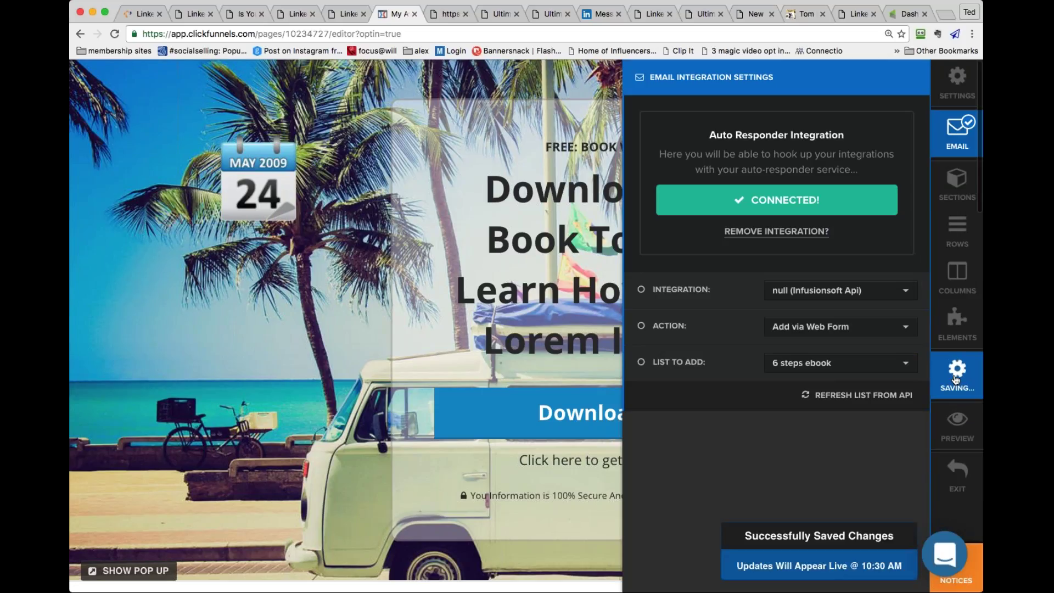
Preview the page, open its sign-up popup from the download button to examine the form, and close the popup
left_click(961, 424)
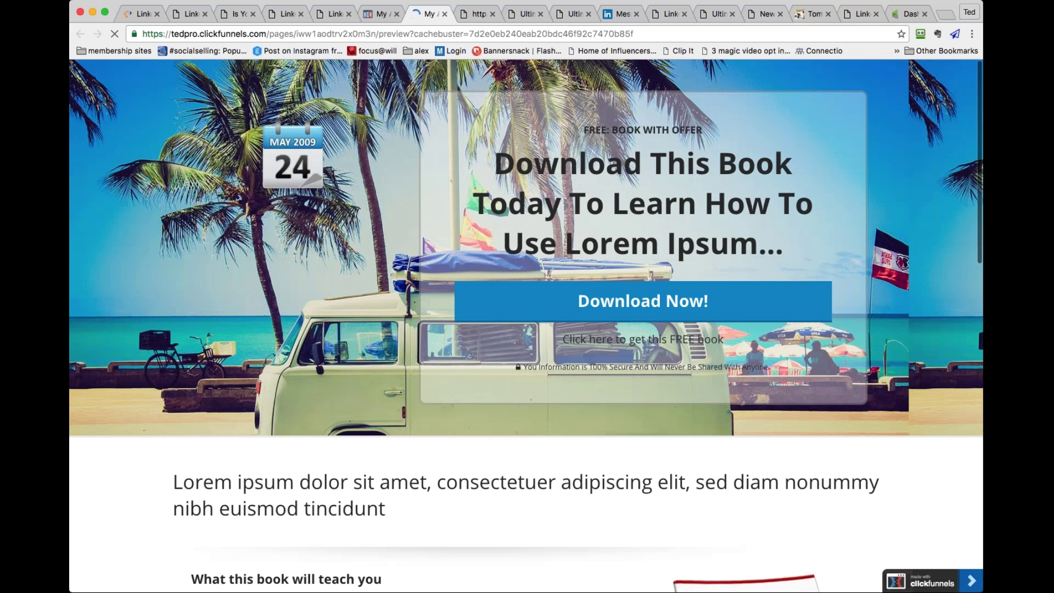
left_click(643, 301)
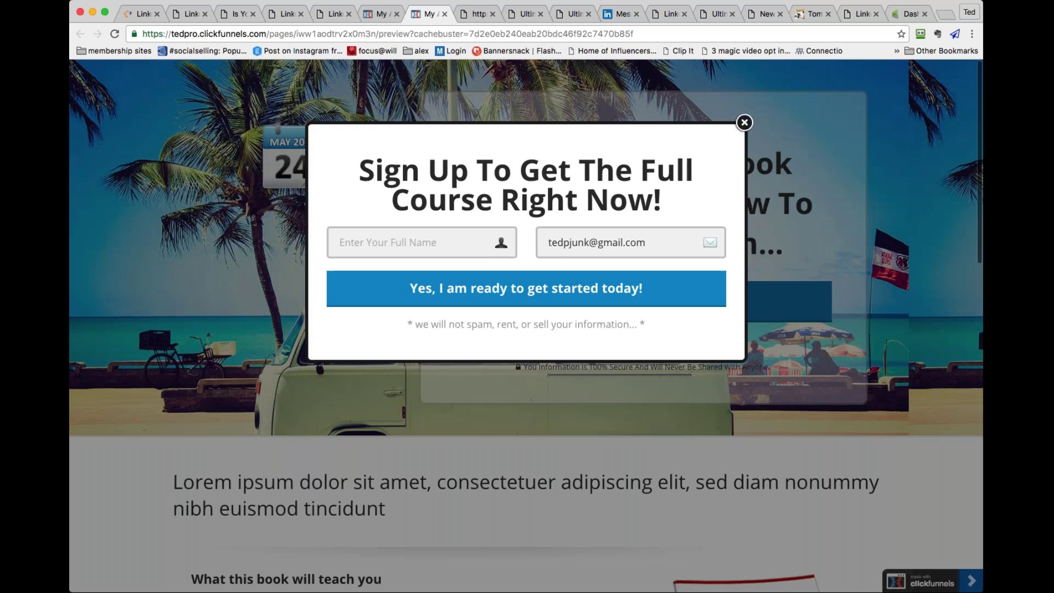
left_click(438, 243)
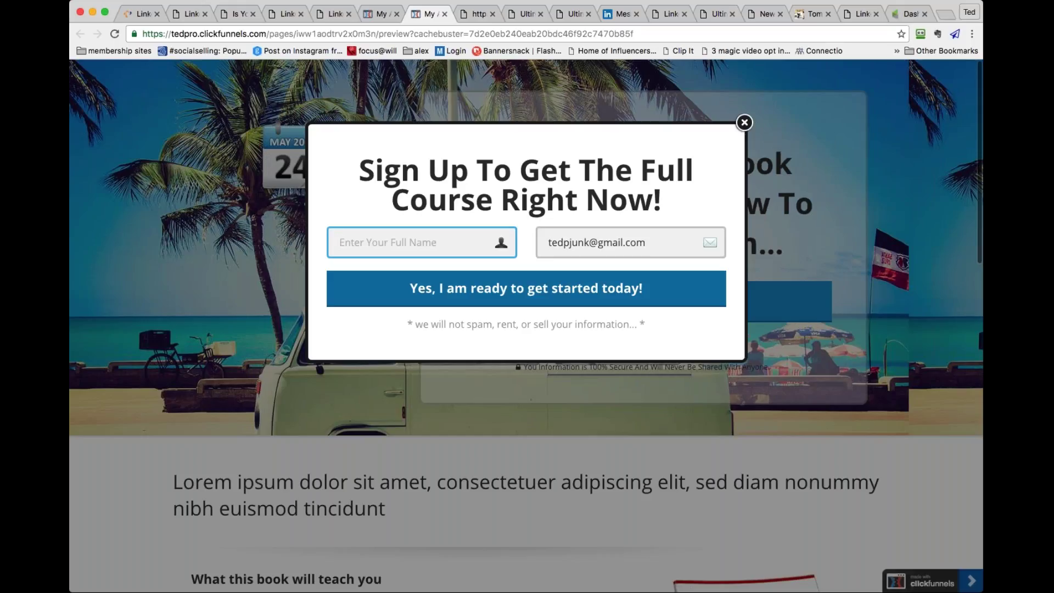
left_click(744, 123)
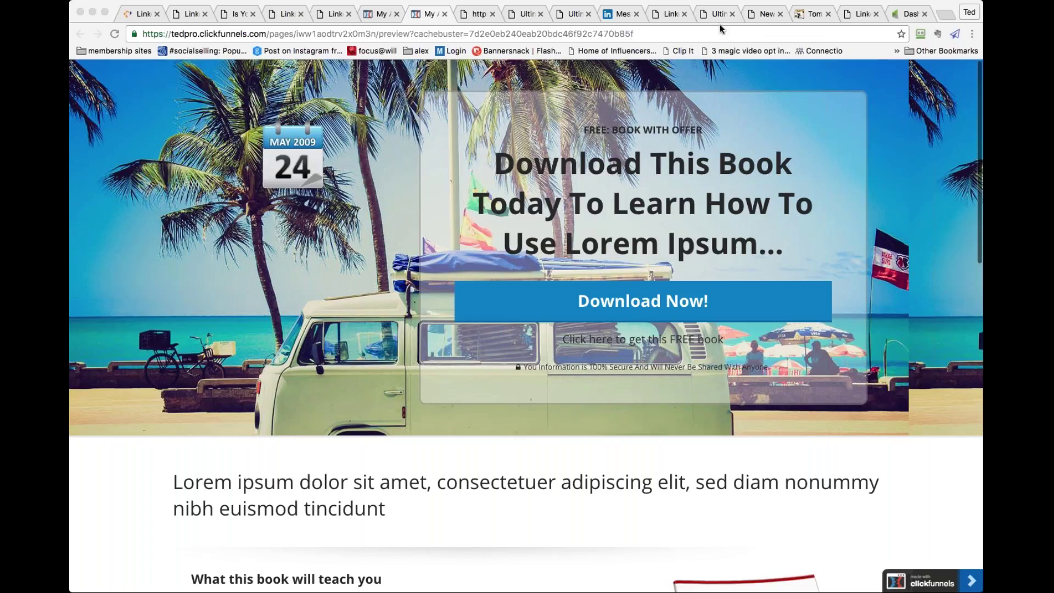
Switch to AWeber, start setting up the first list, and accept the prefilled company, address and sender details
left_click(766, 17)
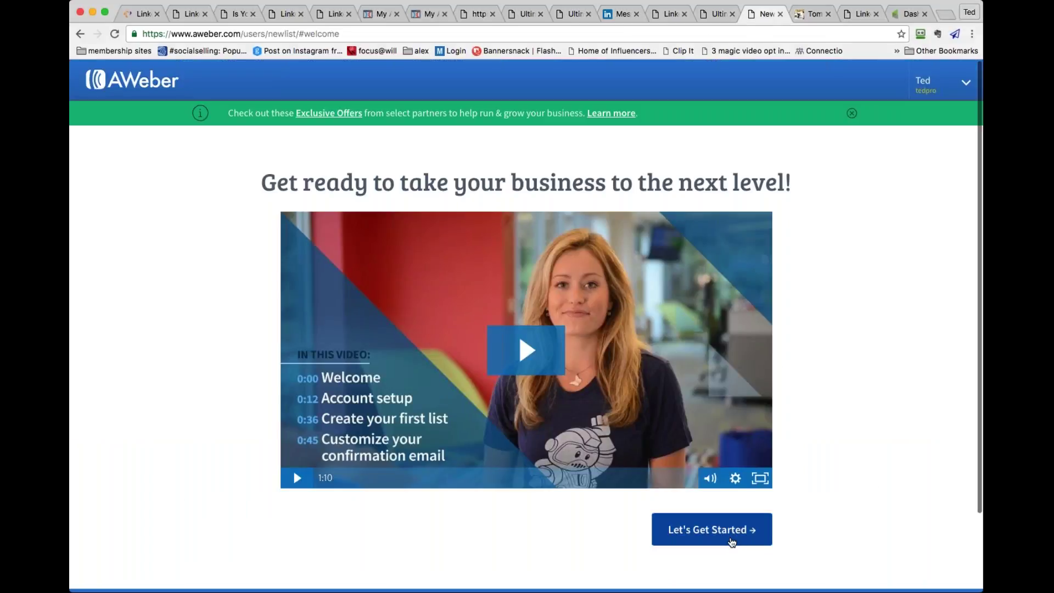
left_click(732, 541)
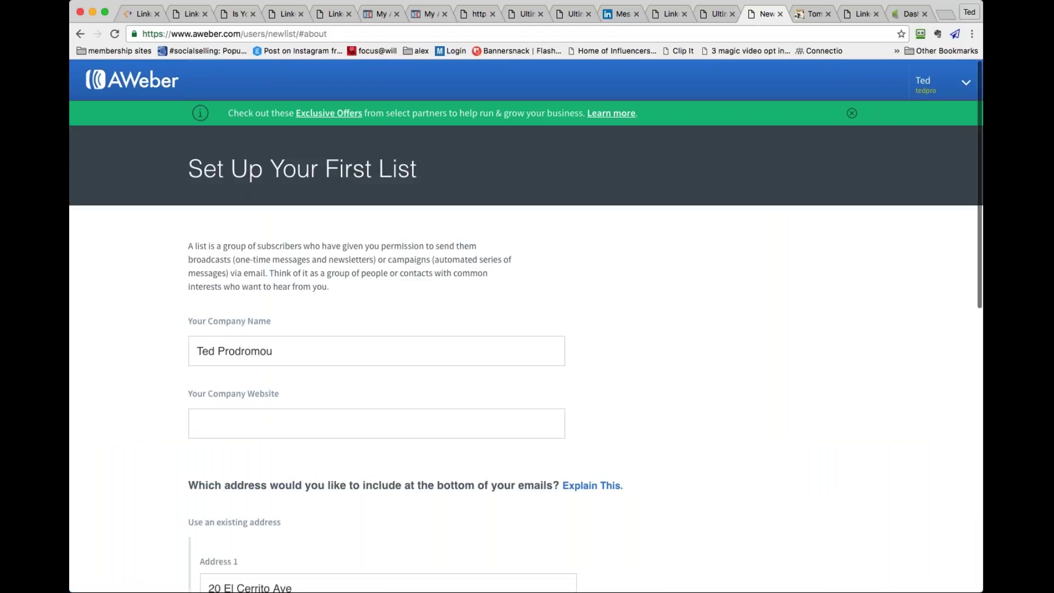
scroll(563, 494, "down", 6)
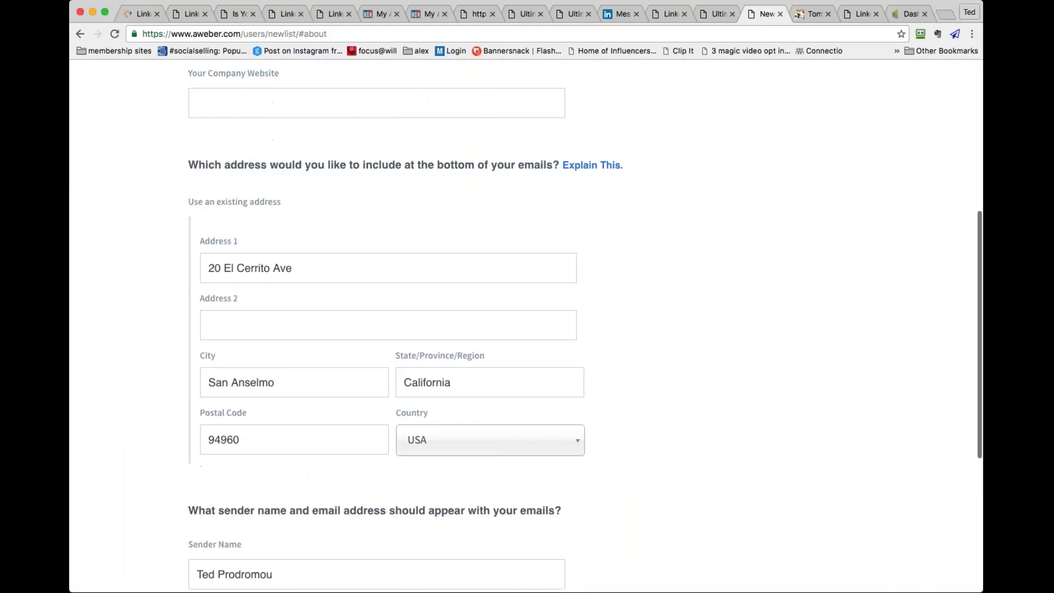
scroll(220, 428, "down", 5)
left_click(200, 433)
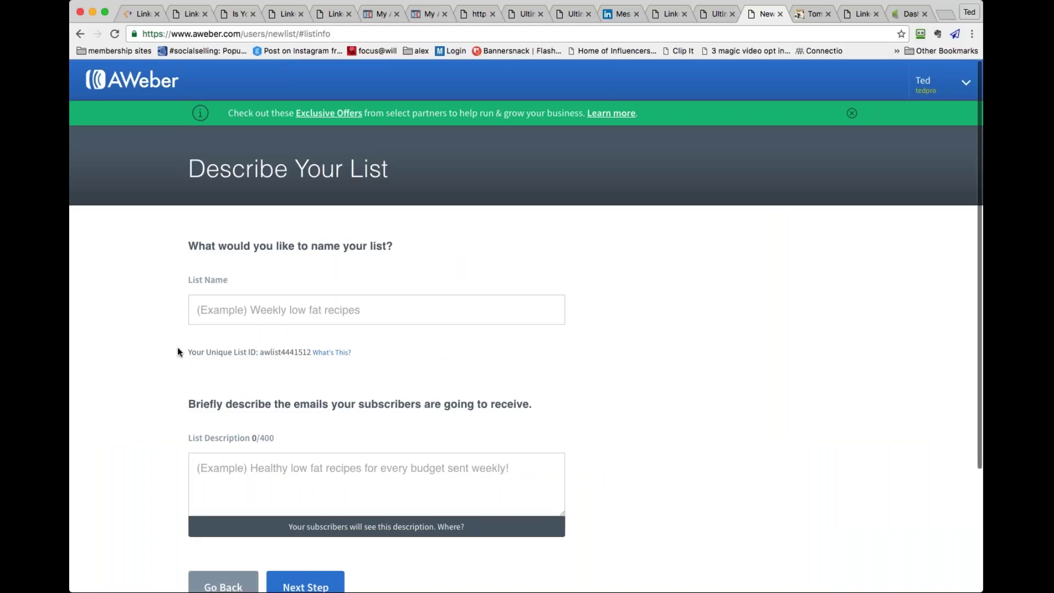
Name the list "6 steps ebook", describe it as "LinkedIn tips", and continue to the confirmation message
scroll(287, 271, "down", 1)
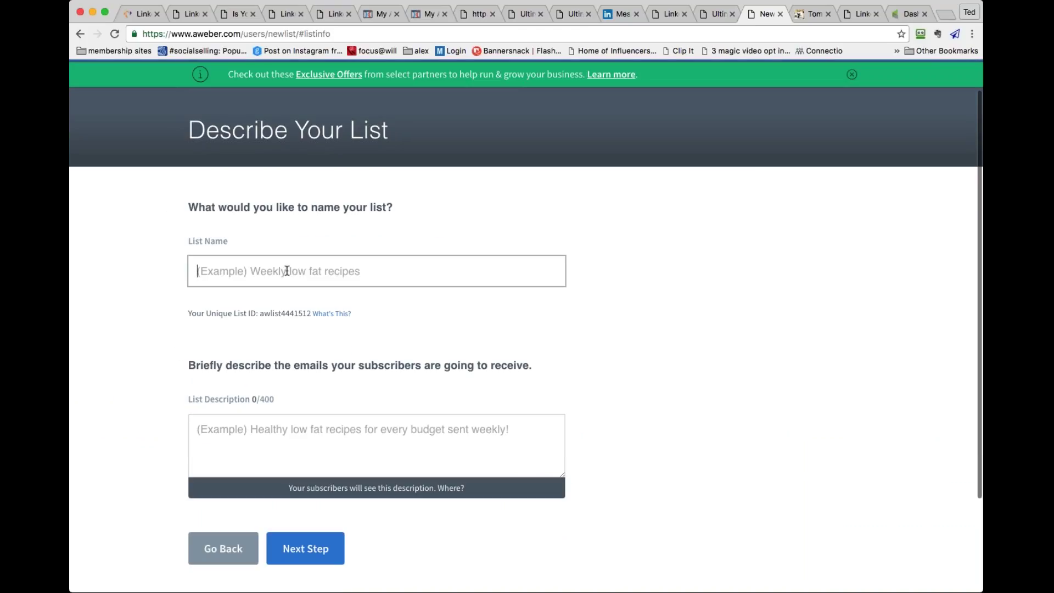
left_click(286, 271)
type("6 steps ")
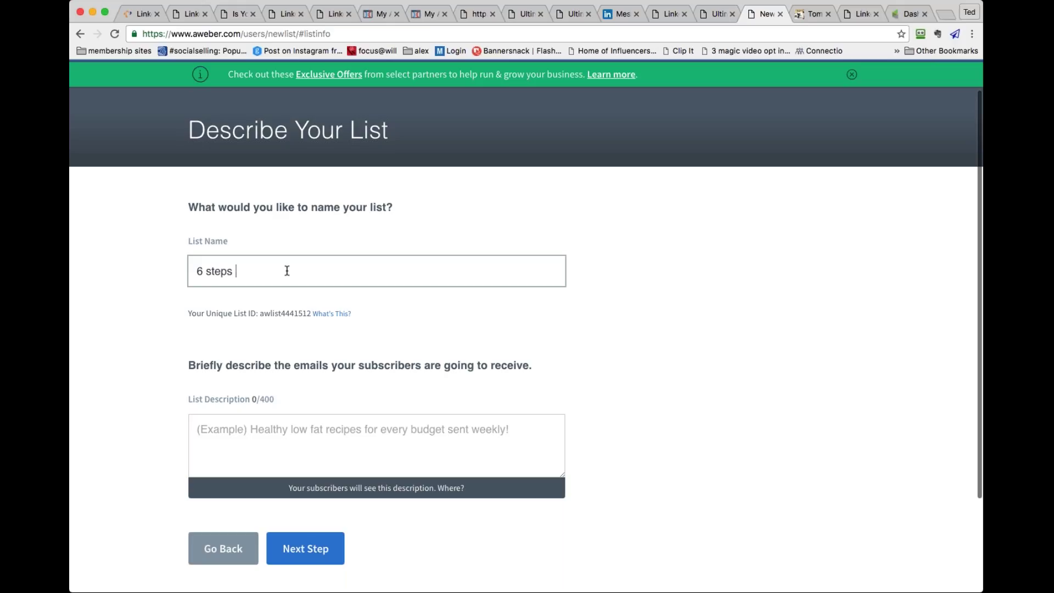
type("ebook")
key("Tab")
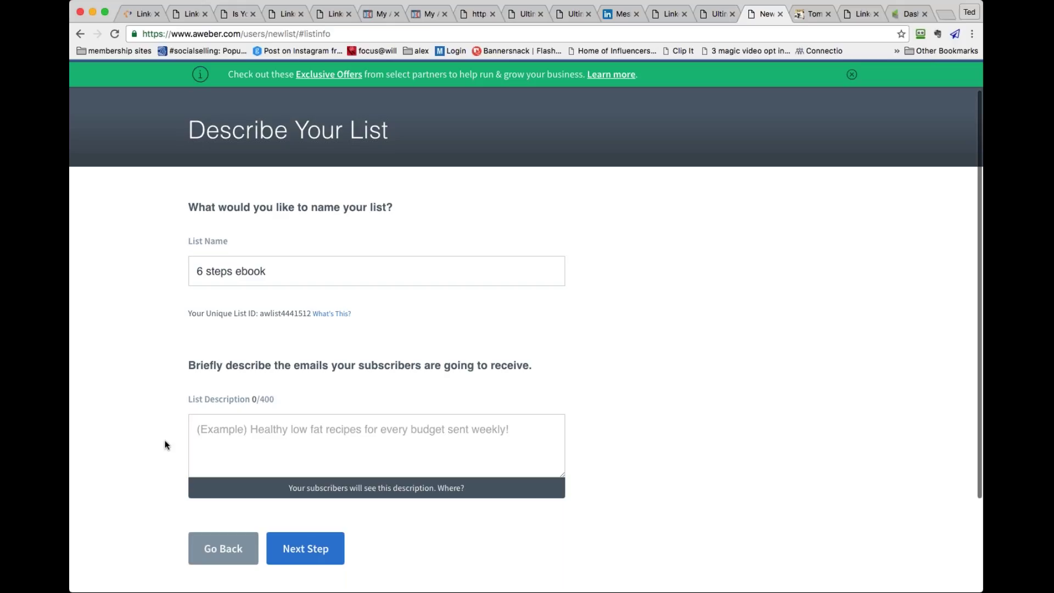
left_click(231, 428)
type("Lin")
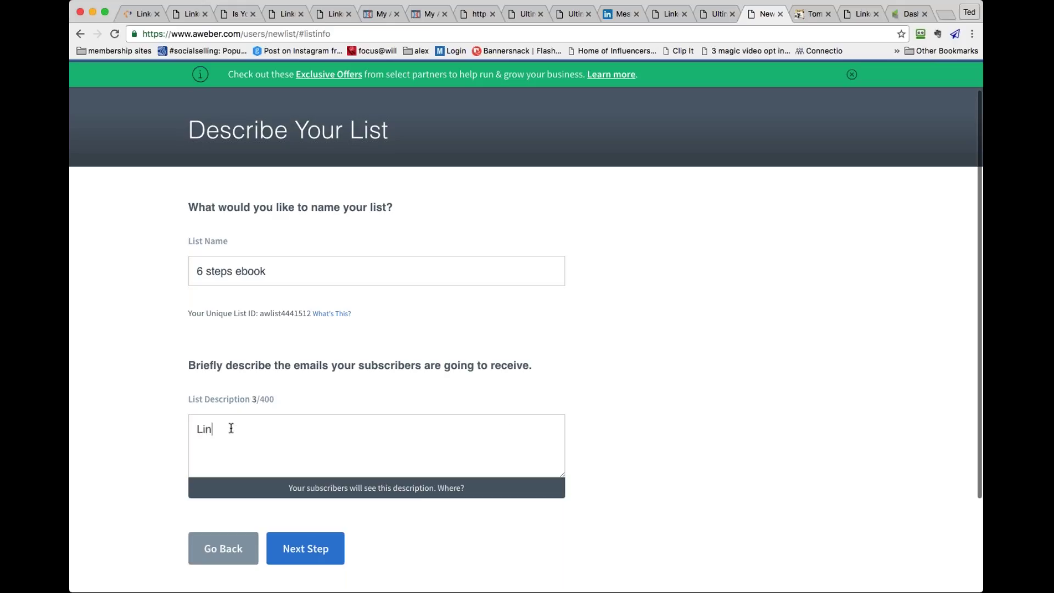
type("kedIn tips")
left_click(305, 548)
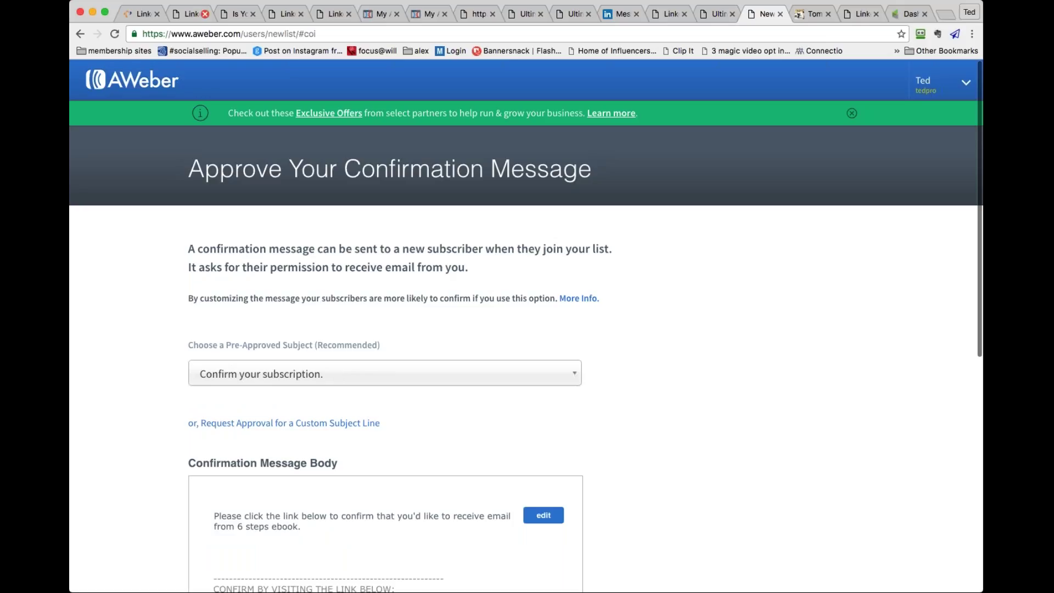
Switch back to the ClickFunnels editor, remove the page's Infusionsoft integration, and select the second null (Html Form) integration instead
left_click(381, 14)
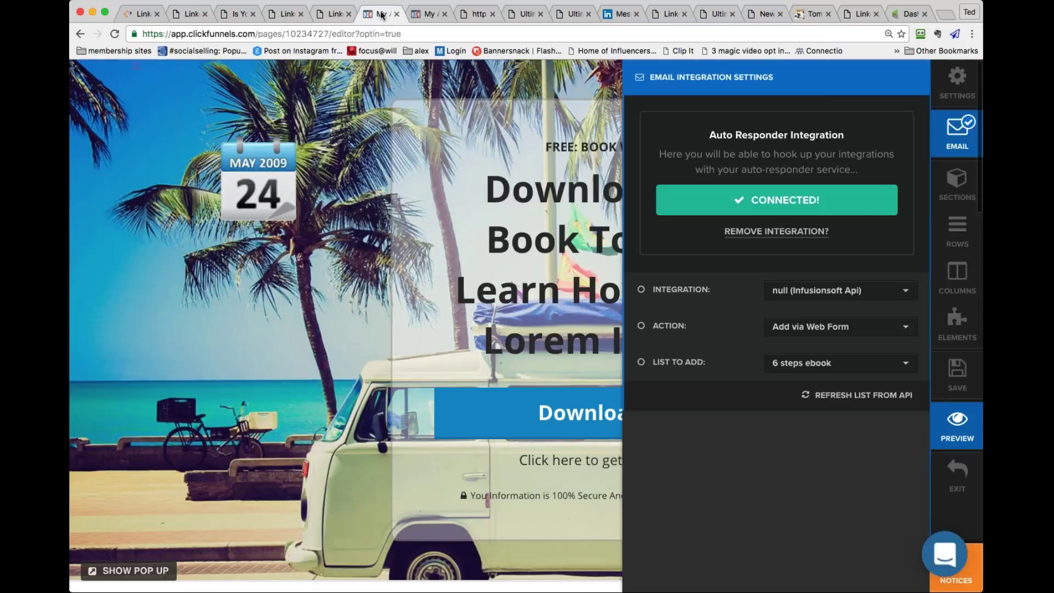
left_click(794, 235)
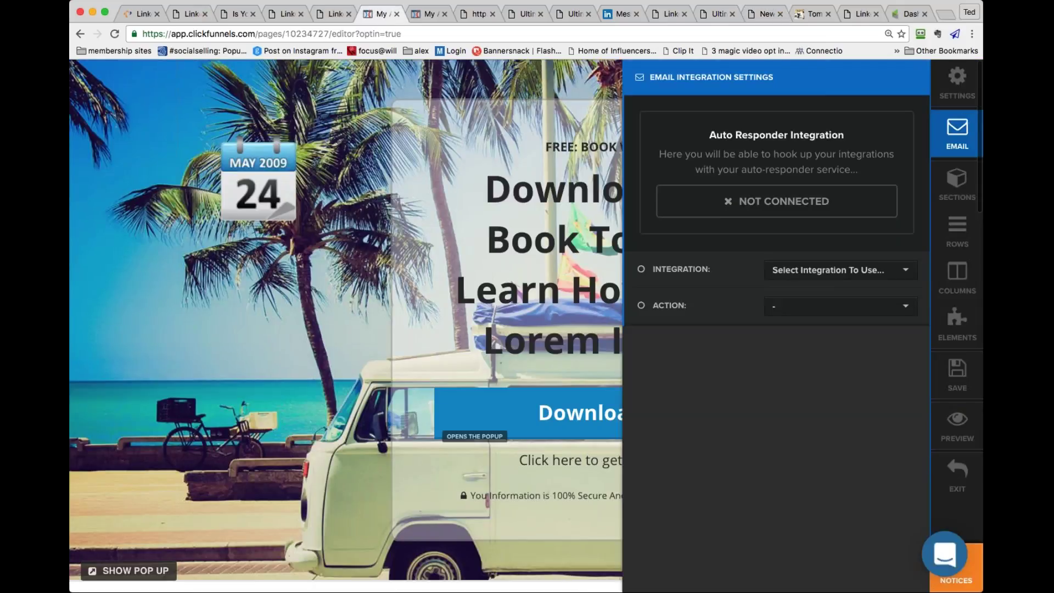
left_click(824, 276)
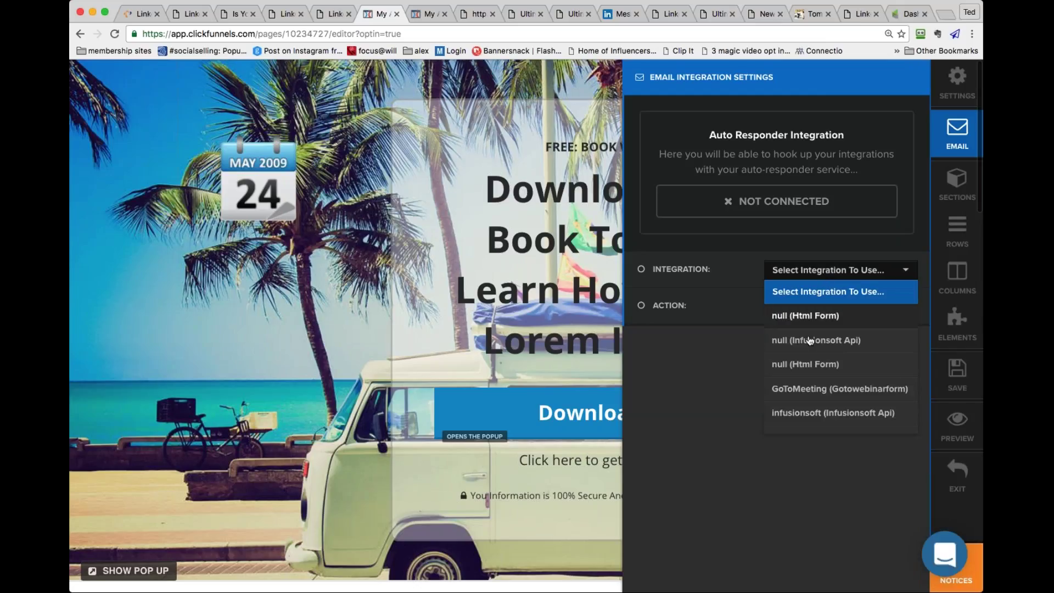
left_click(801, 365)
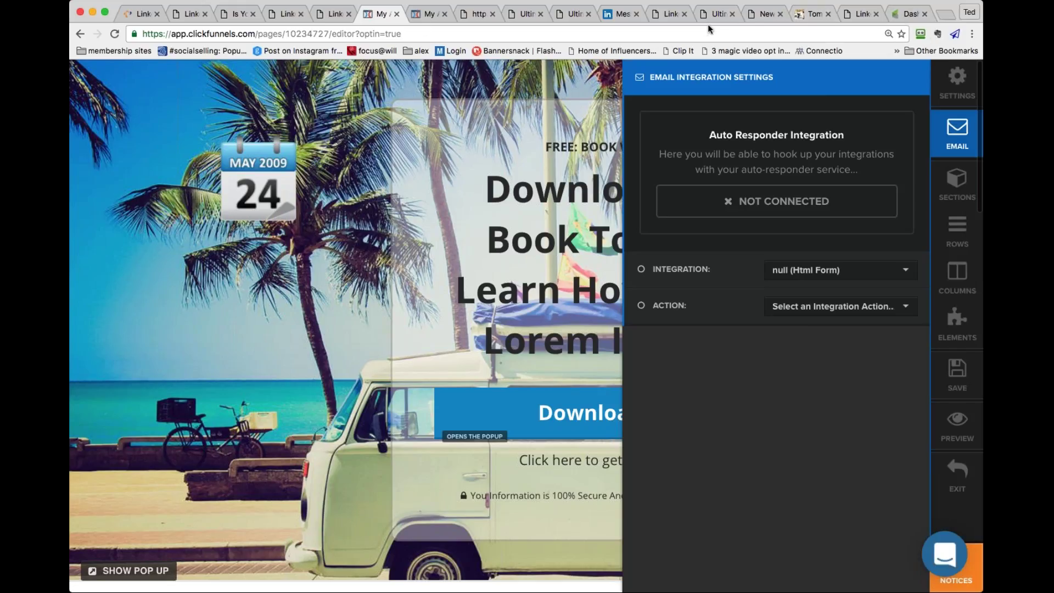
Switch to AWeber, keep "Confirm your subscription." as the confirmation subject, and approve the message to create the list
left_click(768, 18)
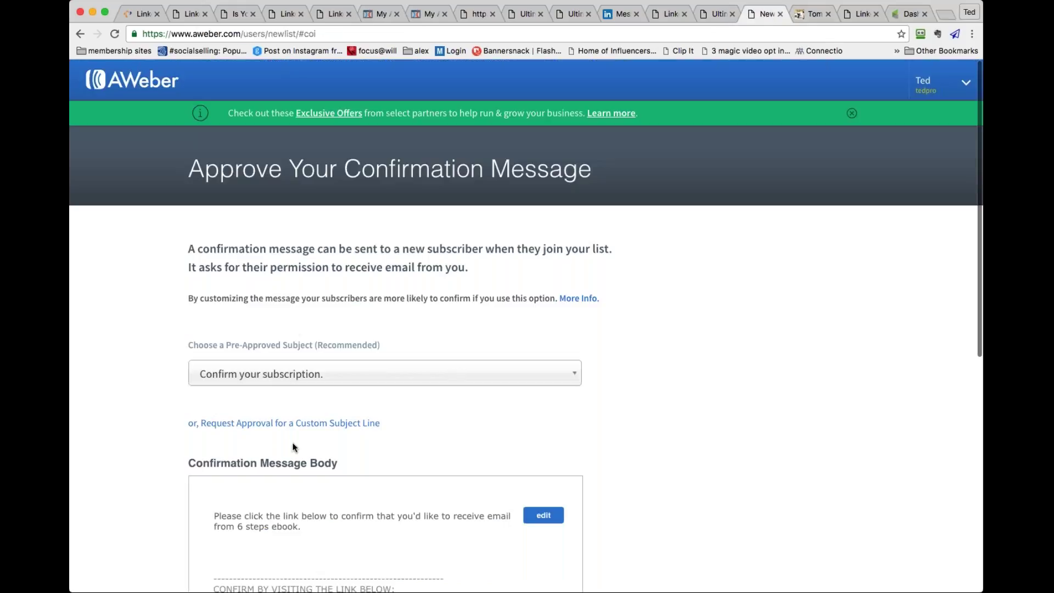
left_click(324, 377)
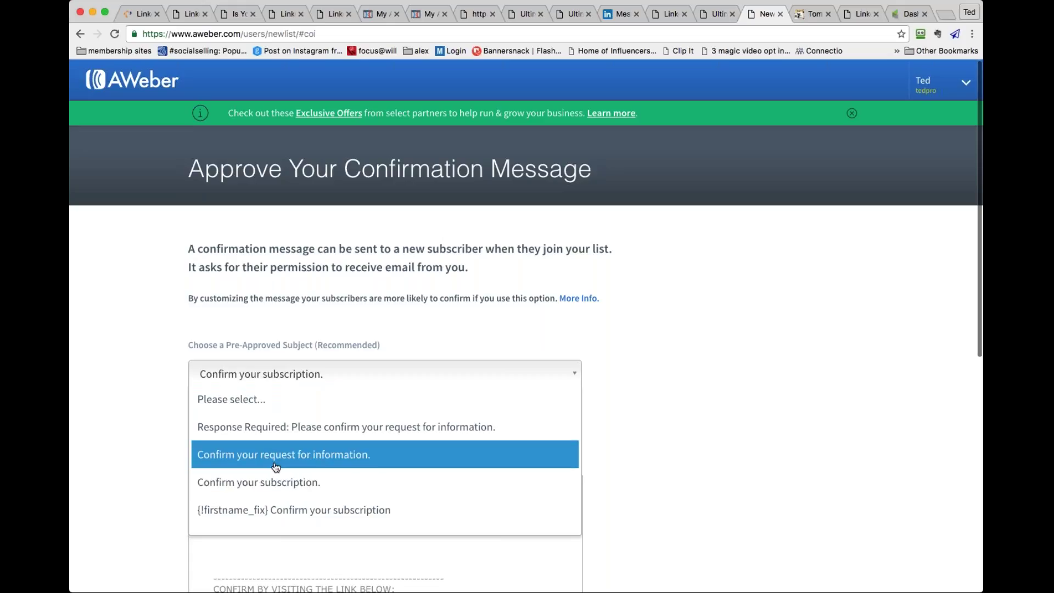
left_click(283, 376)
scroll(284, 377, "down", 1)
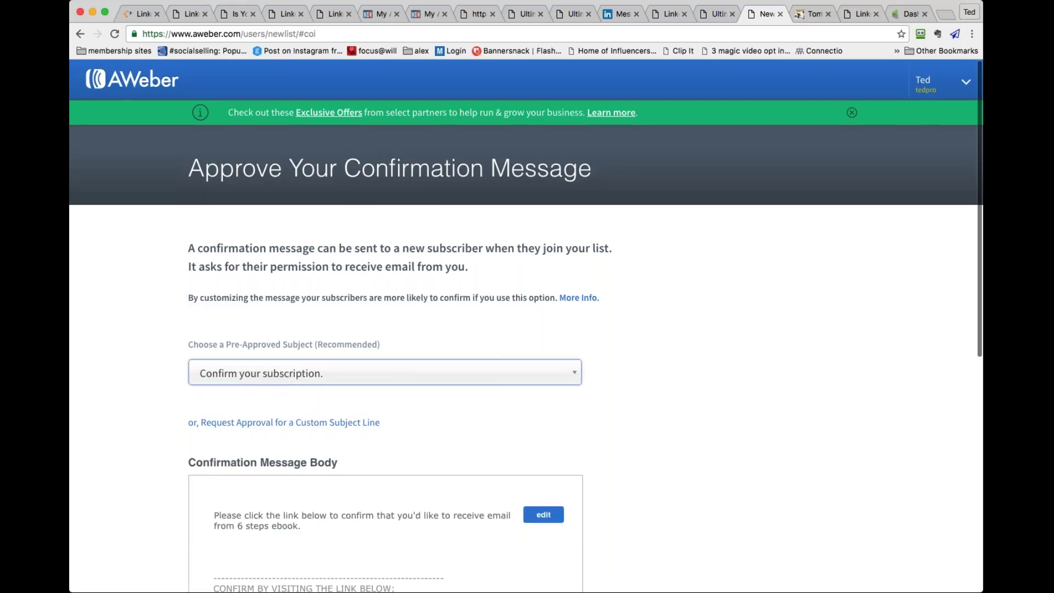
scroll(526, 329, "down", 2)
scroll(306, 468, "down", 5)
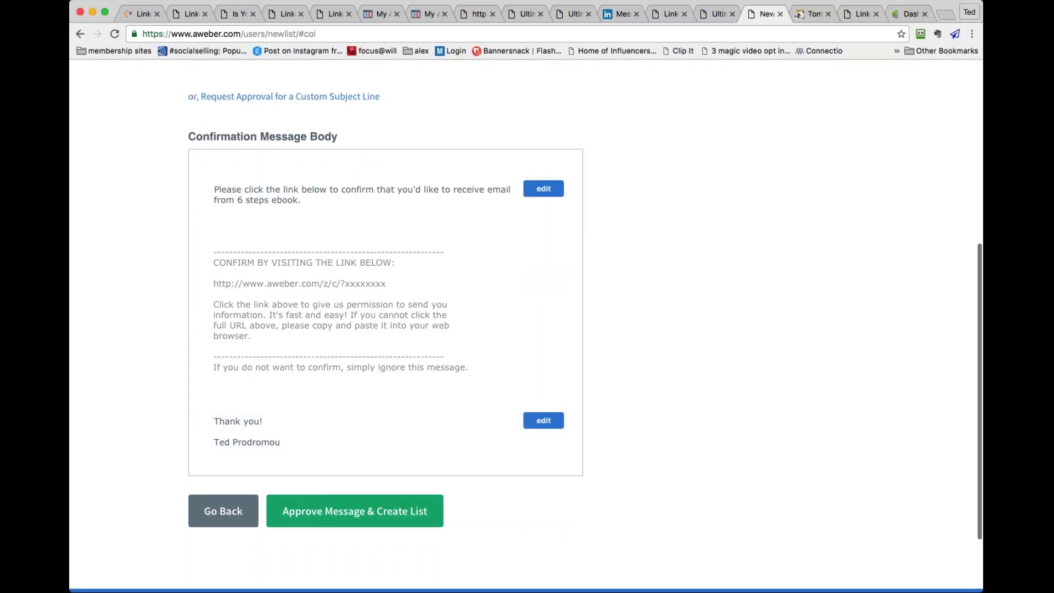
left_click(339, 519)
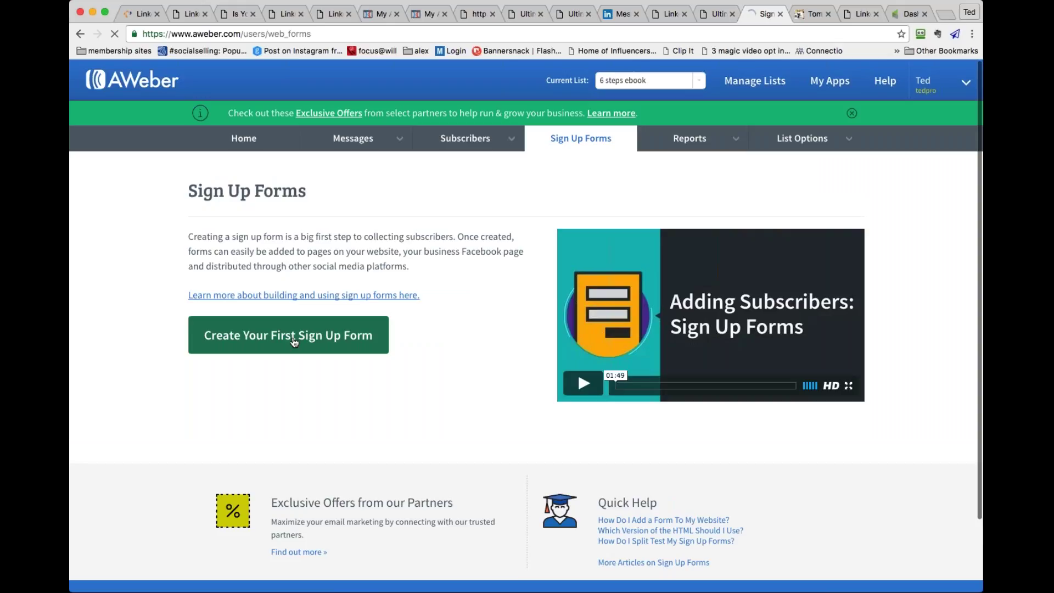
Create the list's first sign-up form and load the Big Sale template in its blue variant
left_click(294, 340)
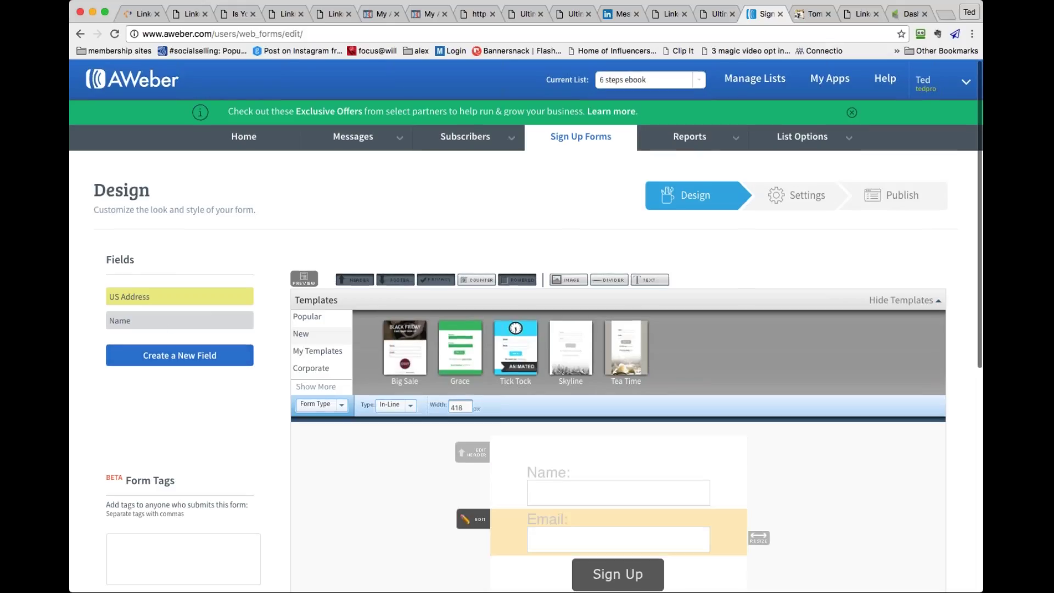
scroll(617, 527, "down", 3)
scroll(396, 427, "down", 3)
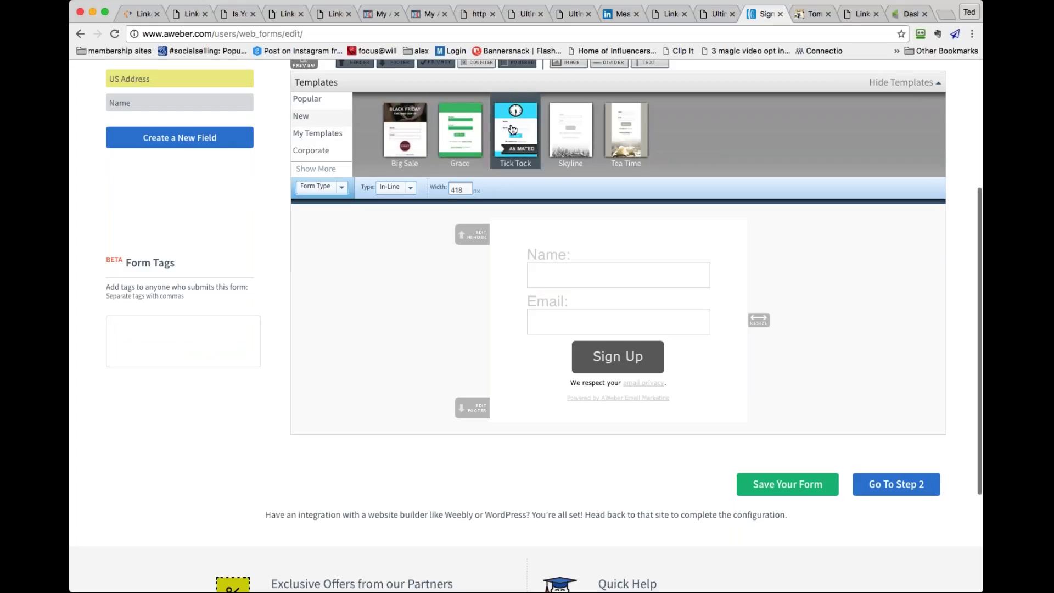
left_click(401, 117)
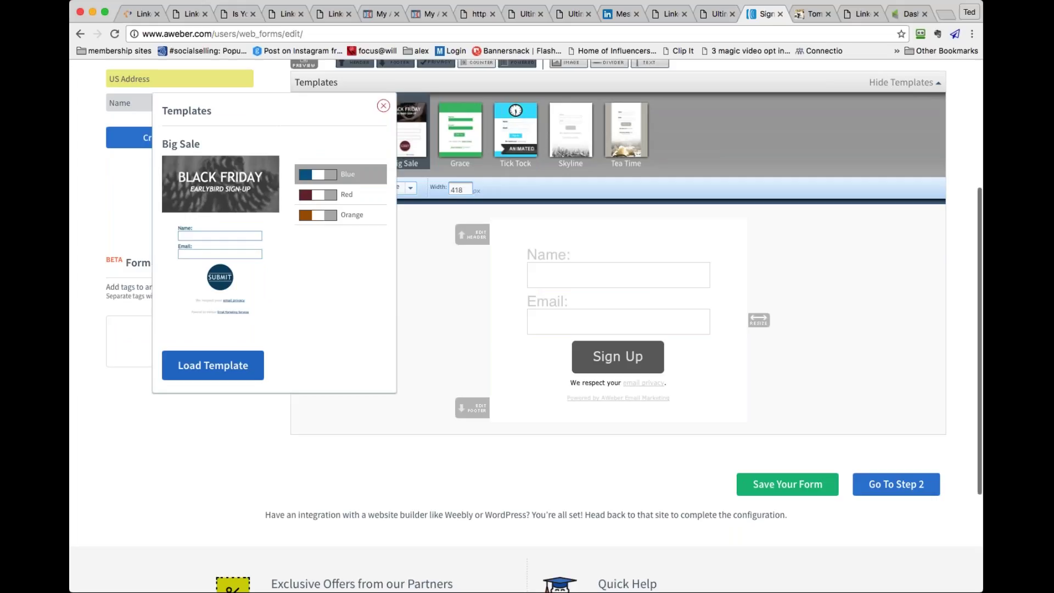
left_click(214, 365)
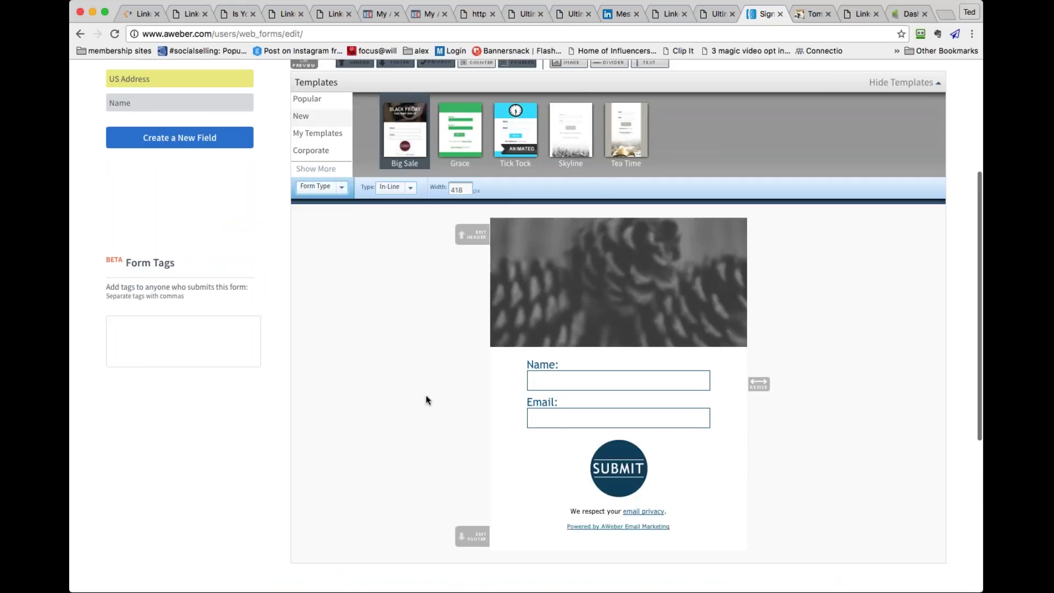
Review the sign-up form's layout down to its footer and save the form
mouse_move(567, 289)
scroll(604, 412, "down", 1)
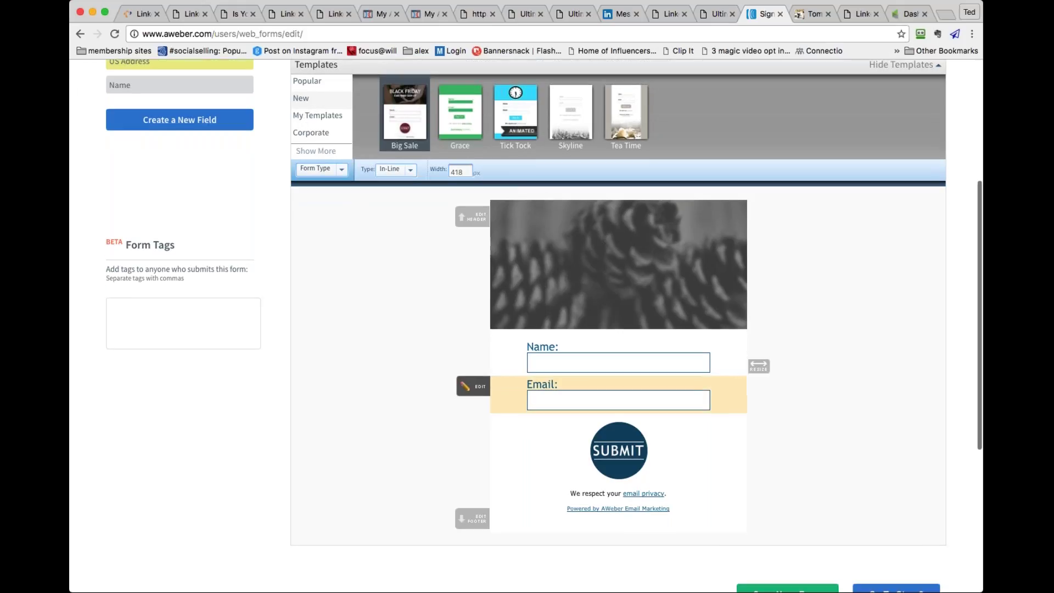
scroll(604, 357, "down", 5)
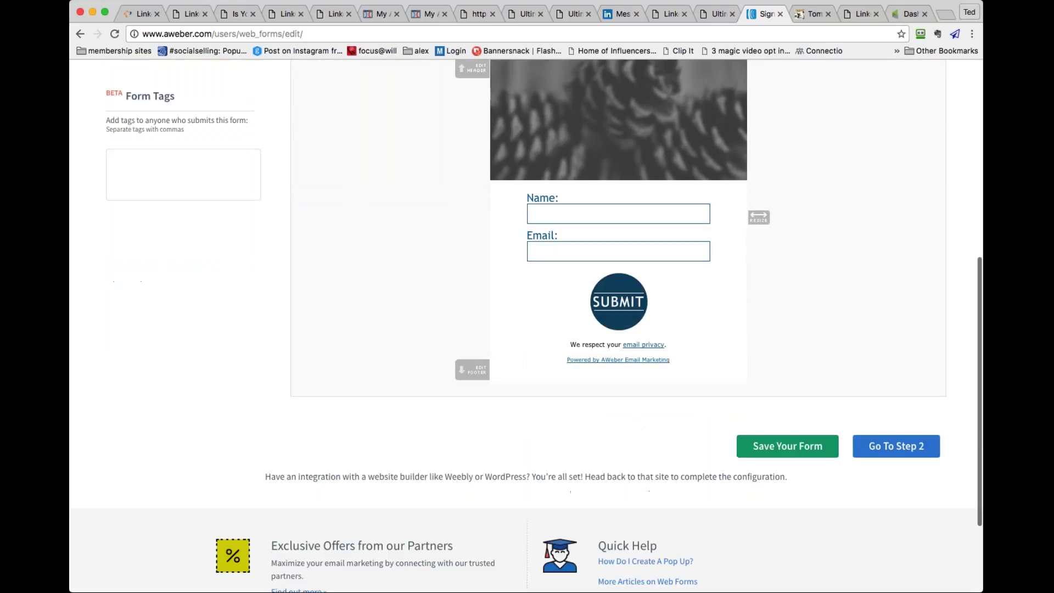
left_click(816, 449)
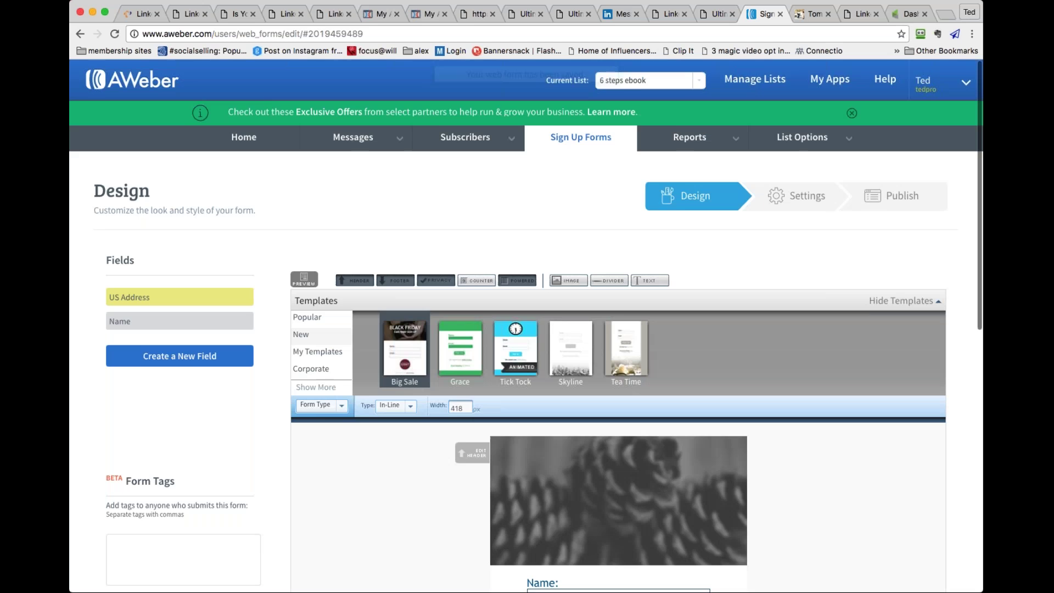
Proceed to the AWeber web form's settings and preview its Basic Version thank-you page
scroll(829, 481, "down", 8)
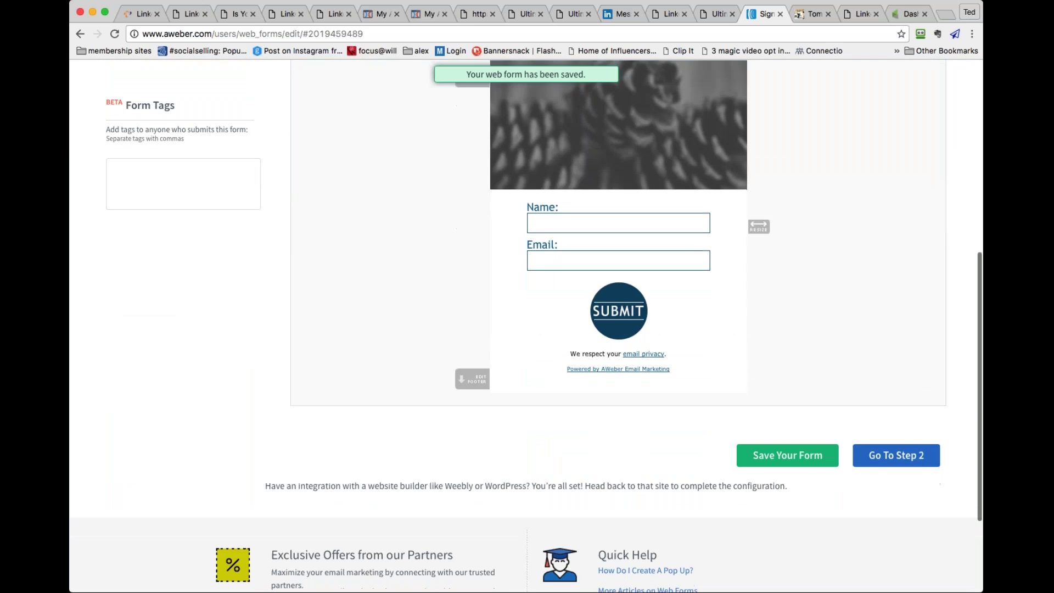
left_click(958, 455)
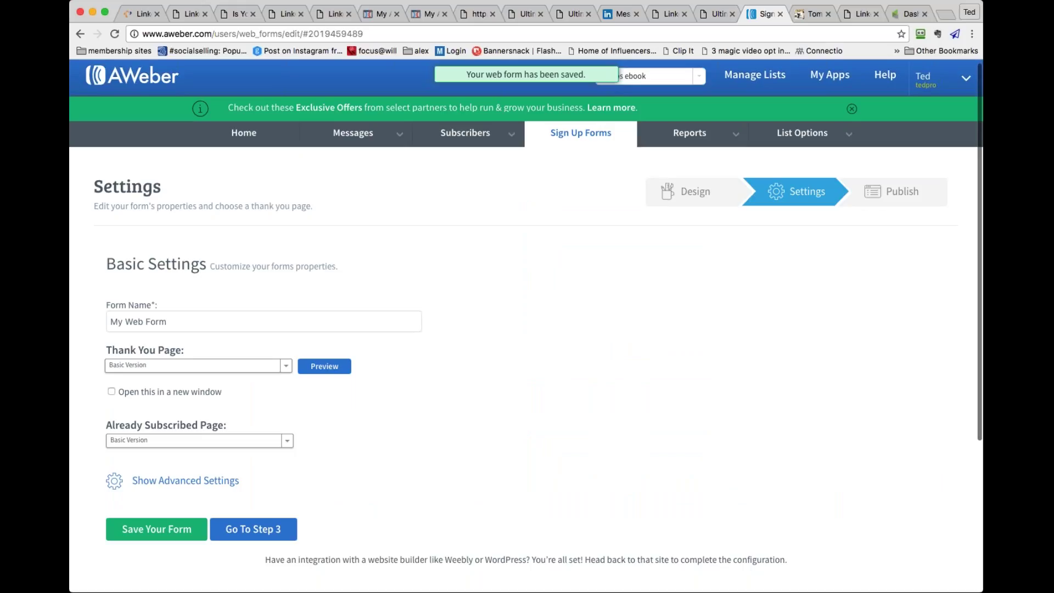
scroll(828, 459, "down", 2)
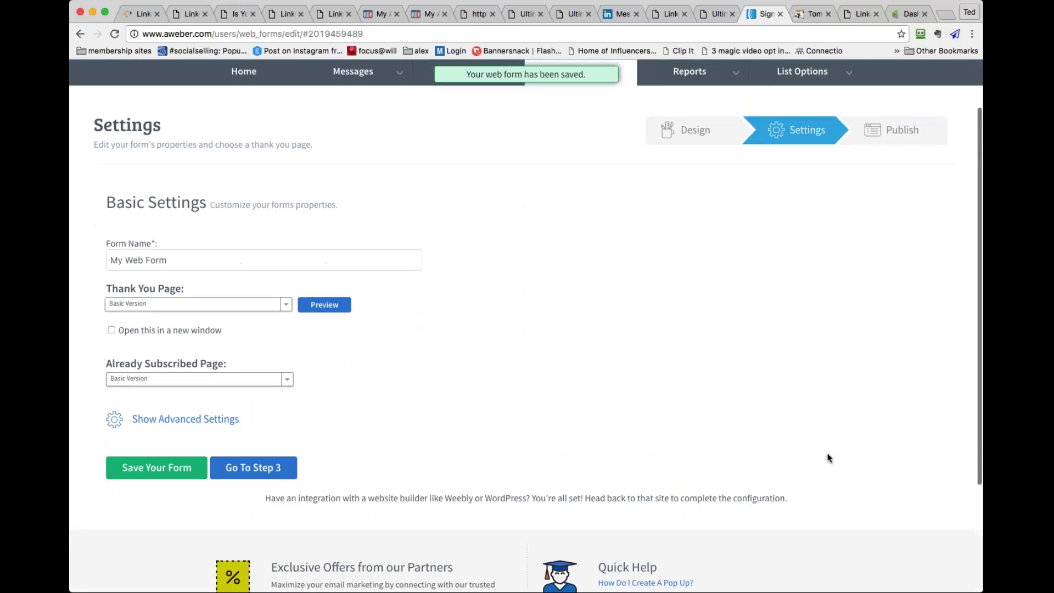
left_click(326, 304)
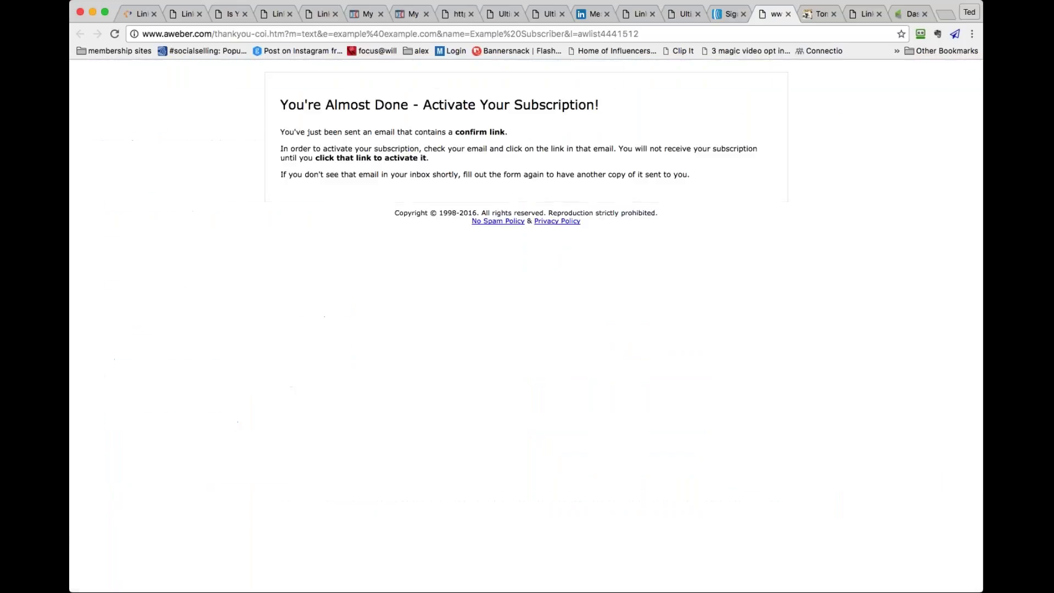
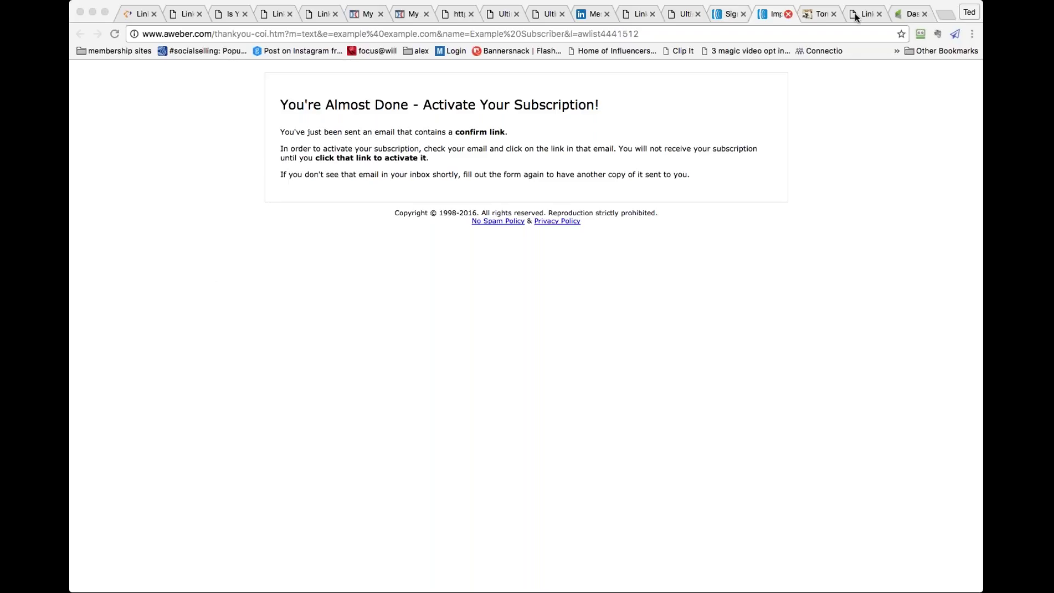
Switch to Infusionsoft and open the Social Selling TV Subscribers campaign from Campaign Builder
left_click(914, 15)
left_click(274, 73)
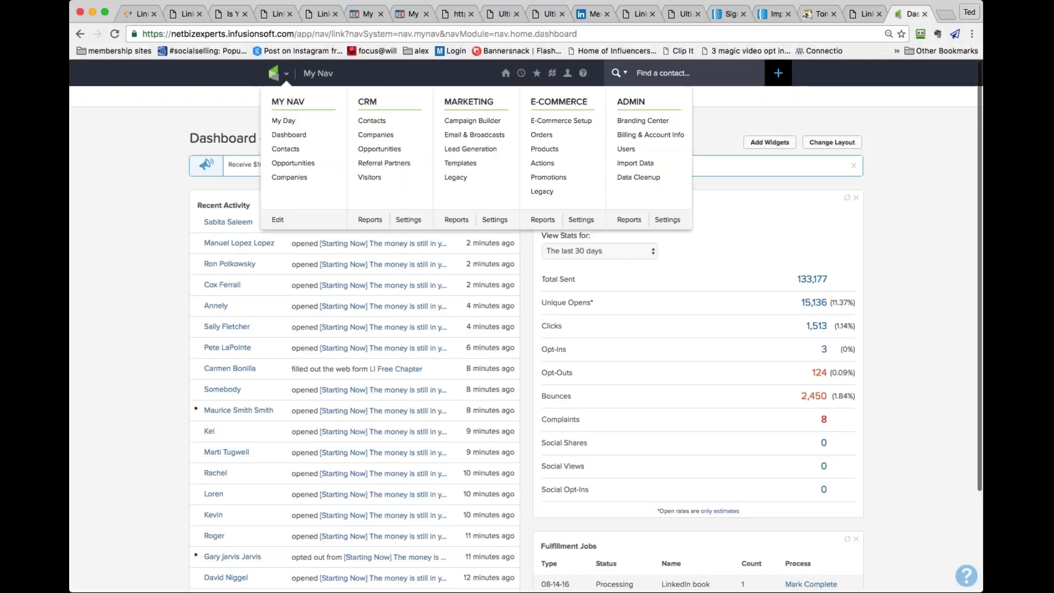
left_click(478, 126)
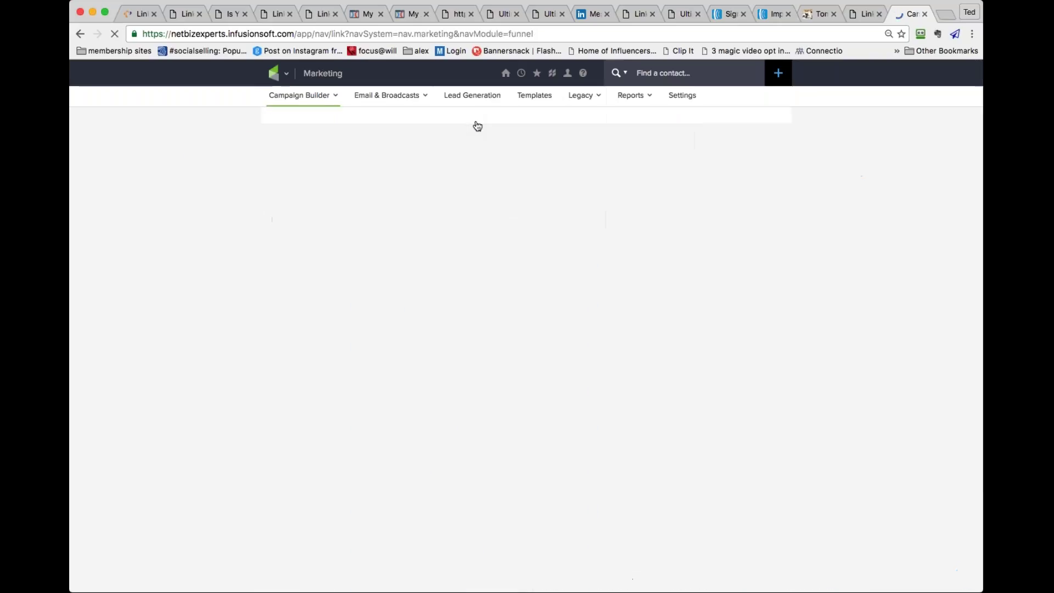
scroll(384, 319, "down", 1)
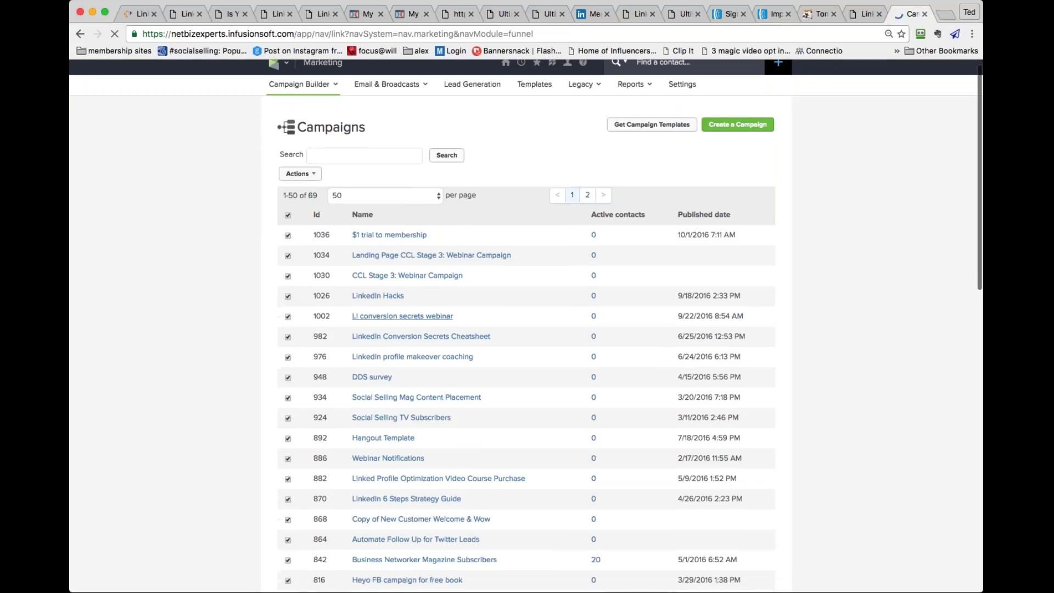
scroll(402, 319, "down", 5)
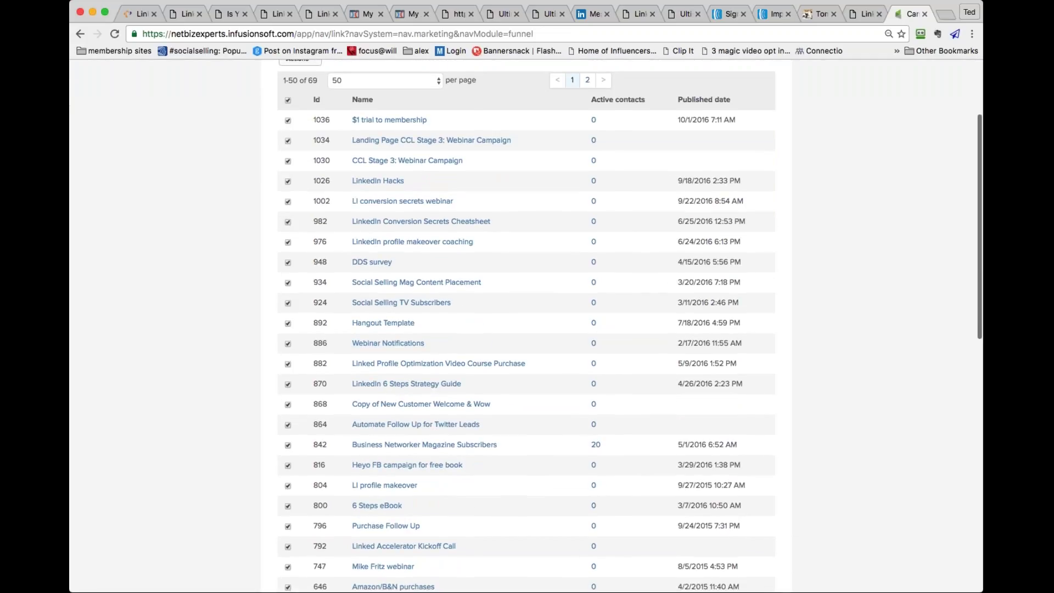
left_click(393, 307)
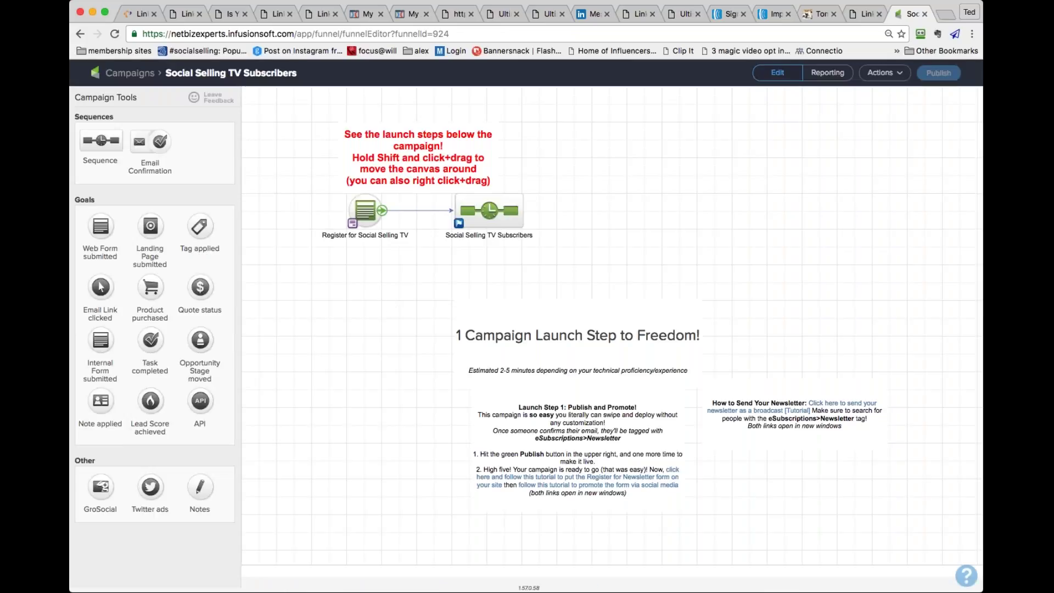
Open the Register for Social Selling TV web form and copy its unstyled HTML code
double_click(367, 217)
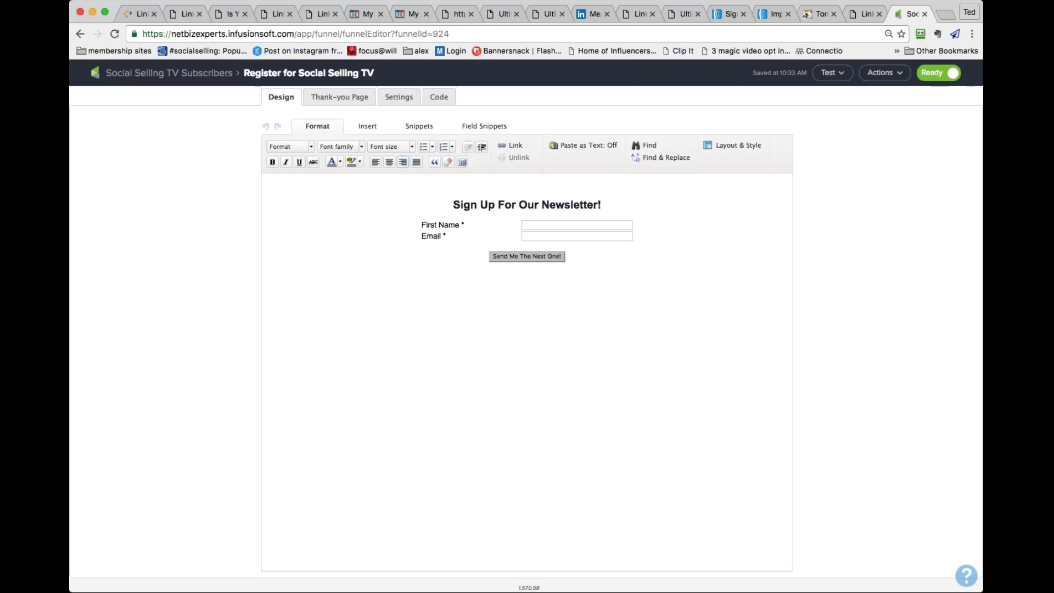
left_click(437, 97)
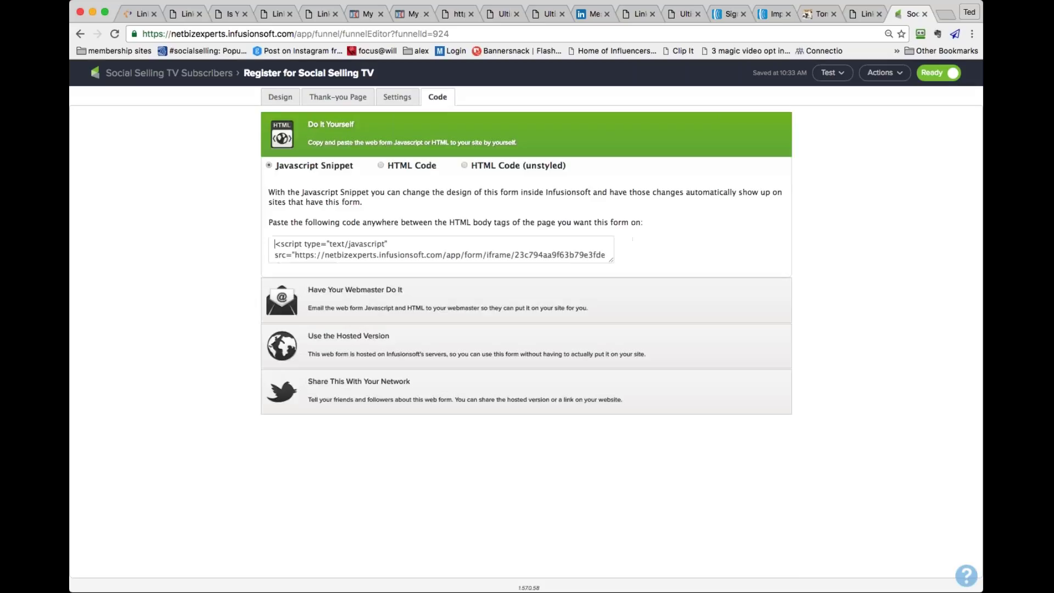
left_click(464, 167)
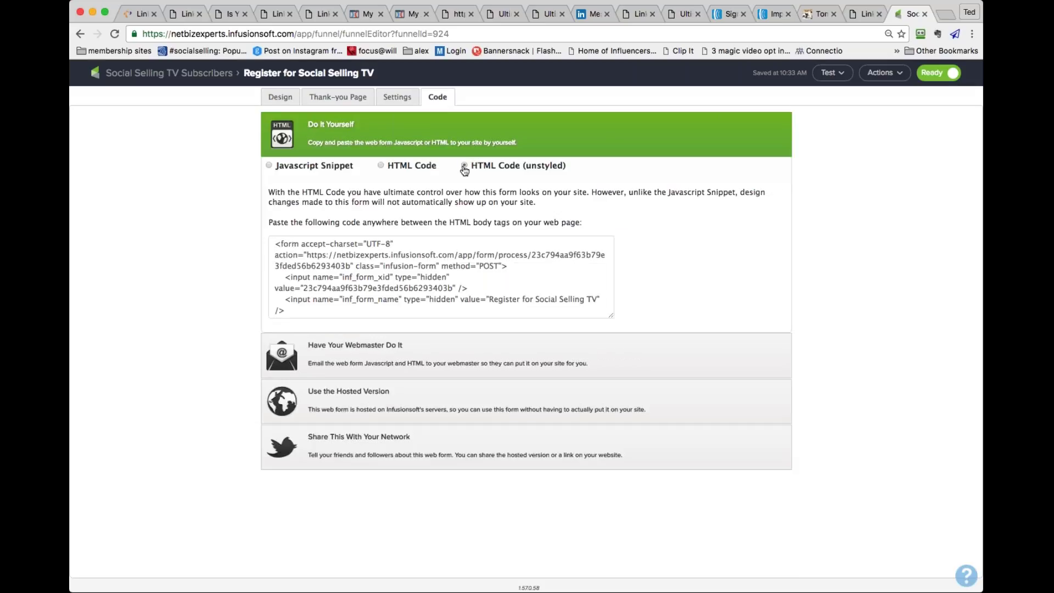
left_click(379, 255)
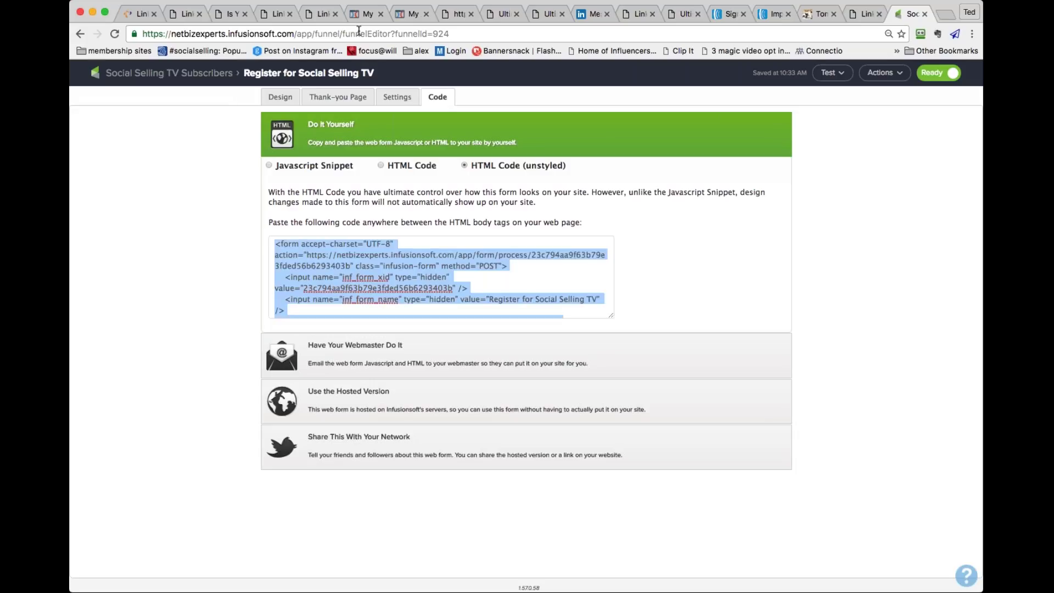
In the ClickFunnels opt-in page's email settings, choose Integrate Existing Form, paste the copied form code, then save and preview the page
left_click(368, 15)
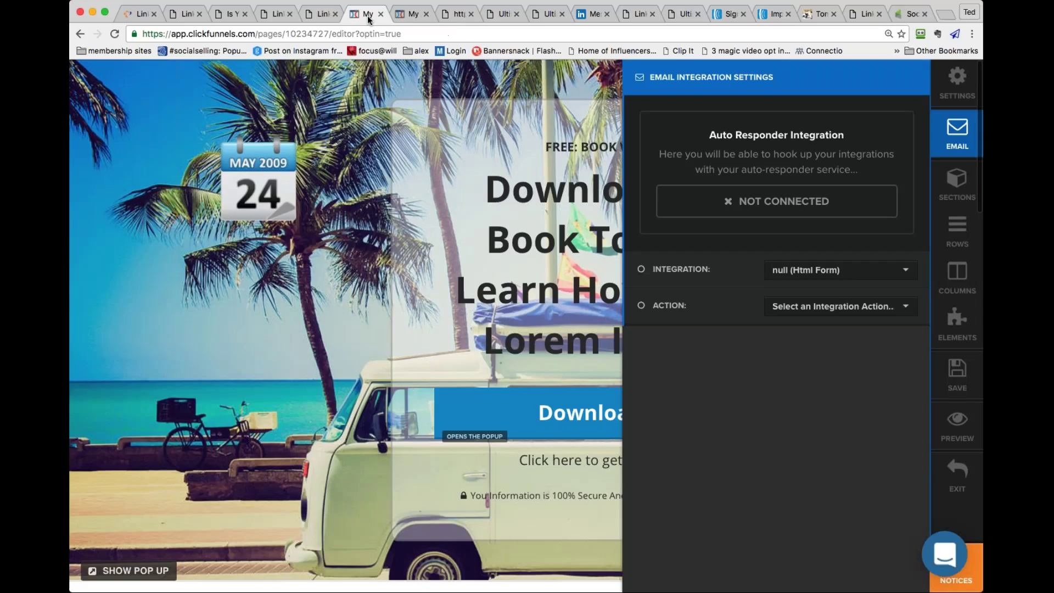
left_click(829, 309)
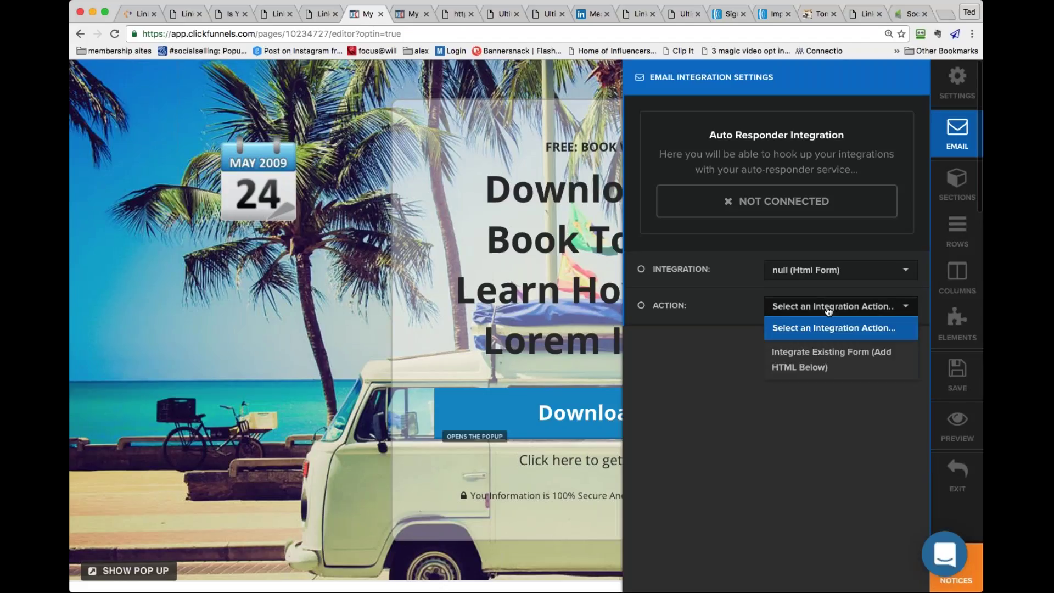
left_click(814, 358)
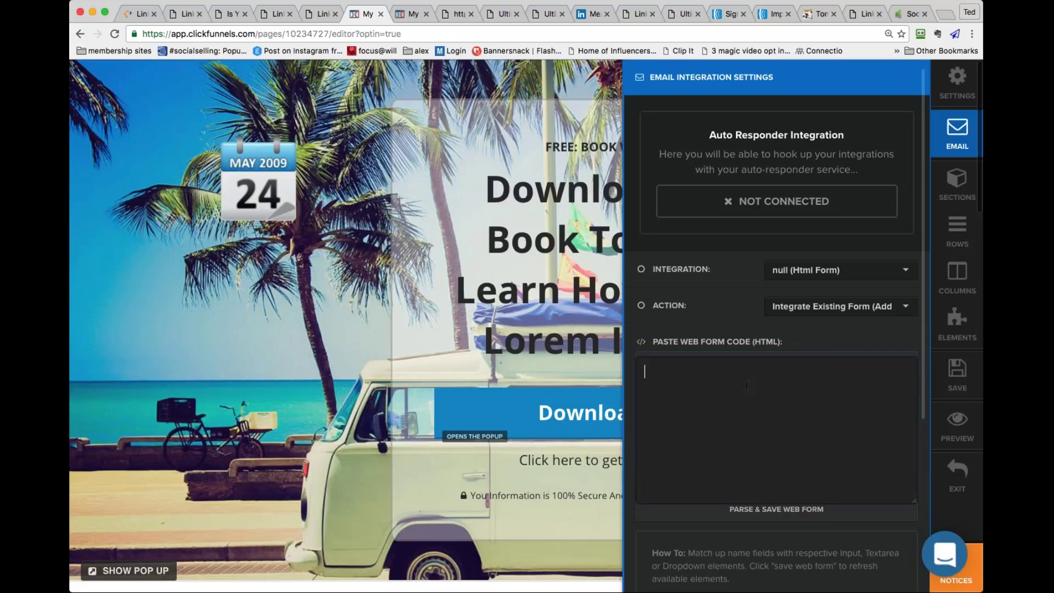
key("super+v")
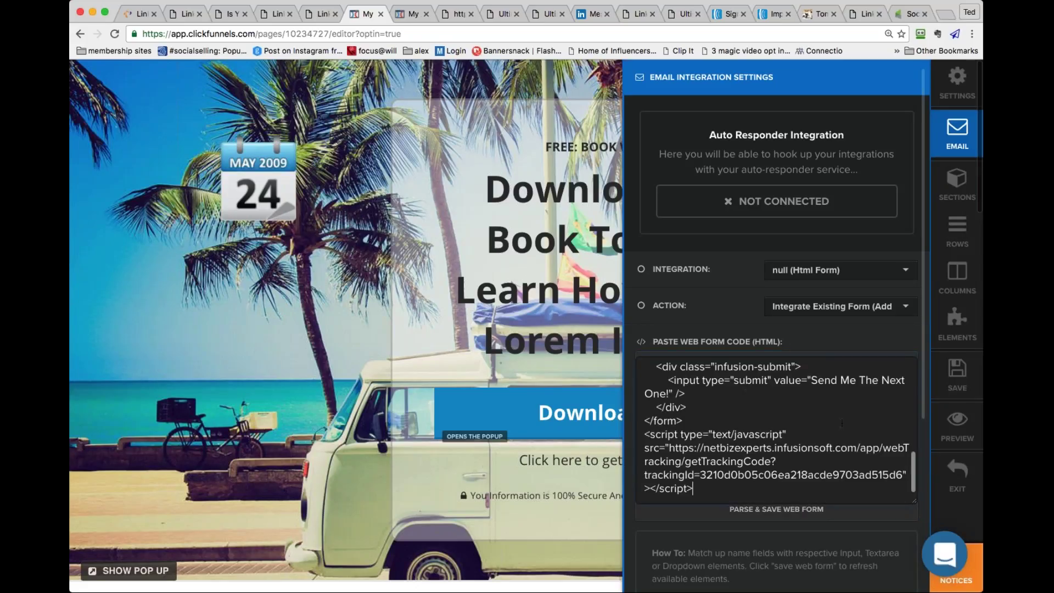
left_click(957, 374)
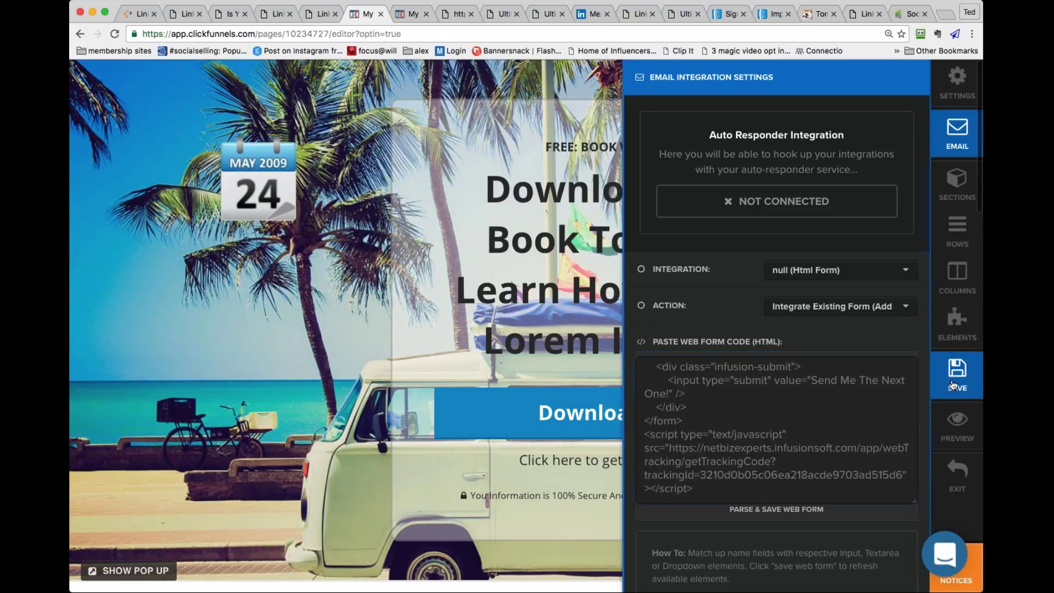
left_click(962, 431)
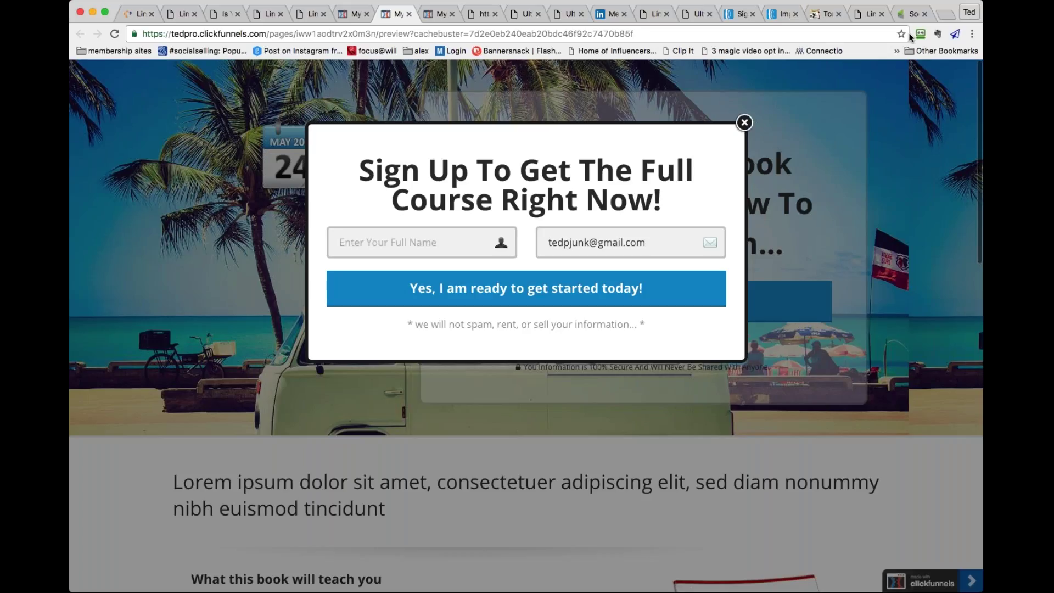
Close the two browser tabs just before the ClickFunnels editor and return to the opt-in page editor
left_click(912, 13)
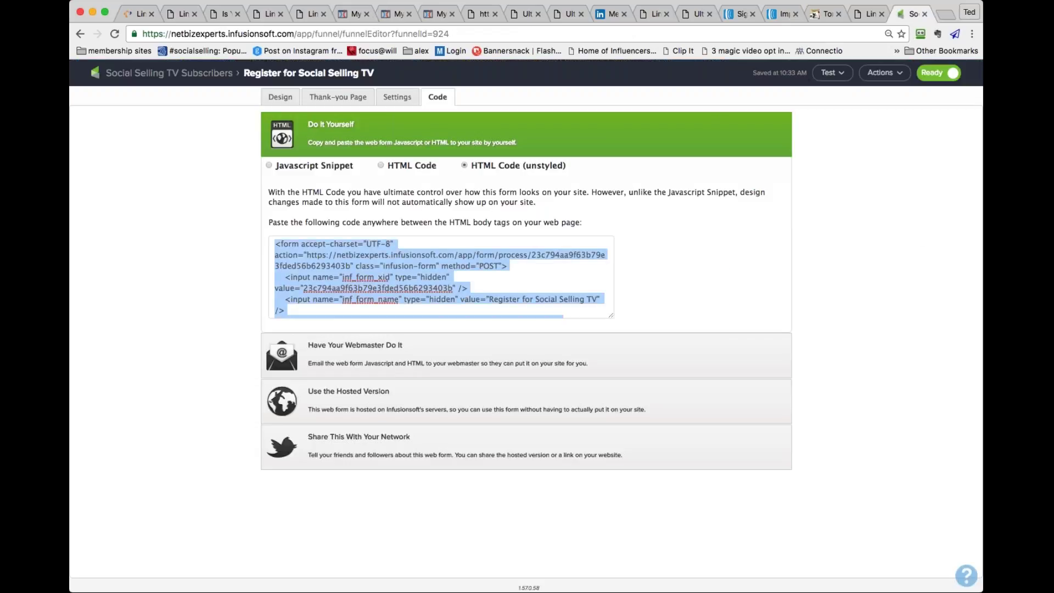
key("super+Tab")
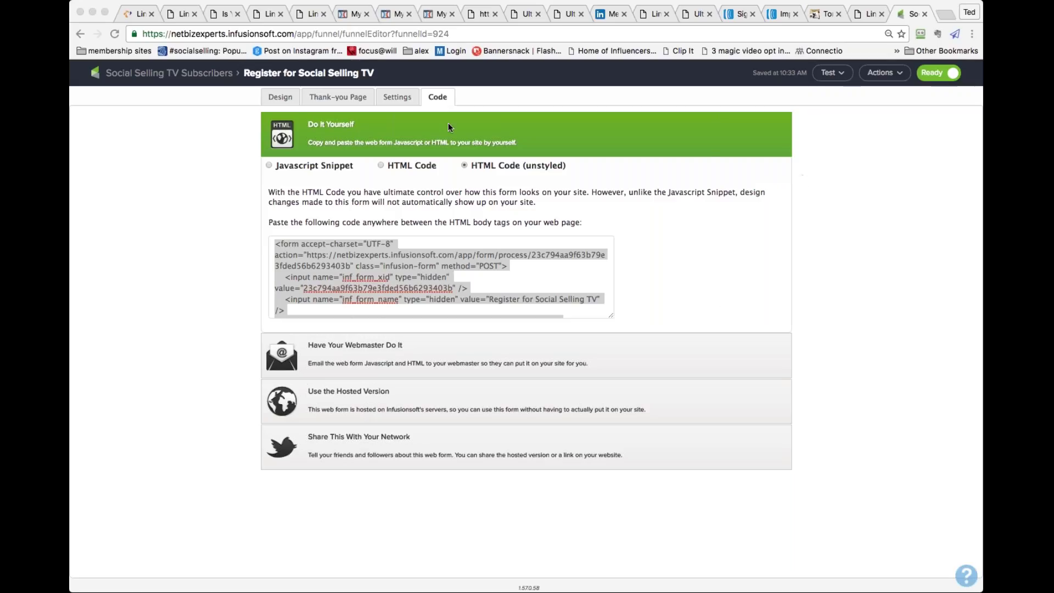
left_click(280, 14)
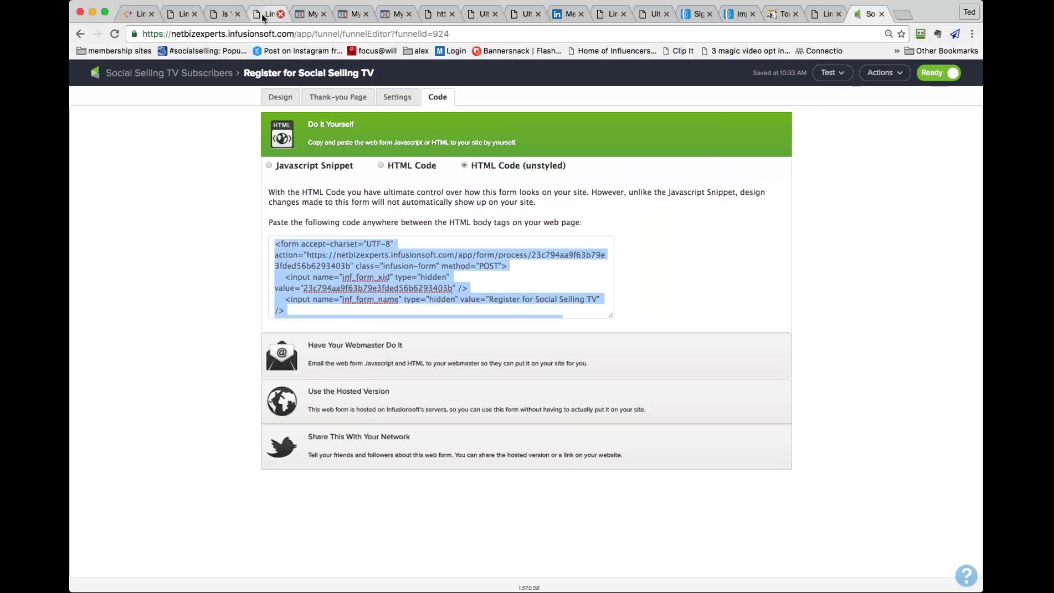
left_click(280, 14)
left_click(280, 16)
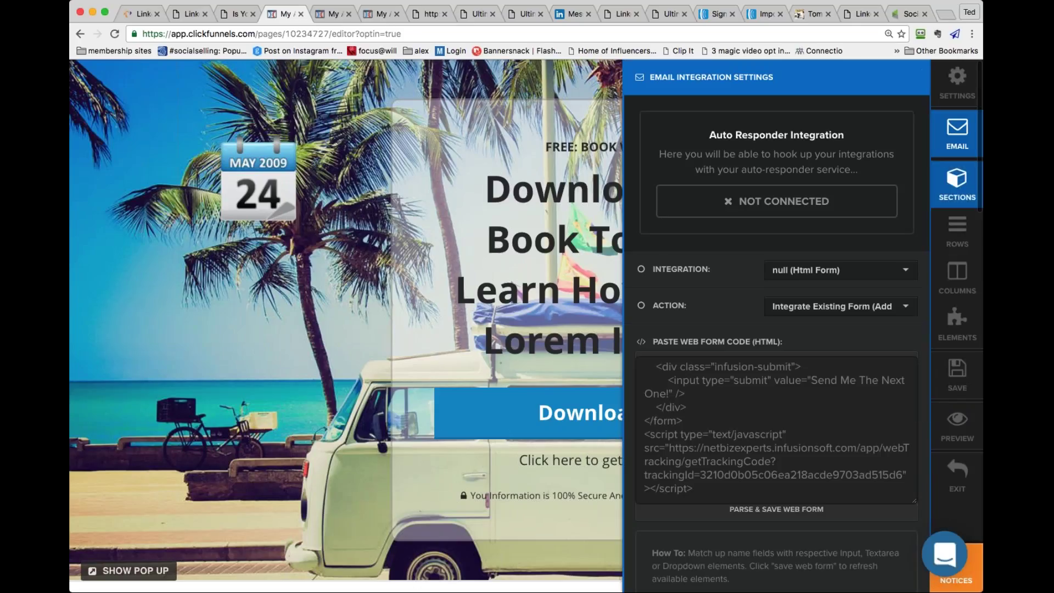
Exit the page editor and review the Saturday funnel's Optin step overview
left_click(967, 473)
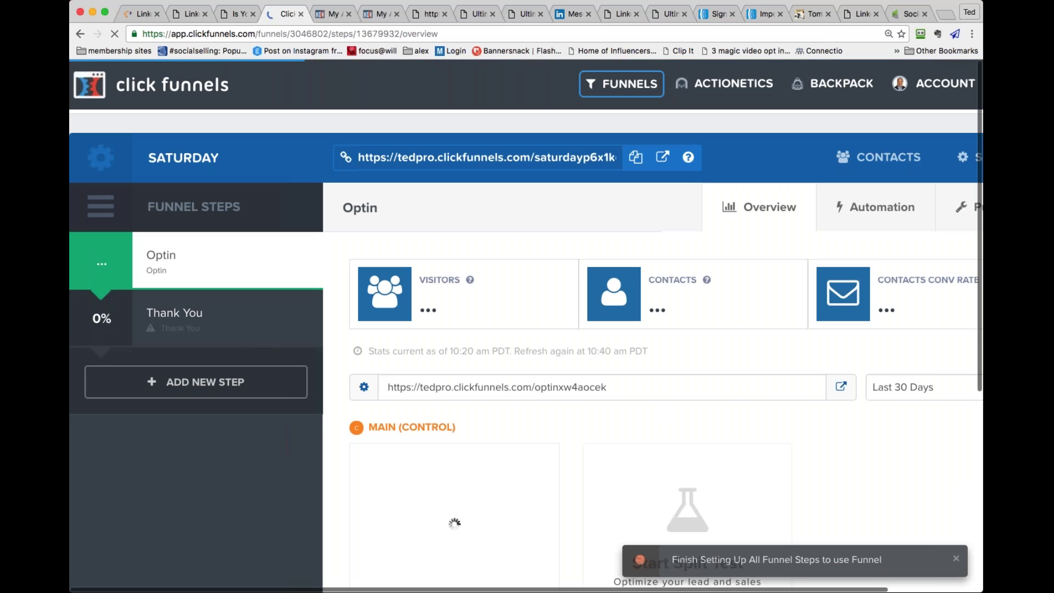
scroll(526, 326, "down", 5)
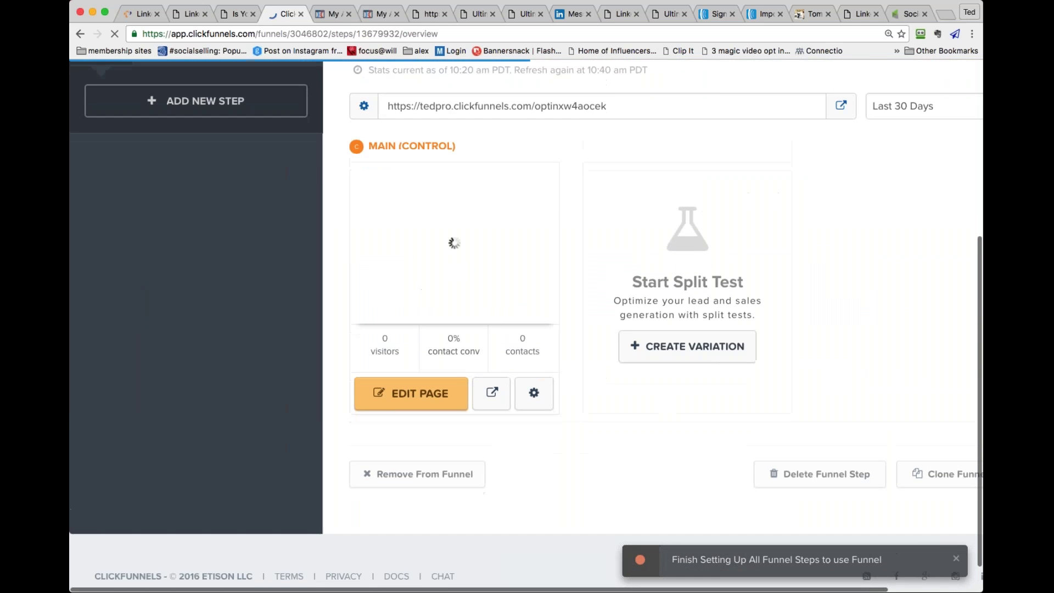
scroll(526, 324, "up", 1)
scroll(526, 324, "up", 1)
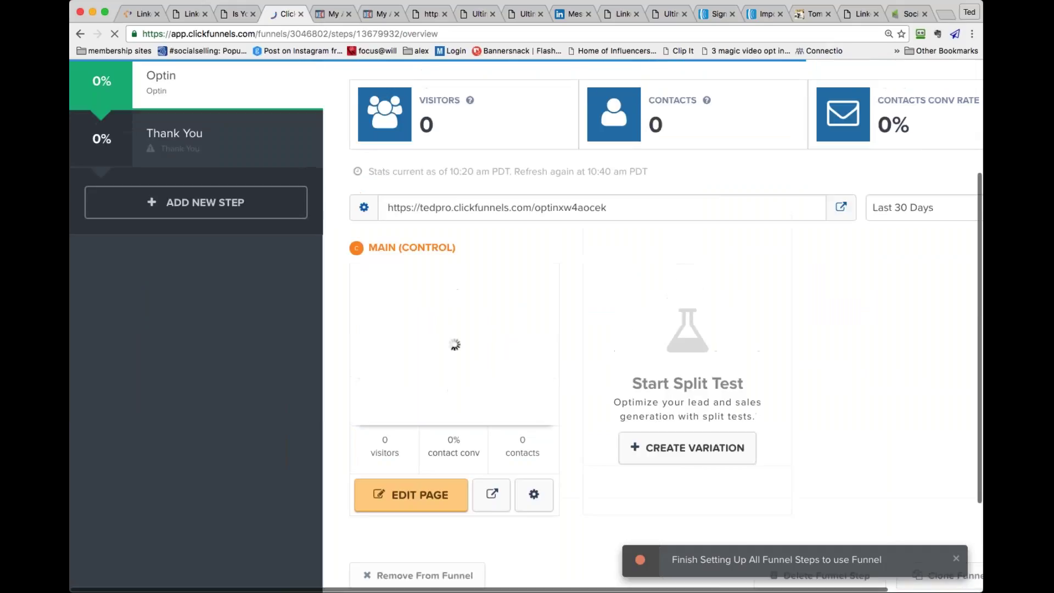
scroll(526, 324, "up", 2)
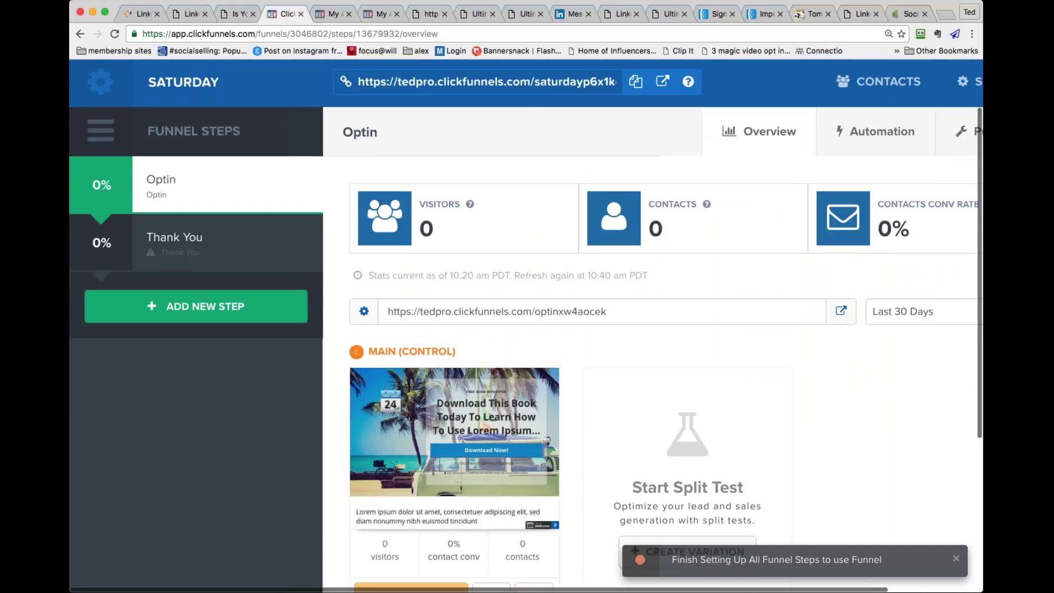
Open the funnel's Thank You step, browse the thank-you templates and preview the Social Thank You template
left_click(188, 243)
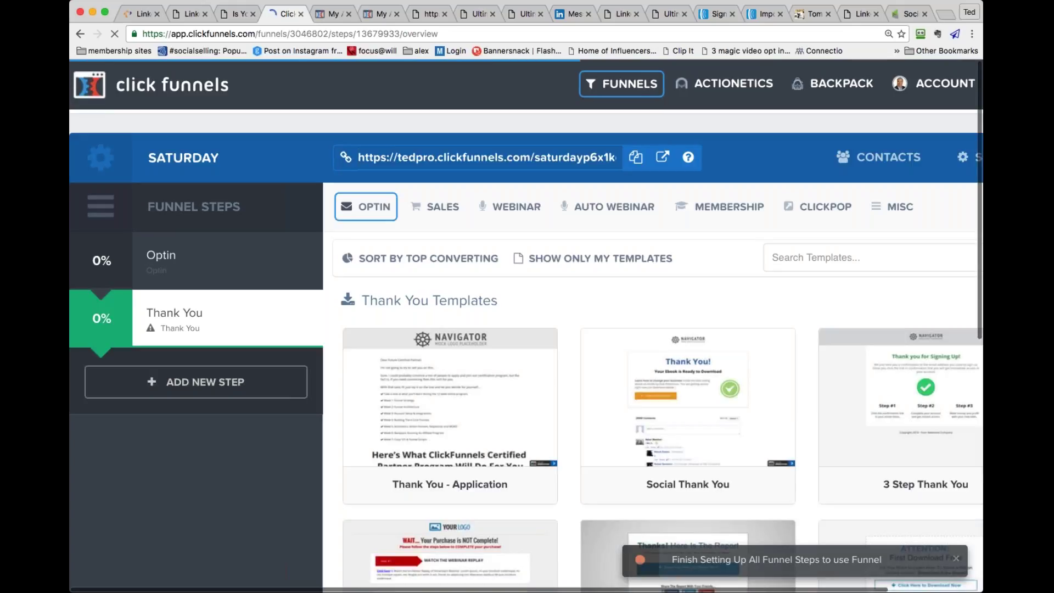
mouse_move(602, 388)
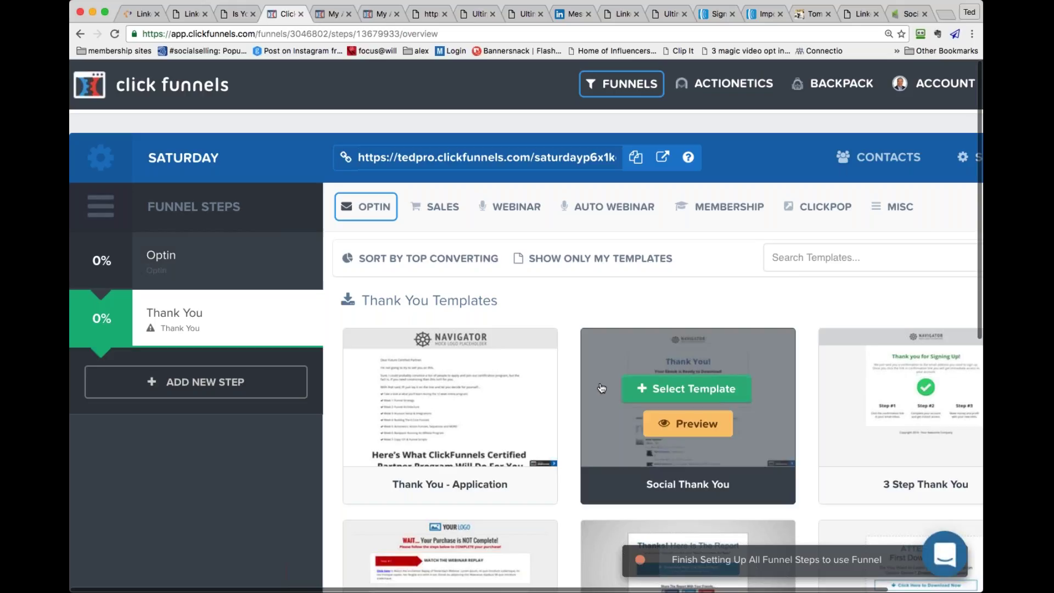
scroll(602, 388, "down", 6)
mouse_move(433, 265)
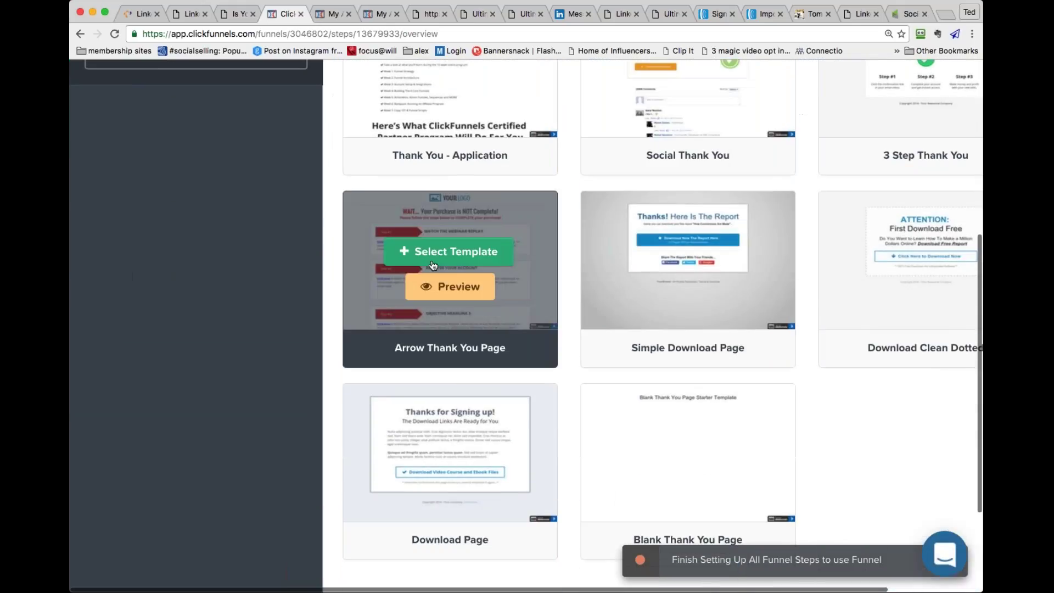
mouse_move(701, 241)
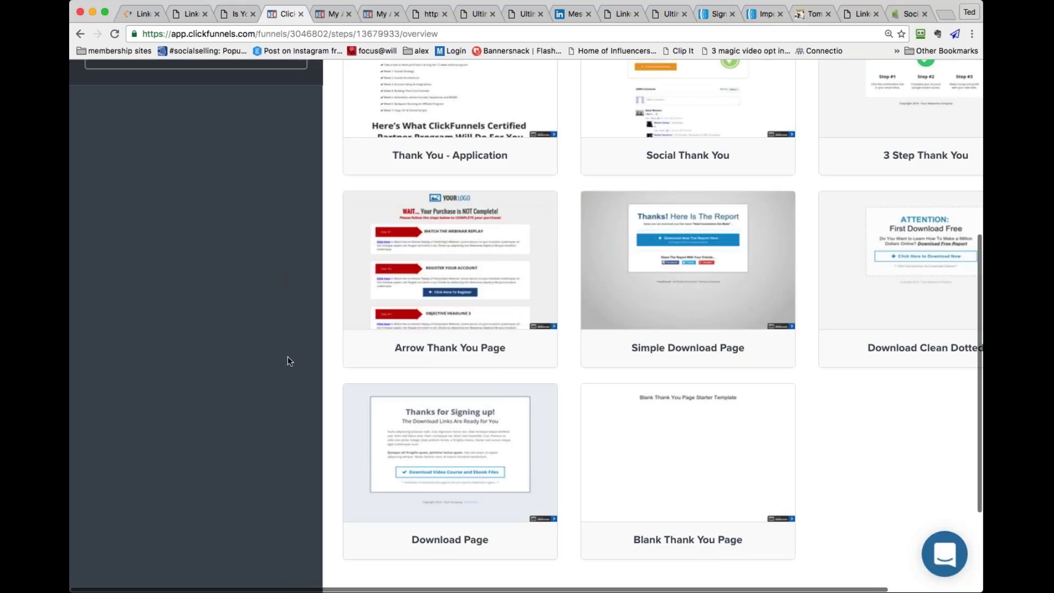
scroll(311, 374, "up", 1)
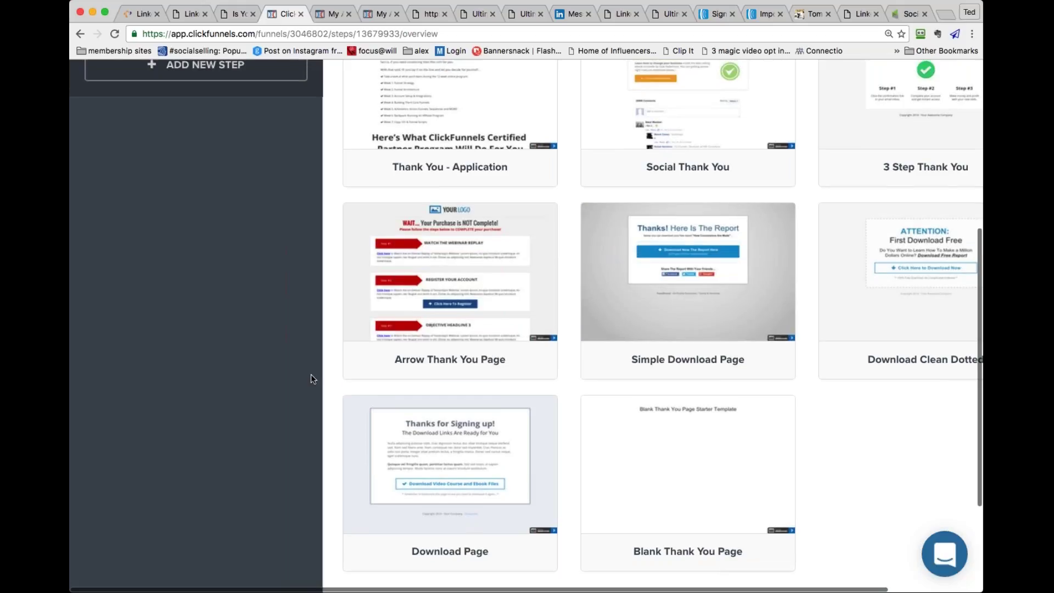
scroll(310, 375, "up", 5)
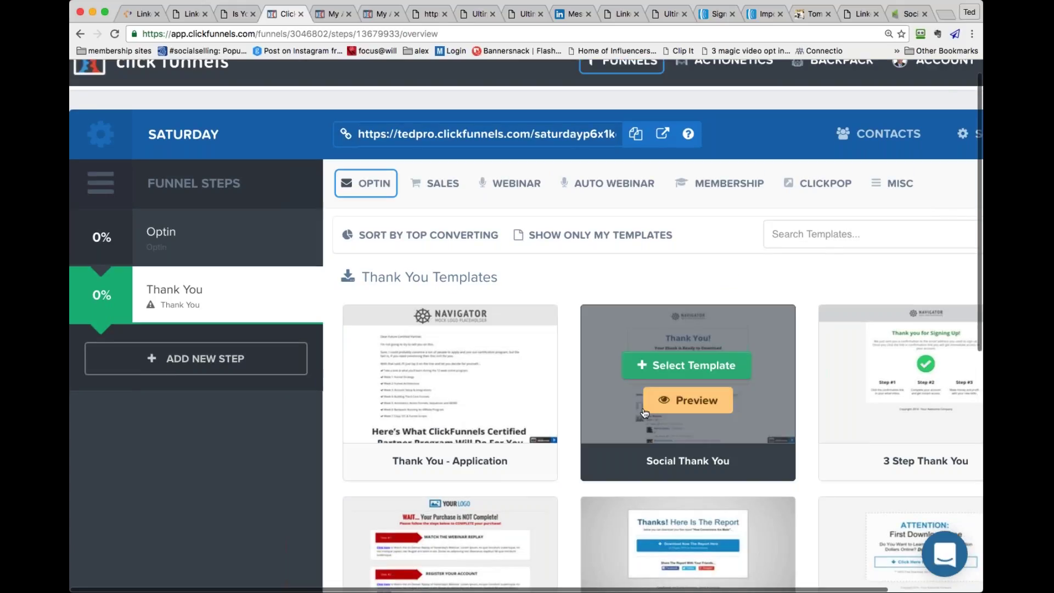
left_click(693, 388)
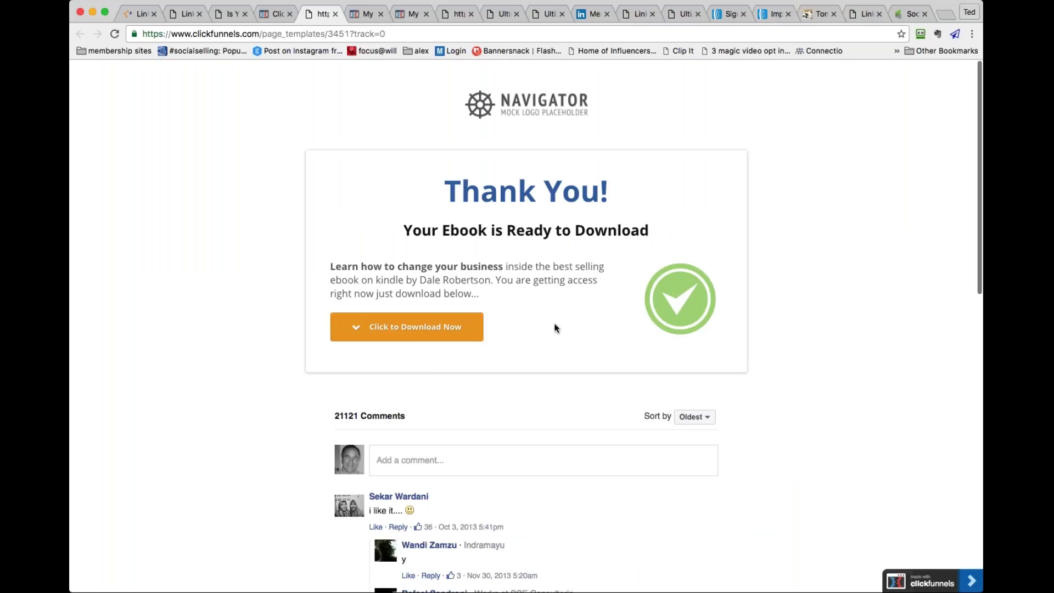
Look over the Social Thank You template preview, then return to the Saturday funnel and browse the remaining thank-you templates
scroll(555, 327, "down", 1)
scroll(555, 328, "up", 1)
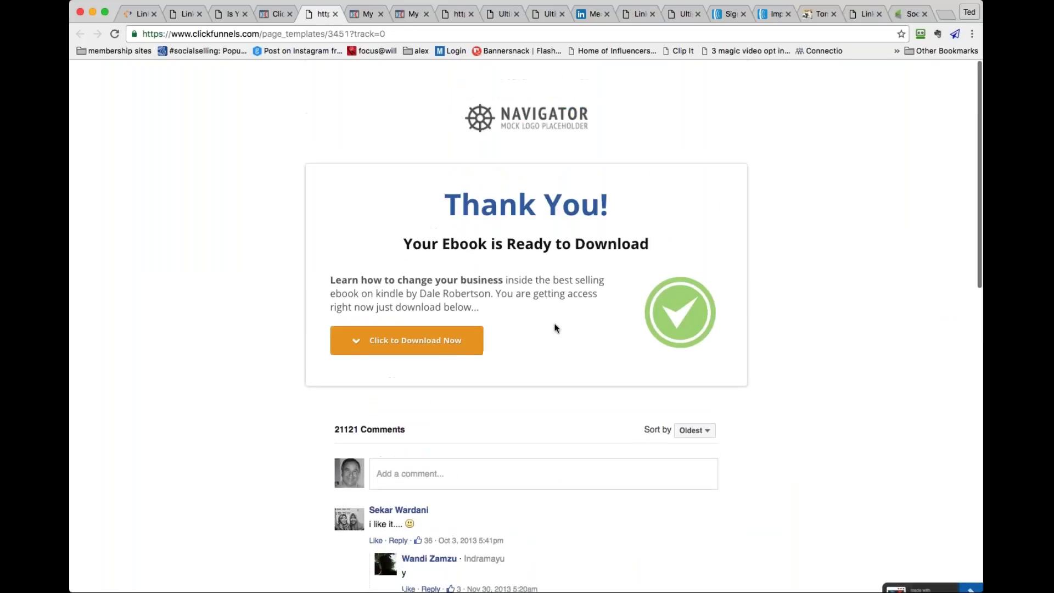
left_click(279, 14)
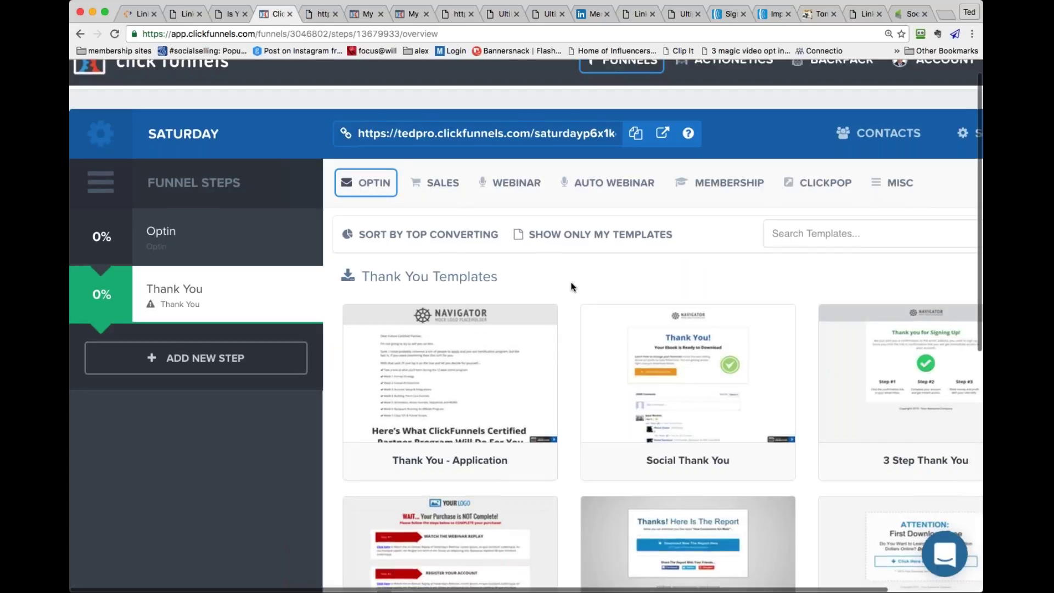
scroll(571, 287, "down", 5)
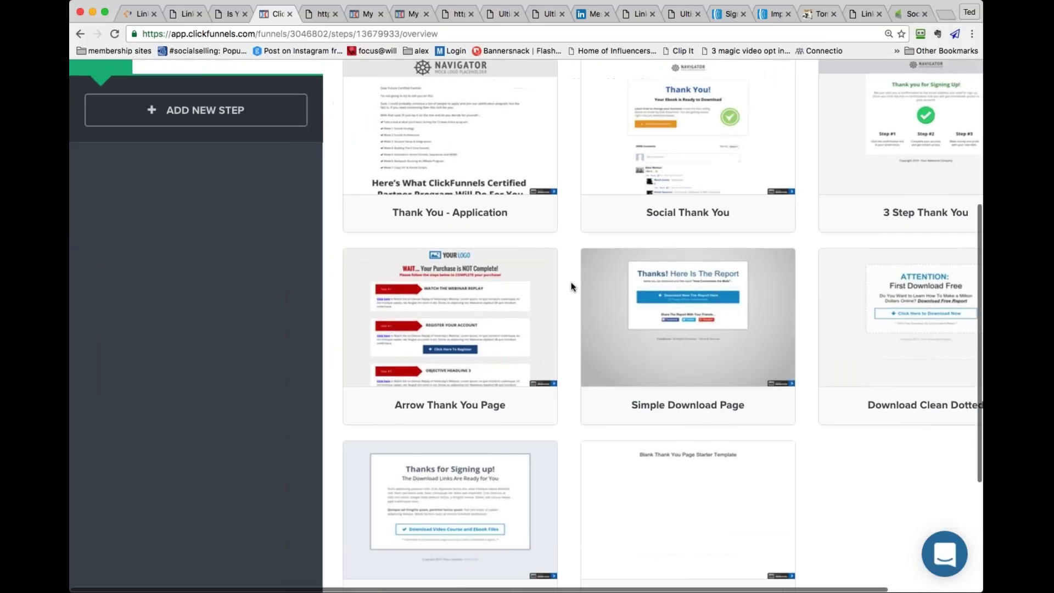
scroll(571, 285, "up", 6)
Go to the list of all funnels and open the LI Optin + $4.95 LinkedIn Book Offer funnel from the LinkedIn group
mouse_move(607, 93)
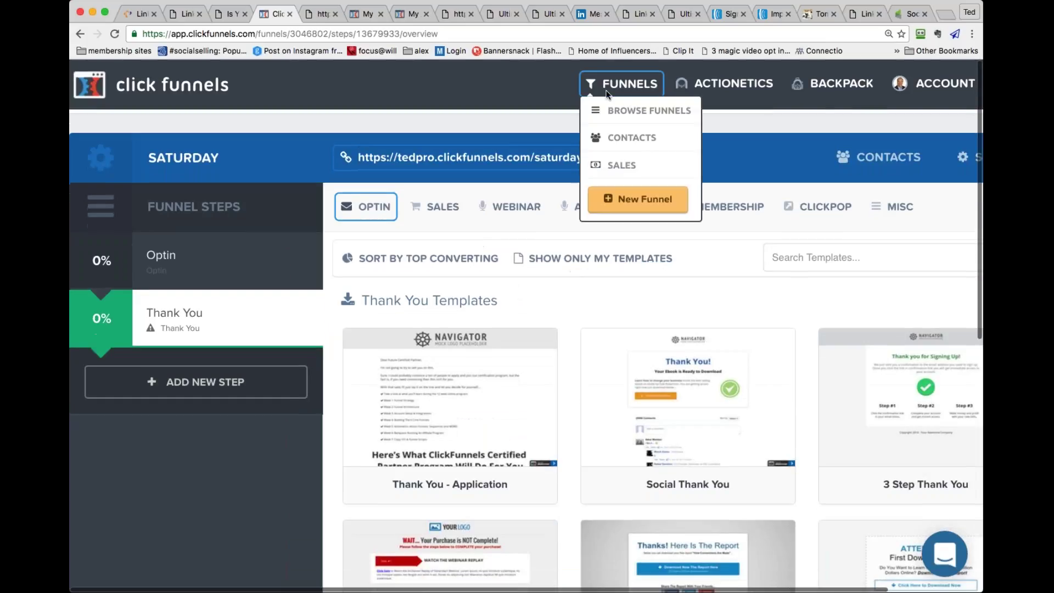
left_click(616, 115)
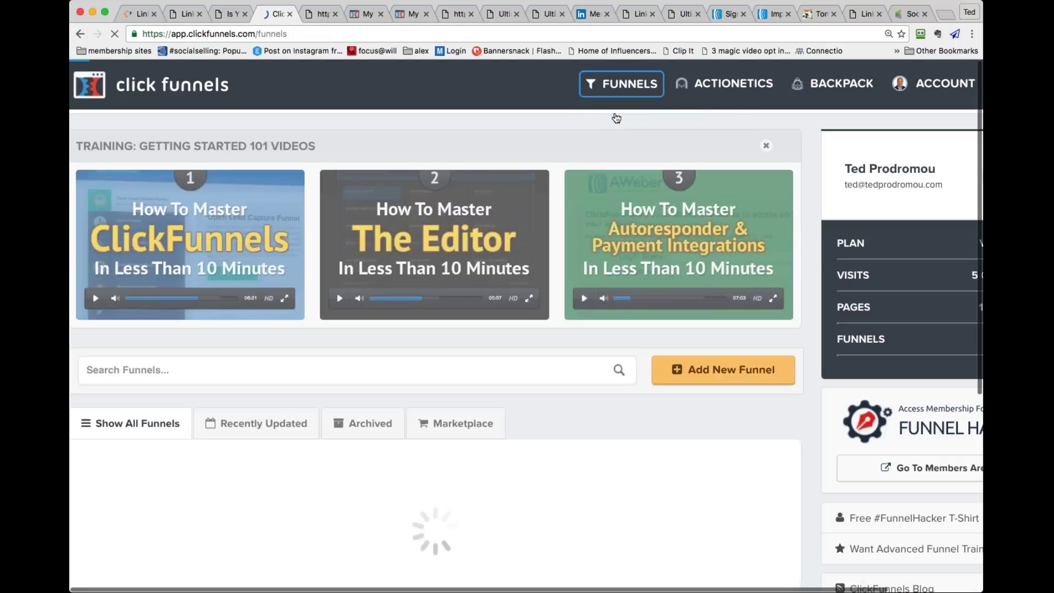
scroll(617, 118, "down", 1)
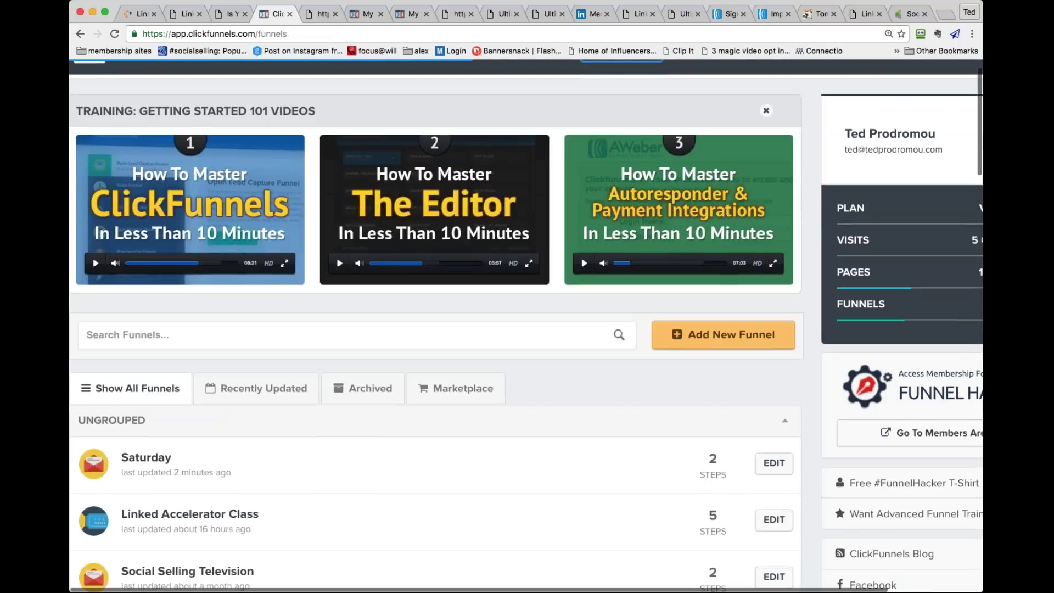
scroll(528, 326, "down", 12)
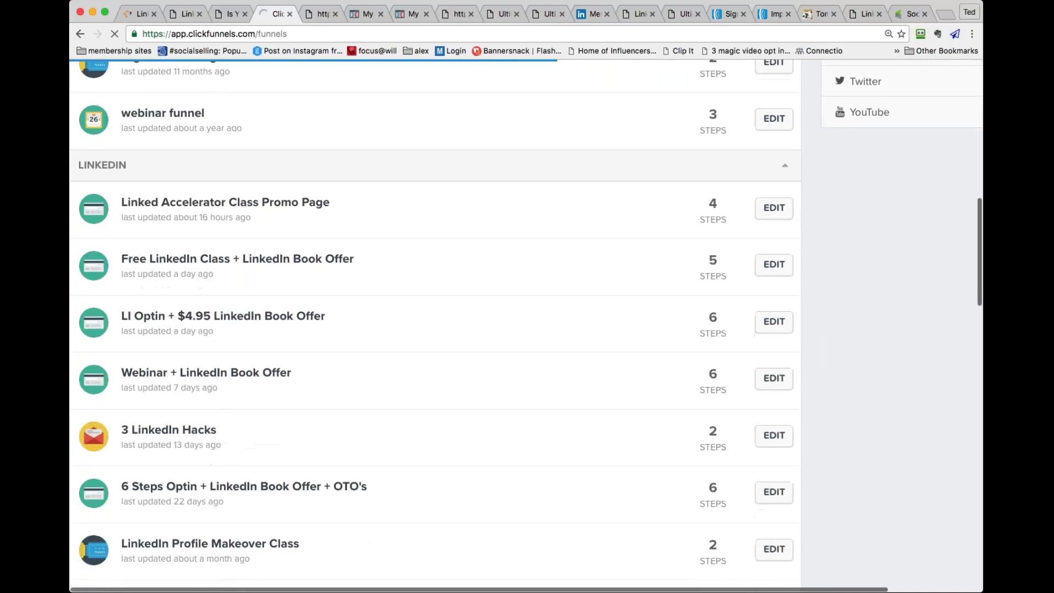
scroll(211, 353, "down", 1)
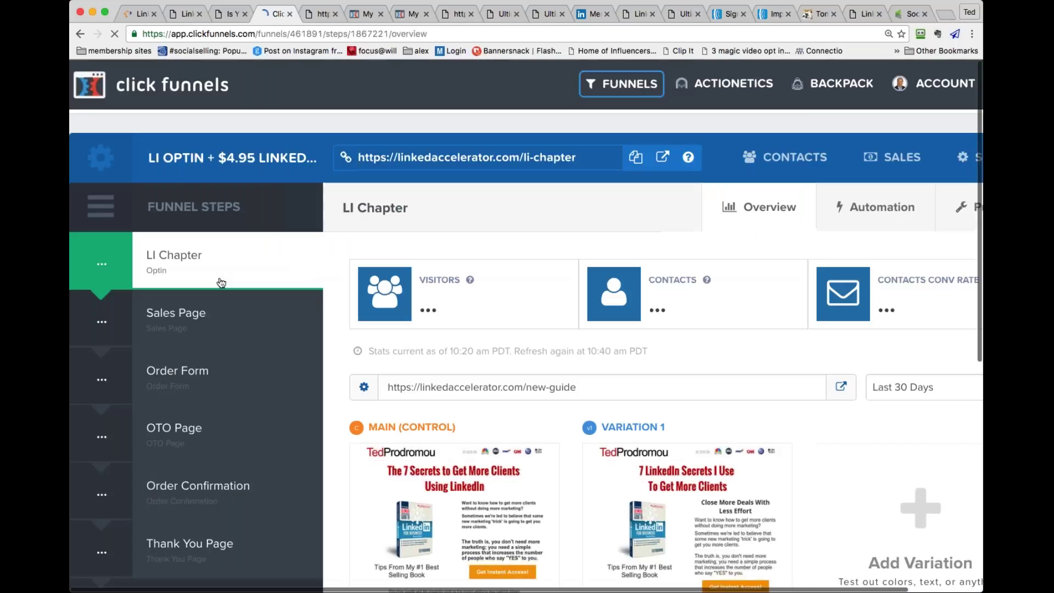
Review the overview of the LI Chapter opt-in step, including its statistics, main version and Variation 1
scroll(221, 283, "down", 2)
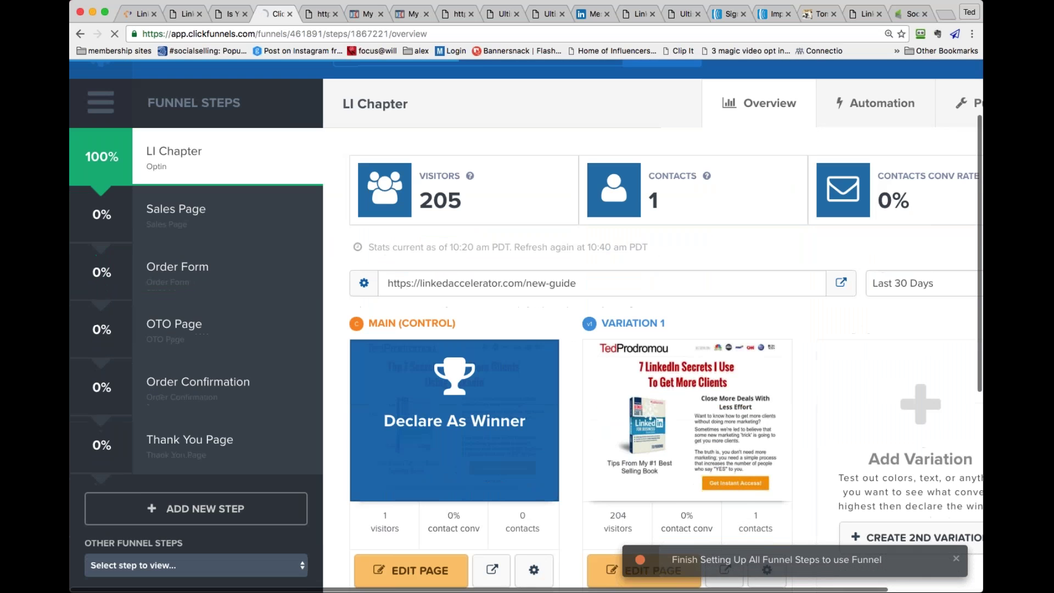
scroll(526, 325, "down", 1)
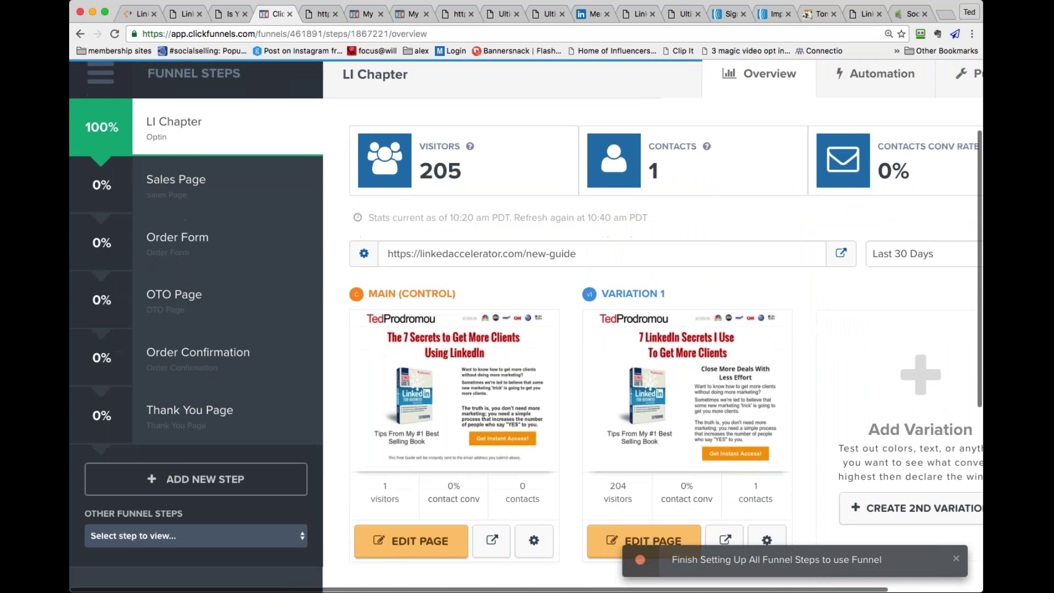
scroll(547, 483, "down", 2)
scroll(547, 483, "up", 5)
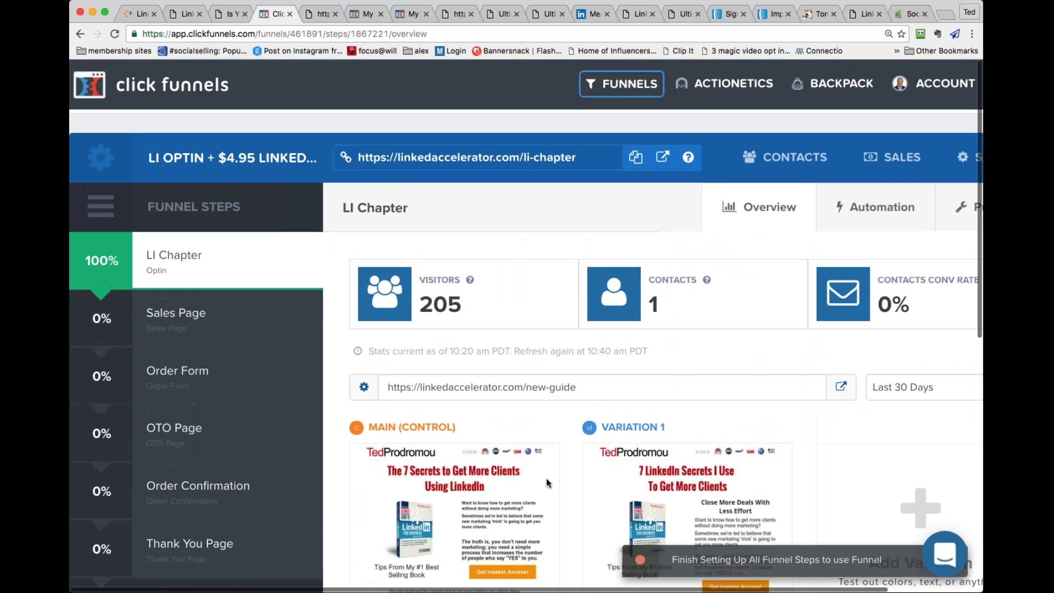
Open the funnel's Sales Page step, review its two versions and preview the main control page
left_click(175, 318)
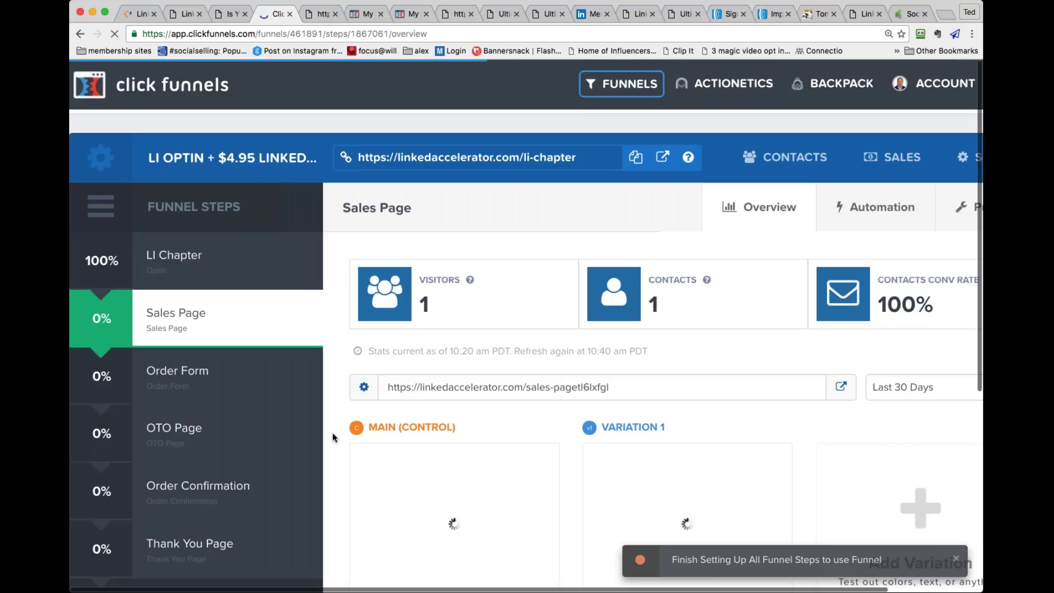
scroll(332, 433, "down", 1)
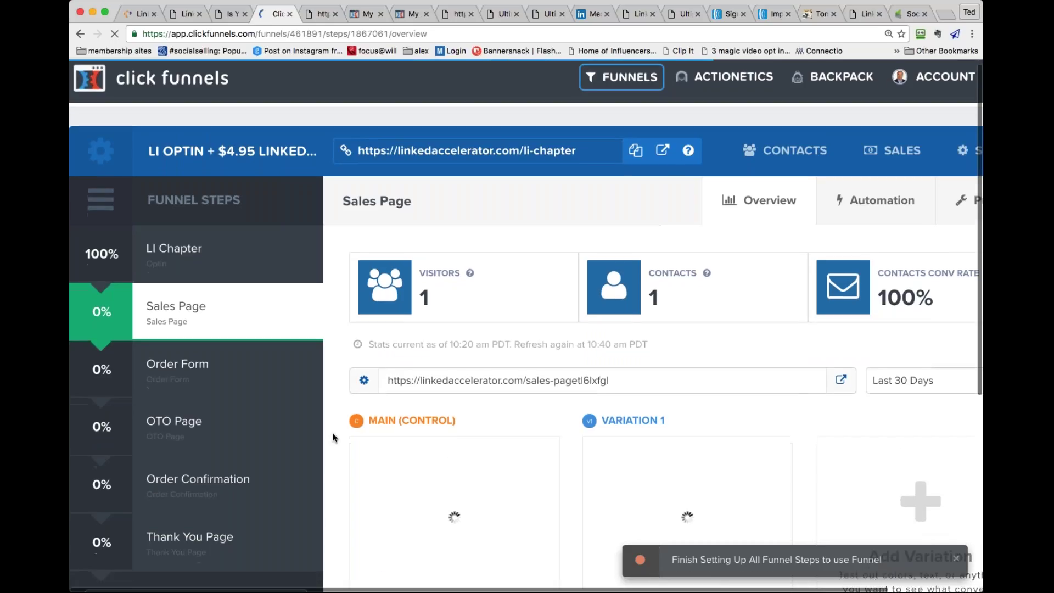
scroll(332, 434, "down", 3)
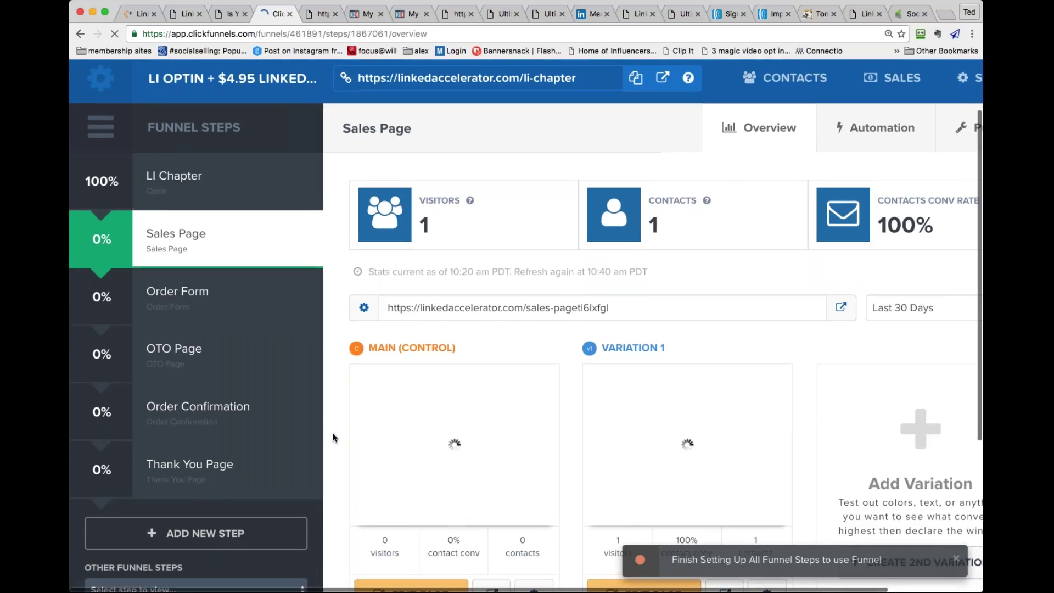
scroll(332, 438, "down", 1)
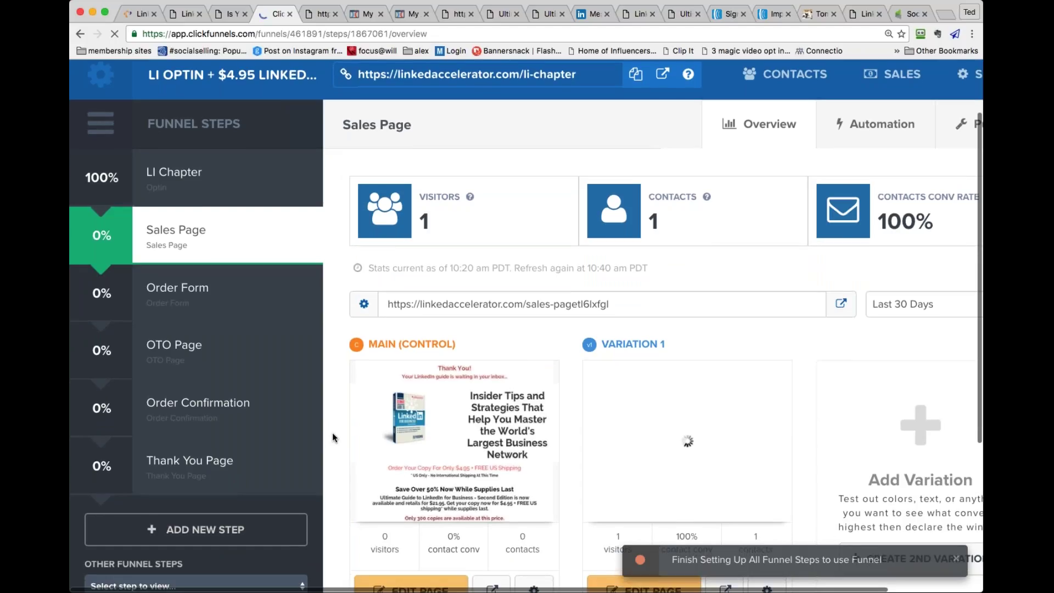
scroll(332, 438, "down", 7)
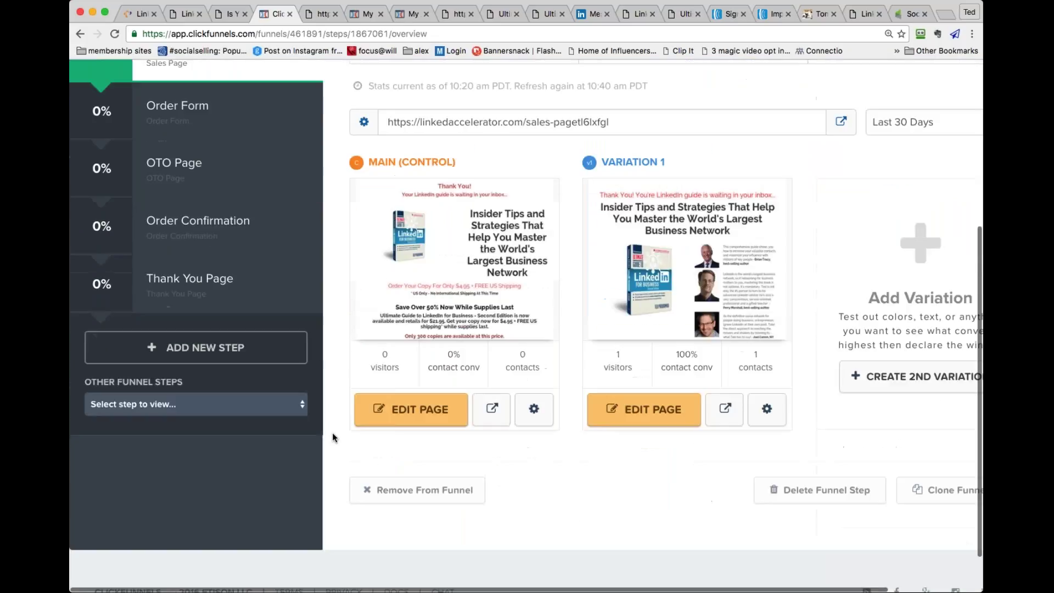
scroll(332, 438, "down", 1)
left_click(491, 383)
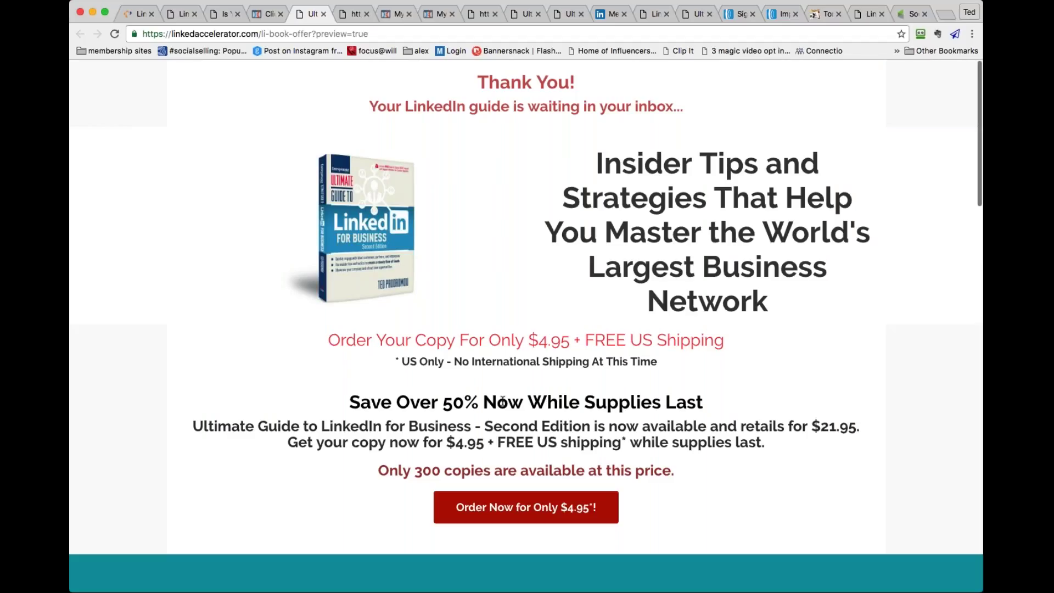
Read through the $4.95 LinkedIn book offer preview down to its closing order section, then return to the funnel overview
scroll(503, 401, "down", 1)
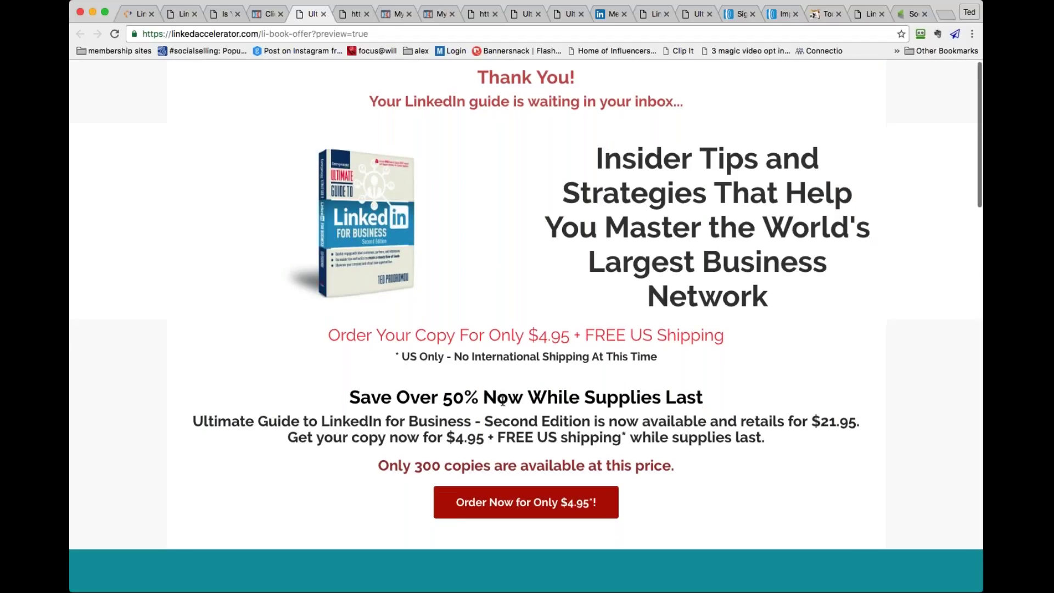
scroll(503, 402, "down", 3)
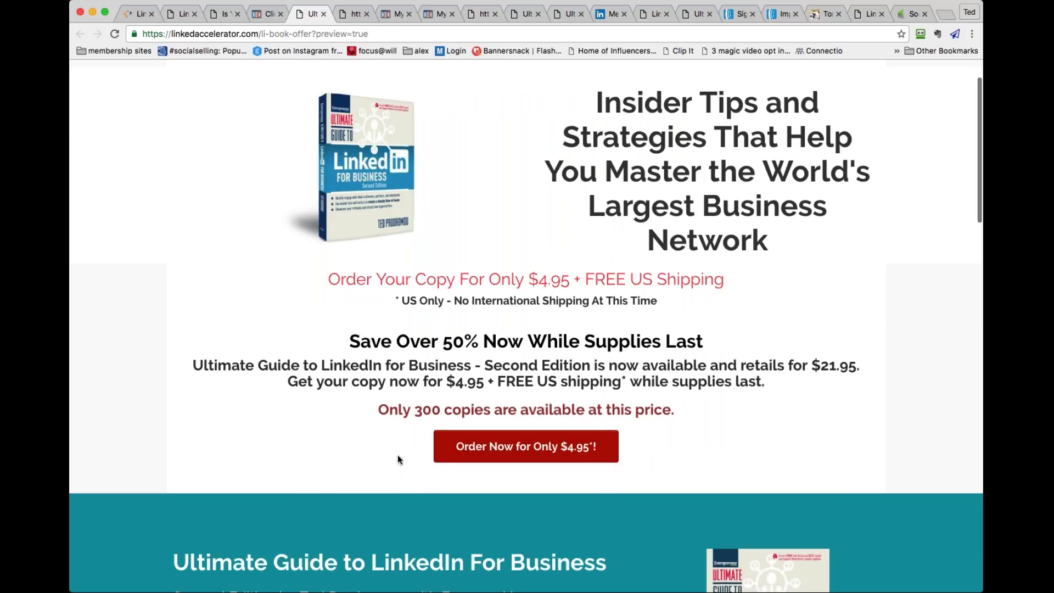
scroll(399, 459, "down", 10)
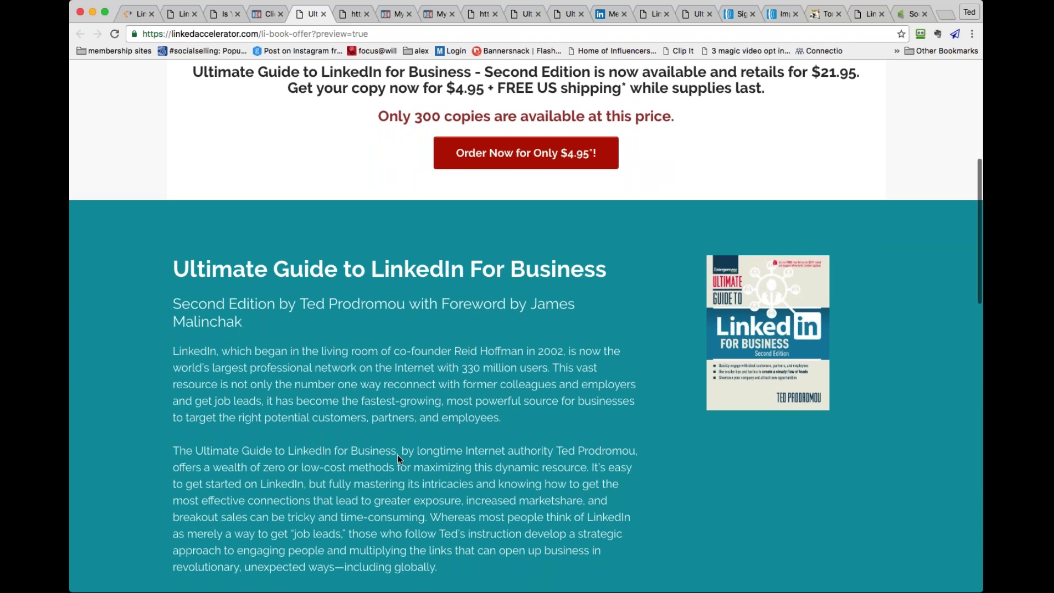
scroll(398, 454, "down", 20)
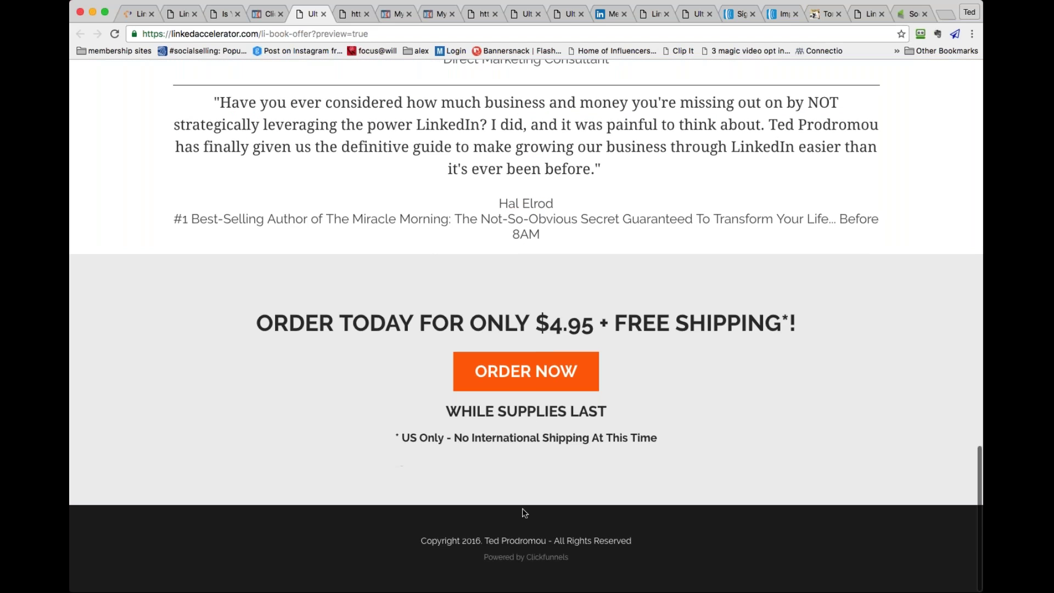
scroll(526, 468, "up", 1)
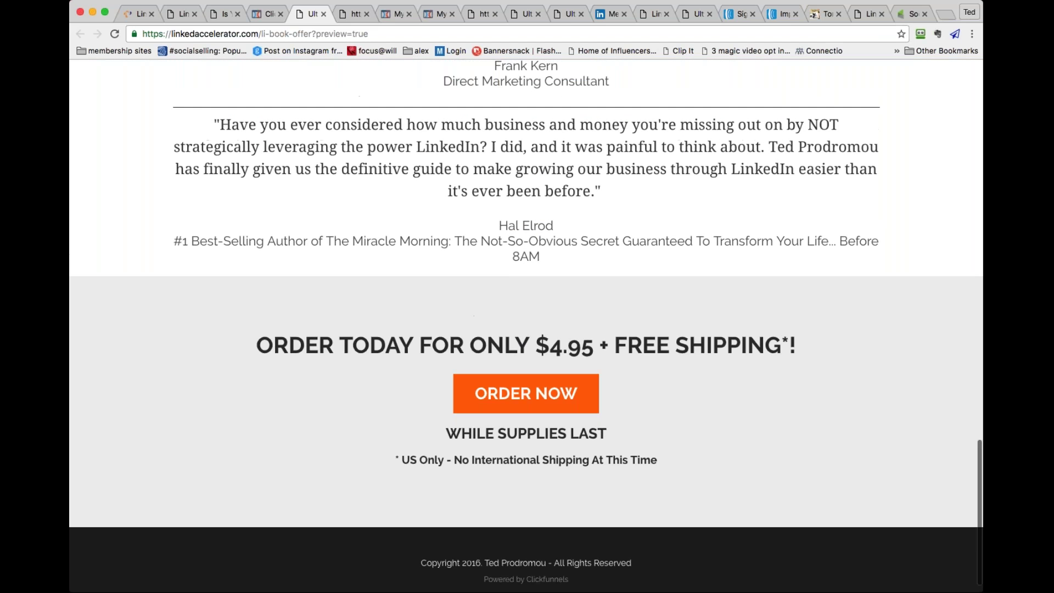
scroll(526, 326, "up", 10)
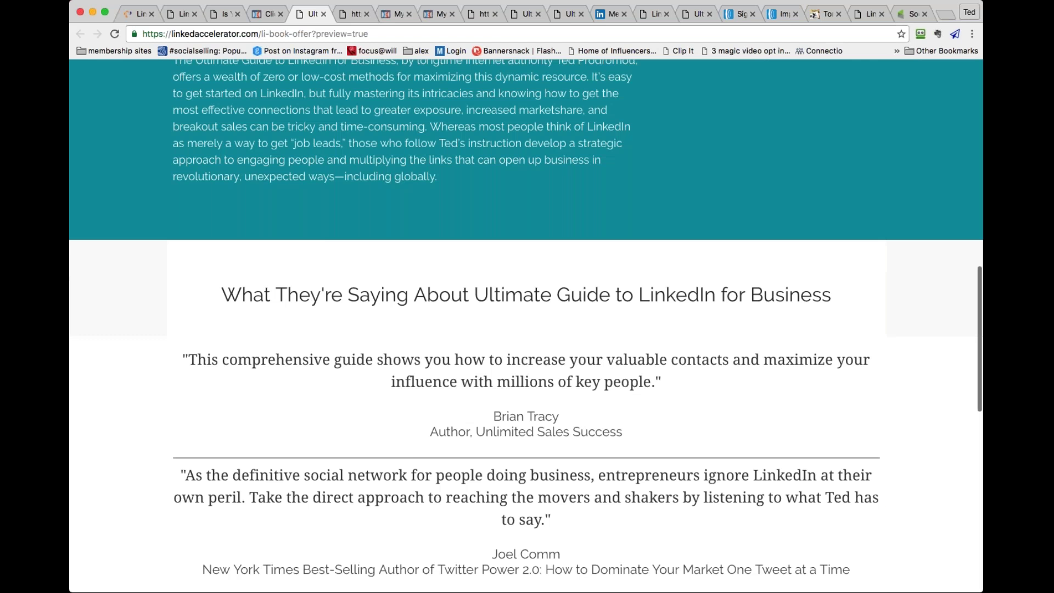
left_click(266, 17)
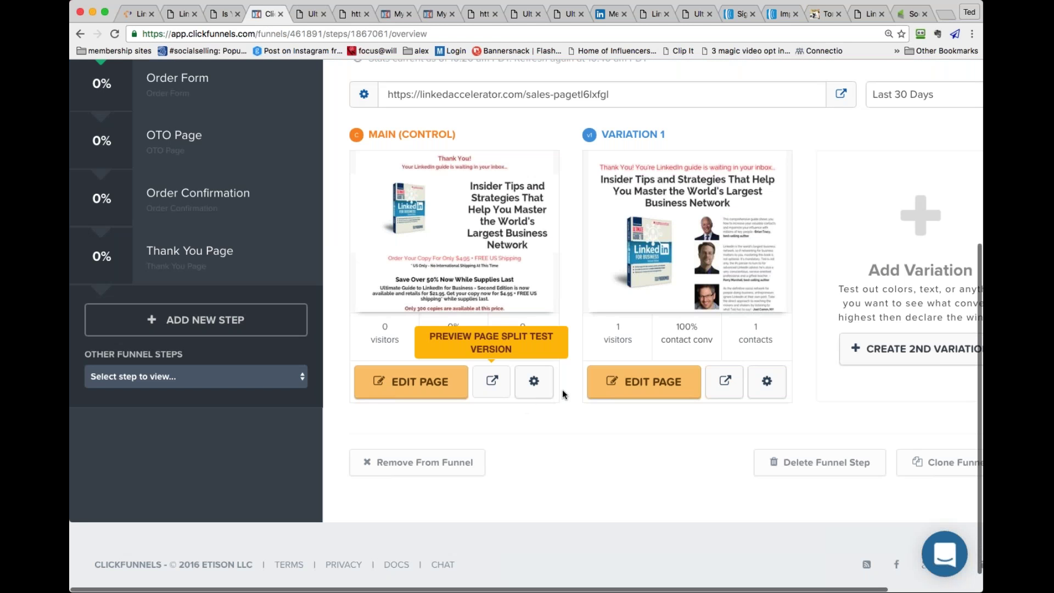
Open the funnel's Order Form step, preview its main control page and return to the step overview
mouse_move(671, 245)
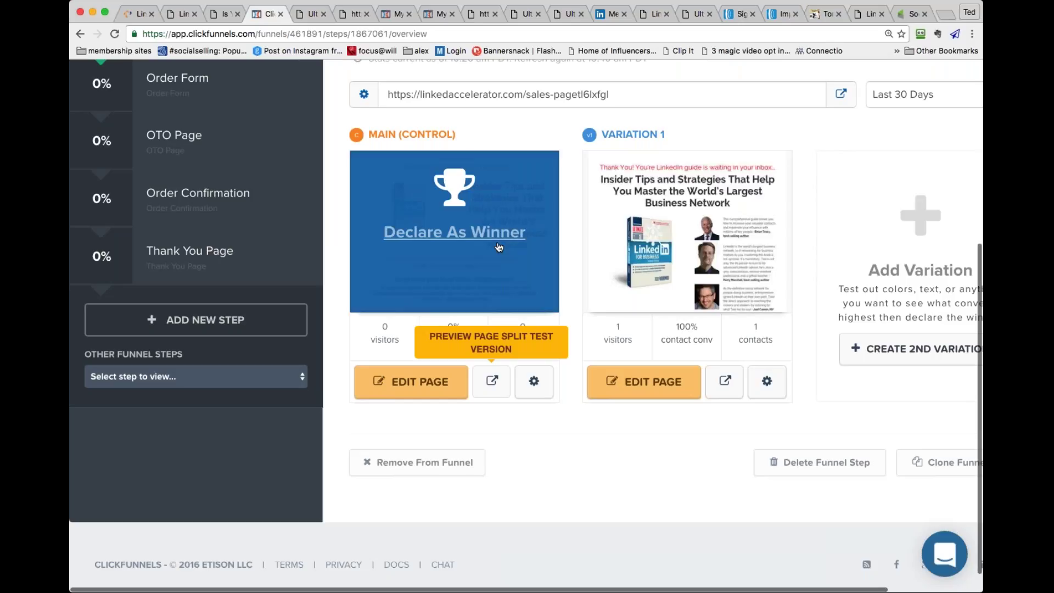
mouse_move(300, 199)
scroll(526, 317, "up", 2)
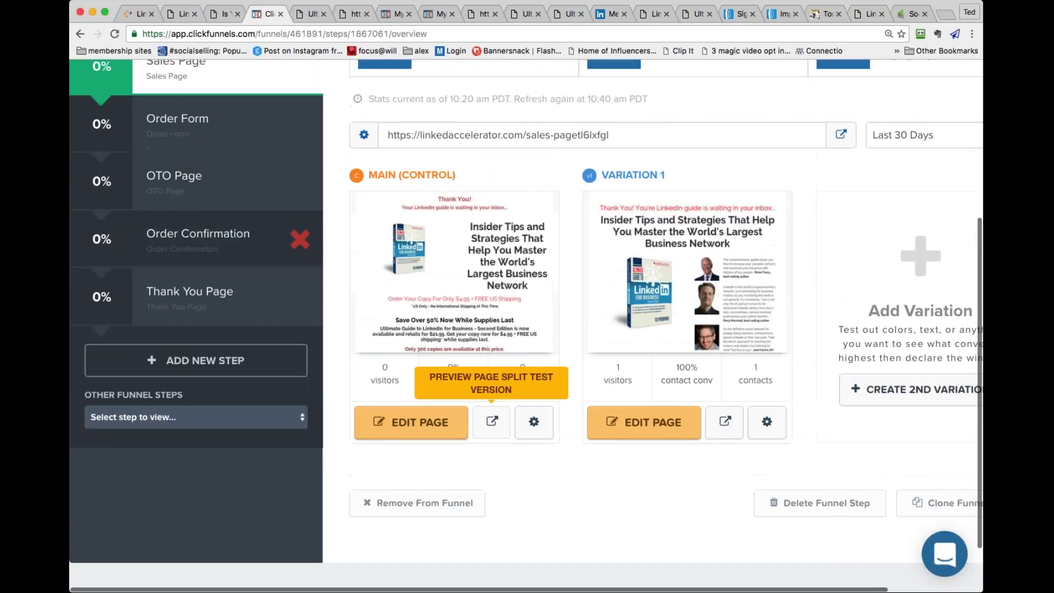
scroll(198, 242, "up", 3)
left_click(181, 196)
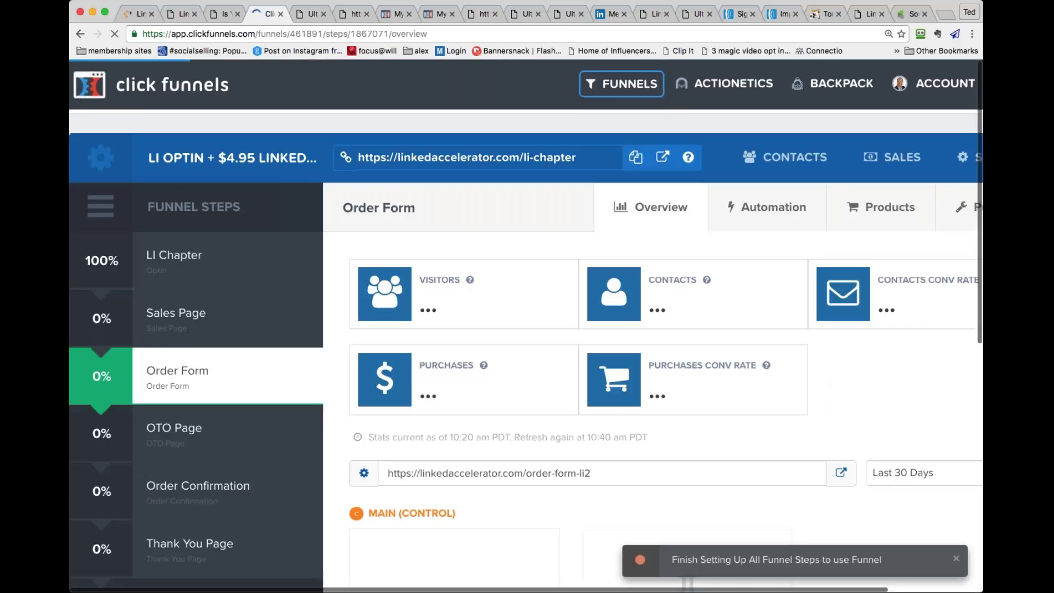
scroll(526, 326, "down", 8)
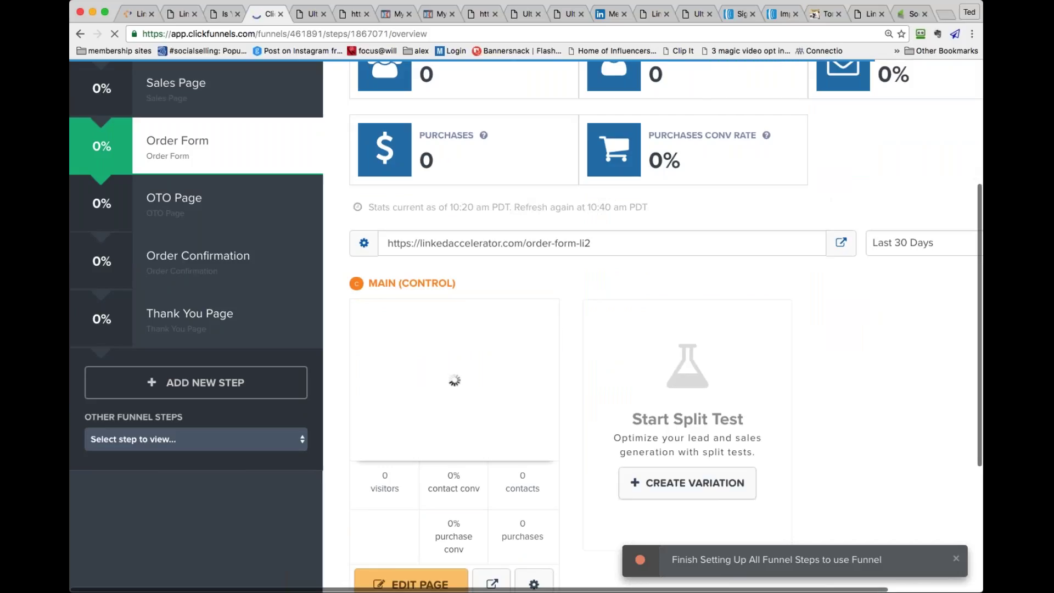
scroll(526, 326, "down", 1)
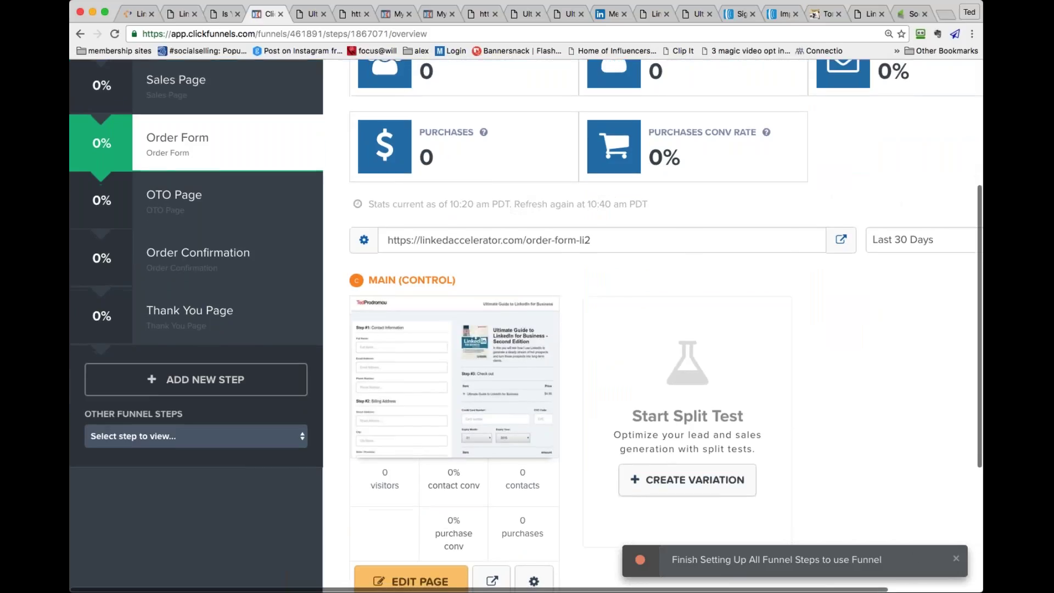
scroll(526, 326, "down", 5)
left_click(490, 452)
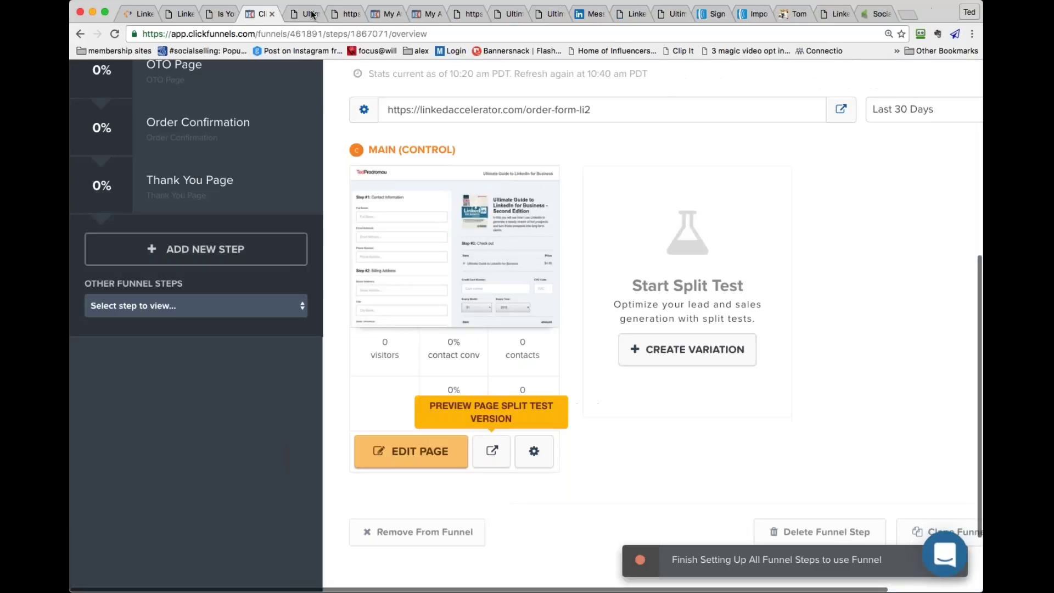
left_click(313, 13)
Open the funnel's OTO Page step and preview its main control page for the Linked Accelerator Home Study Course
scroll(222, 166, "up", 2)
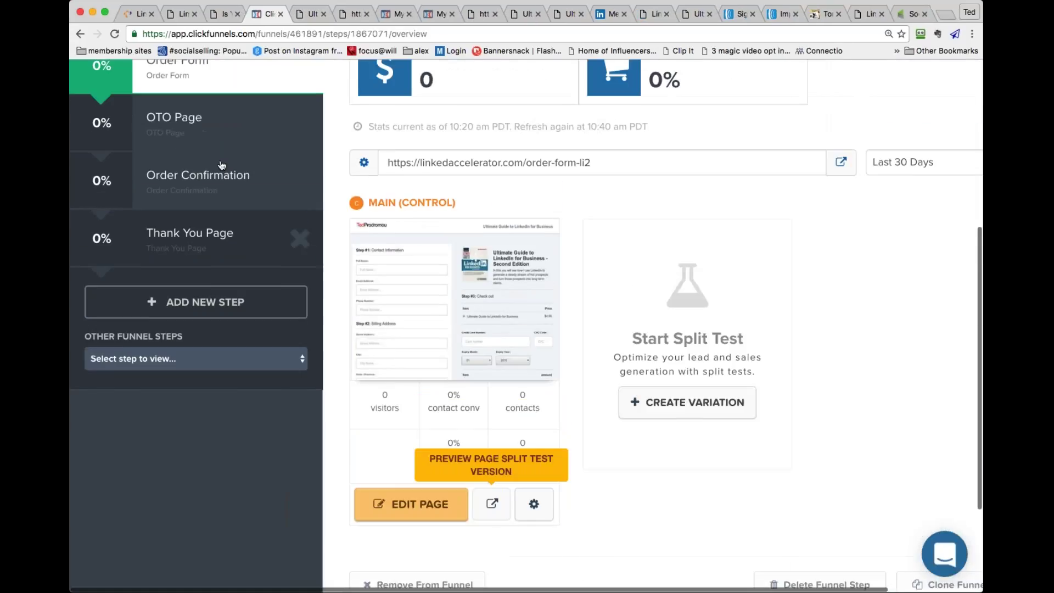
scroll(222, 165, "up", 6)
left_click(178, 289)
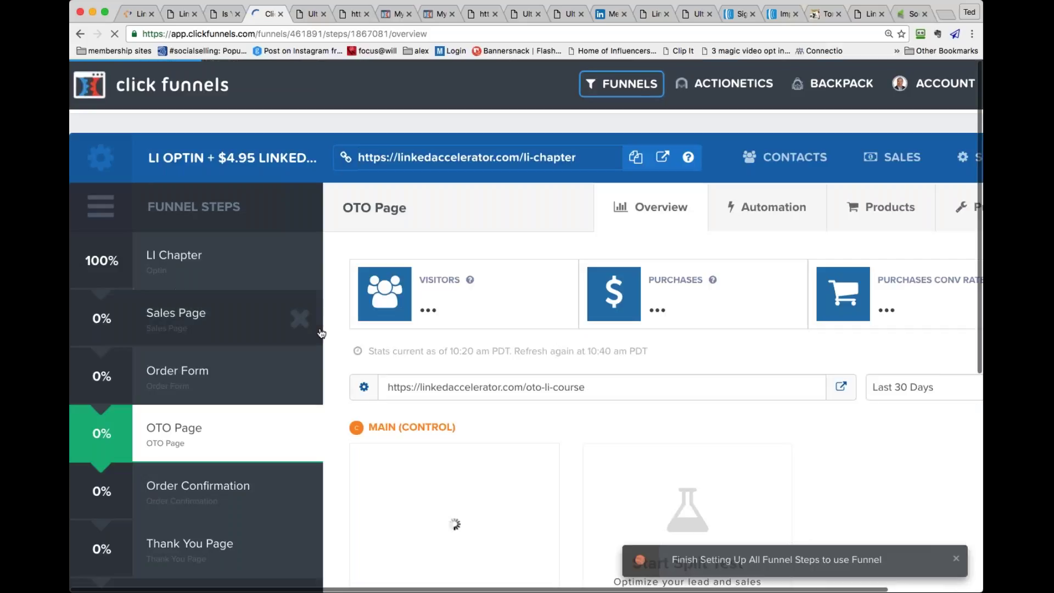
scroll(321, 336, "down", 1)
scroll(321, 336, "down", 8)
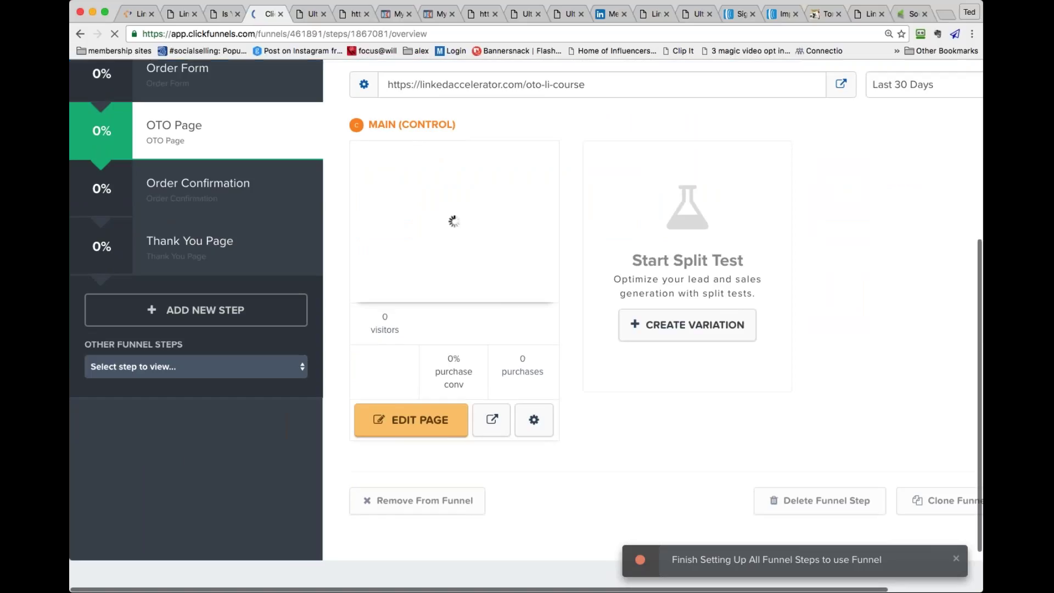
left_click(492, 419)
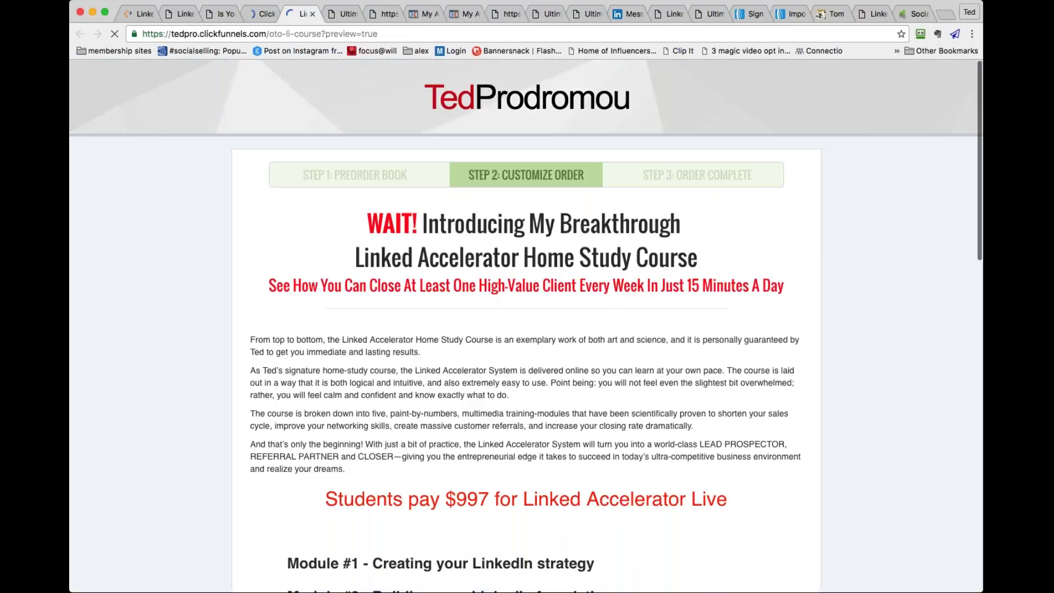
scroll(493, 370, "down", 1)
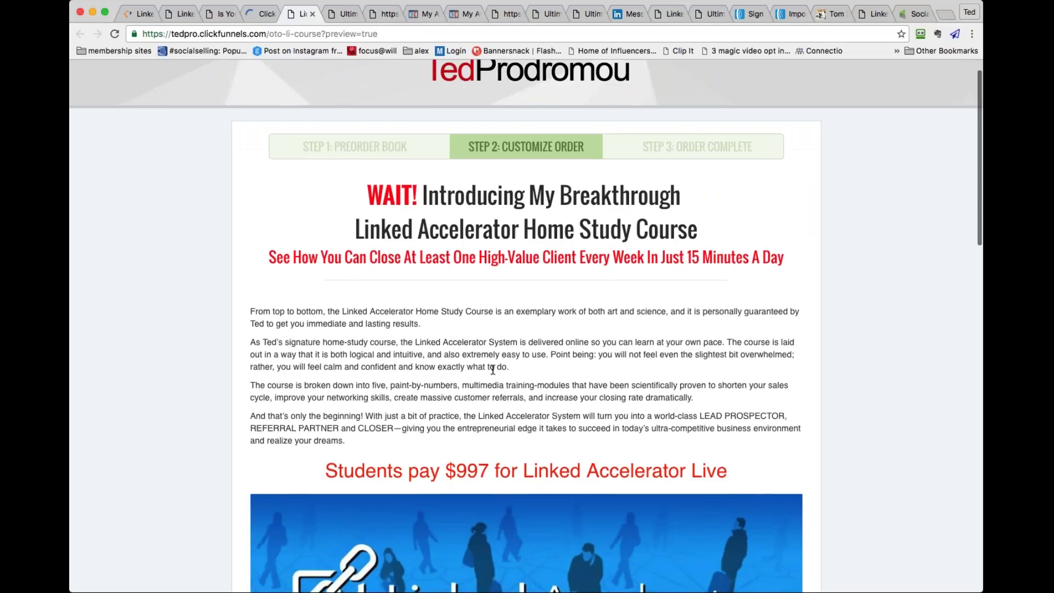
Read through the Linked Accelerator Home Study Course upsell page, covering its modules, $297 add-to-order offer, testimonials and decline link
scroll(493, 370, "down", 5)
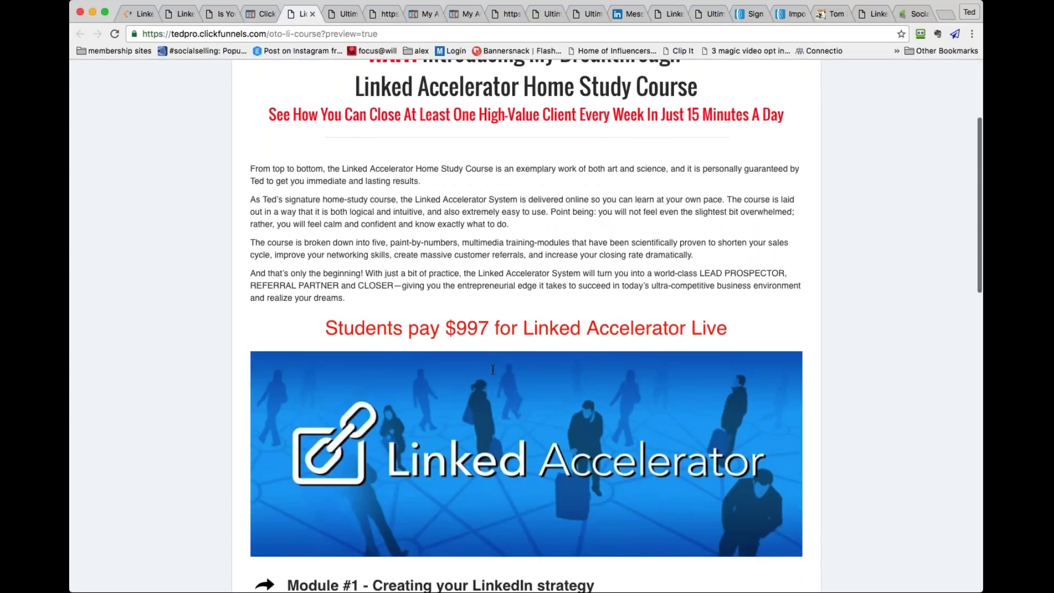
scroll(493, 370, "down", 2)
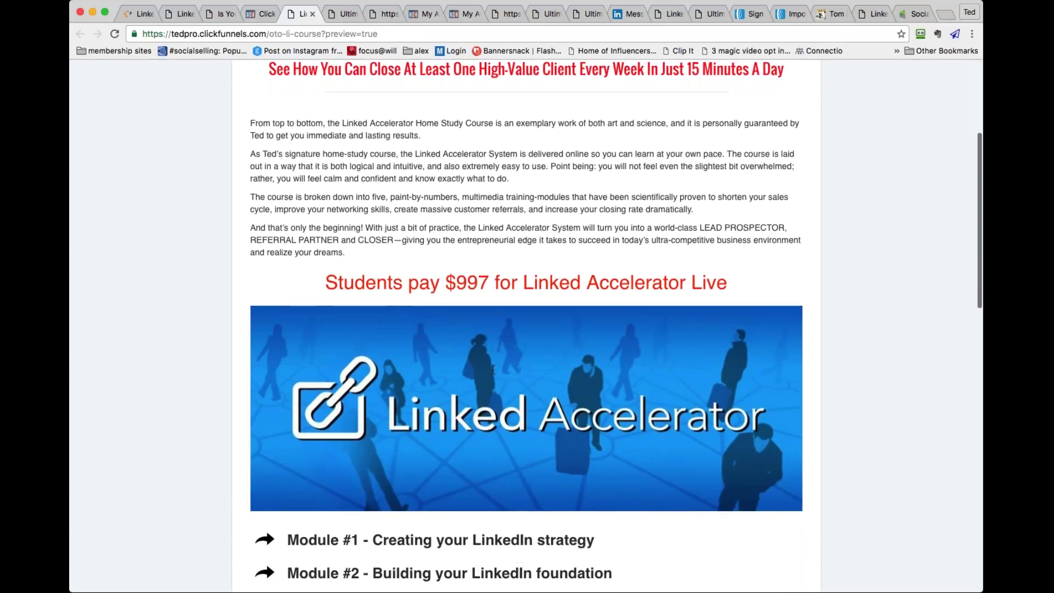
scroll(493, 370, "down", 13)
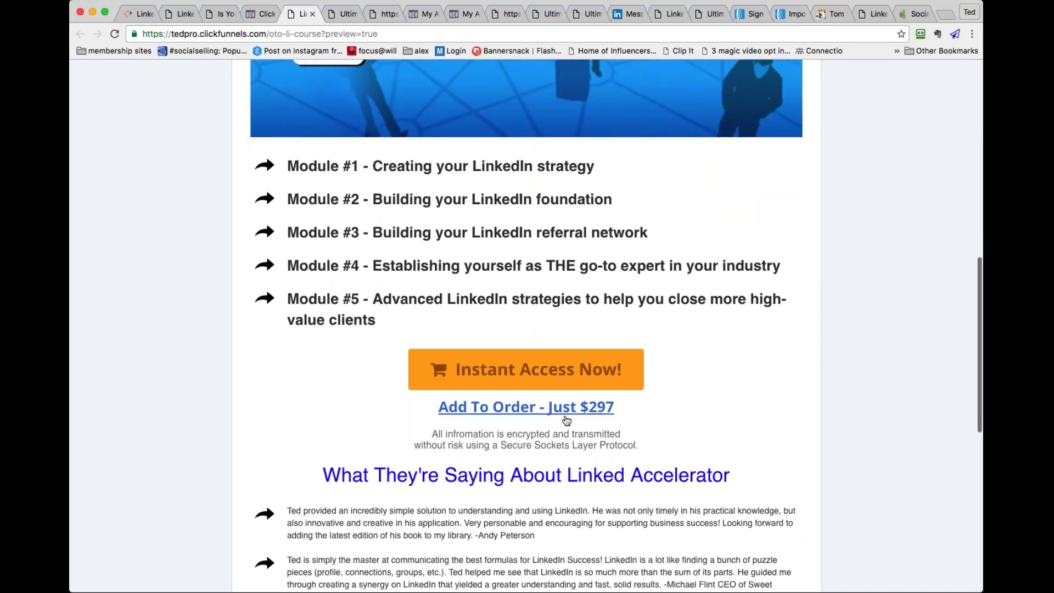
scroll(566, 420, "down", 3)
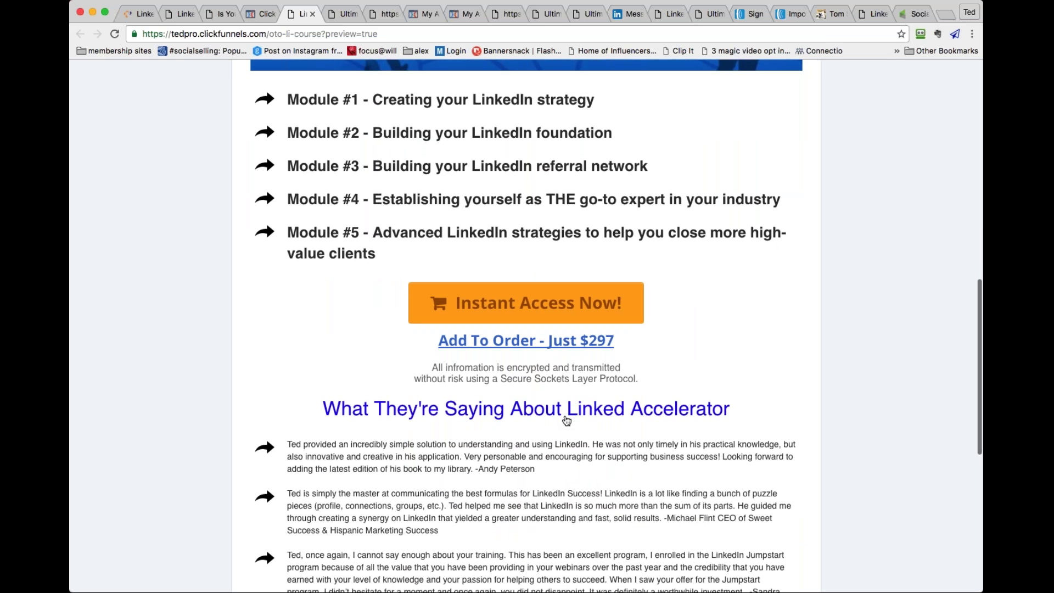
scroll(566, 421, "down", 15)
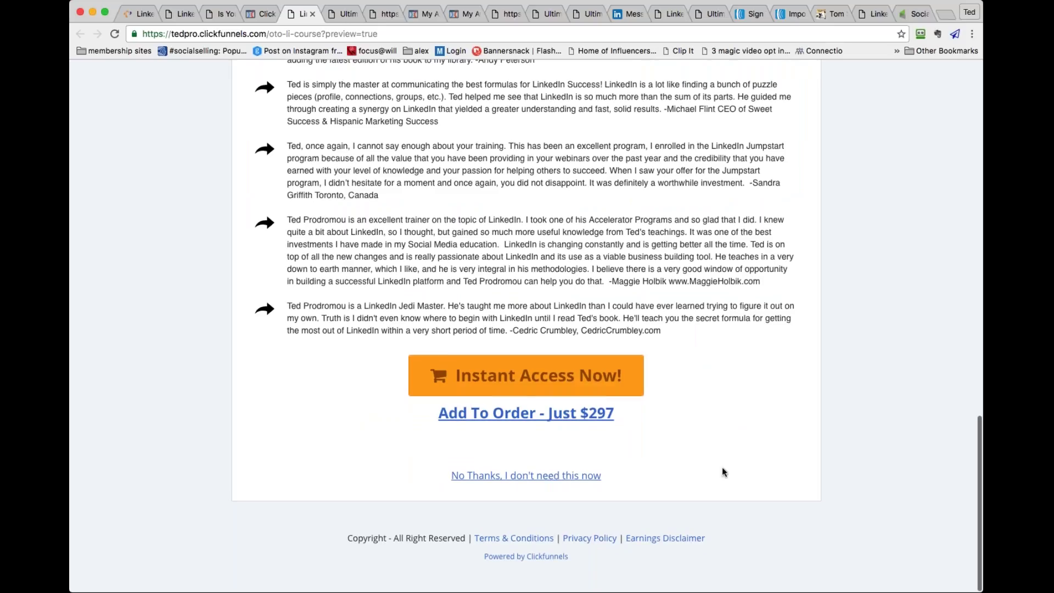
scroll(723, 470, "up", 1)
scroll(723, 471, "up", 8)
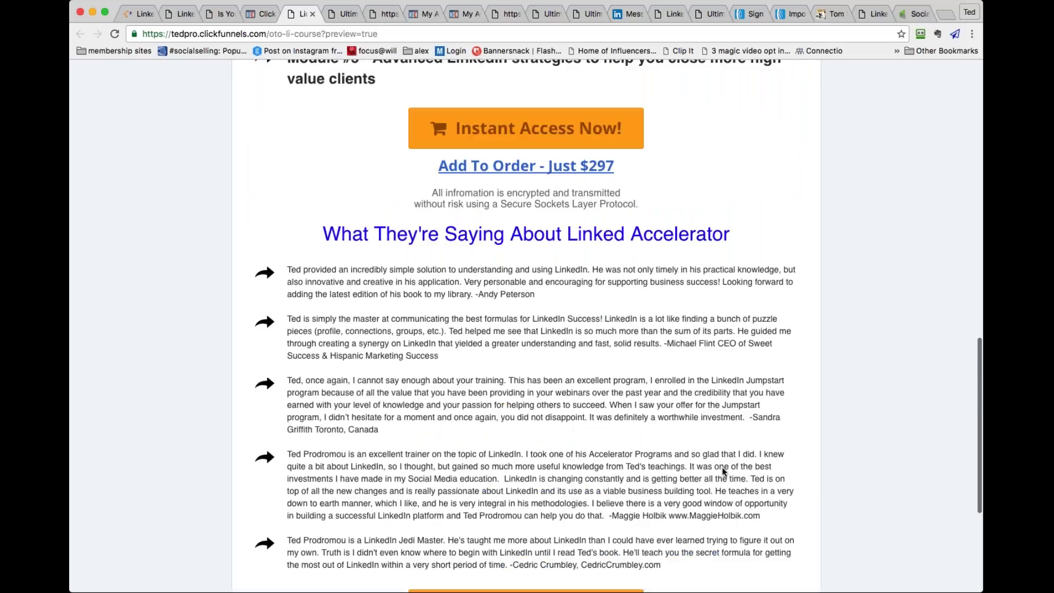
scroll(722, 471, "up", 1)
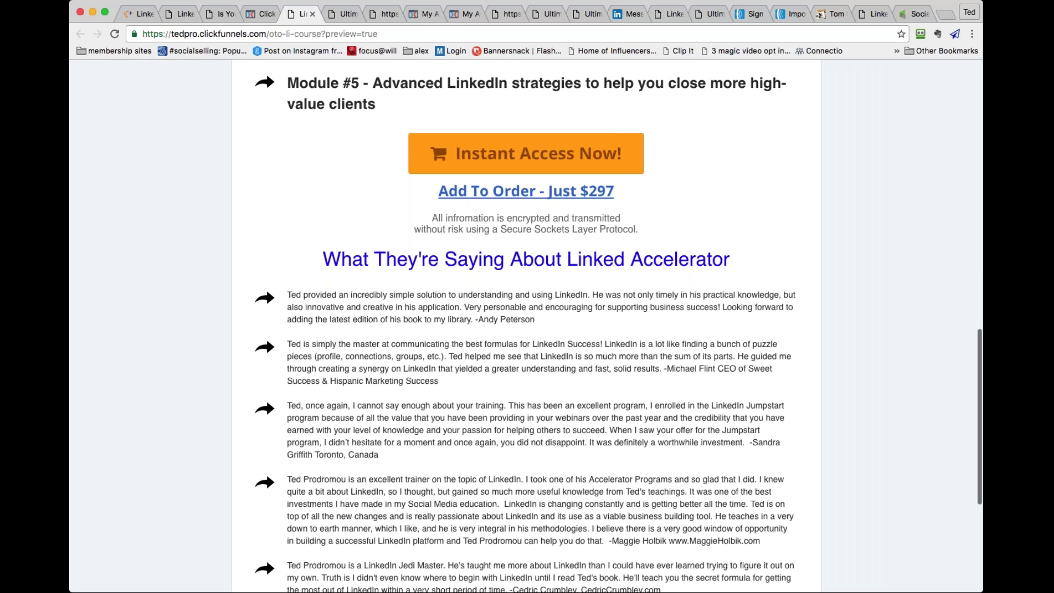
scroll(569, 337, "up", 6)
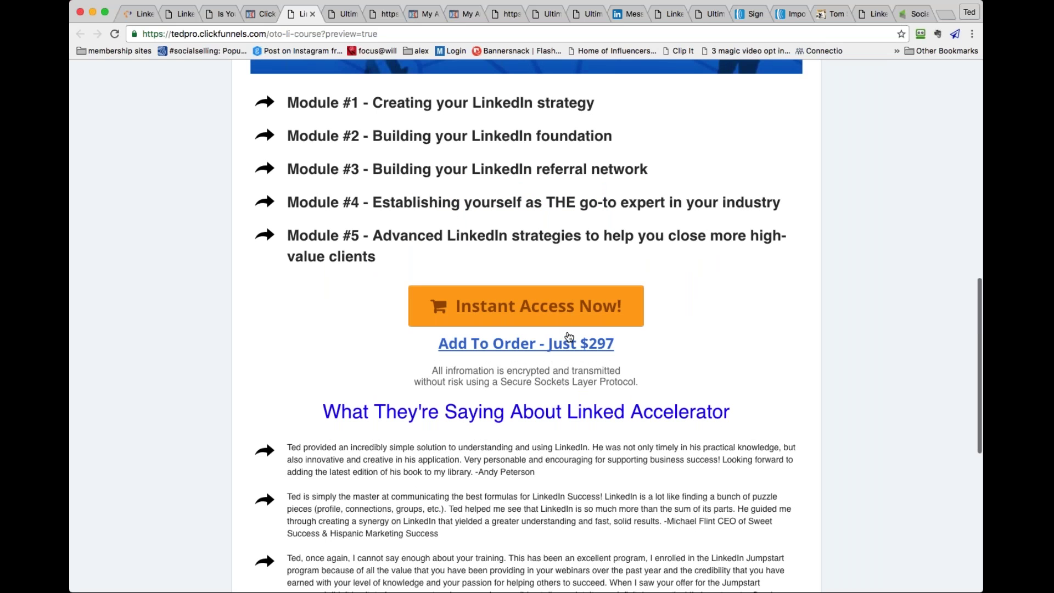
scroll(569, 337, "up", 15)
Return to the funnel's OTO Page overview and look over the Order Confirmation and Thank You Page steps
left_click(264, 14)
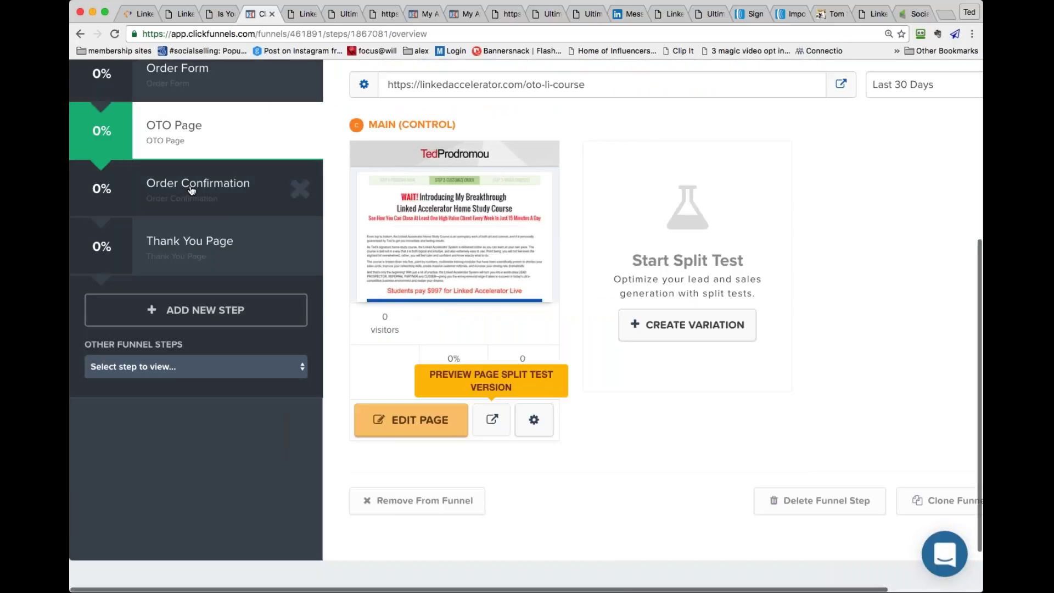
scroll(206, 260, "up", 1)
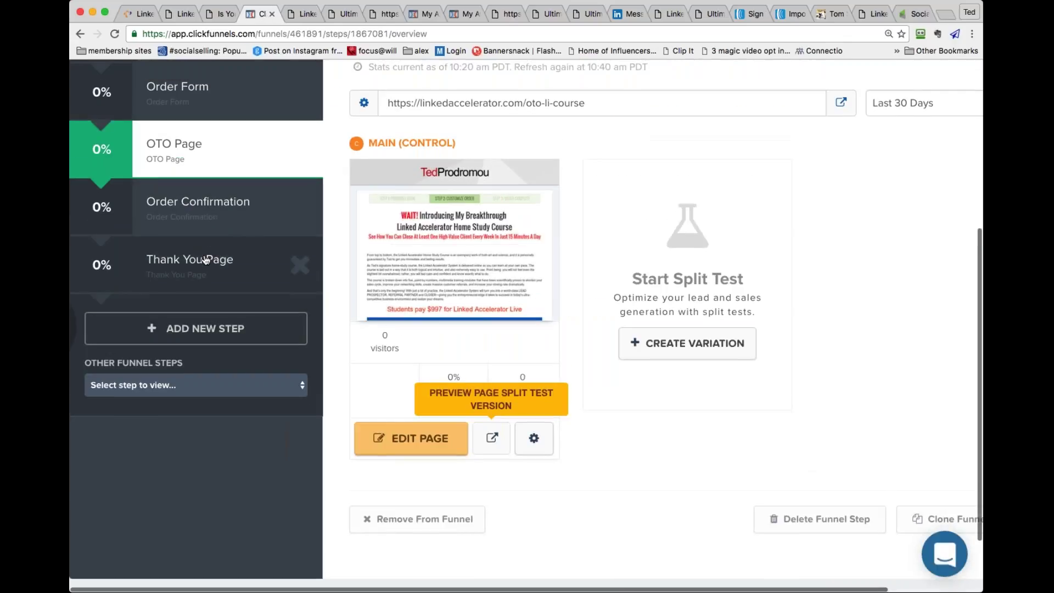
scroll(206, 260, "up", 5)
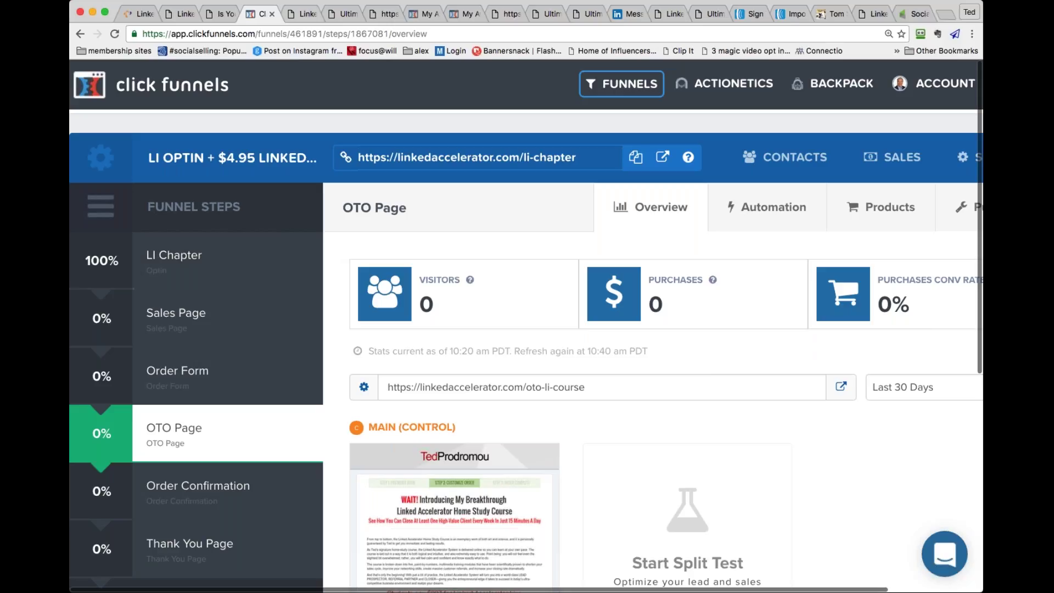
Load the /linkedin-friends page on tedprodromou.com and review its welcome text and free LinkedIn strategy guide opt-in
left_click(301, 14)
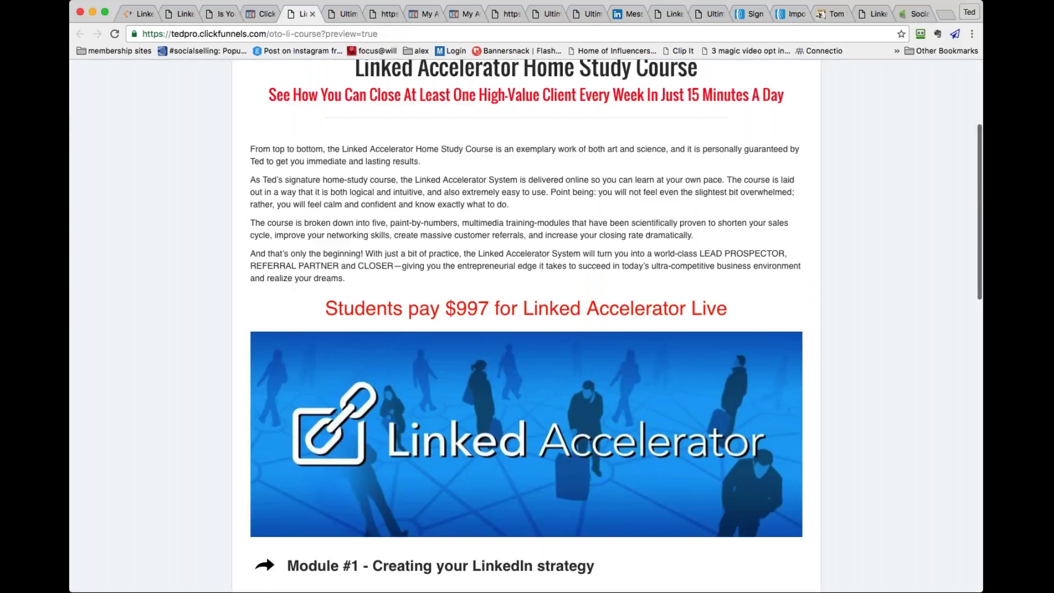
left_click(505, 15)
left_click(492, 40)
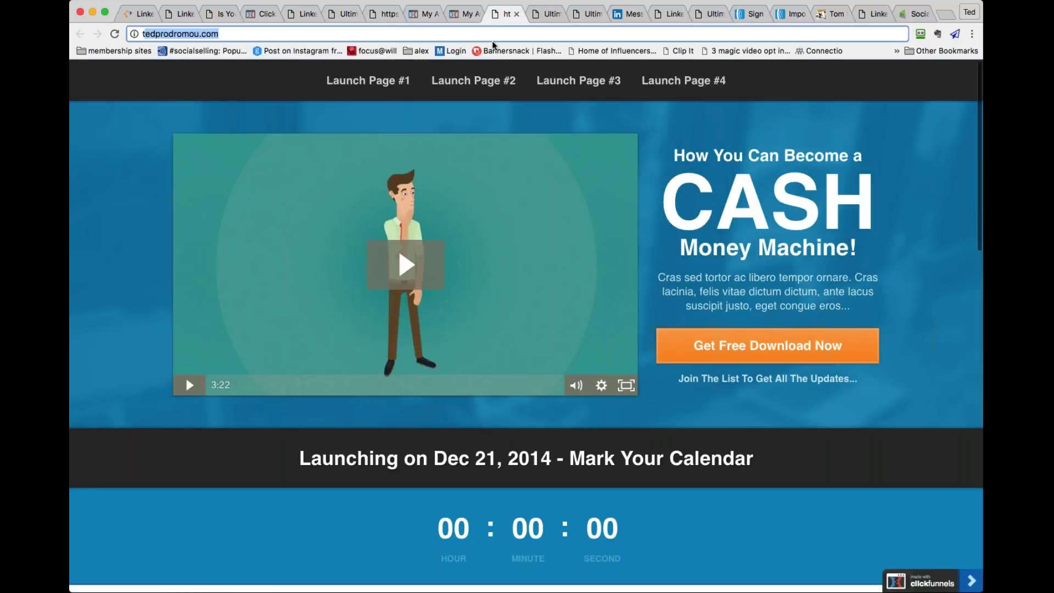
left_click(492, 41)
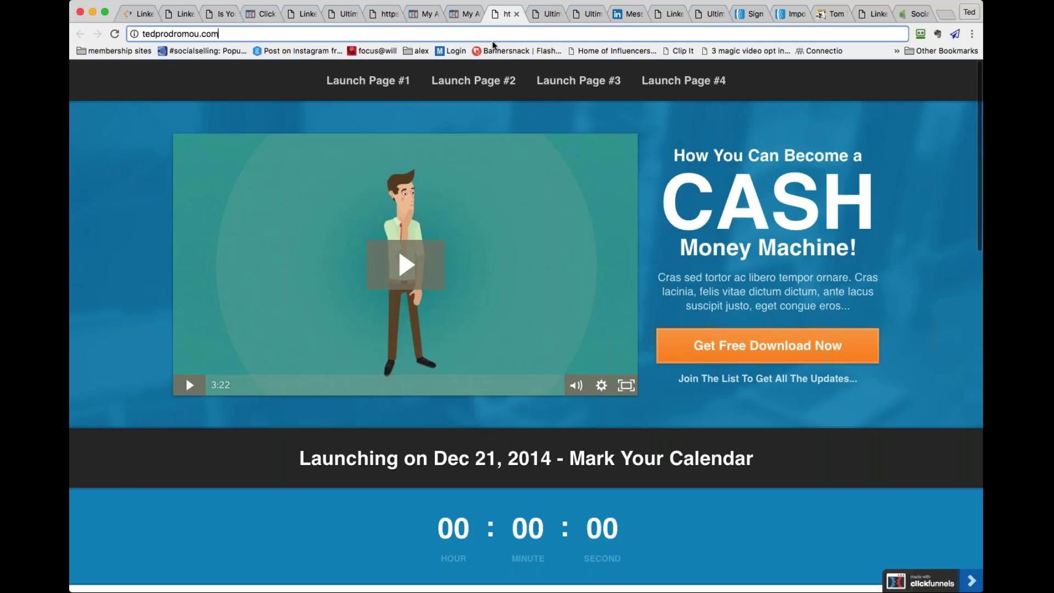
type("/linkedin-friends")
key("Return")
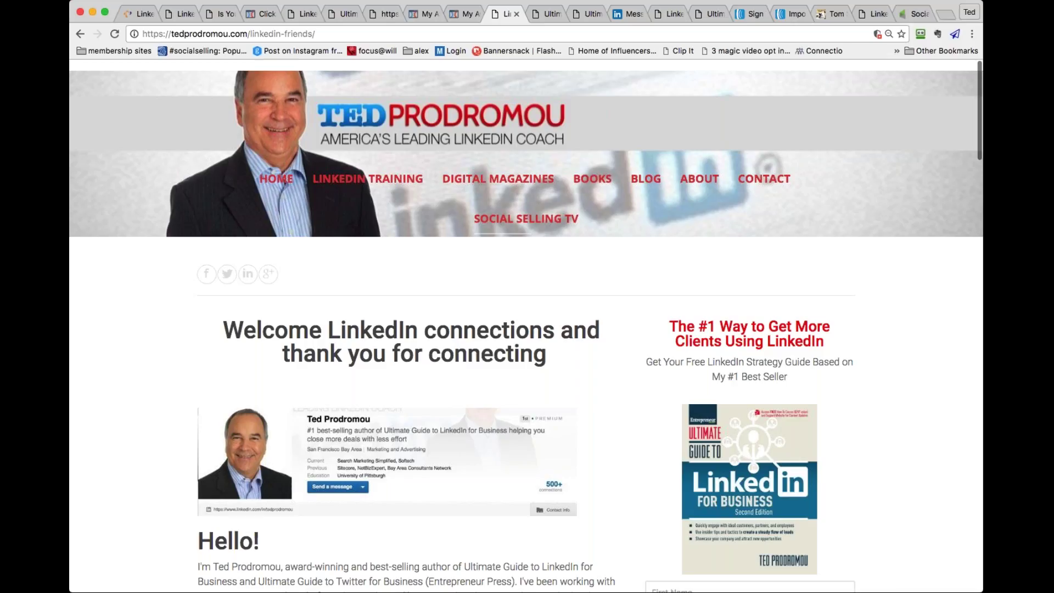
scroll(286, 310, "down", 1)
scroll(286, 311, "down", 5)
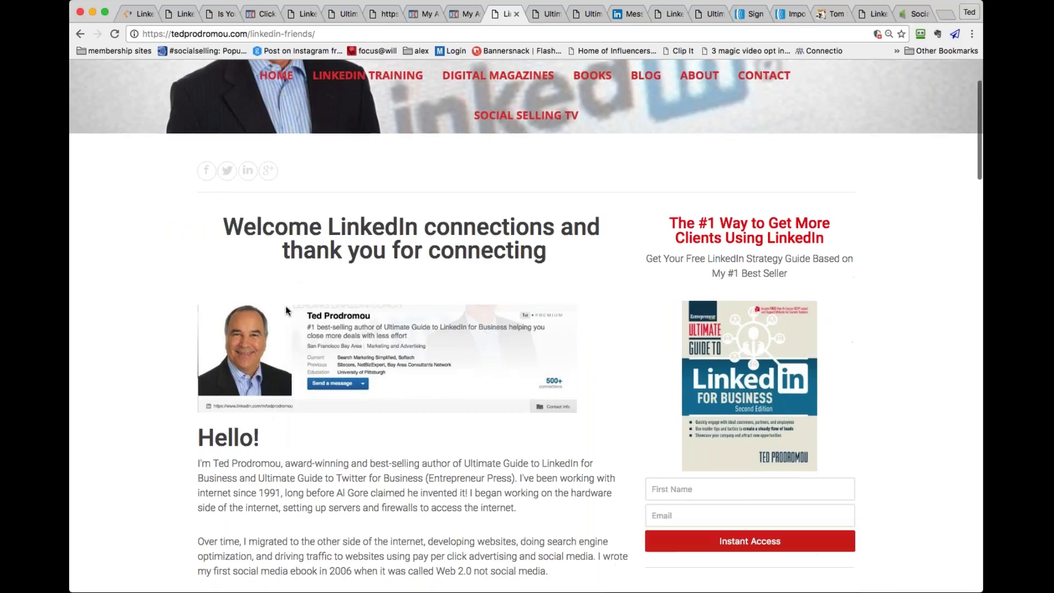
left_click(375, 380)
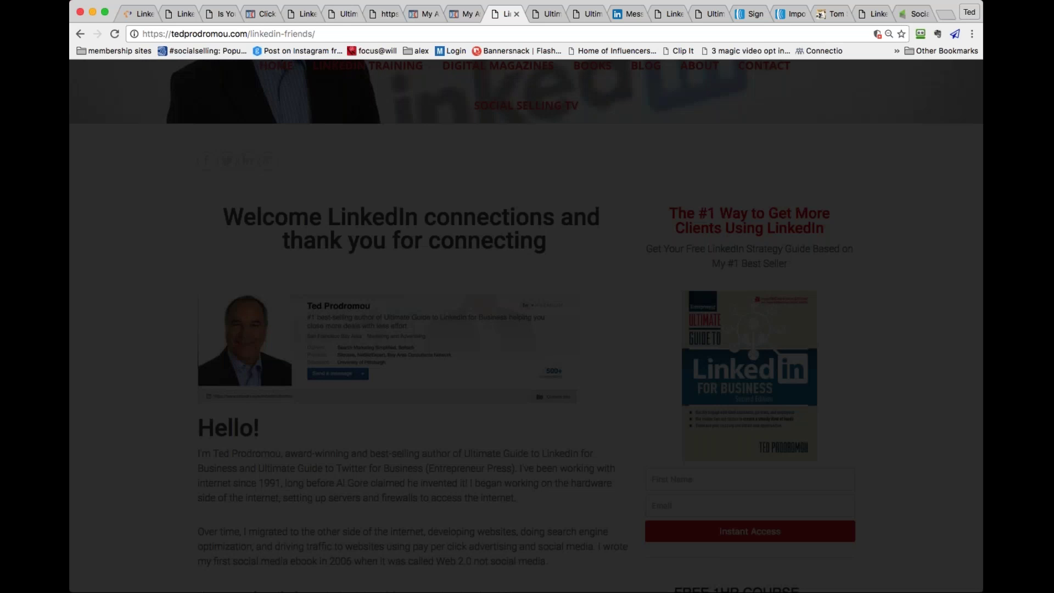
Return to the $4.95 LinkedIn book offer preview and review its opening thank-you and order section
left_click(345, 14)
scroll(526, 326, "up", 2)
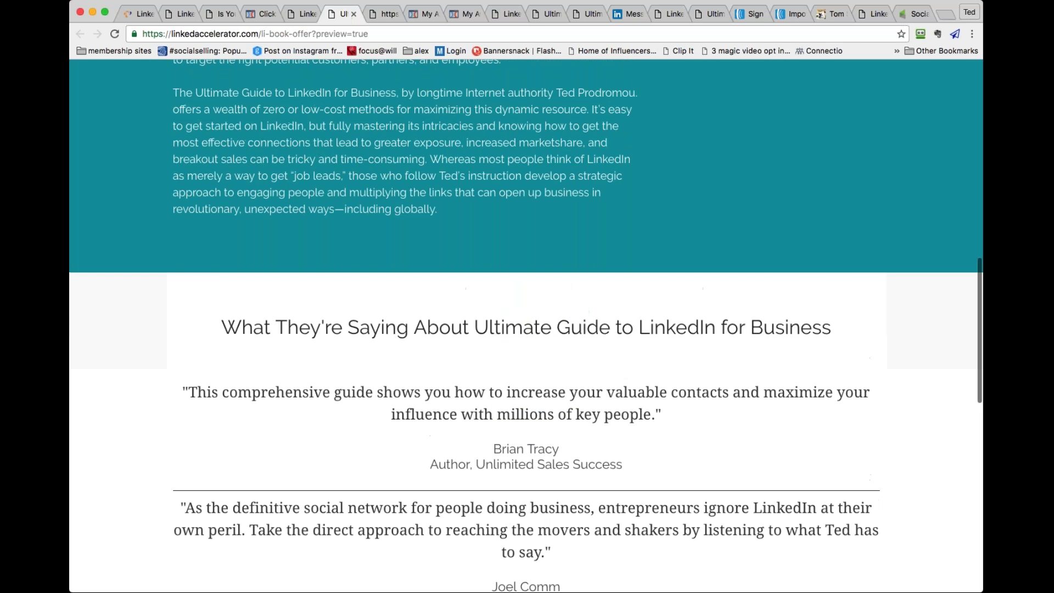
scroll(398, 83, "up", 13)
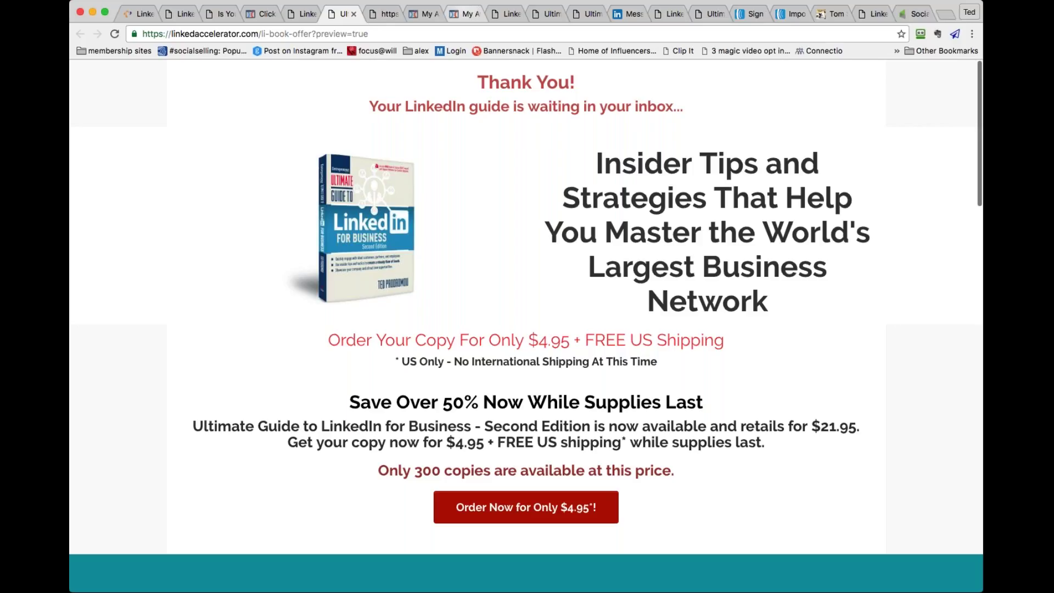
Load marketingonline.com in place of the book offer preview and choose the Serial Entrepreneur path
left_click(357, 40)
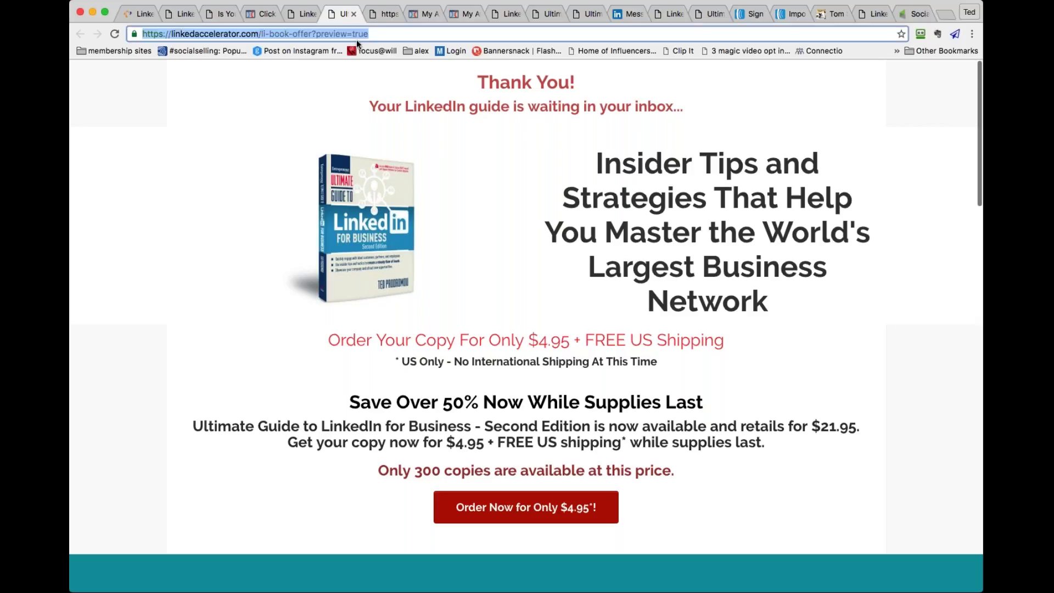
type("m")
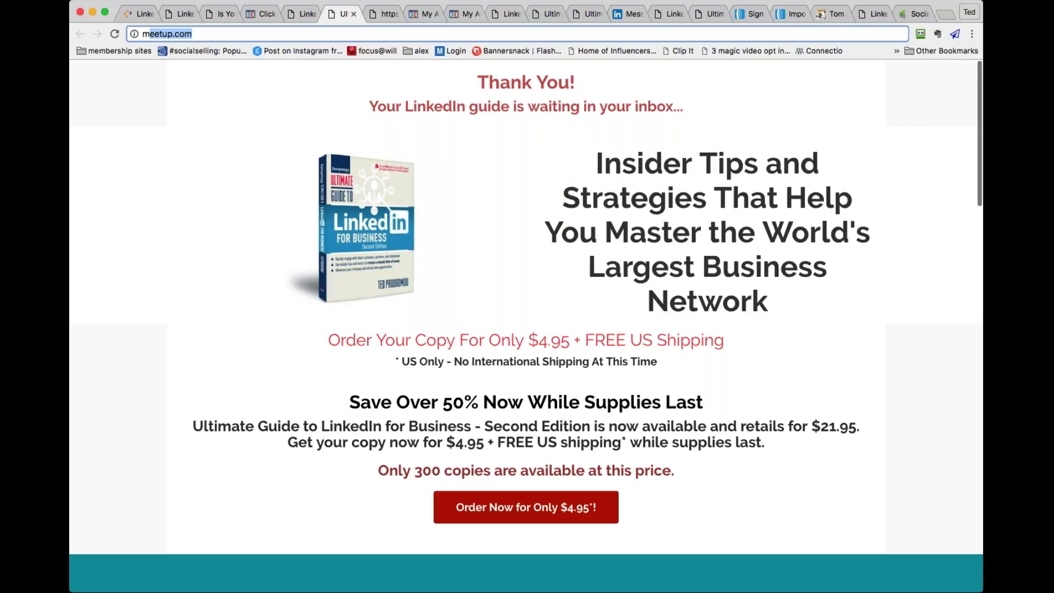
type("arketingonline.com")
key("Return")
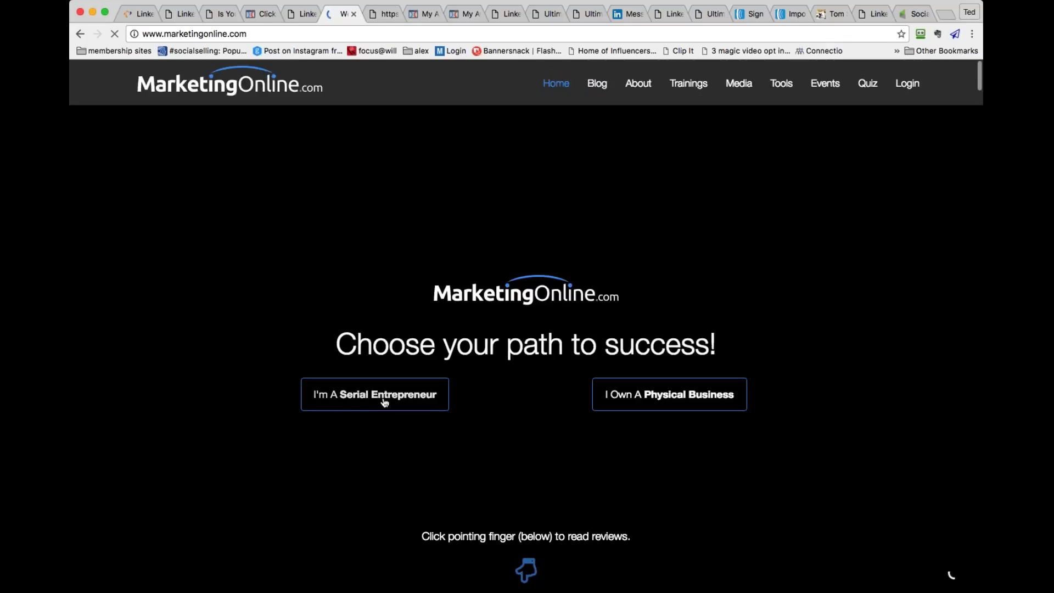
left_click(379, 395)
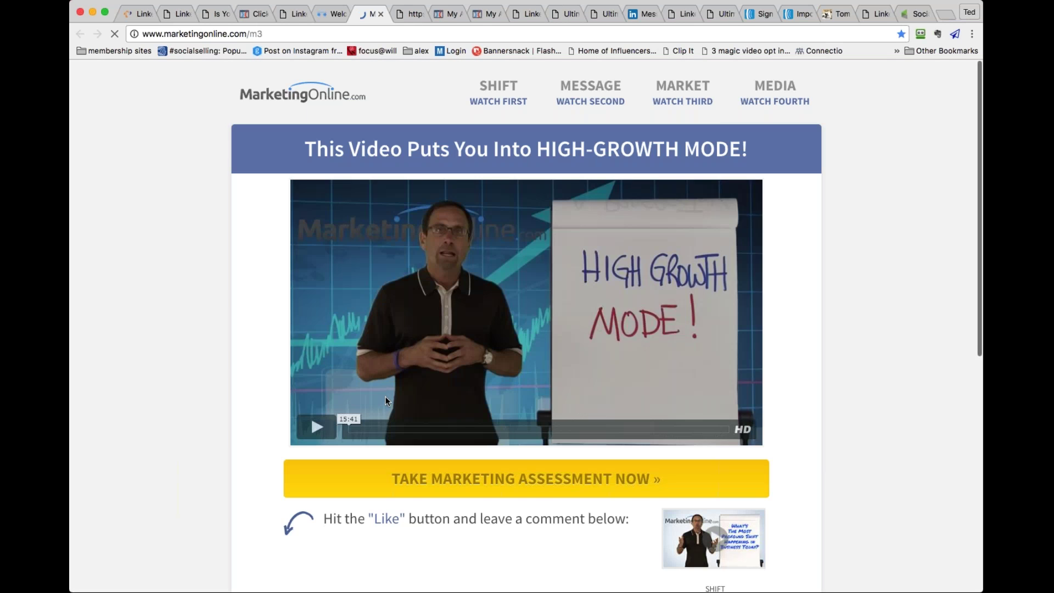
Look over the High-Growth Mode video page's linked videos, then check the MarketingOnline.com home page's free ebook pop-up
scroll(387, 397, "down", 3)
scroll(387, 397, "down", 5)
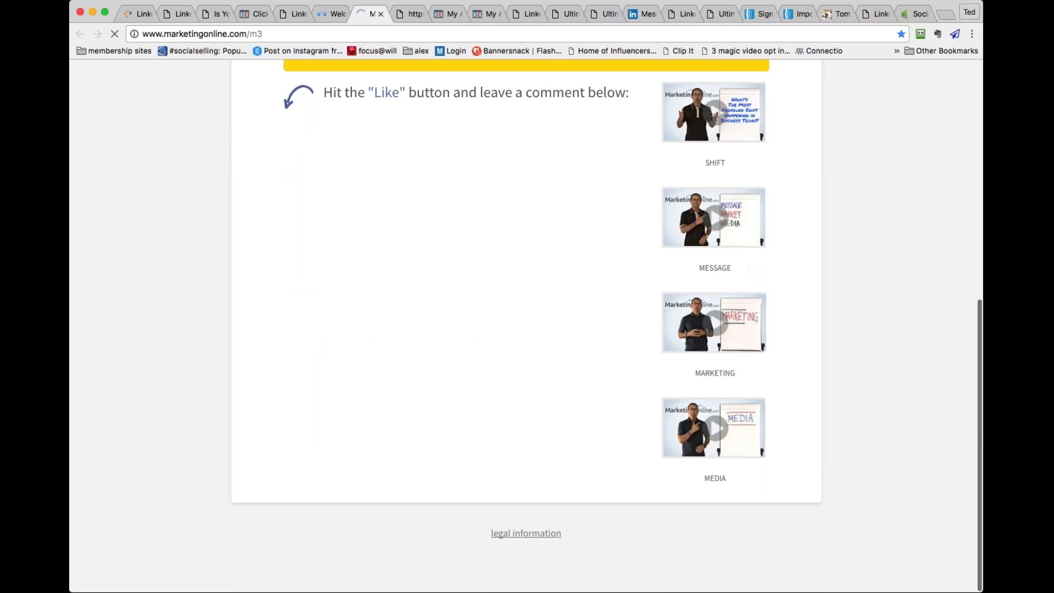
scroll(314, 99, "up", 8)
left_click(314, 99)
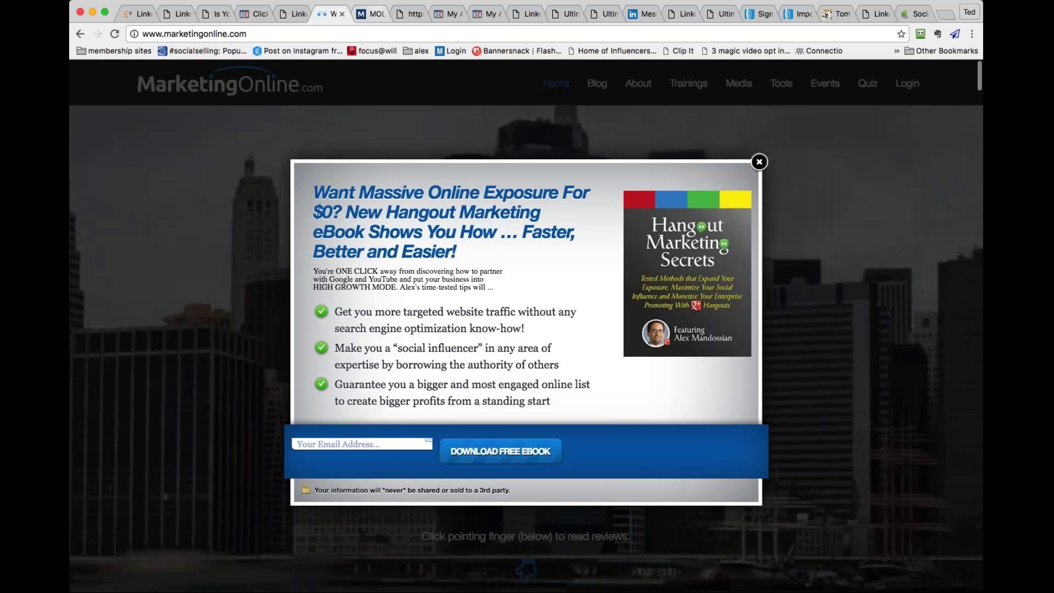
Go back to the High-Growth Mode page, open its Message video page and pause the video
key("ctrl+Tab")
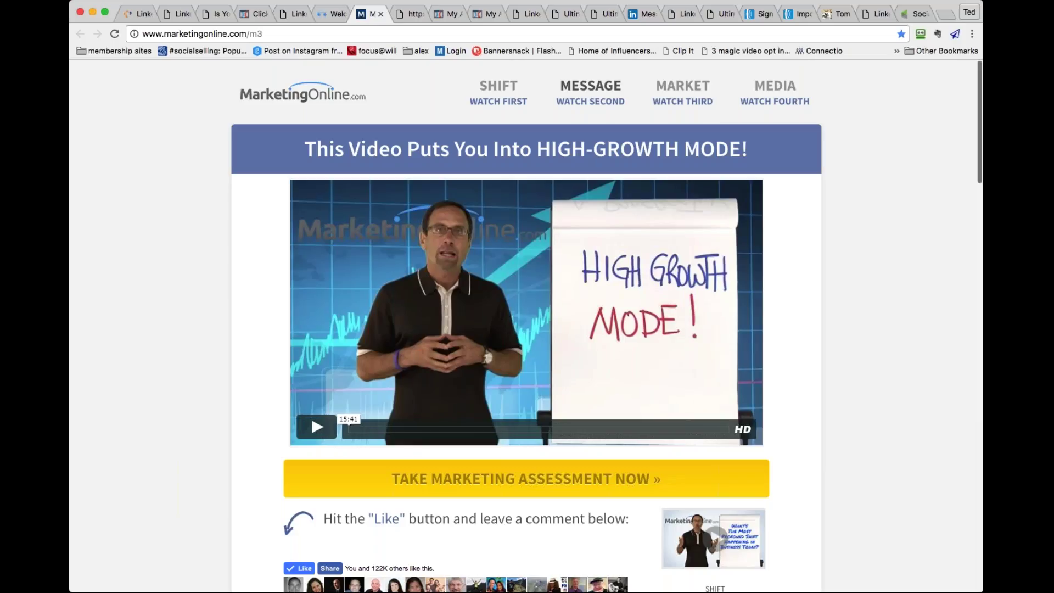
left_click(595, 90)
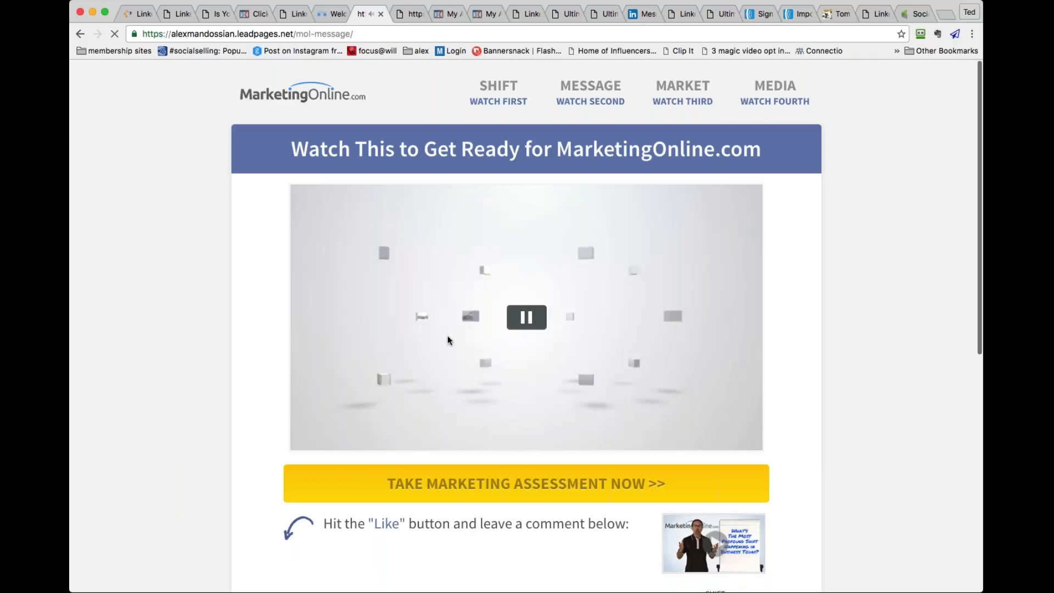
left_click(525, 319)
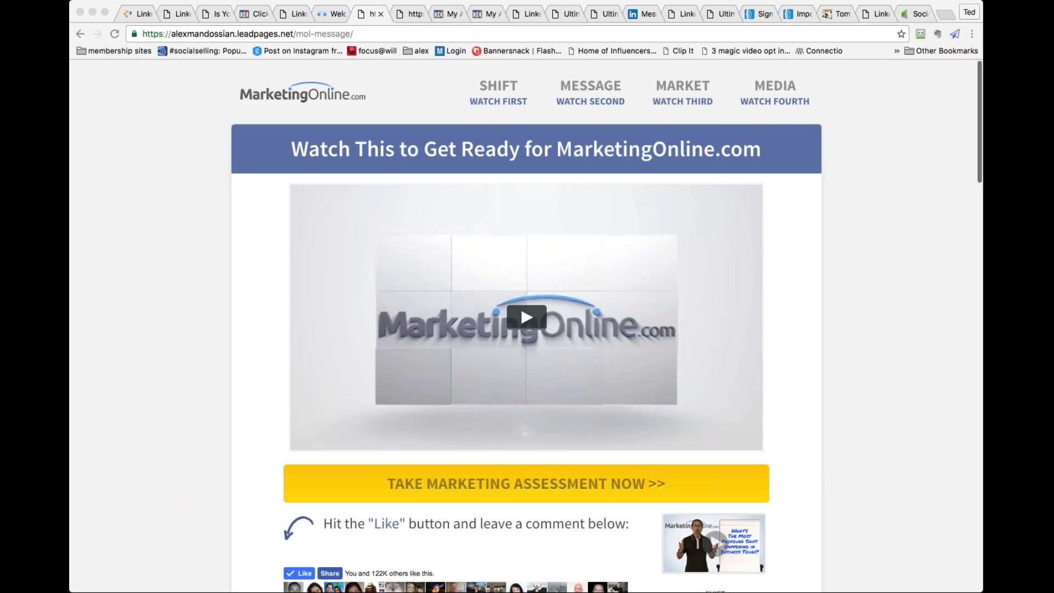
Switch back to the ClickFunnels OTO Page overview and reduce the page zoom to fit the funnel's full header options
left_click(253, 15)
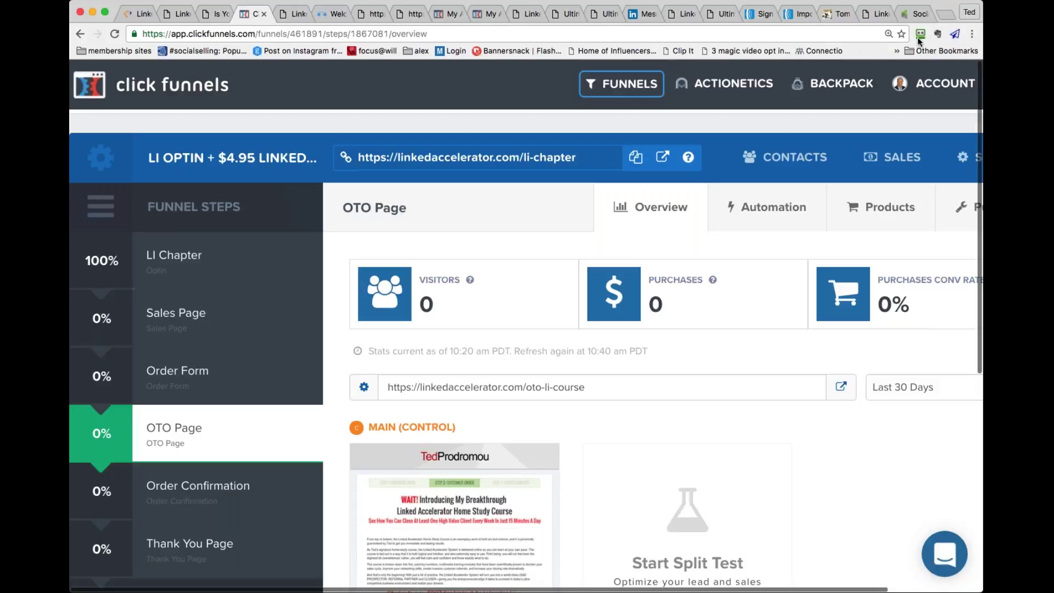
mouse_move(932, 84)
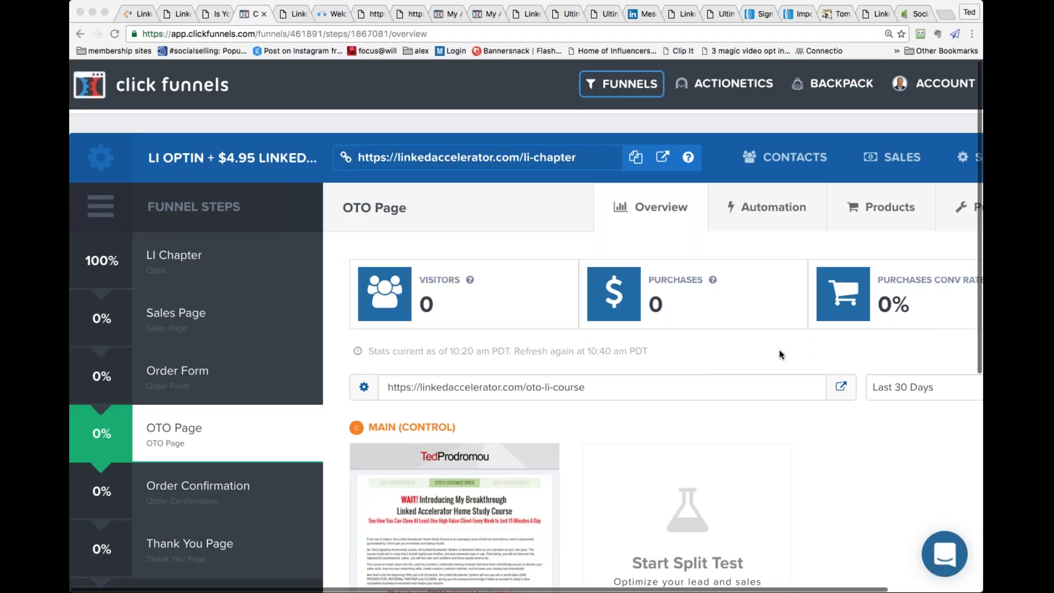
left_click(493, 97)
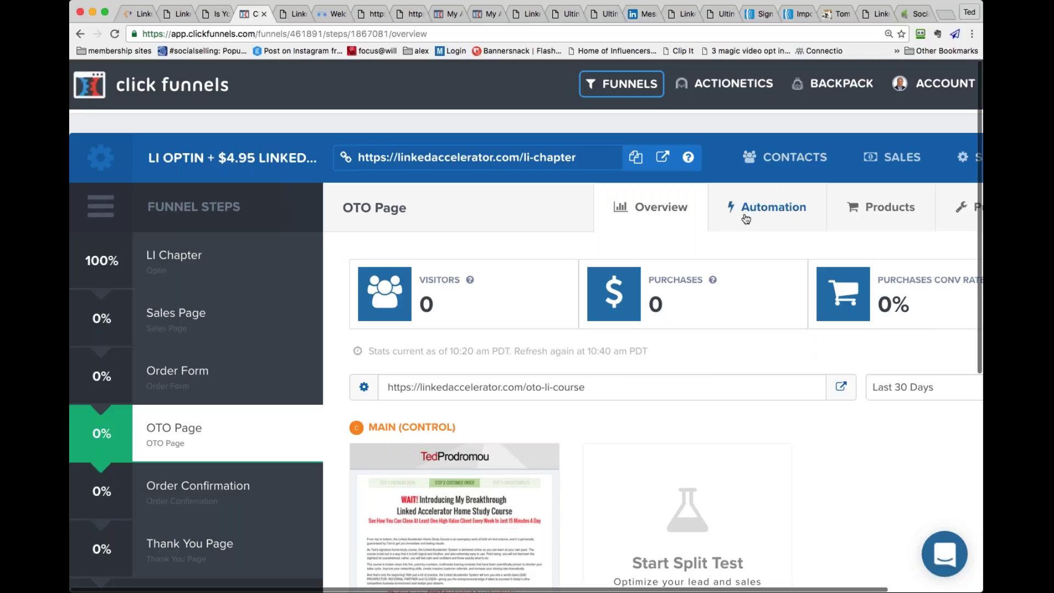
key("super+minus")
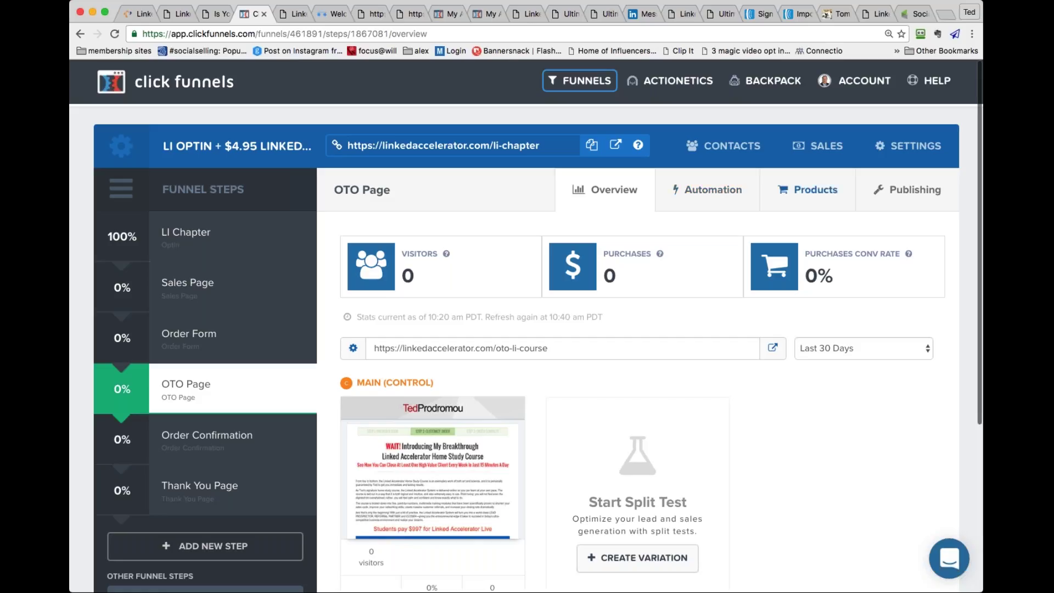
Open the LinkedIn book offer funnel's settings and try the Clone Funnel option
left_click(898, 149)
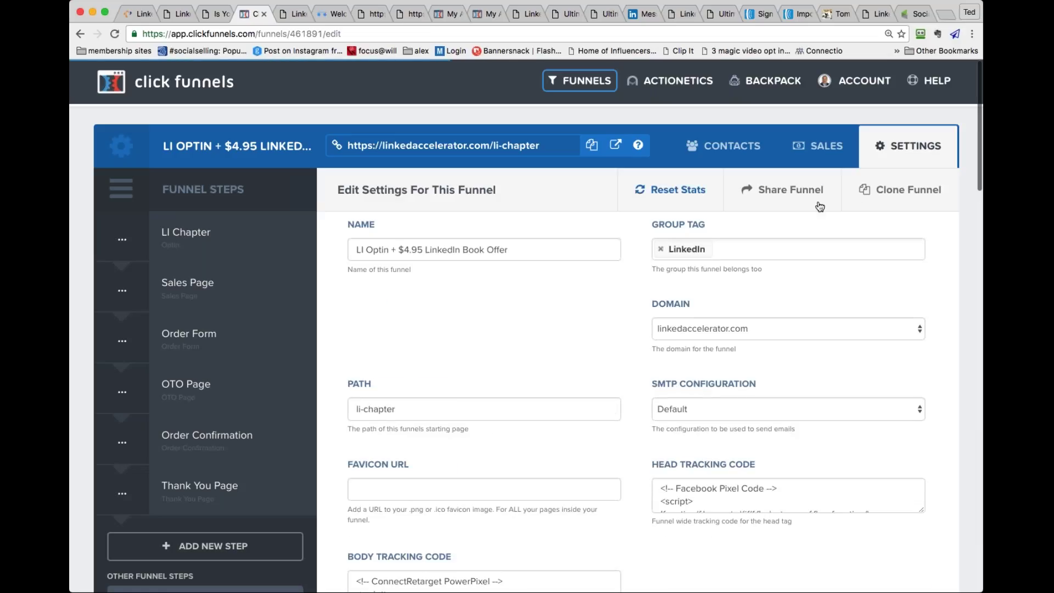
left_click(900, 190)
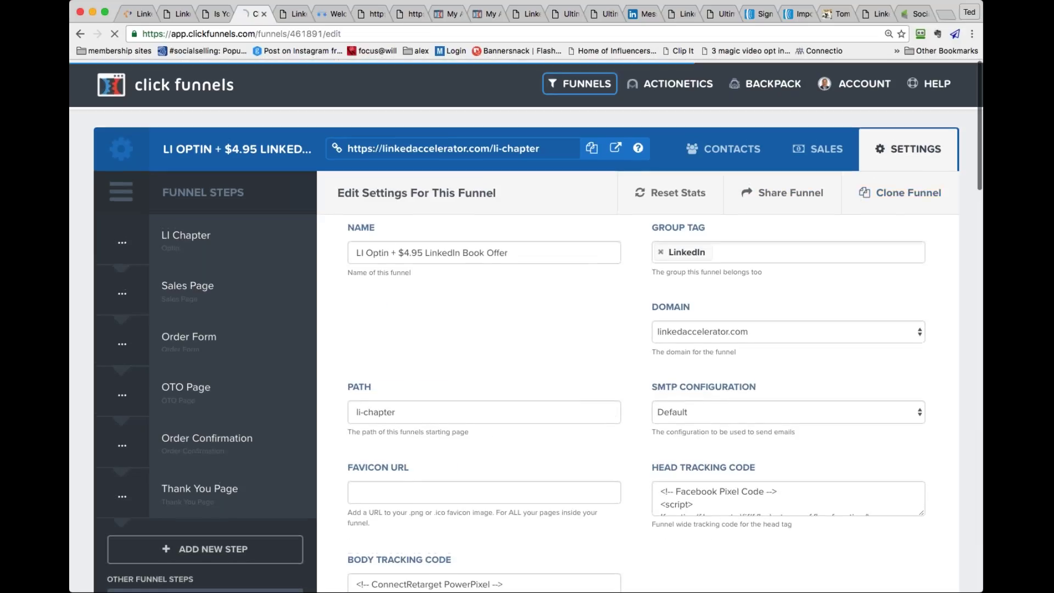
mouse_move(581, 92)
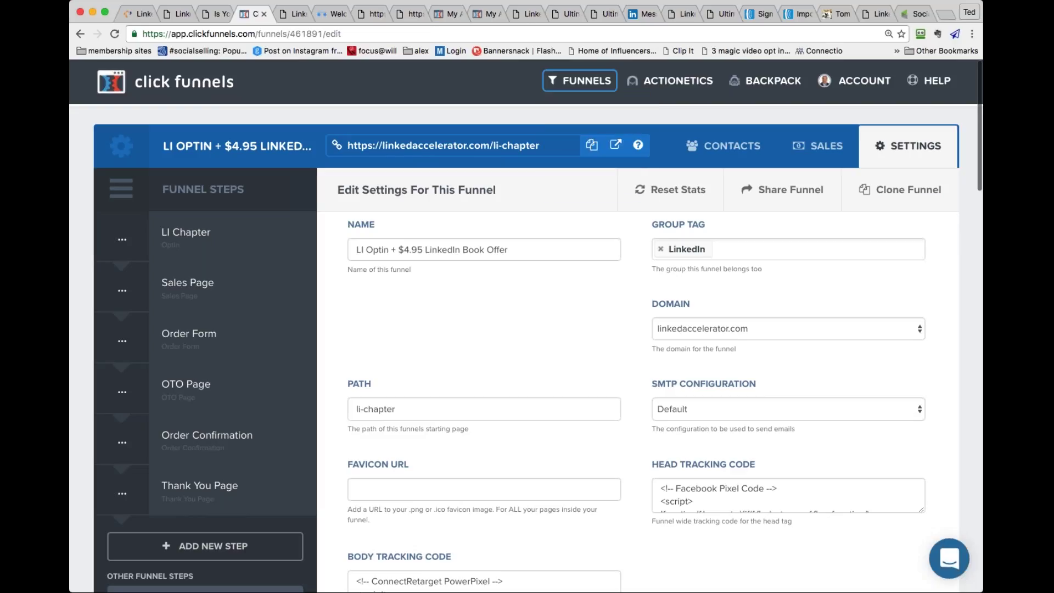
Review the LI Chapter step's page variations and its automation options, then check the account options
left_click(192, 239)
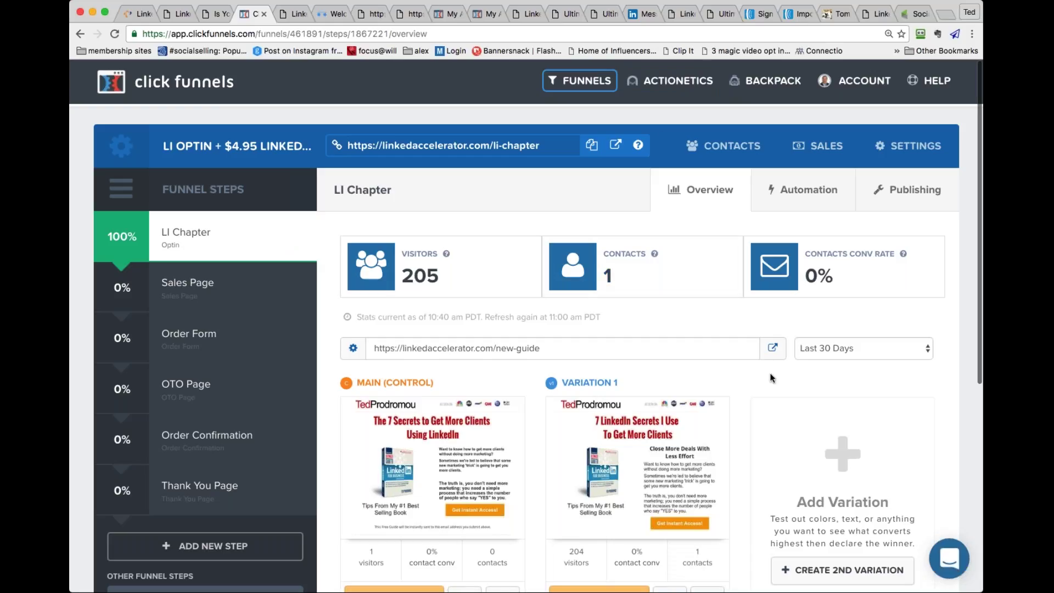
scroll(777, 401, "down", 1)
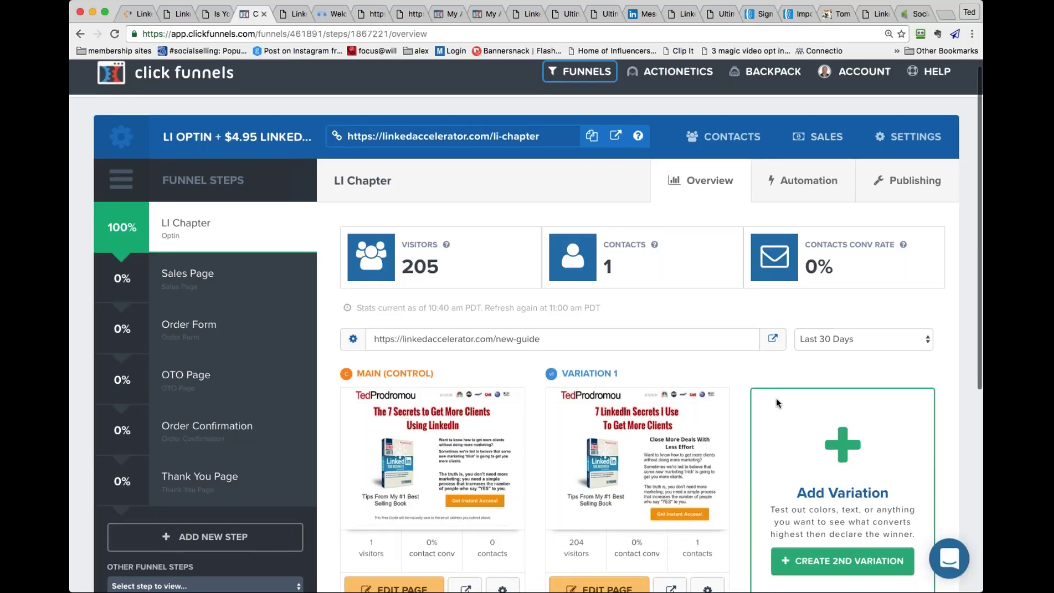
left_click(805, 181)
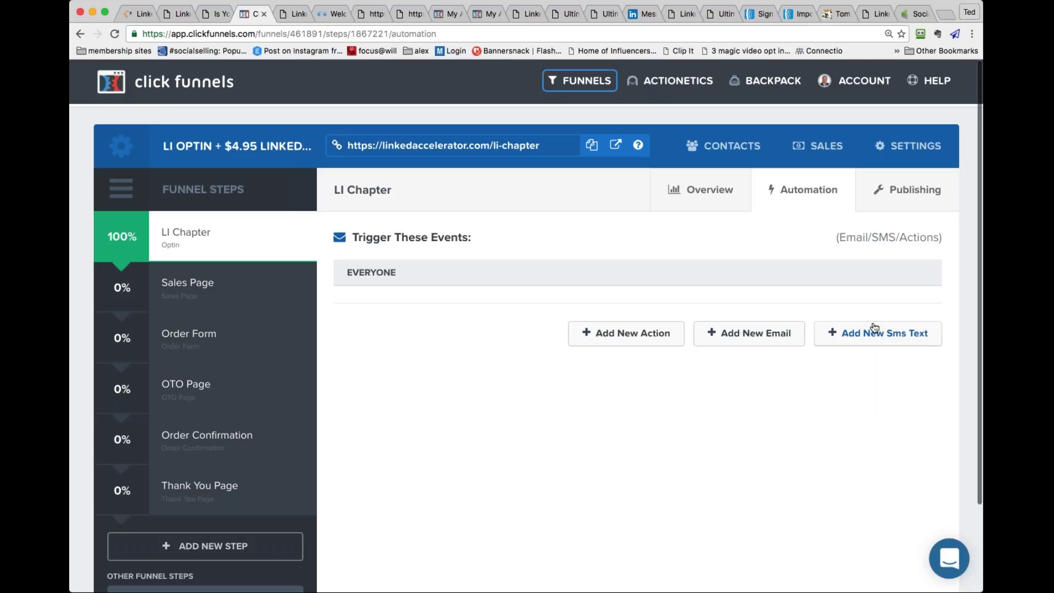
left_click(824, 82)
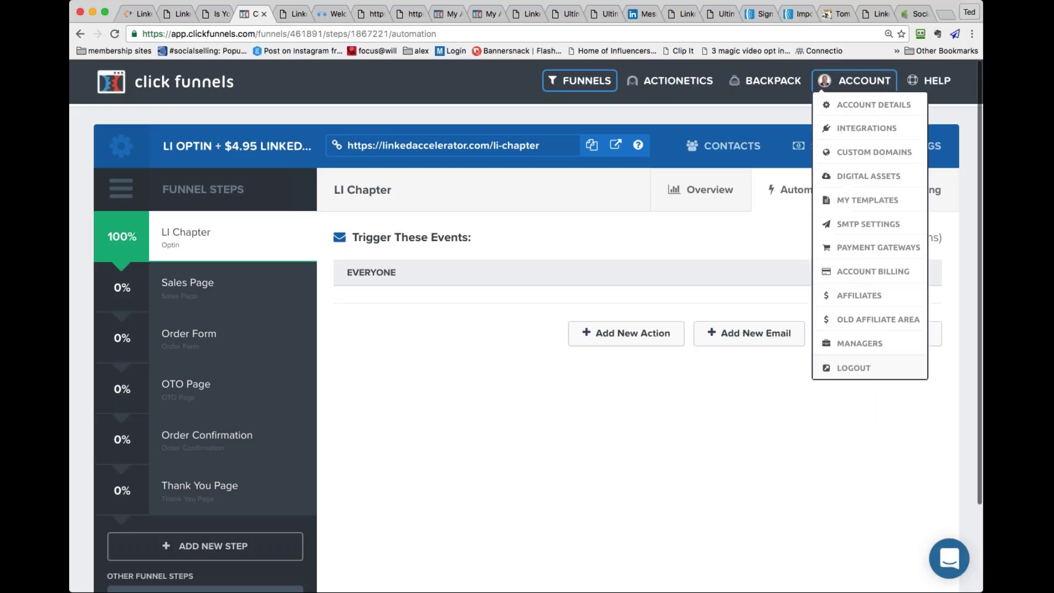
Switch to Infusionsoft, browse both pages of the campaign list and open the LinkedIn Free Chapter With Upsell Sequence campaign
left_click(914, 15)
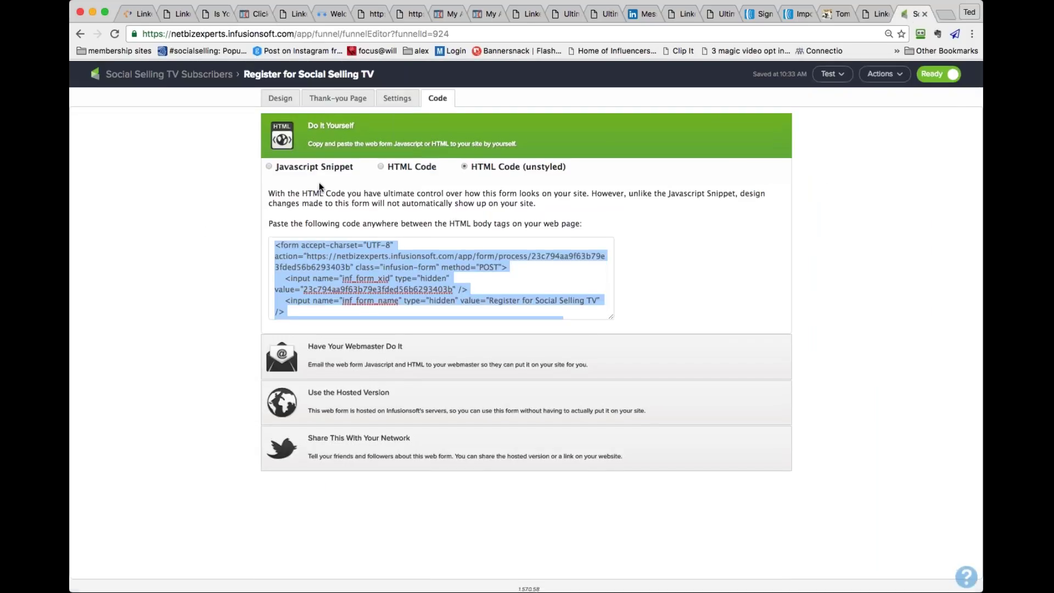
left_click(169, 74)
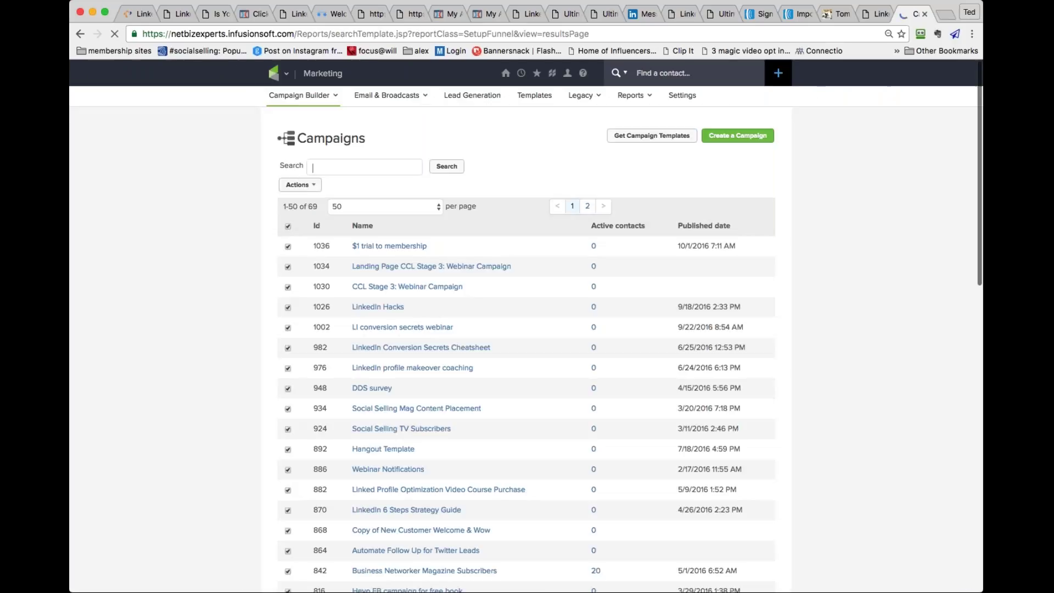
scroll(216, 360, "down", 5)
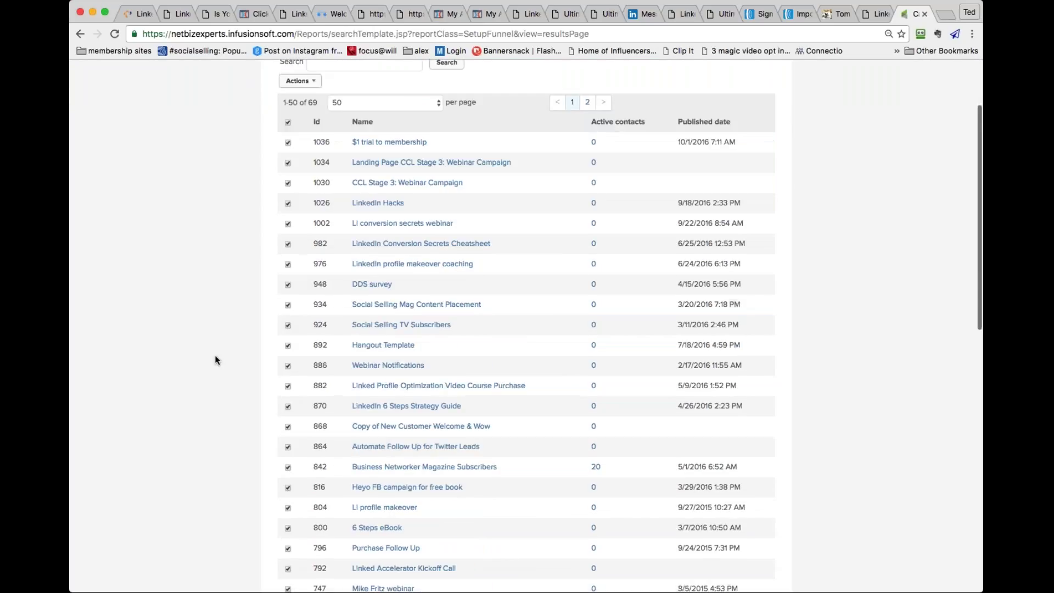
scroll(216, 360, "down", 5)
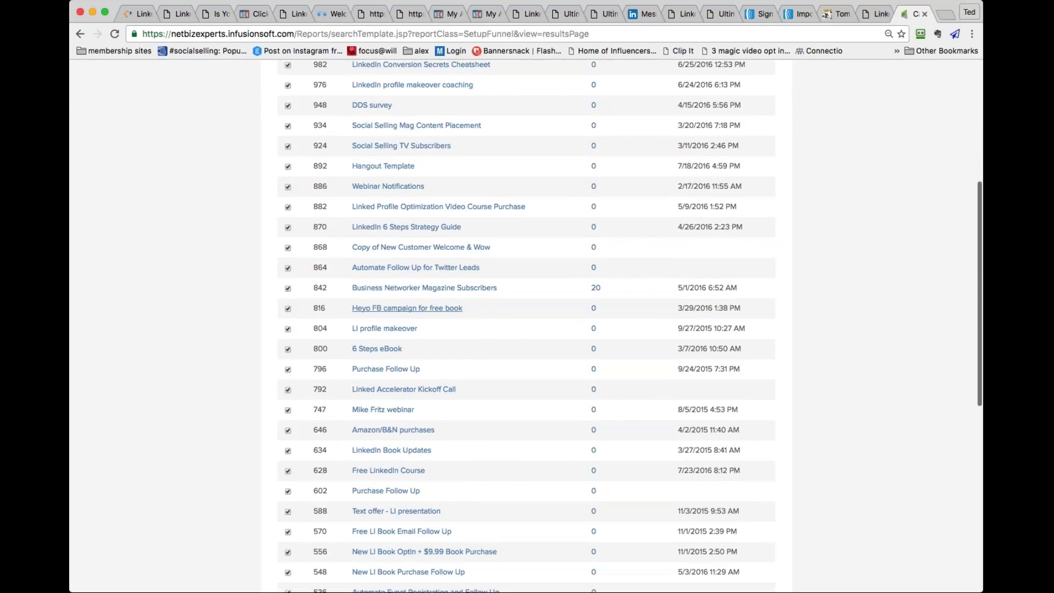
scroll(404, 366, "down", 13)
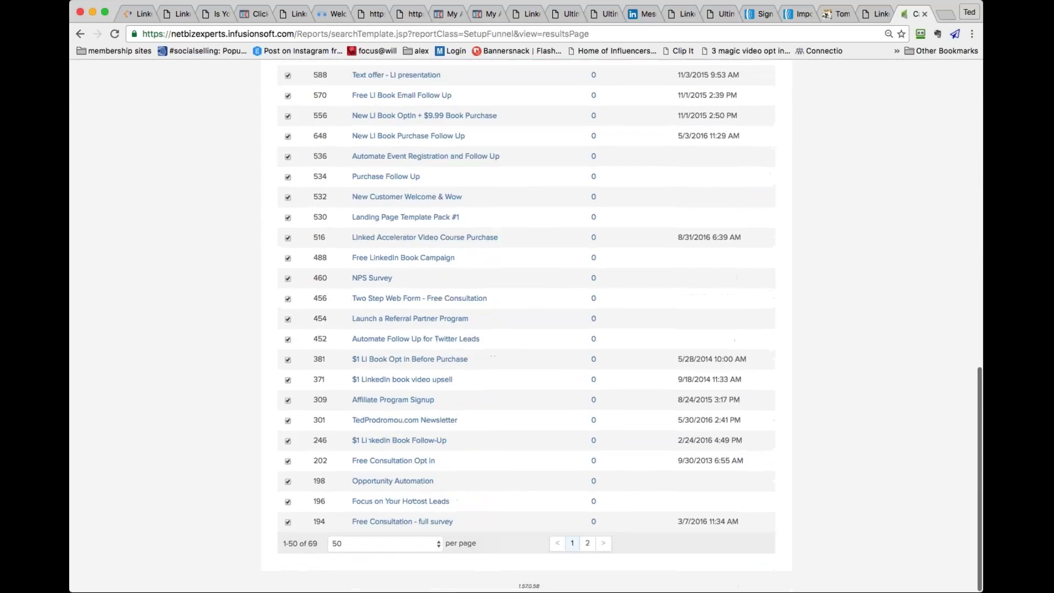
left_click(588, 544)
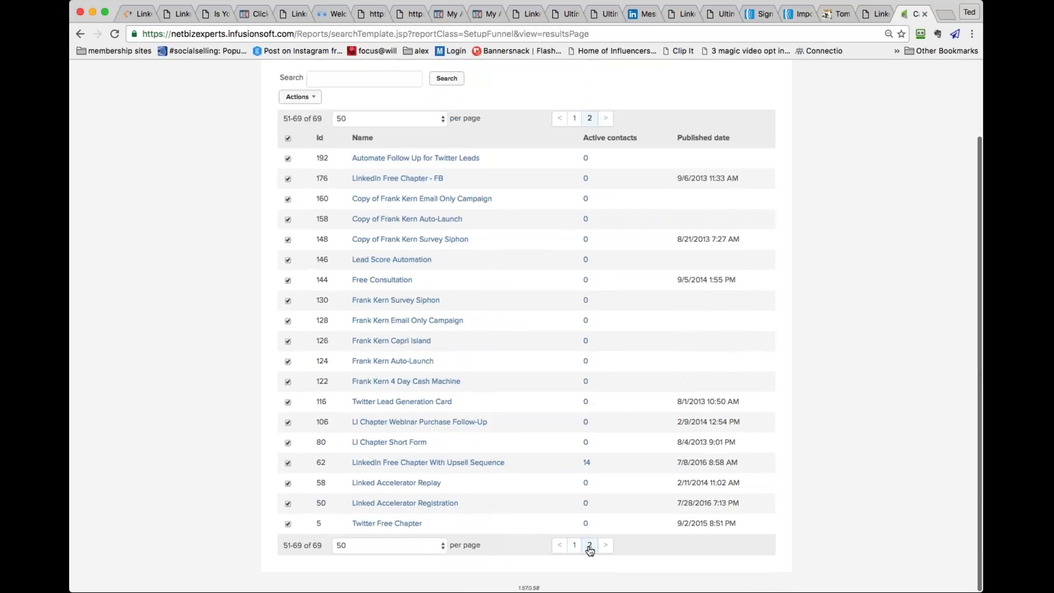
left_click(455, 463)
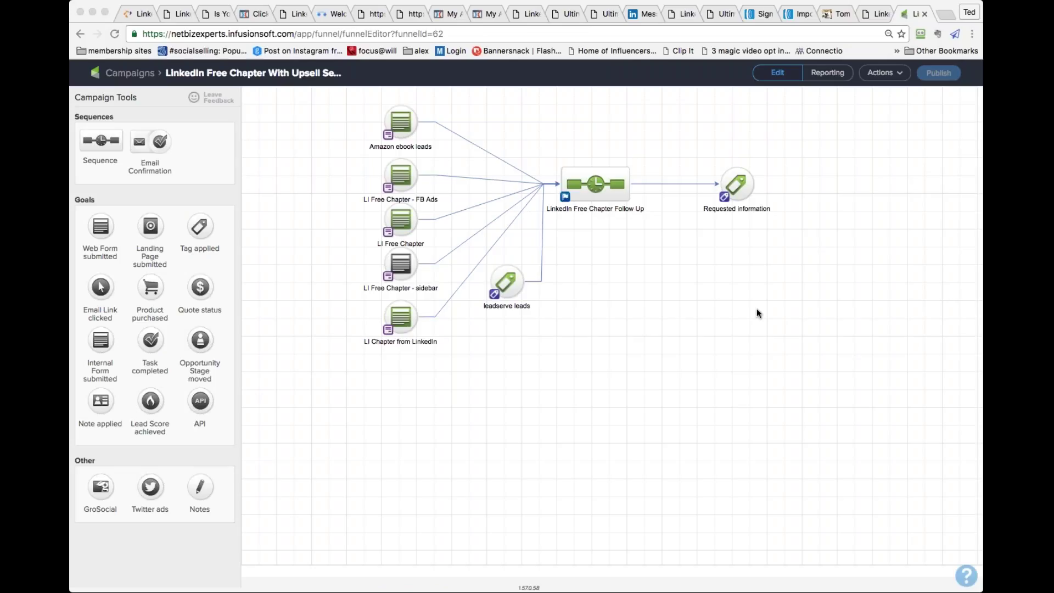
Open the Report Delivery email in the LinkedIn Free Chapter Follow Up sequence and enlarge the page for reading
double_click(592, 190)
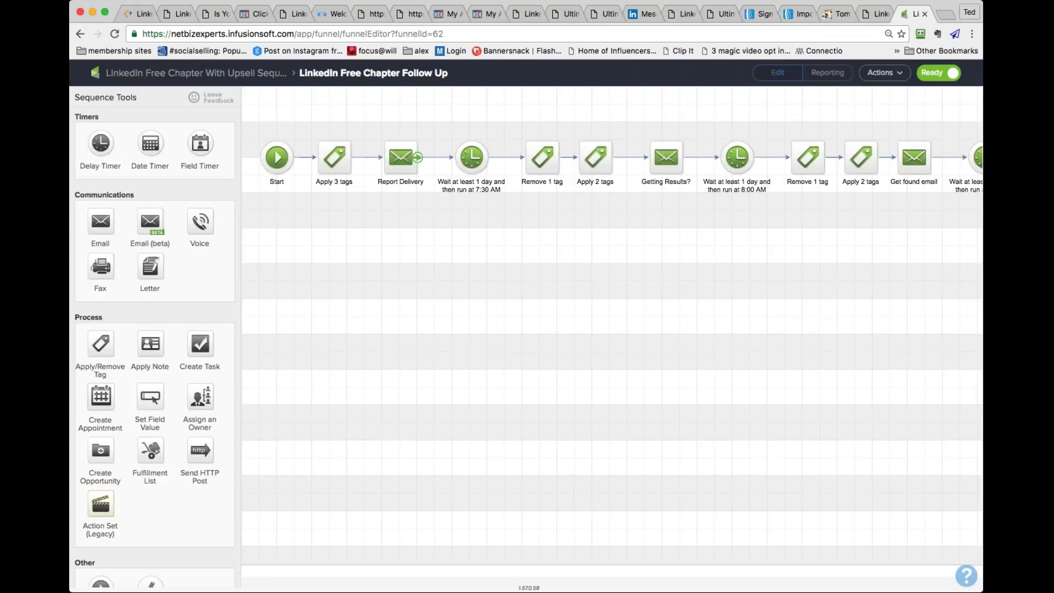
left_click(404, 169)
double_click(404, 169)
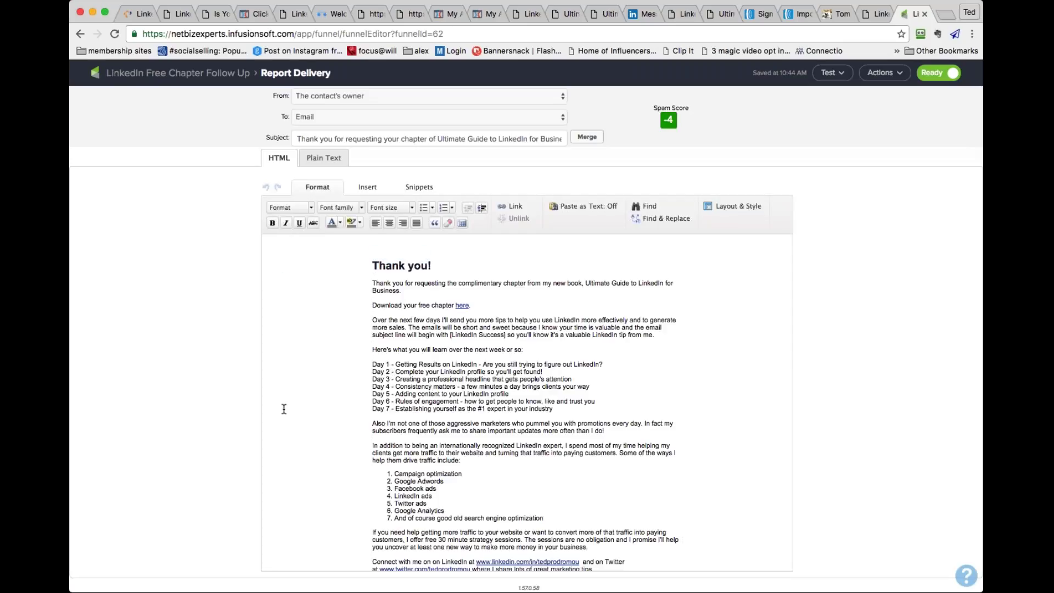
key("super+equal")
key("super+equal")
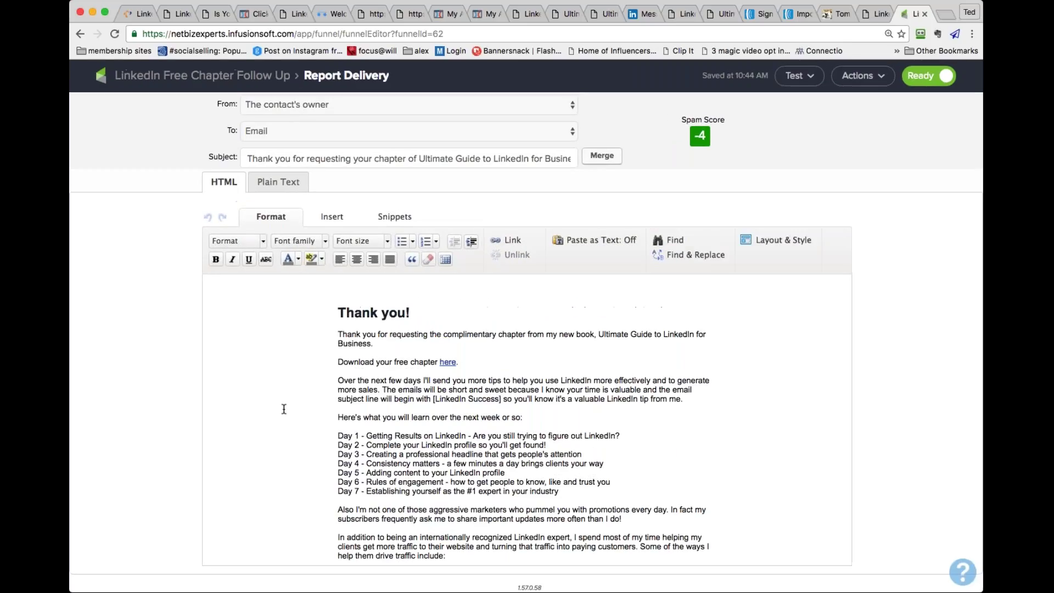
Read the Report Delivery email from its daily topic list through to the closing, then return to its beginning
scroll(284, 409, "down", 4)
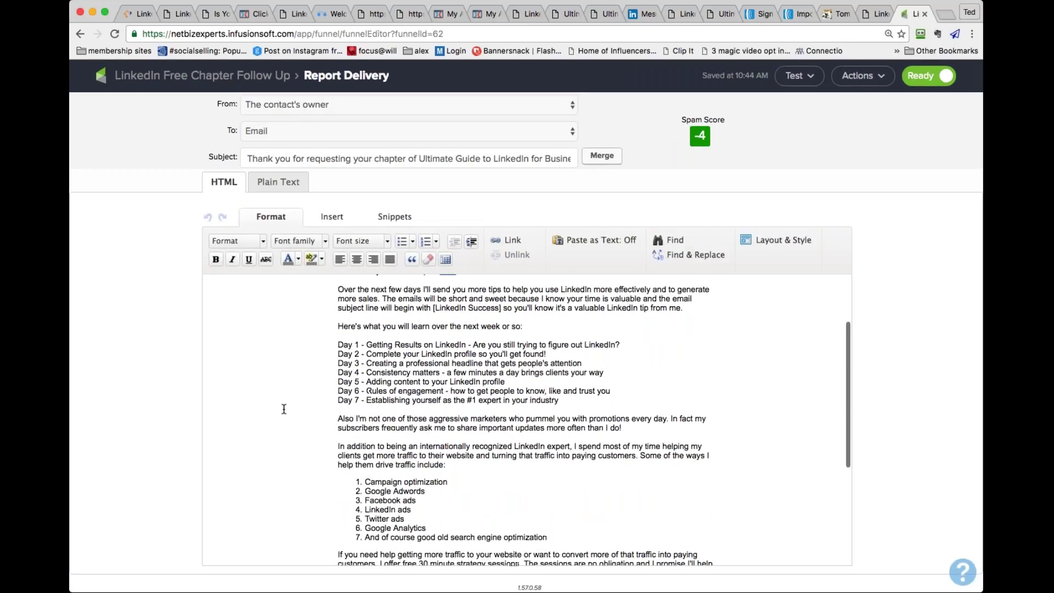
scroll(284, 410, "down", 1)
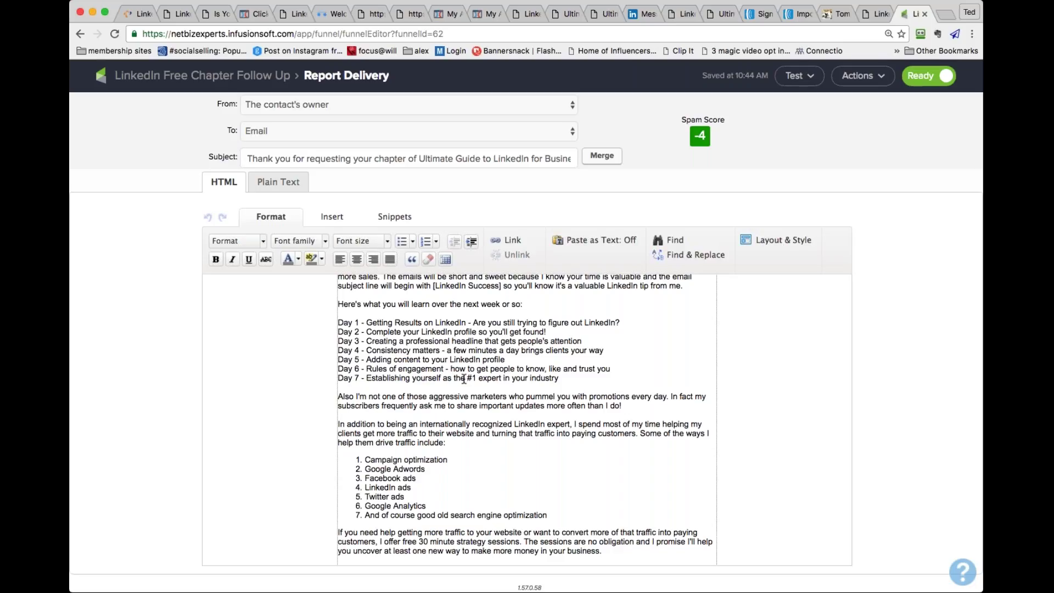
scroll(473, 401, "down", 1)
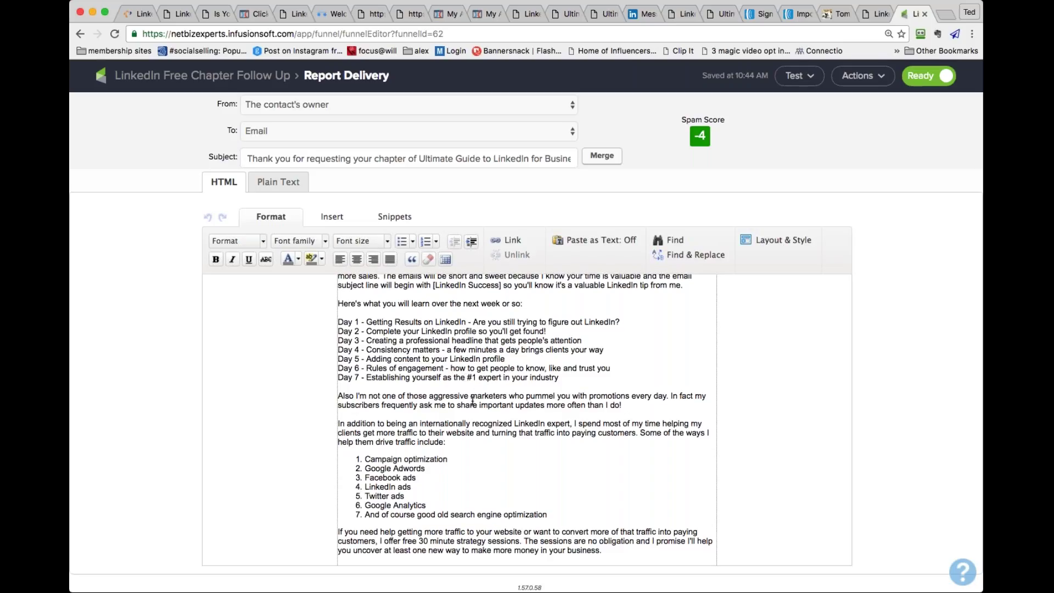
scroll(473, 401, "down", 5)
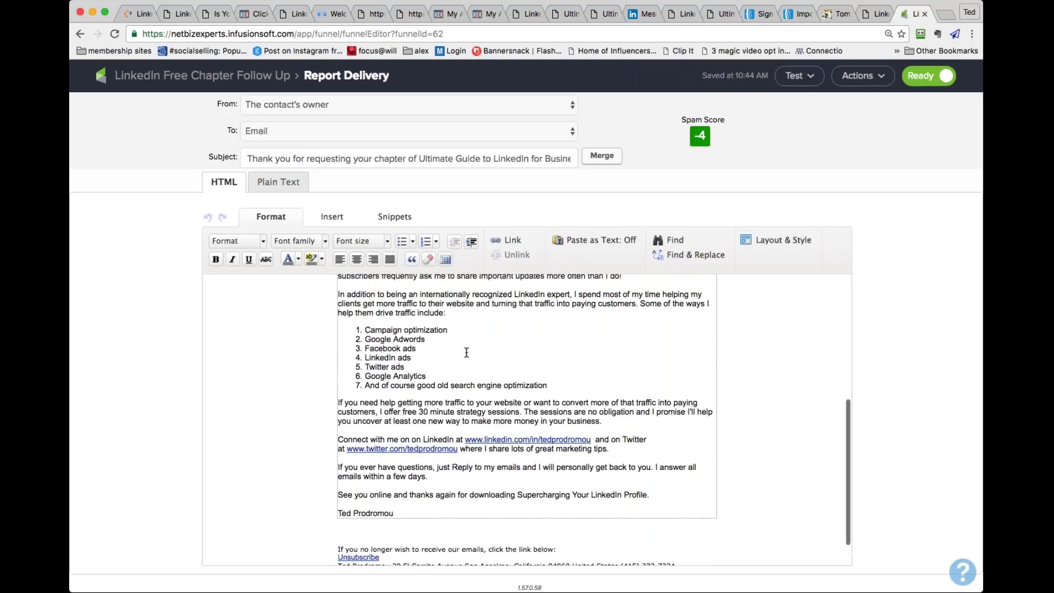
scroll(467, 353, "up", 10)
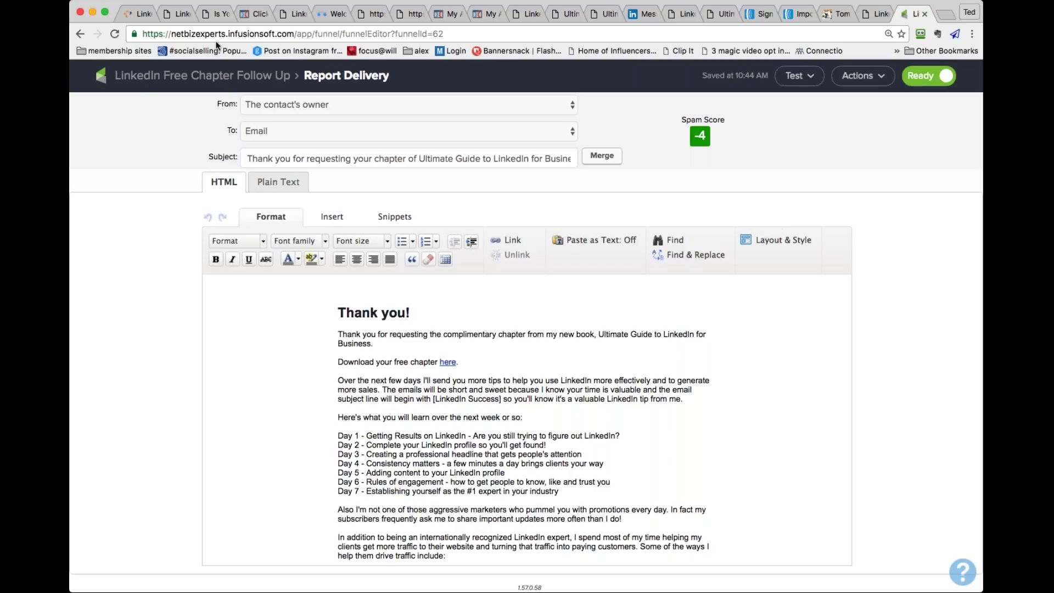
Switch back to the ClickFunnels funnel and open the Sales Page step's overview
left_click(256, 15)
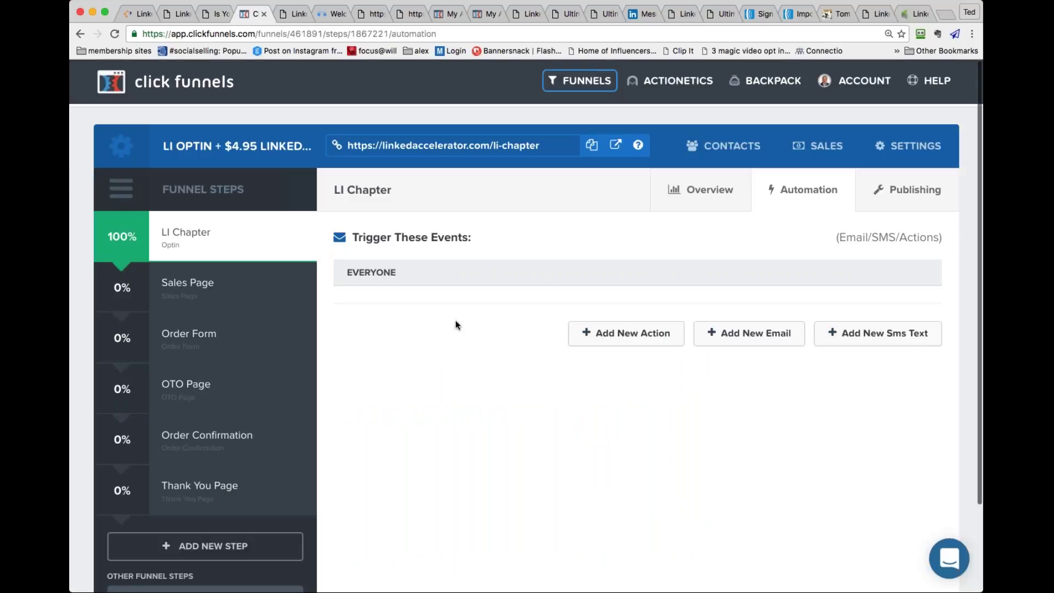
scroll(456, 321, "down", 3)
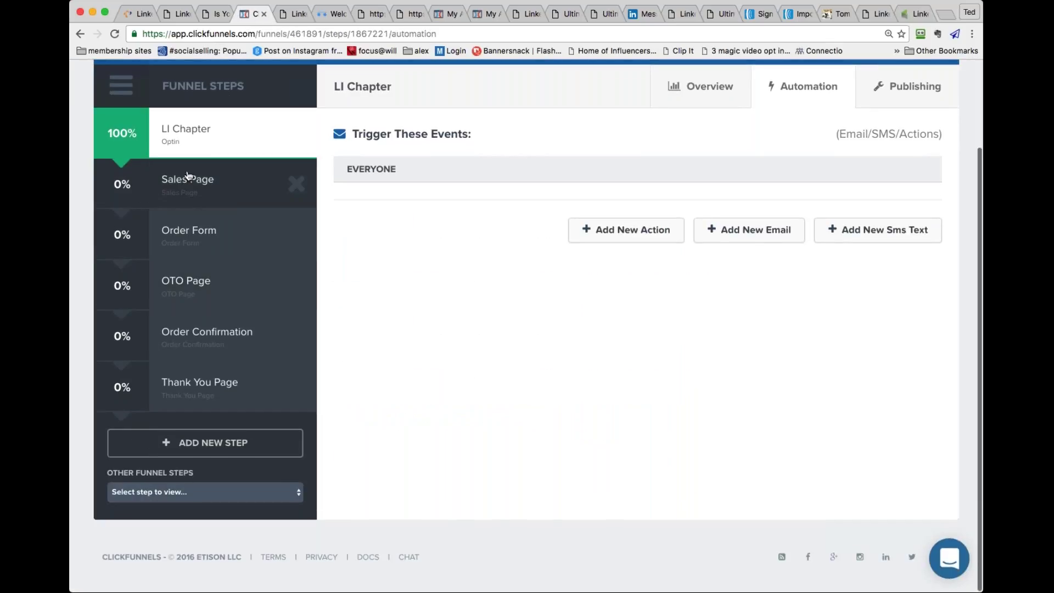
left_click(188, 176)
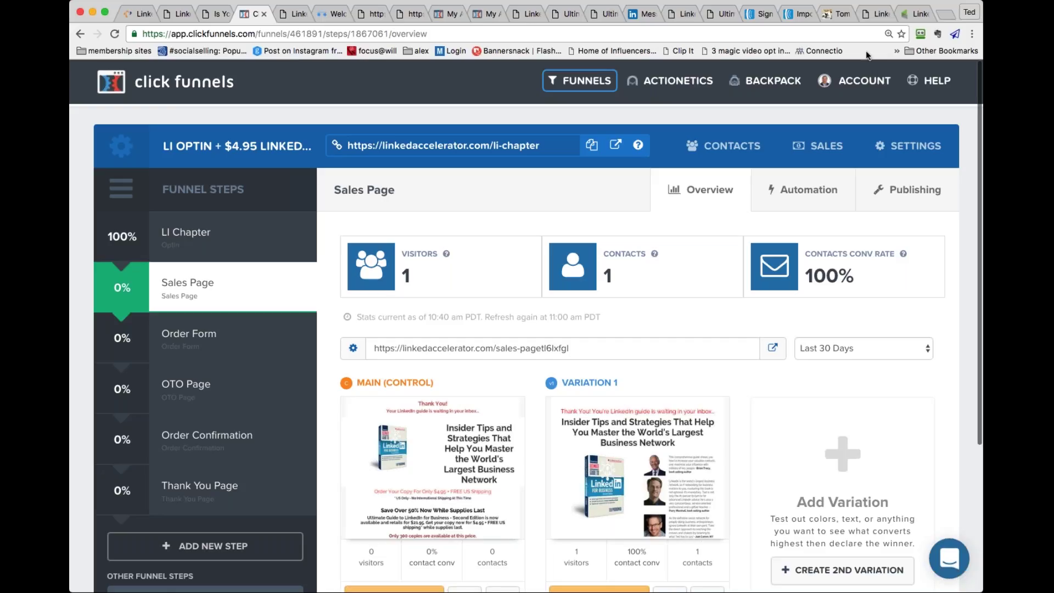
Load marketingonline.com in place of the 7 LinkedIn Secrets preview page and dismiss the free ebook pop-up
left_click(839, 15)
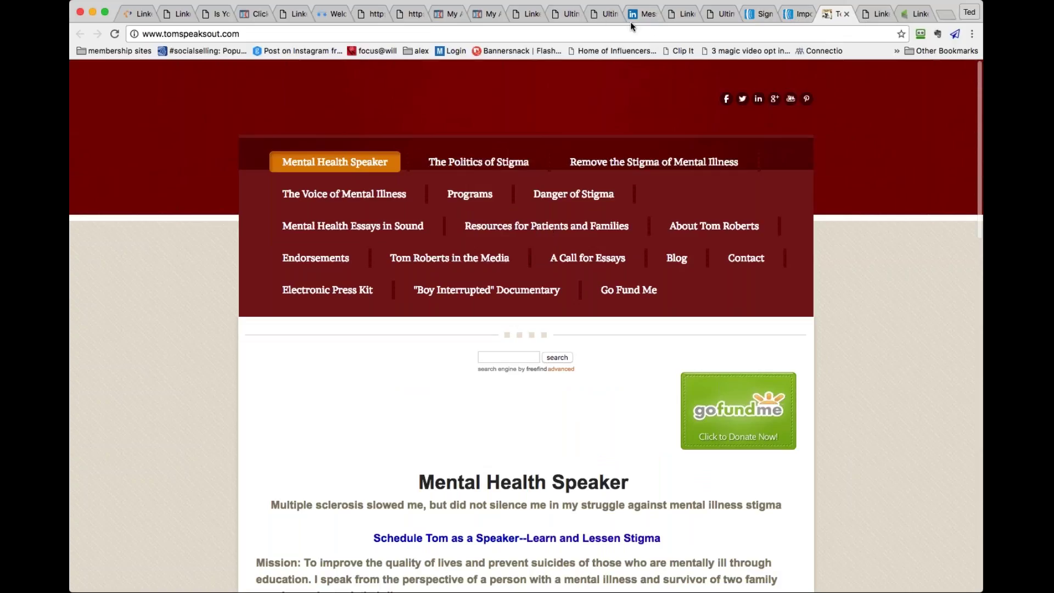
left_click(598, 16)
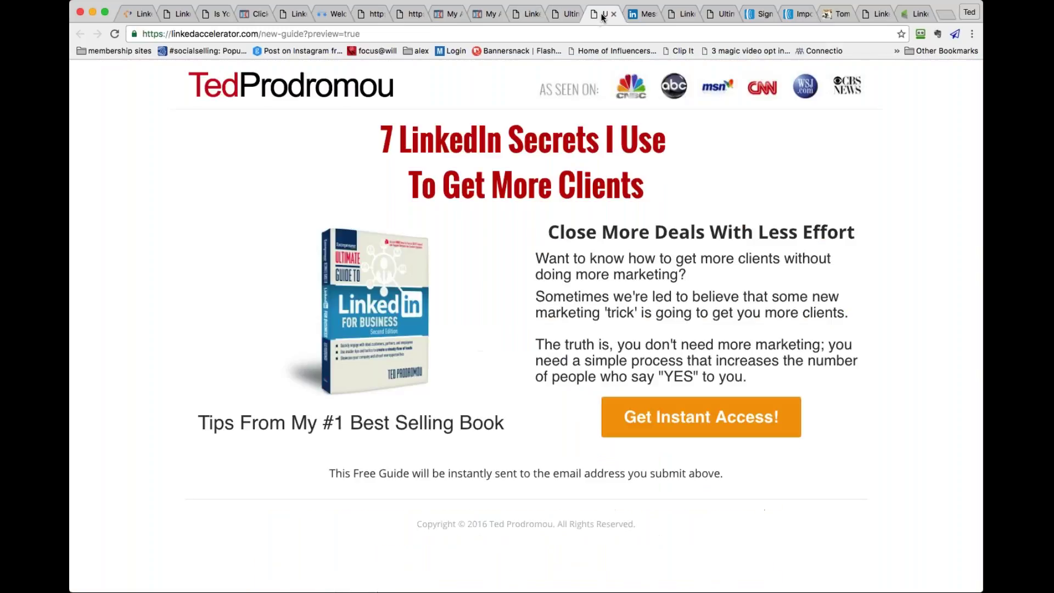
type("mar")
key("Return")
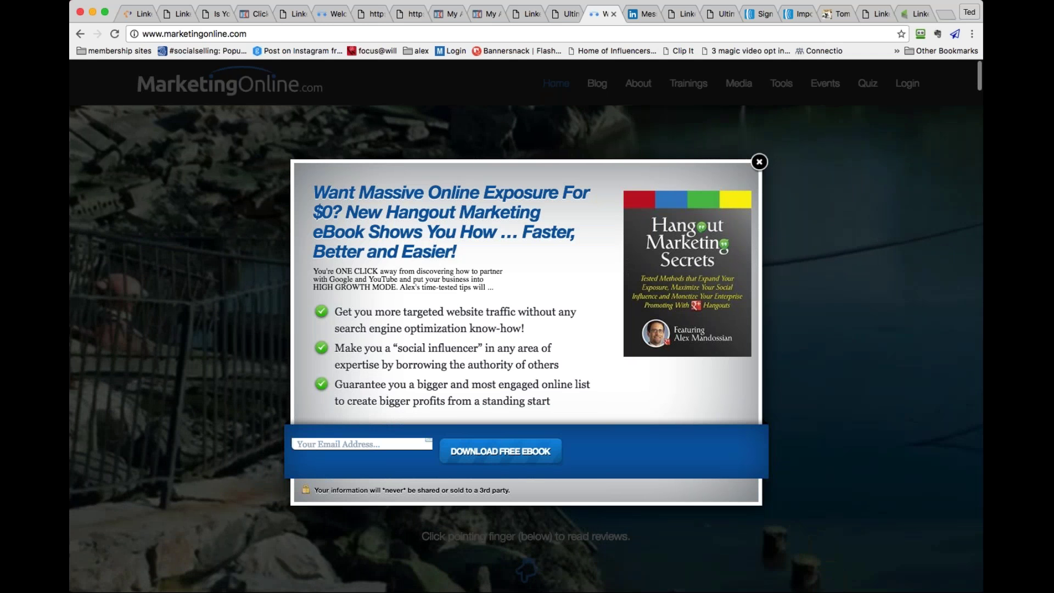
left_click(760, 162)
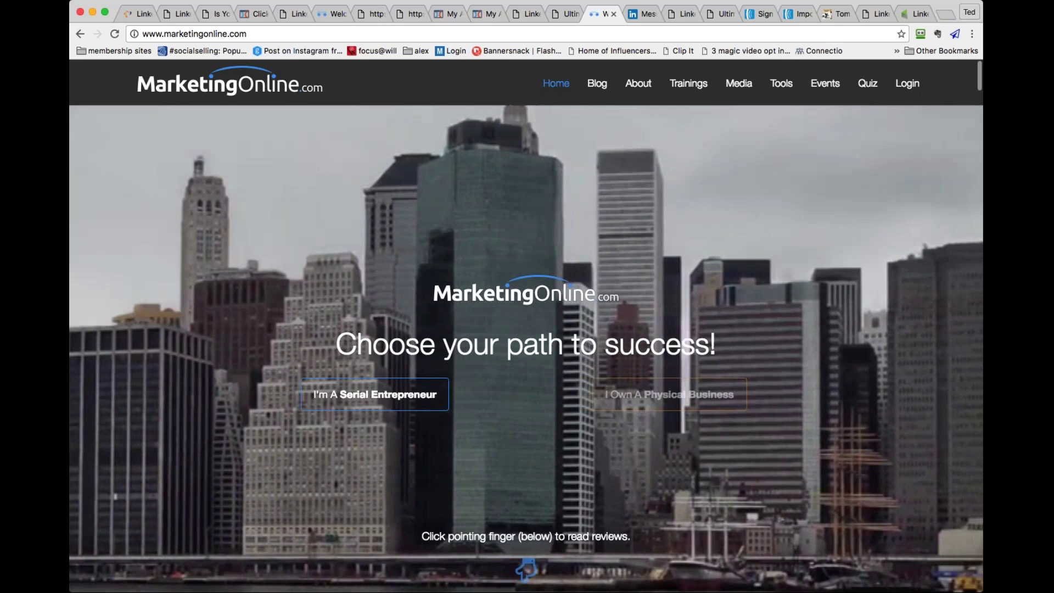
Open the marketing assessment through the Physical Business path and look over its introduction and the Vision and Mindset questions
left_click(660, 400)
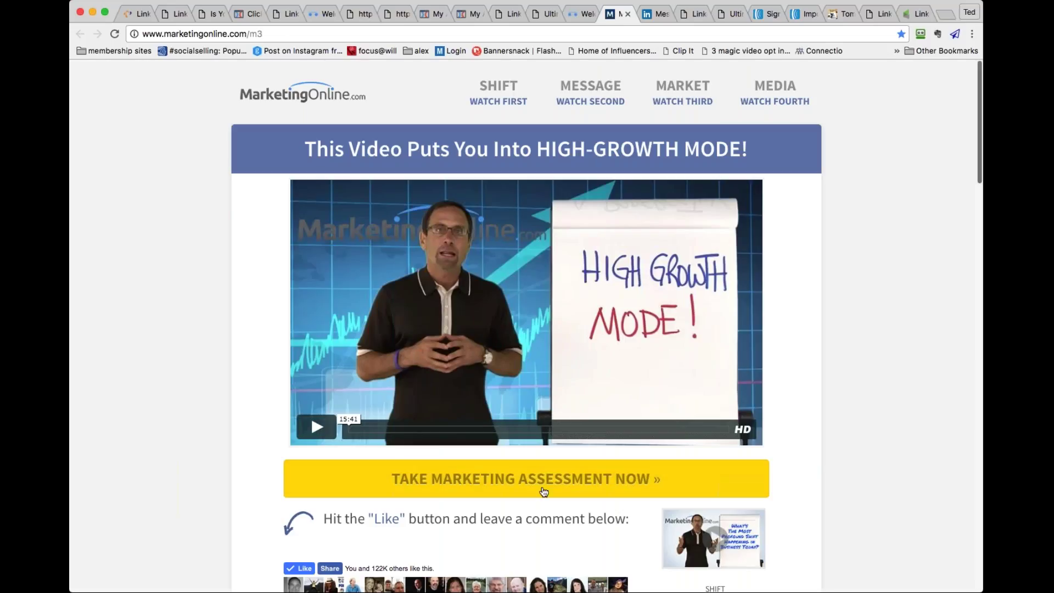
left_click(541, 488)
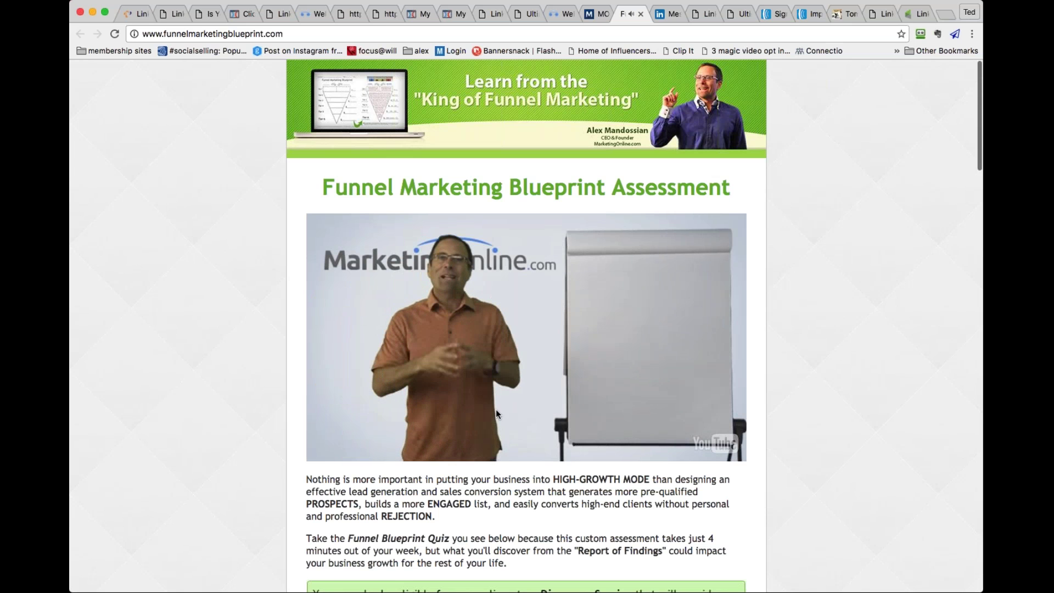
scroll(392, 424, "down", 1)
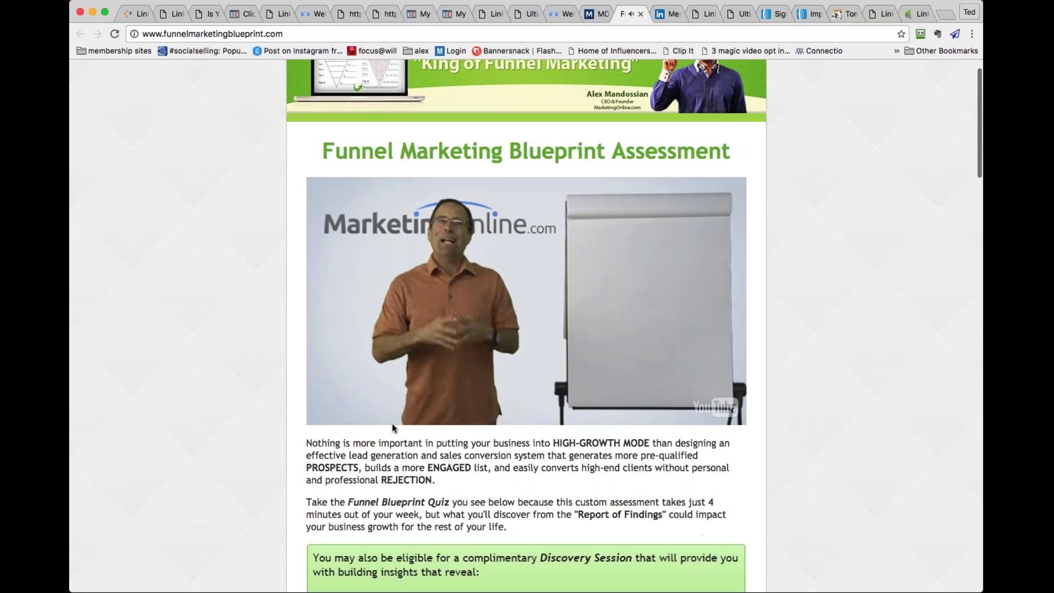
scroll(392, 423, "down", 10)
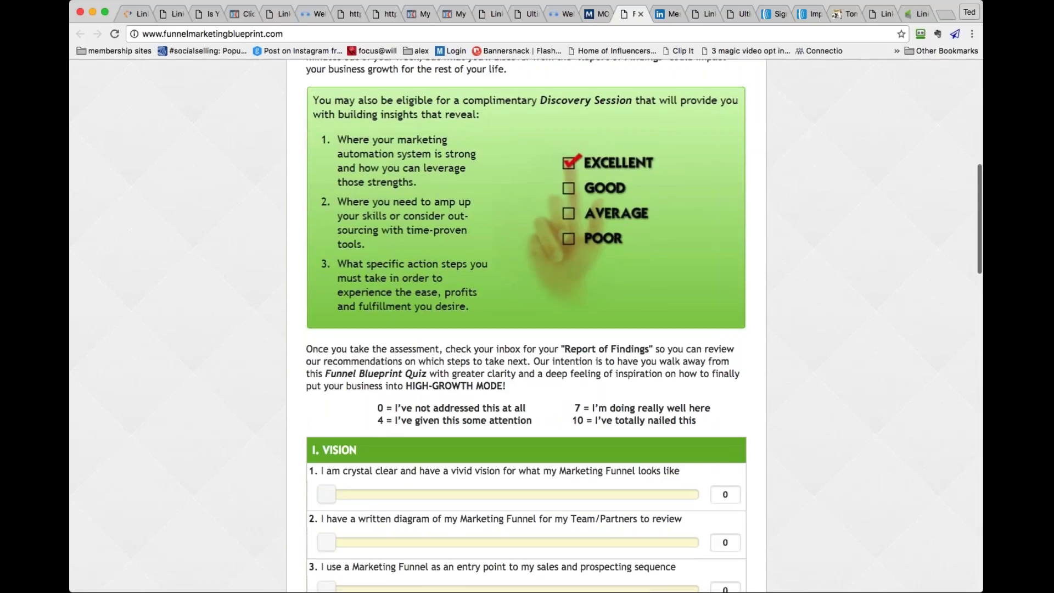
scroll(526, 326, "down", 7)
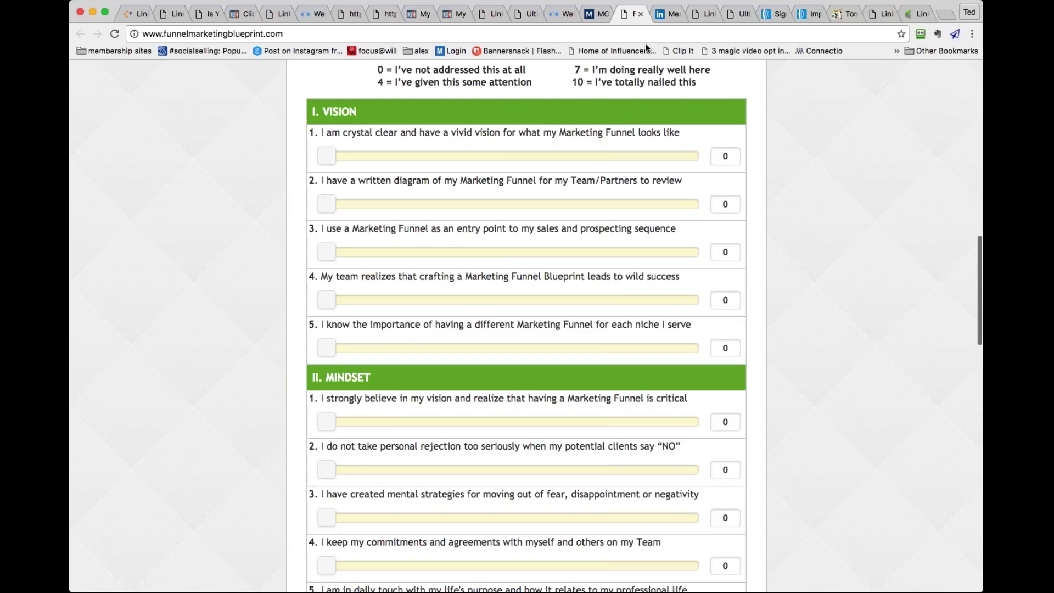
Switch to the LinkedIn messages and open the profile's own updates to look over the recent activity
left_click(671, 17)
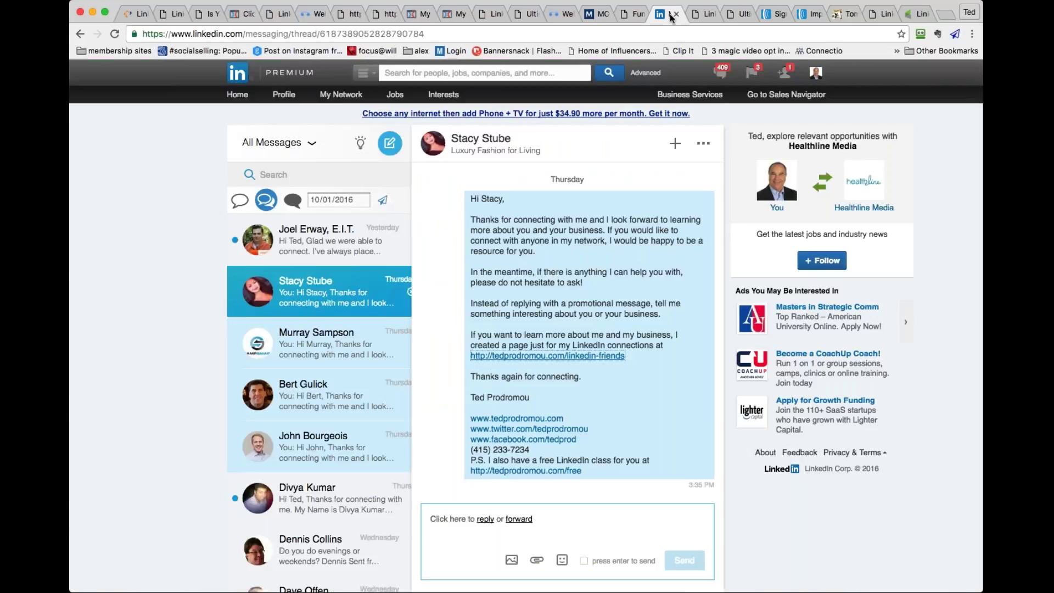
mouse_move(284, 94)
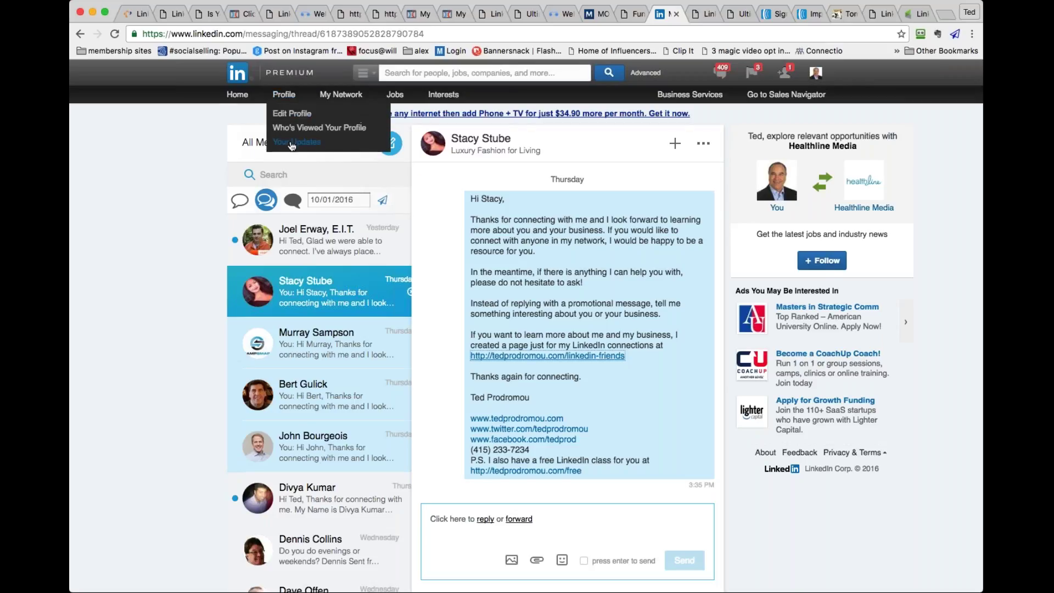
left_click(292, 143)
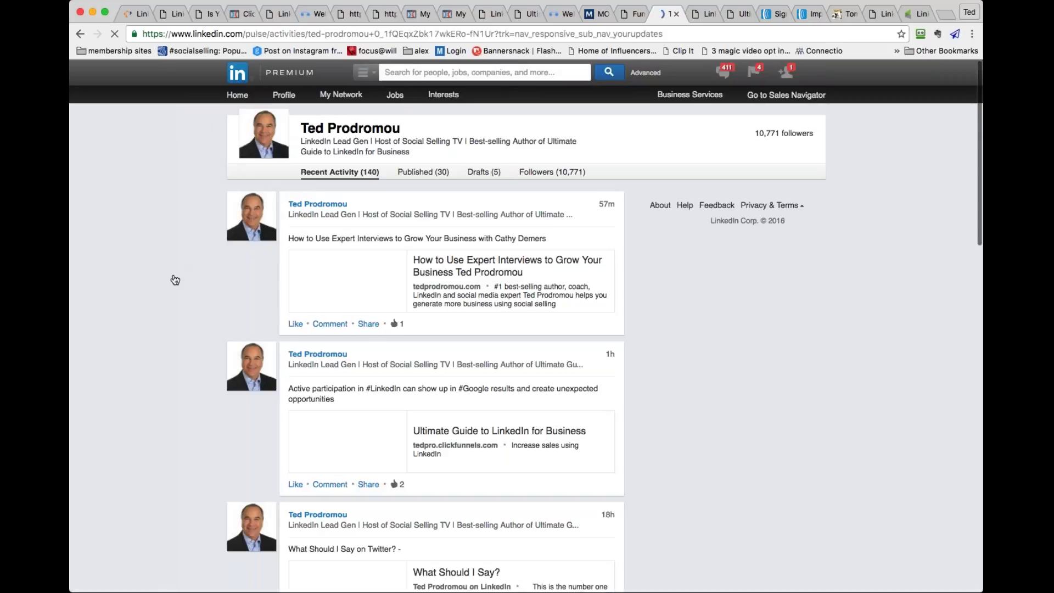
scroll(170, 279, "down", 1)
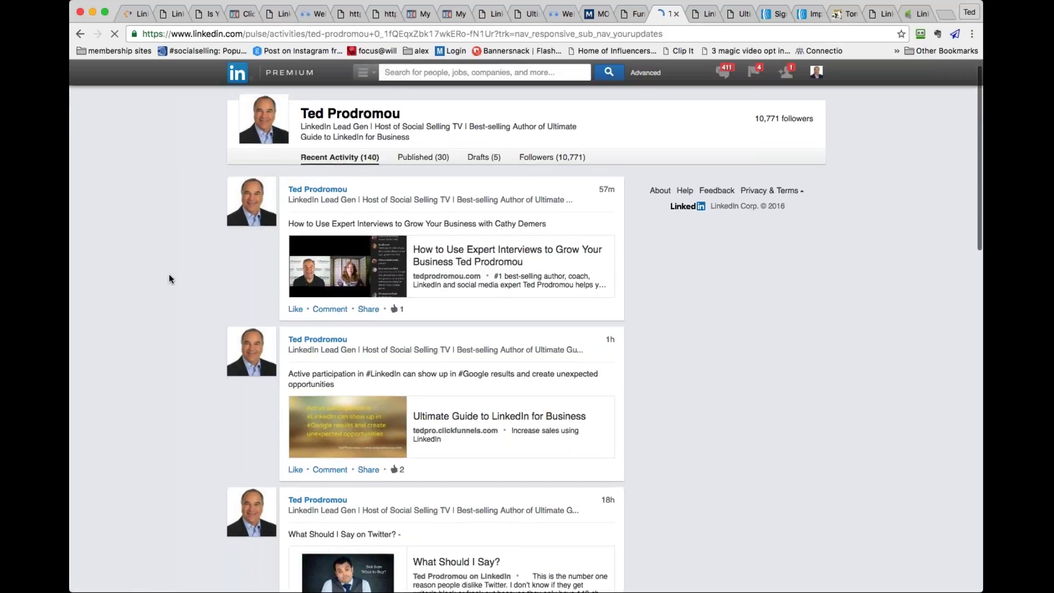
scroll(170, 279, "down", 2)
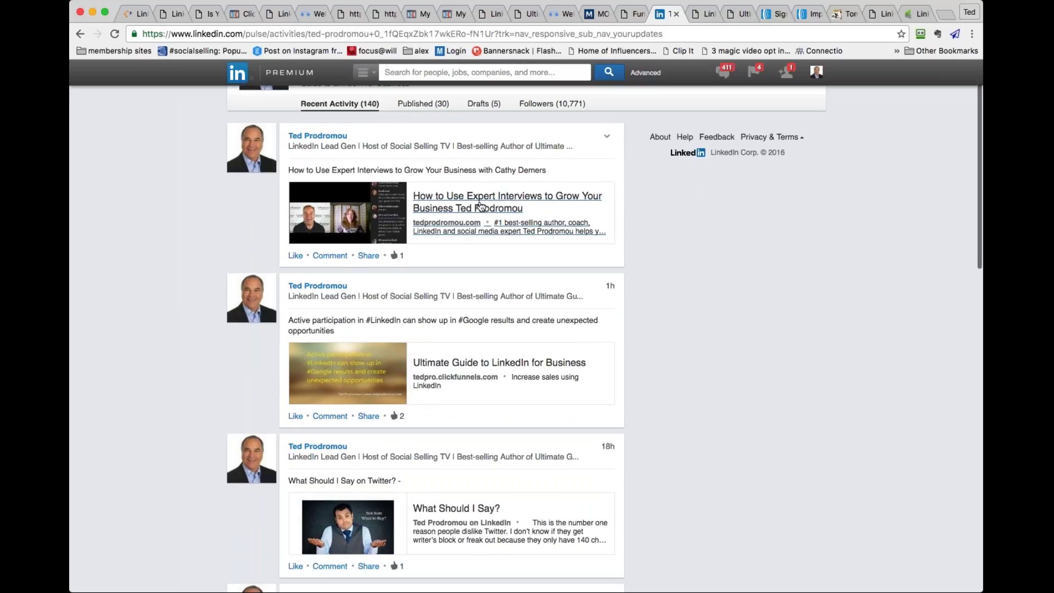
Open the shared article How to Use Expert Interviews to Grow Your Business, skim its video and transcription, and return to its beginning
left_click(479, 206)
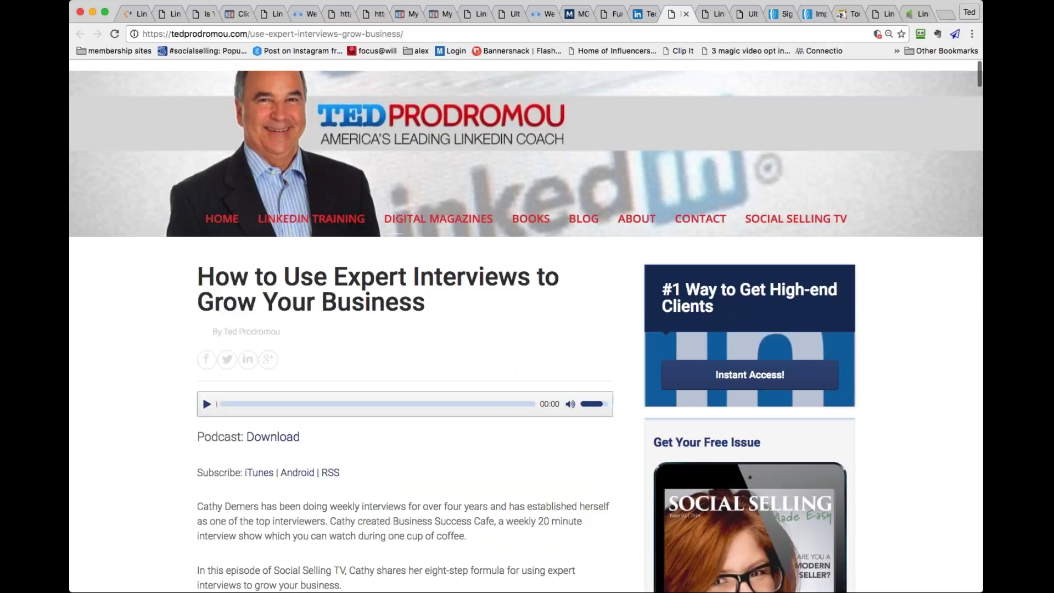
scroll(145, 367, "down", 1)
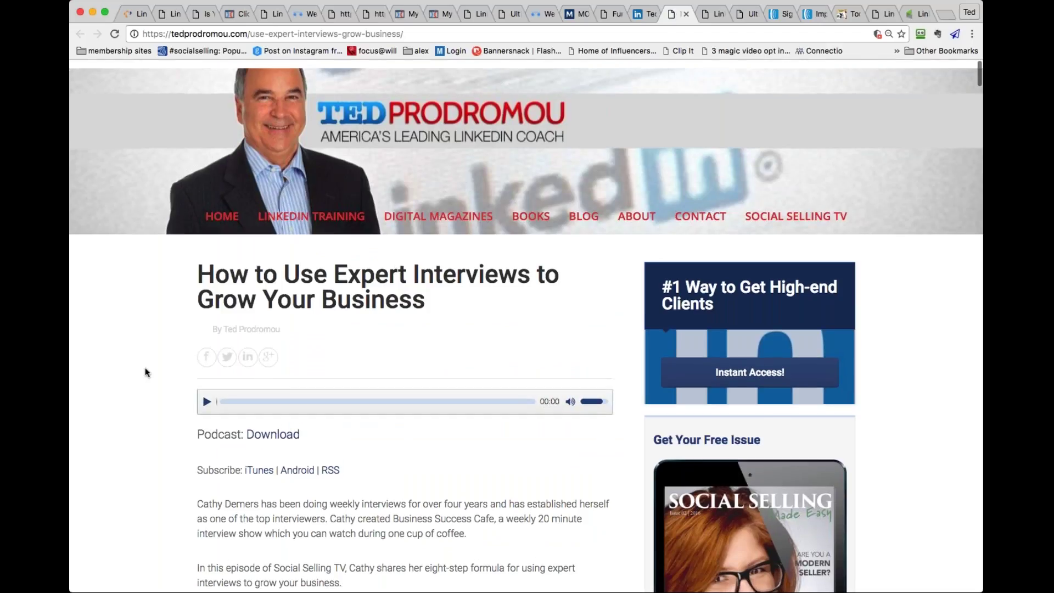
scroll(145, 368, "down", 3)
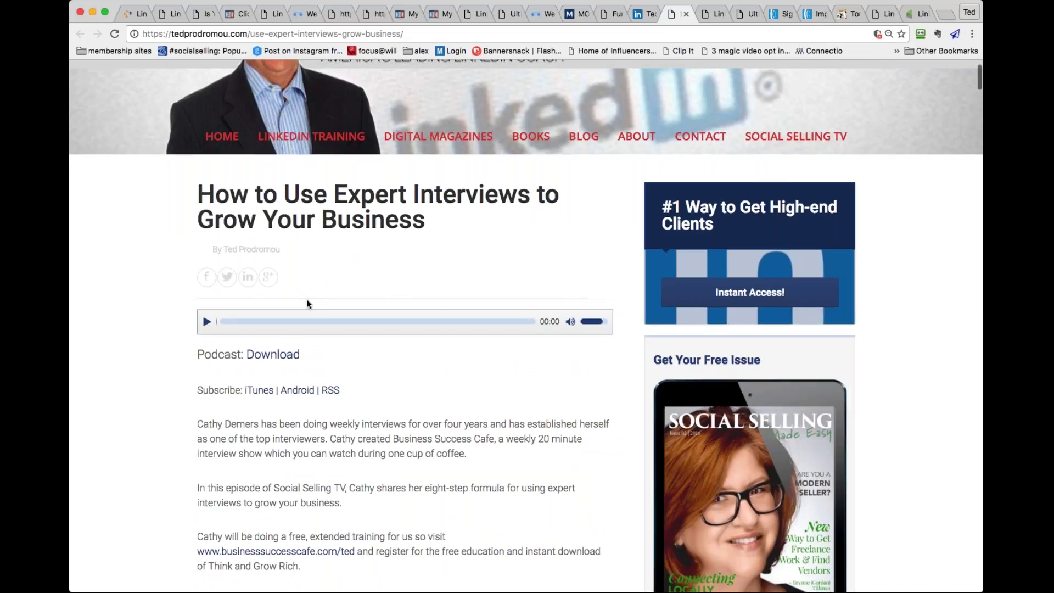
scroll(307, 299, "down", 10)
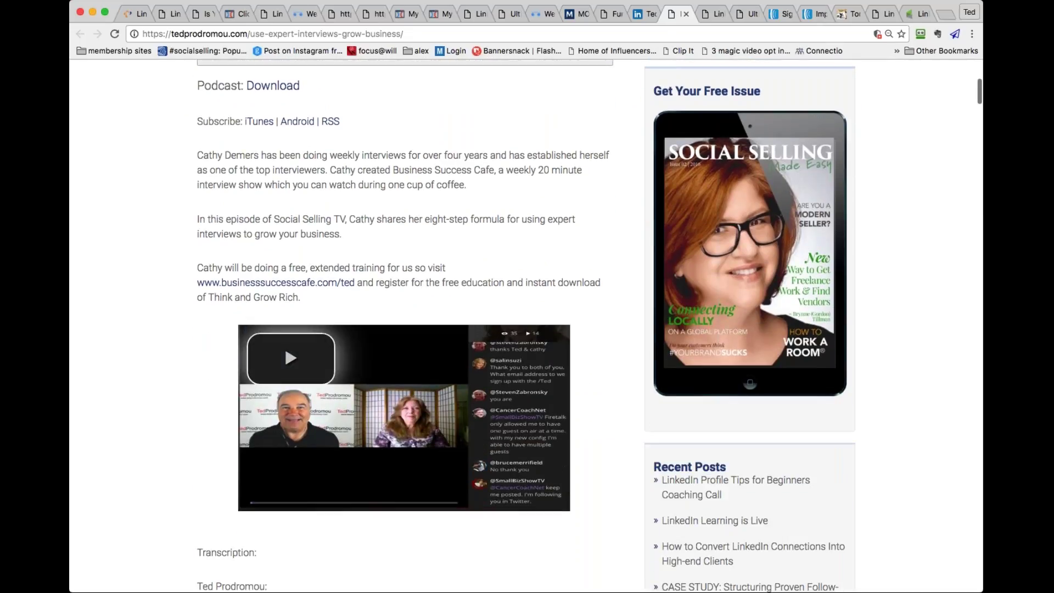
scroll(161, 404, "down", 1)
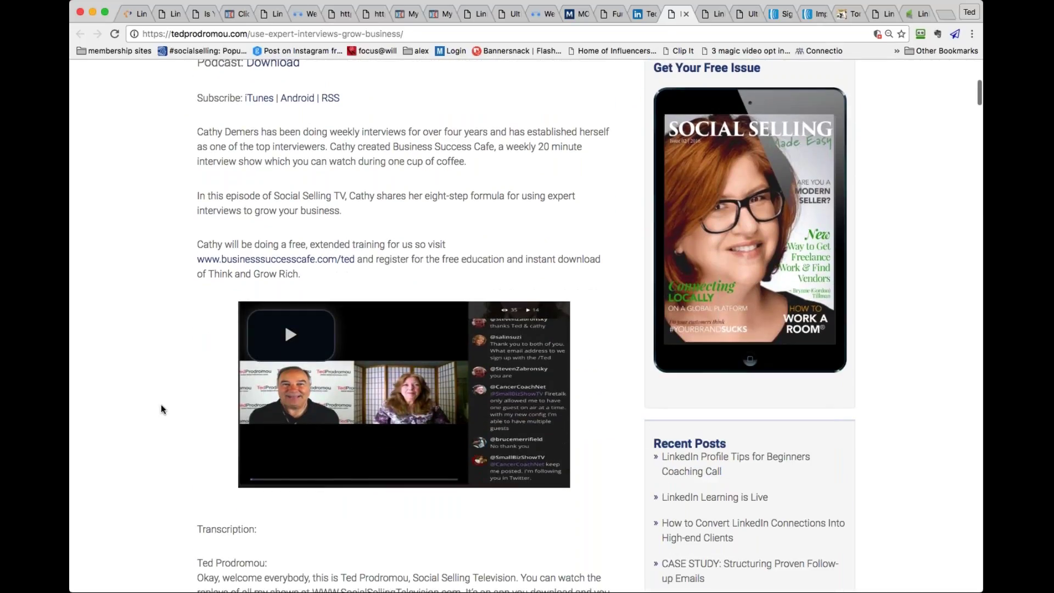
scroll(162, 406, "down", 14)
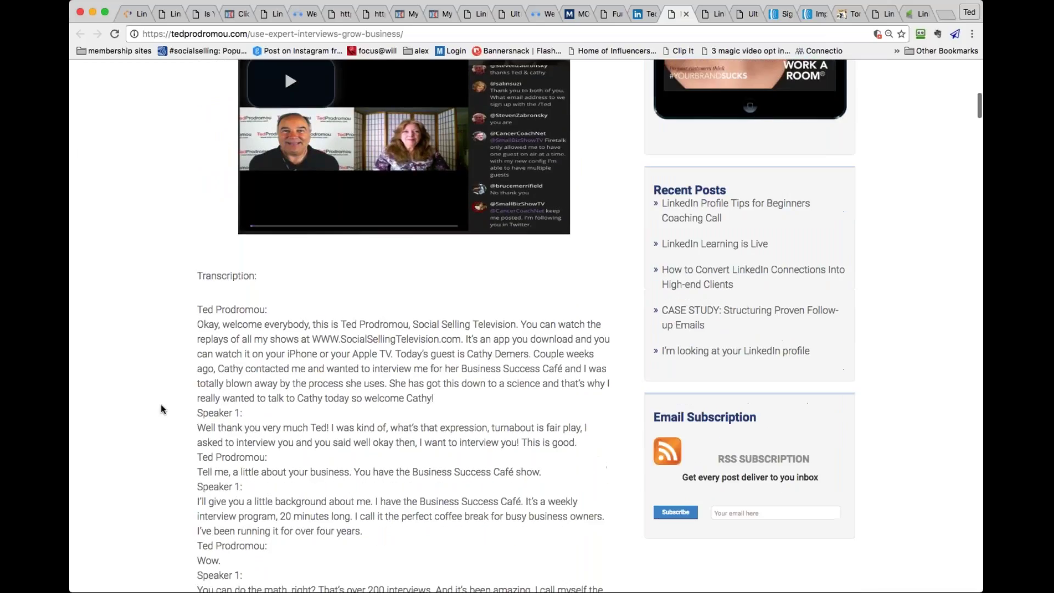
scroll(161, 406, "down", 6)
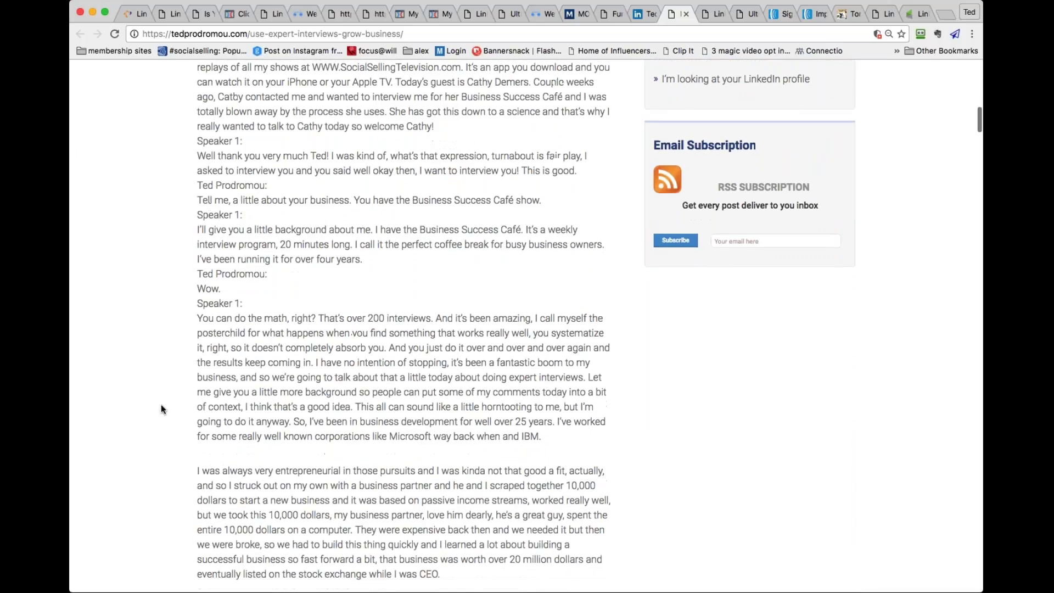
scroll(161, 409, "down", 20)
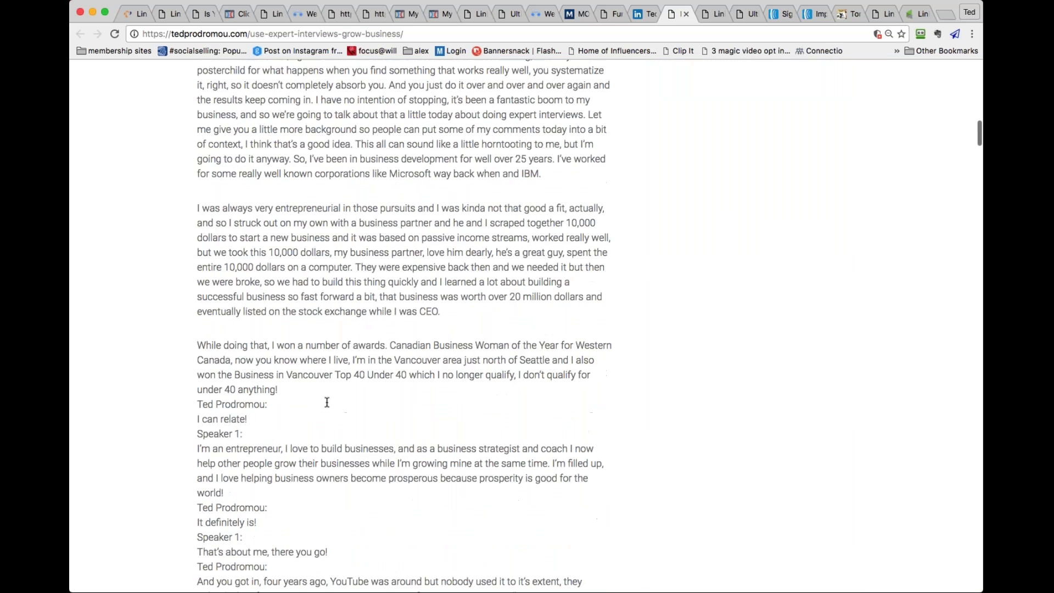
scroll(327, 402, "up", 20)
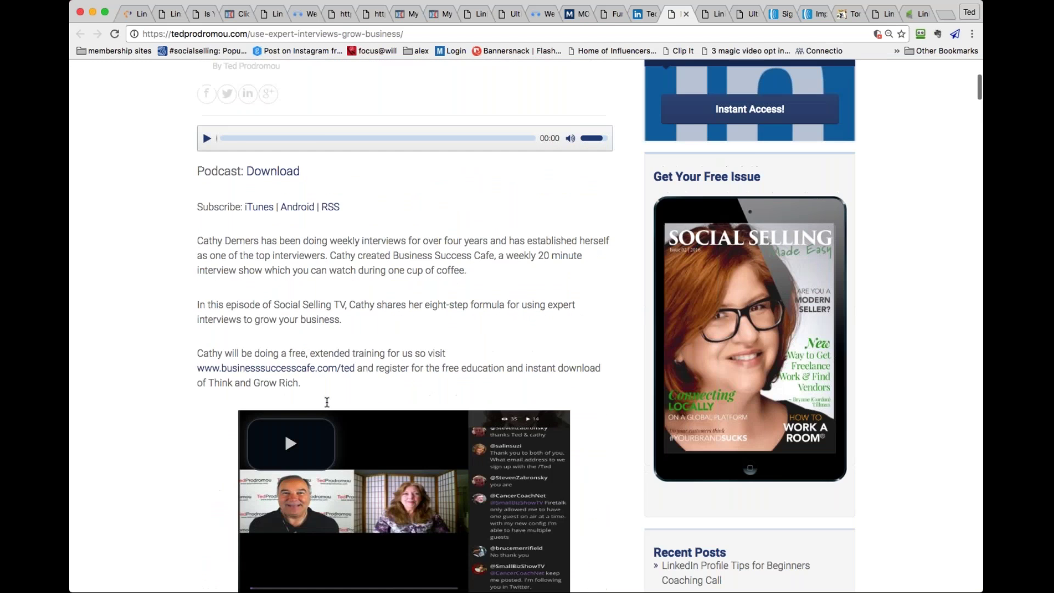
scroll(328, 403, "up", 3)
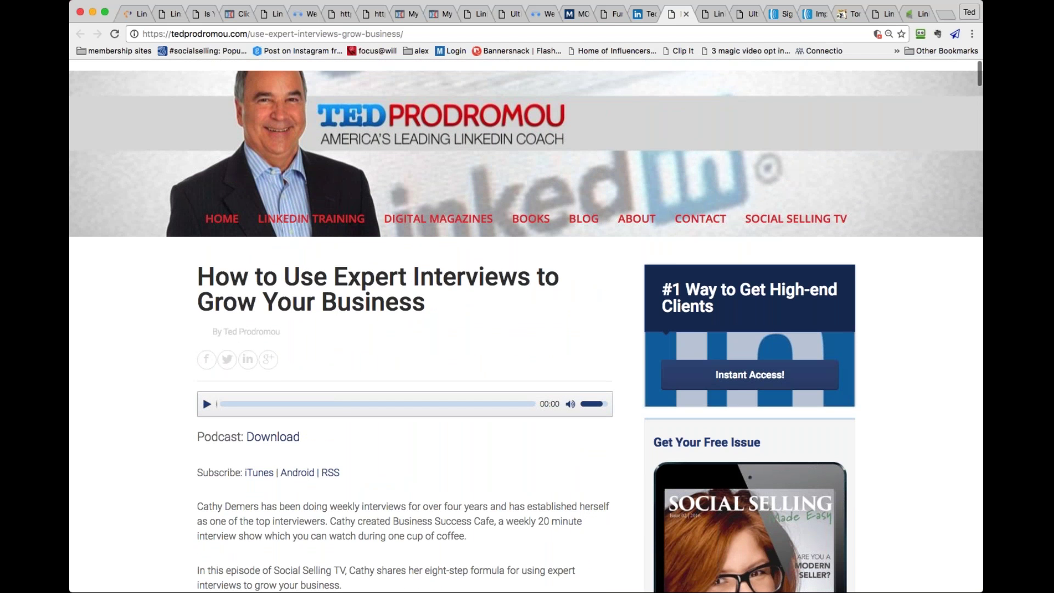
Preview the landing page behind the #1 Way to Get High-end Clients offer, and go back to the article
left_click(751, 376)
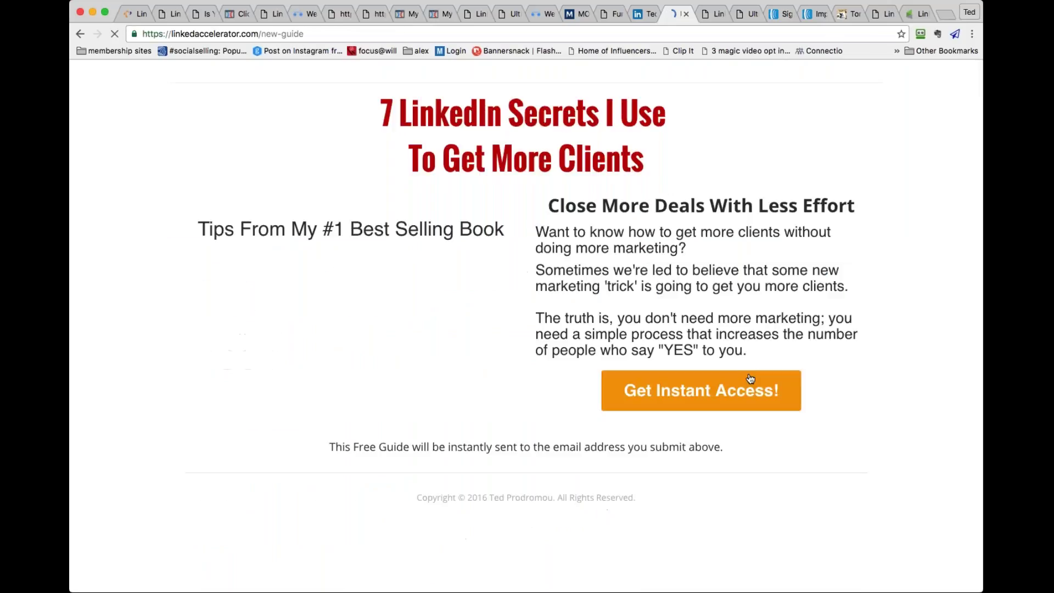
left_click(79, 34)
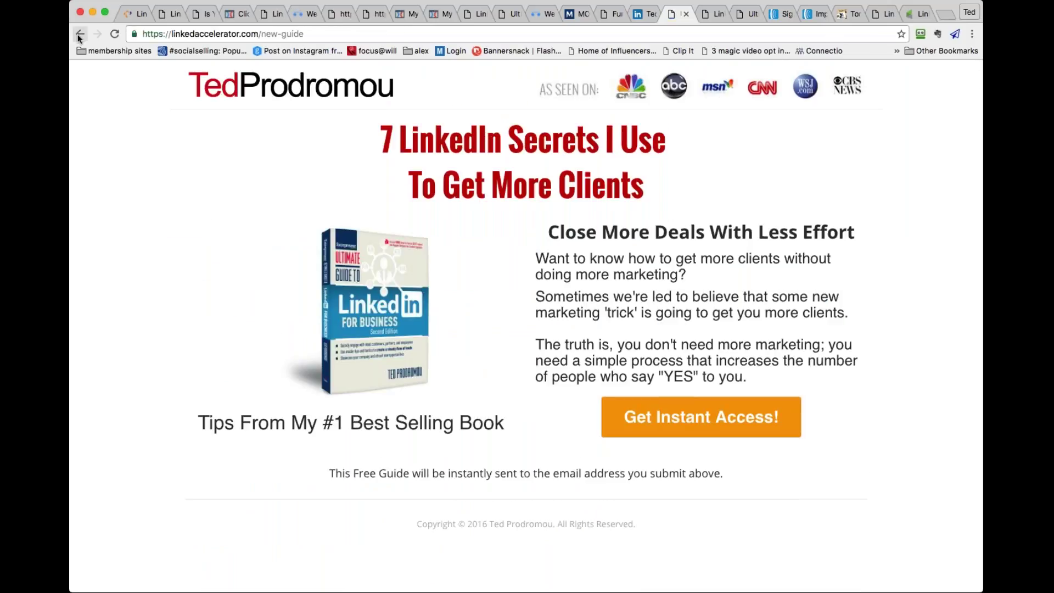
scroll(576, 354, "down", 2)
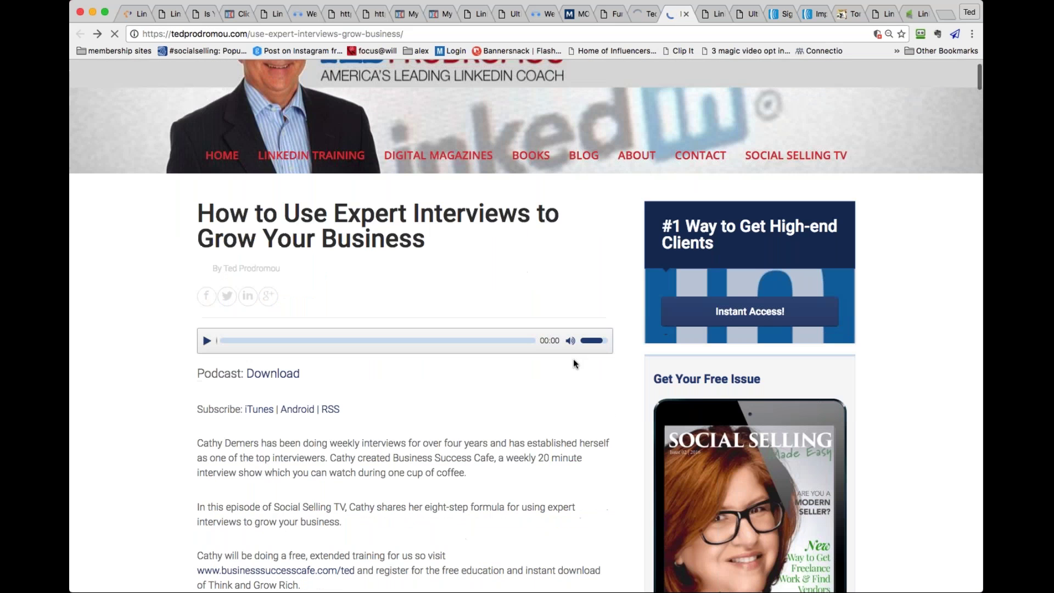
Open the free Social Selling Made Easy issue offered beside the article and look over its page down to the app store downloads
scroll(574, 359, "down", 5)
left_click(769, 299)
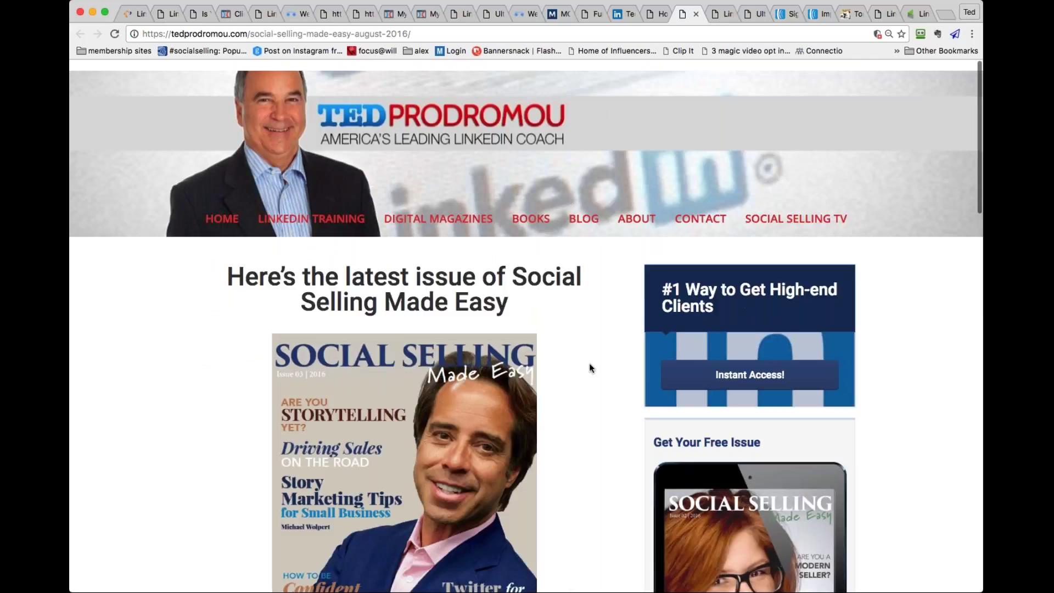
scroll(549, 385, "down", 1)
scroll(539, 391, "down", 7)
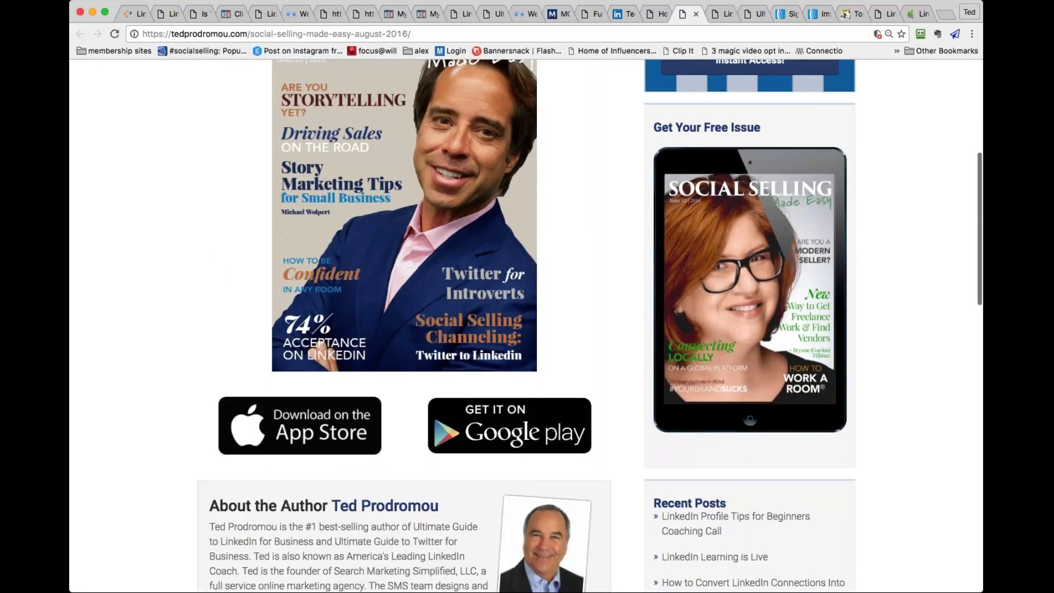
scroll(464, 434, "up", 3)
scroll(464, 433, "up", 5)
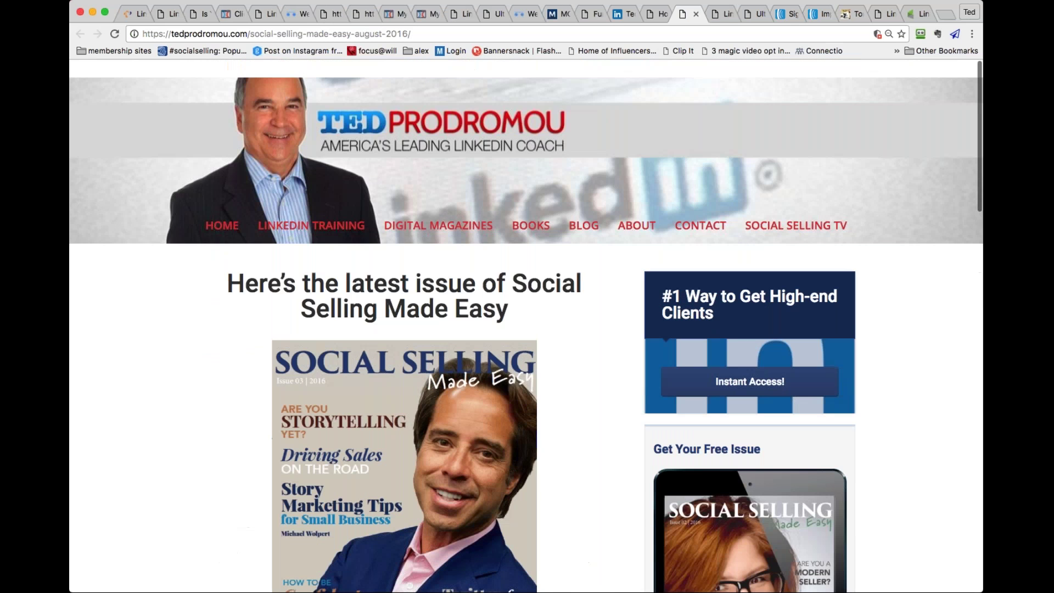
Return to the expert interviews article and bring its title and sidebar offers back into view
left_click(656, 15)
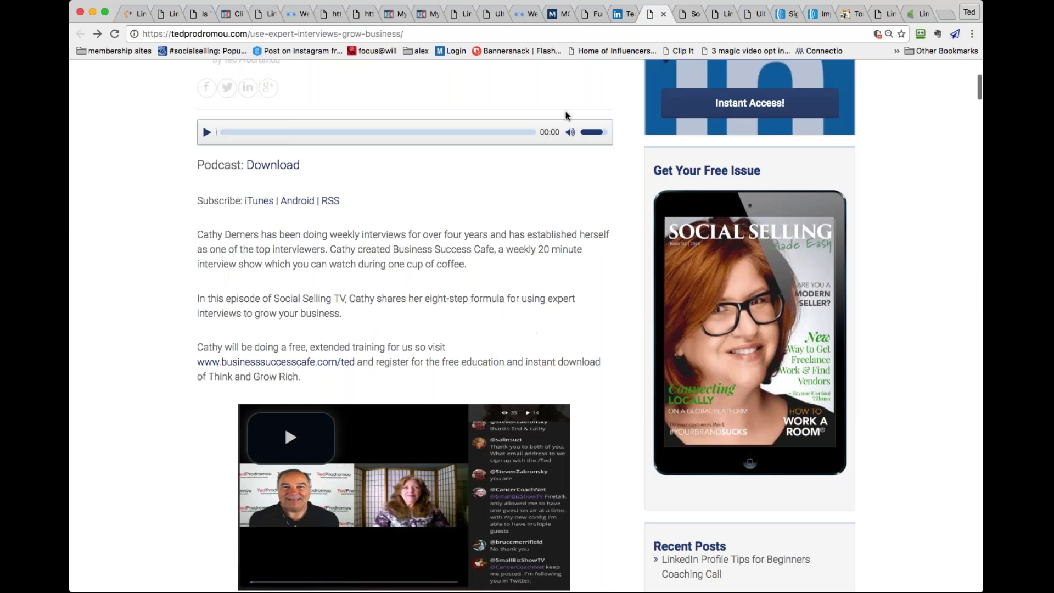
scroll(447, 222, "up", 1)
scroll(446, 220, "up", 6)
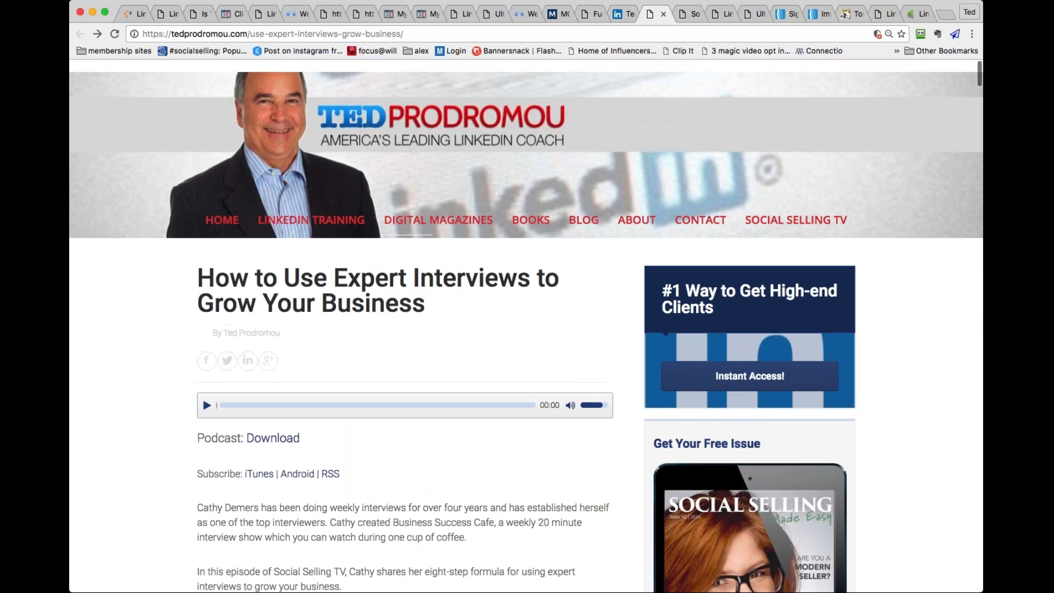
Go back to the LinkedIn recent activity, preview the Ultimate Guide to LinkedIn for Business link, and close its landing page
left_click(626, 16)
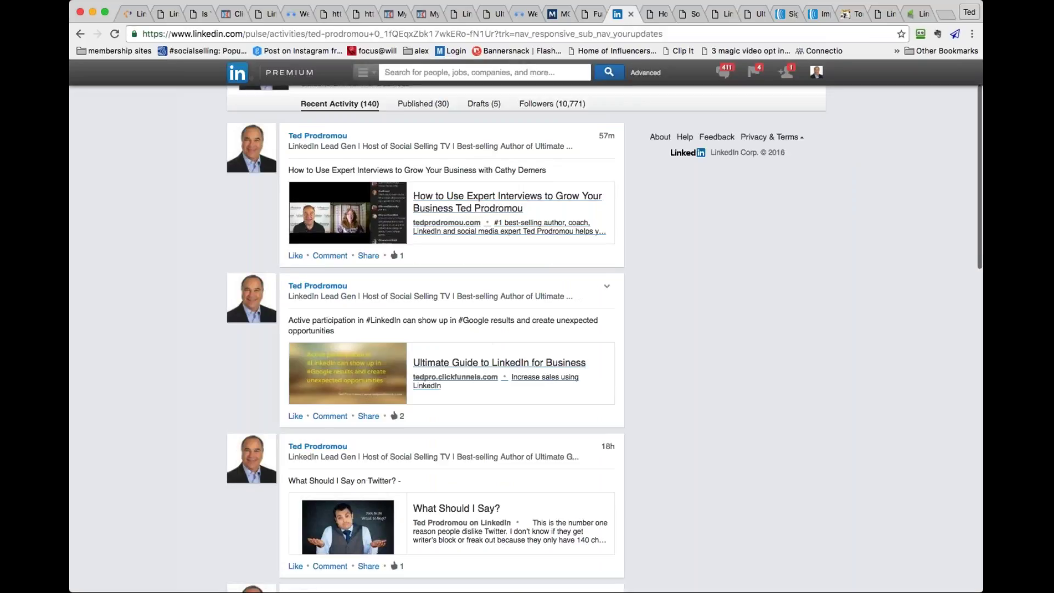
scroll(456, 252, "down", 4)
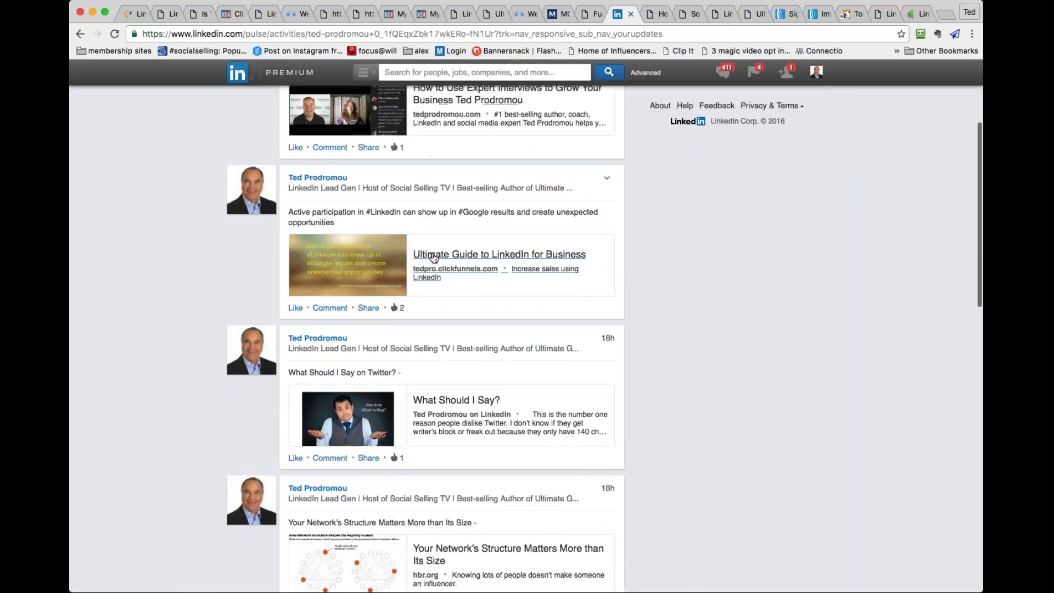
left_click(452, 263)
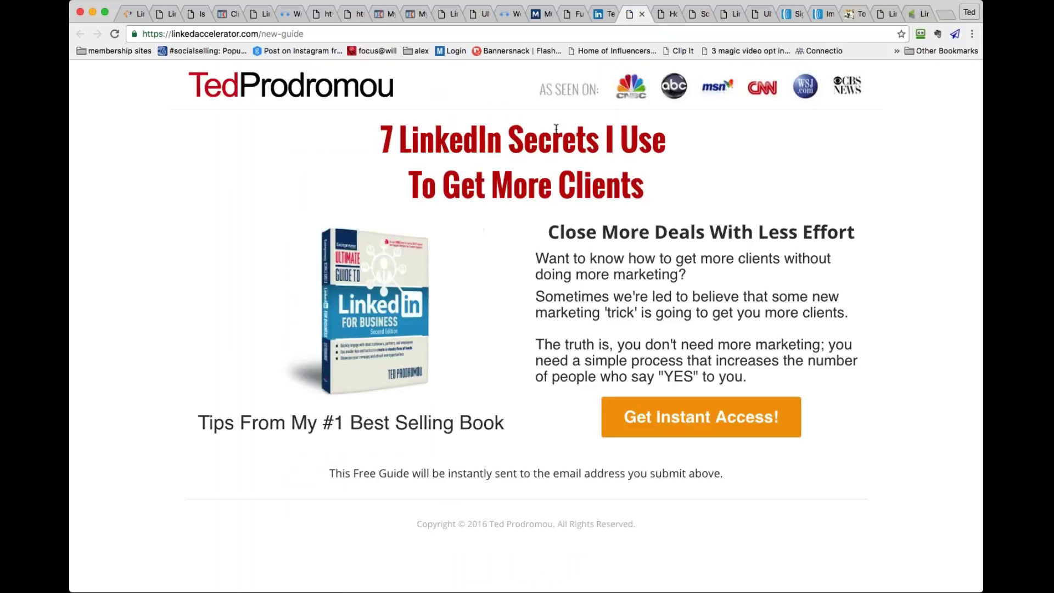
left_click(642, 15)
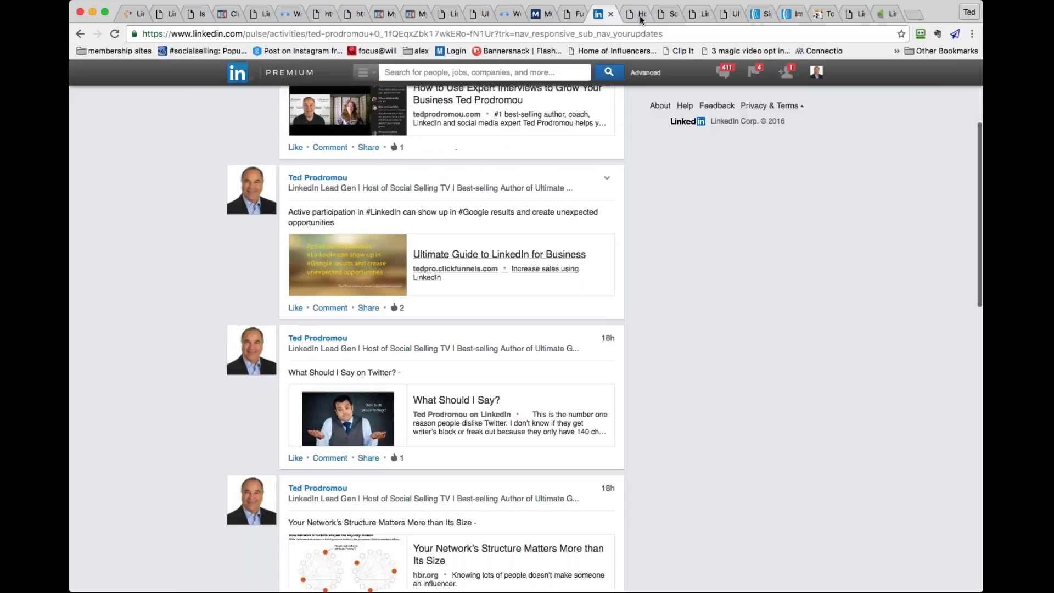
Open the What Should I Say? post from the recent activity and read through to its free Twitter guide download offer
scroll(490, 374, "down", 5)
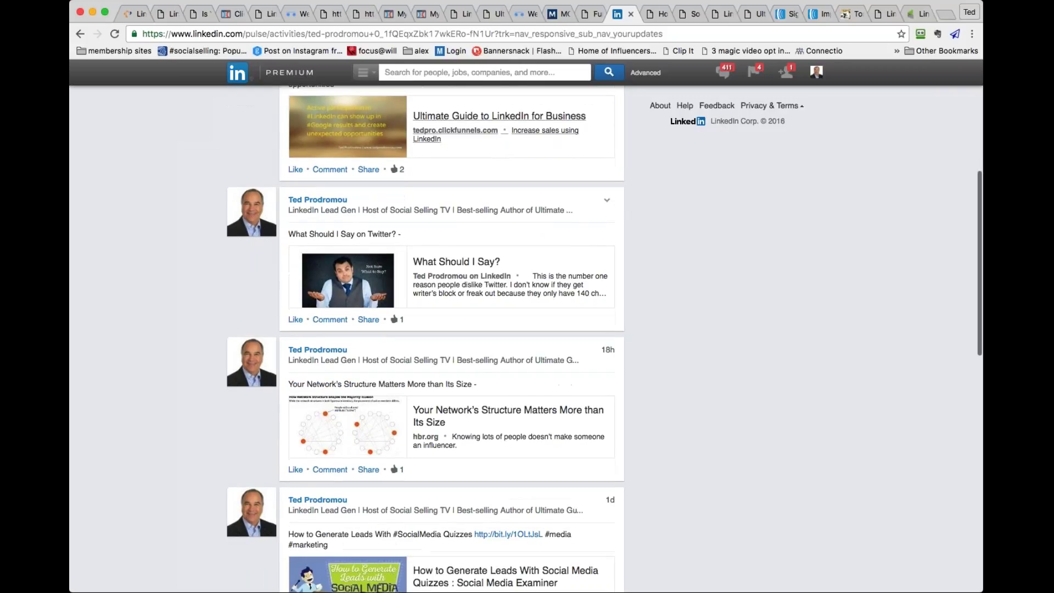
left_click(490, 375)
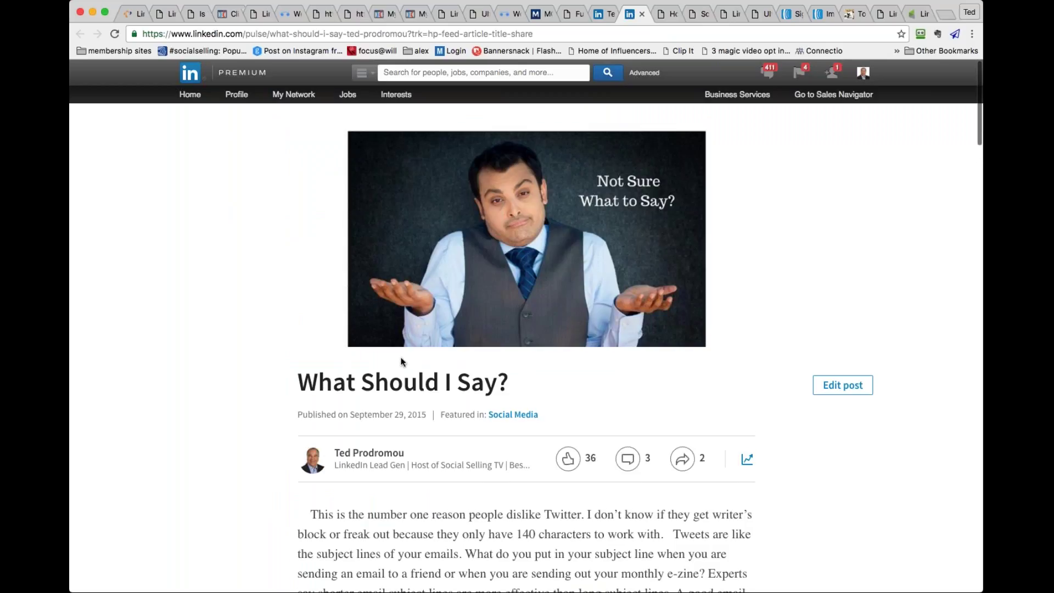
scroll(269, 390, "down", 3)
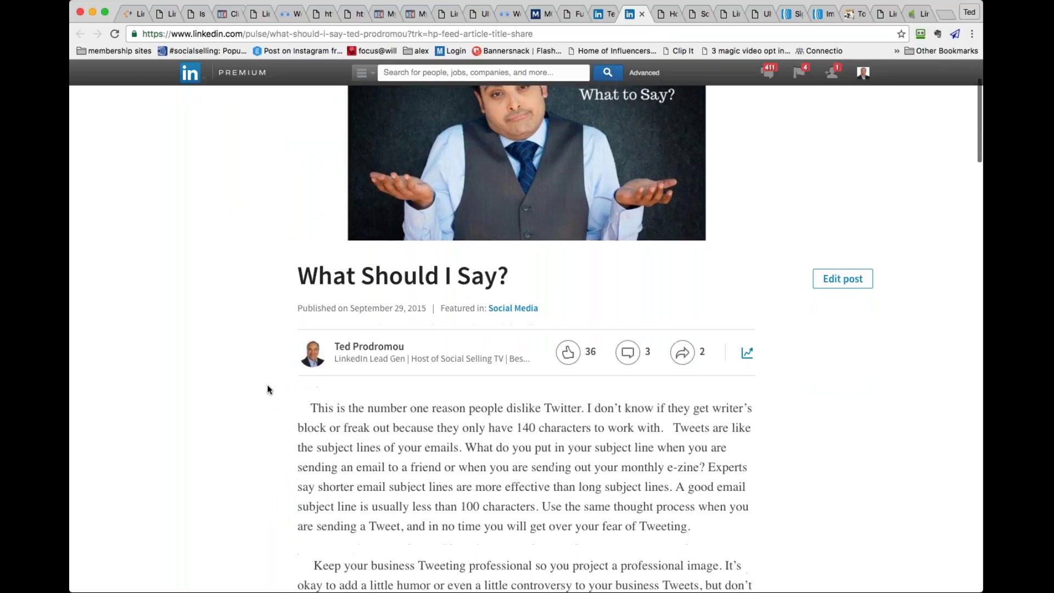
scroll(269, 389, "down", 3)
scroll(577, 261, "down", 1)
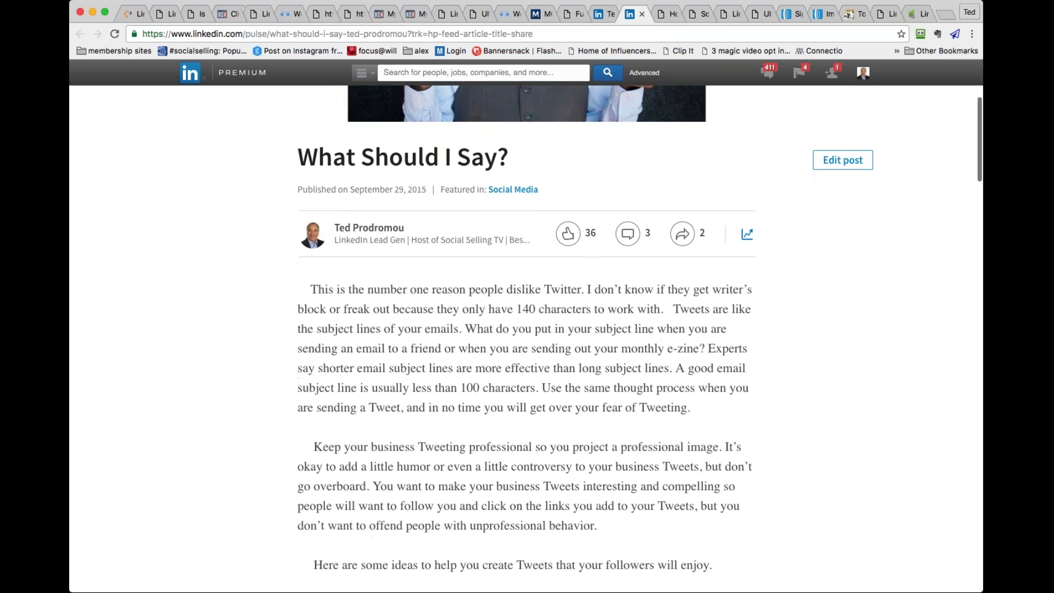
scroll(529, 326, "down", 10)
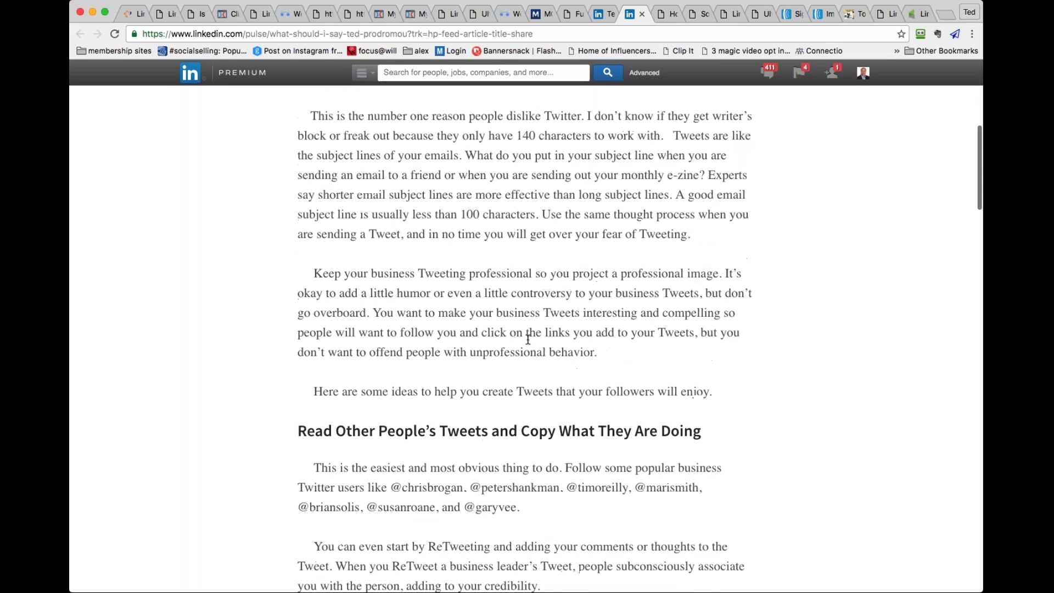
scroll(529, 325, "down", 15)
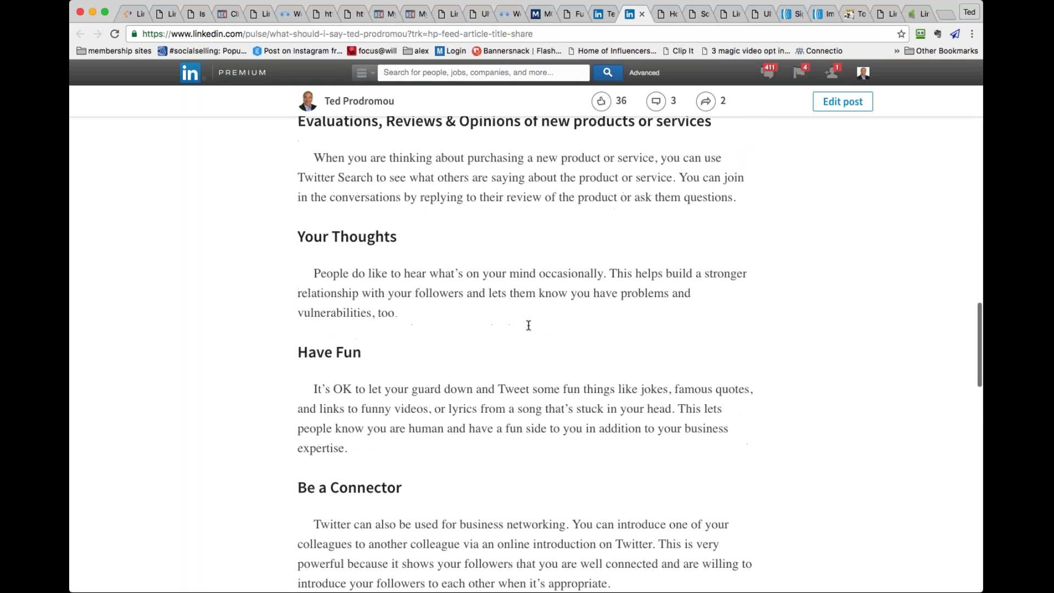
scroll(529, 326, "down", 5)
scroll(529, 326, "up", 2)
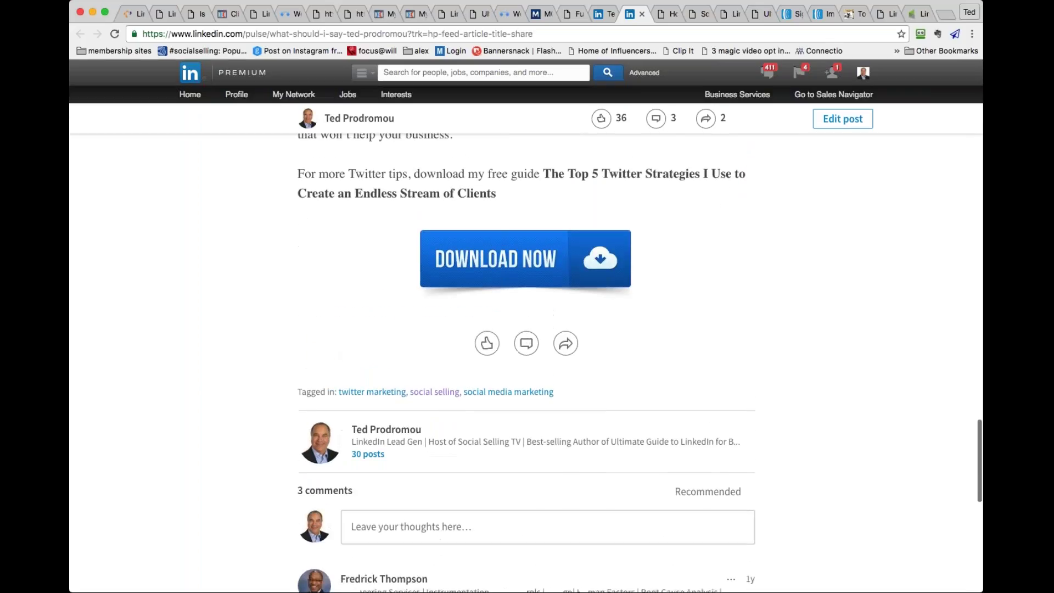
scroll(529, 326, "up", 1)
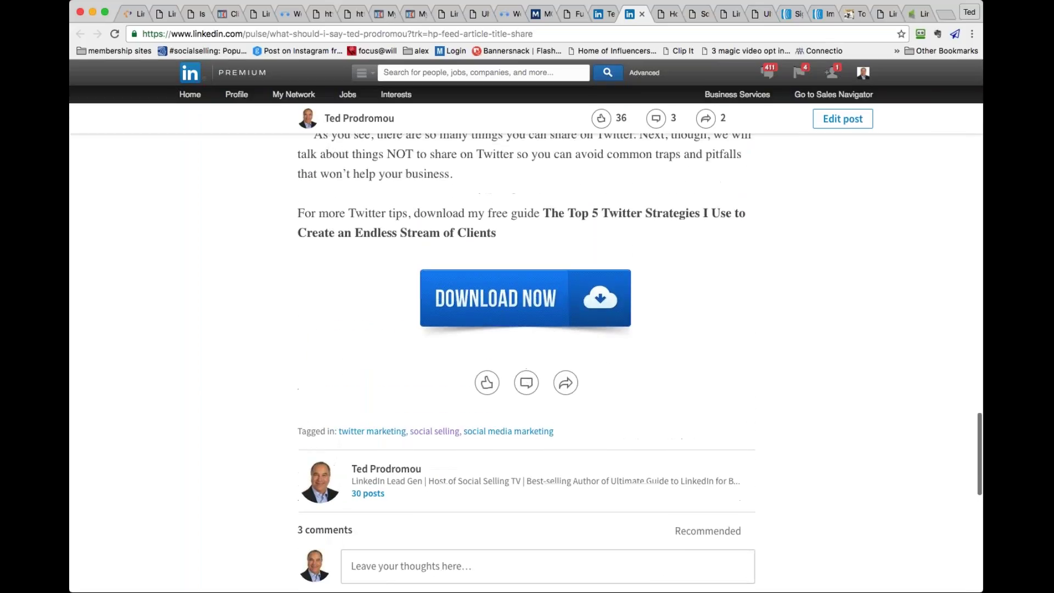
Preview the Top 5 Twitter Strategies opt-in page from the article, close it, and review the article's title and opening paragraphs
left_click(556, 300)
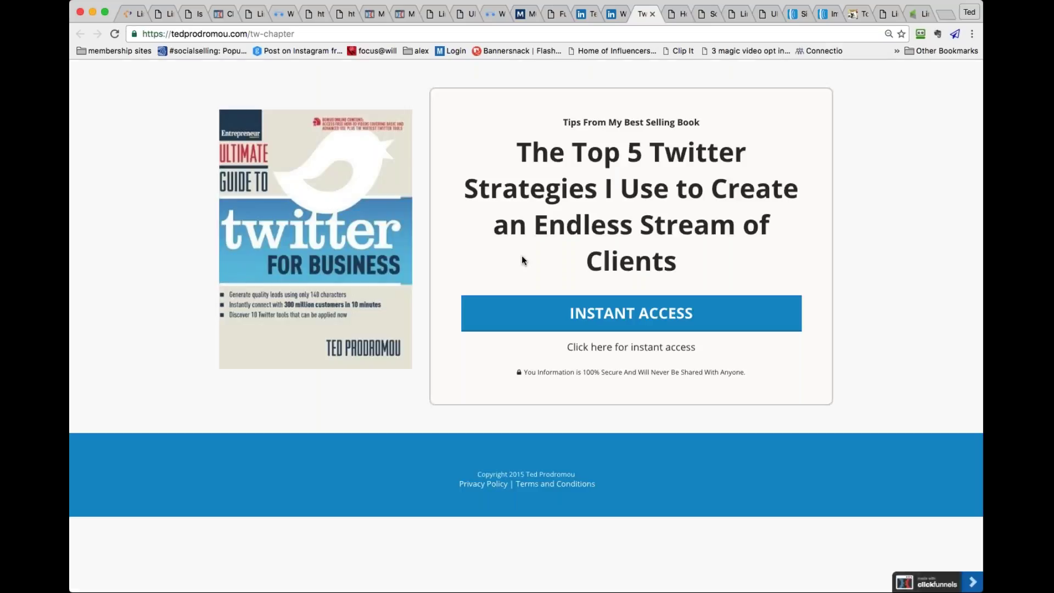
left_click(651, 13)
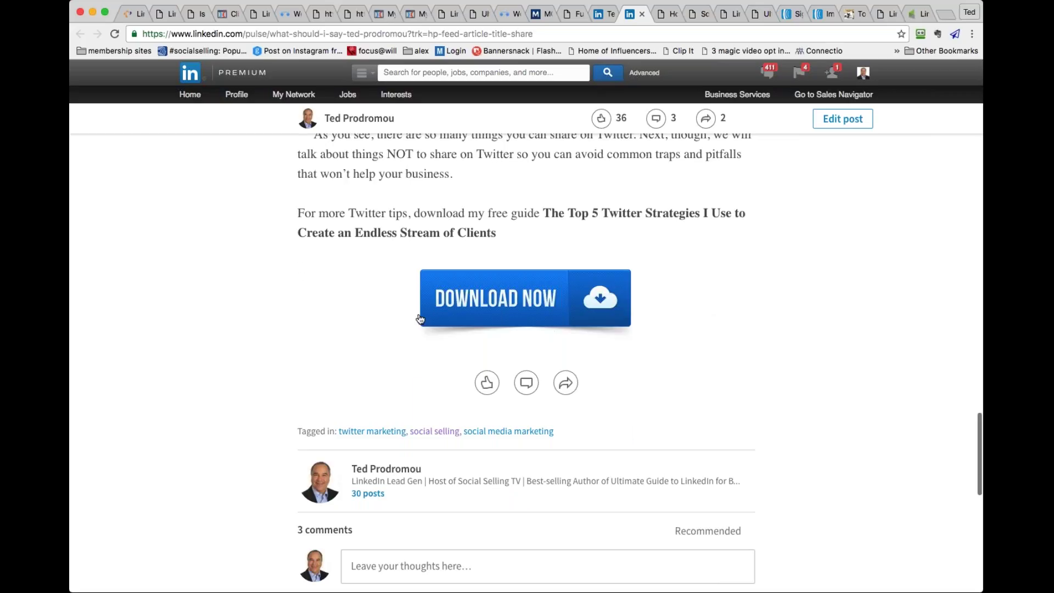
scroll(419, 319, "up", 2)
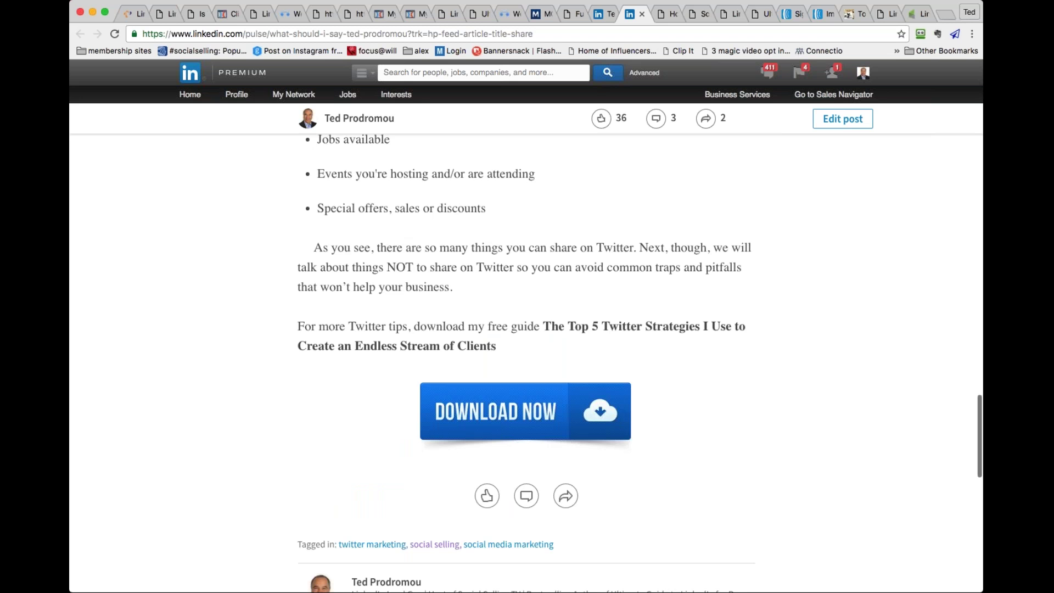
scroll(523, 362, "up", 20)
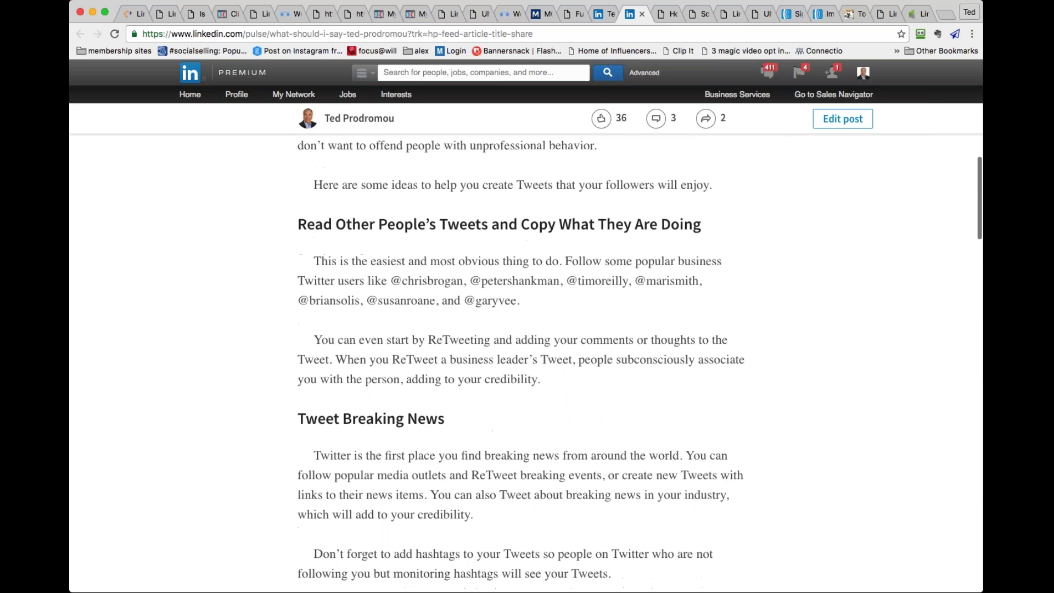
scroll(526, 351, "up", 11)
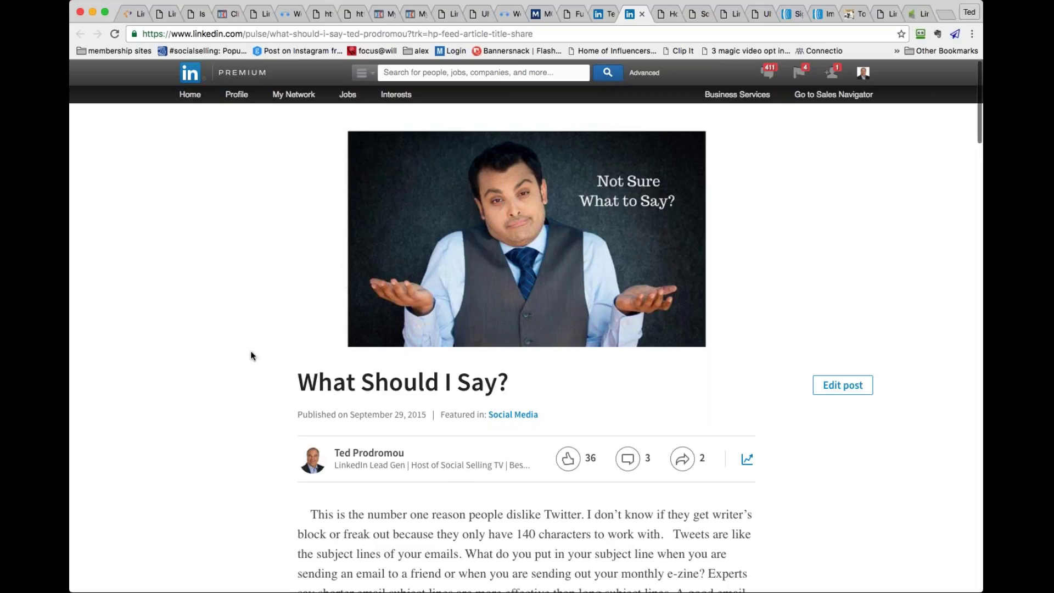
scroll(251, 352, "down", 1)
scroll(251, 356, "down", 3)
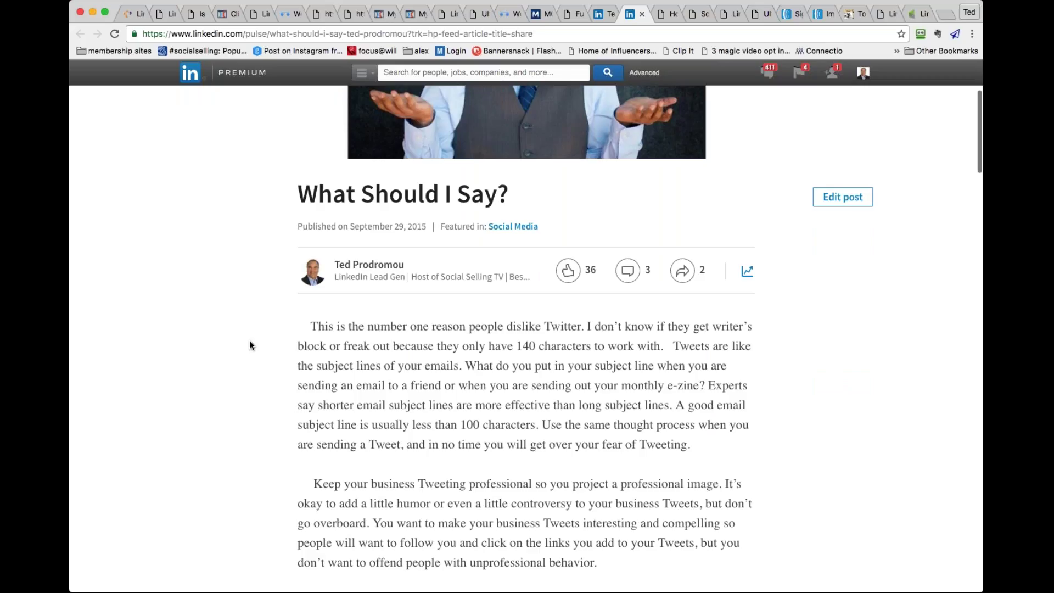
scroll(242, 291, "up", 1)
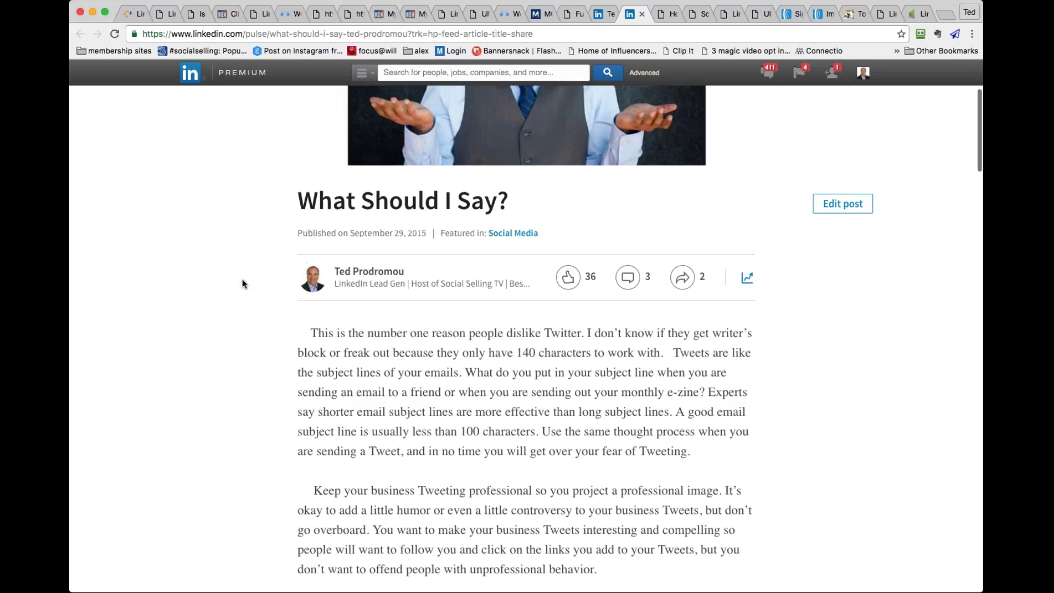
scroll(243, 284, "up", 3)
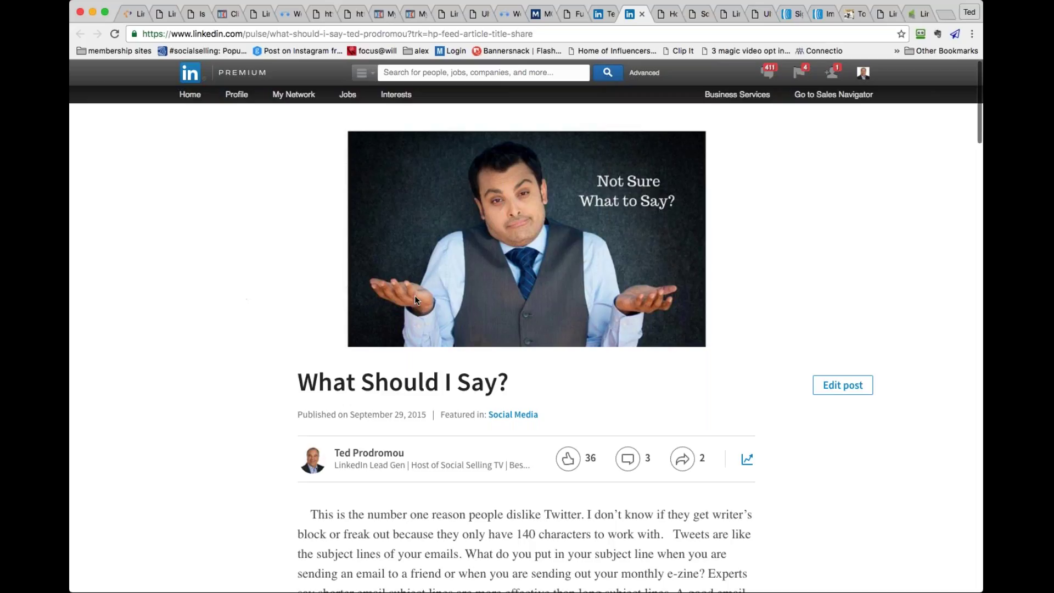
Search the web for mailchimp and open the MailChimp website
left_click(233, 15)
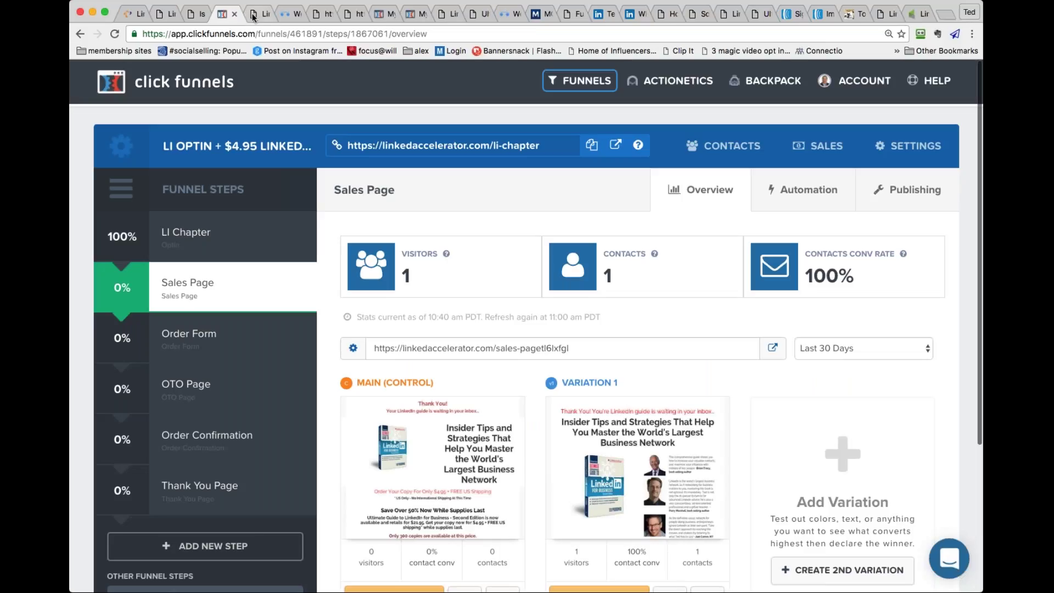
left_click(256, 16)
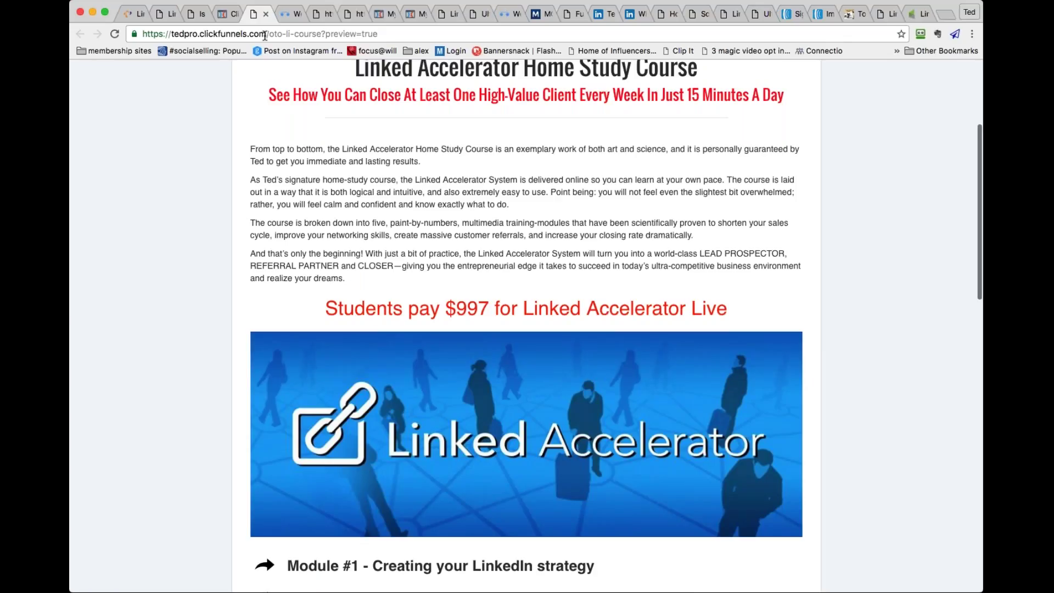
left_click(266, 35)
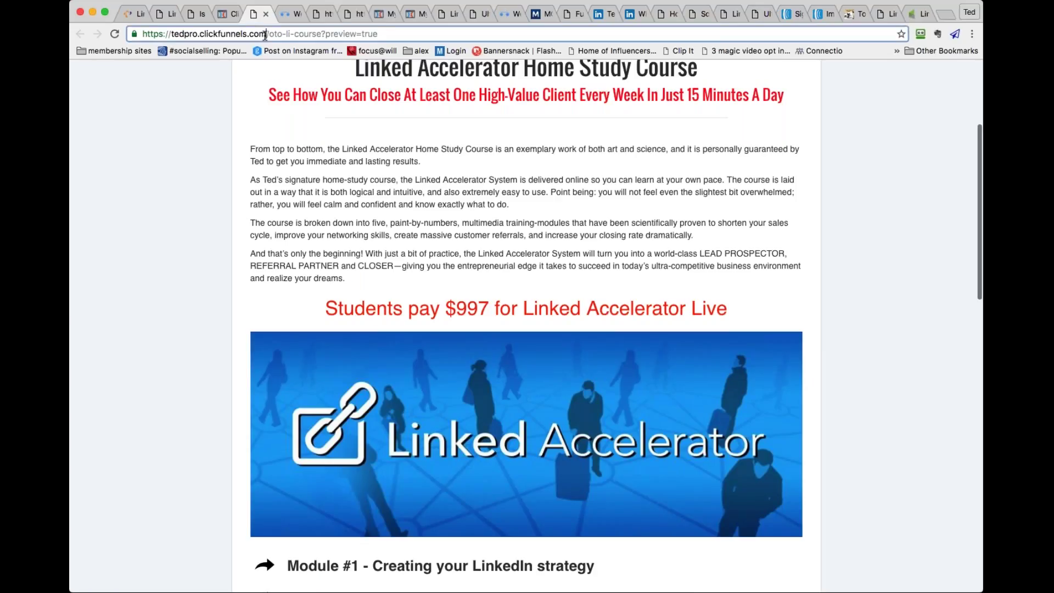
key("super+a")
type("mailch")
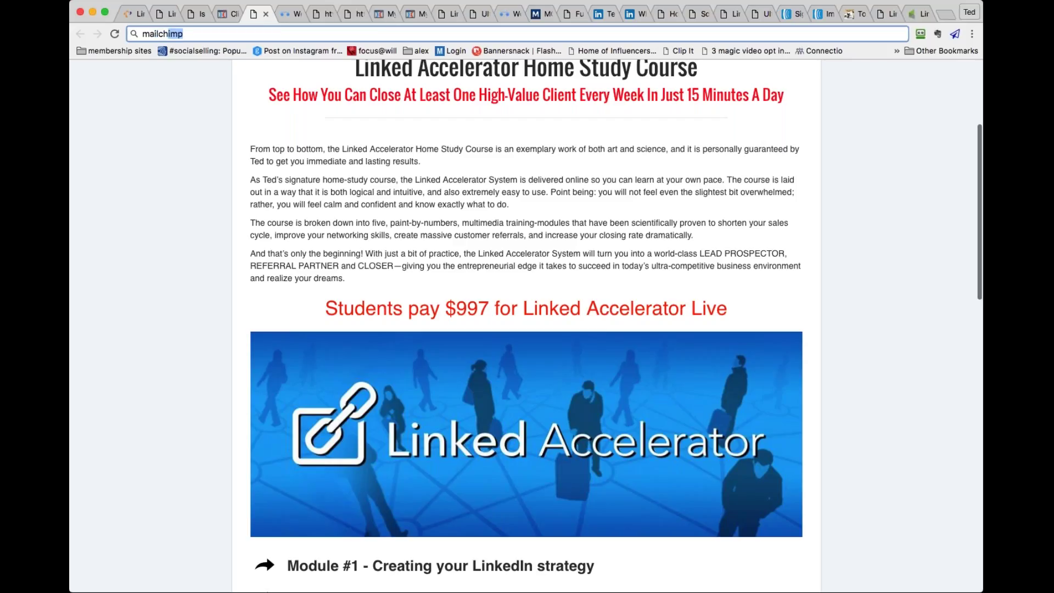
key("Return")
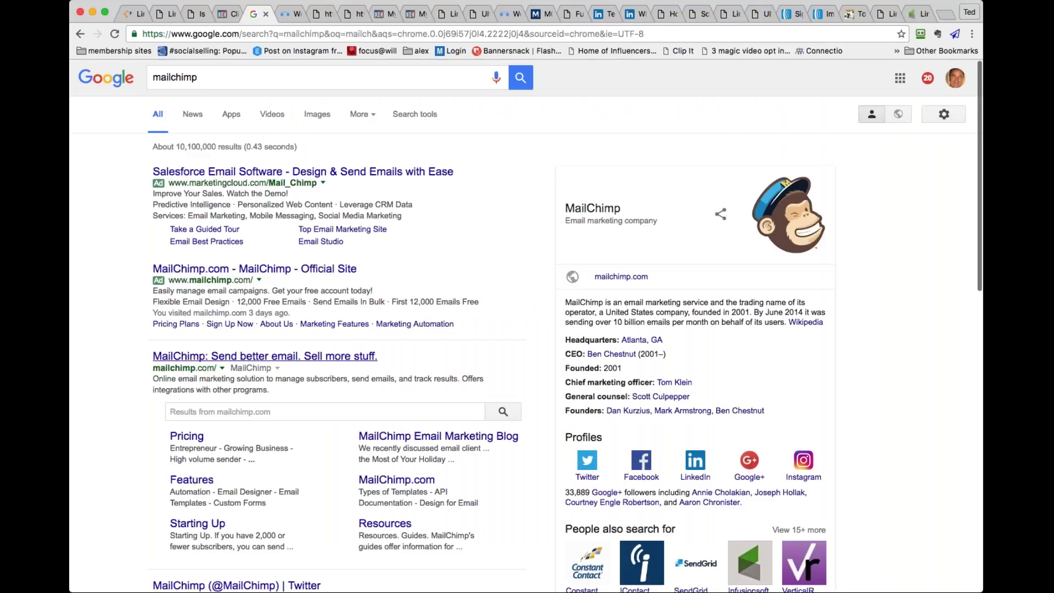
left_click(265, 357)
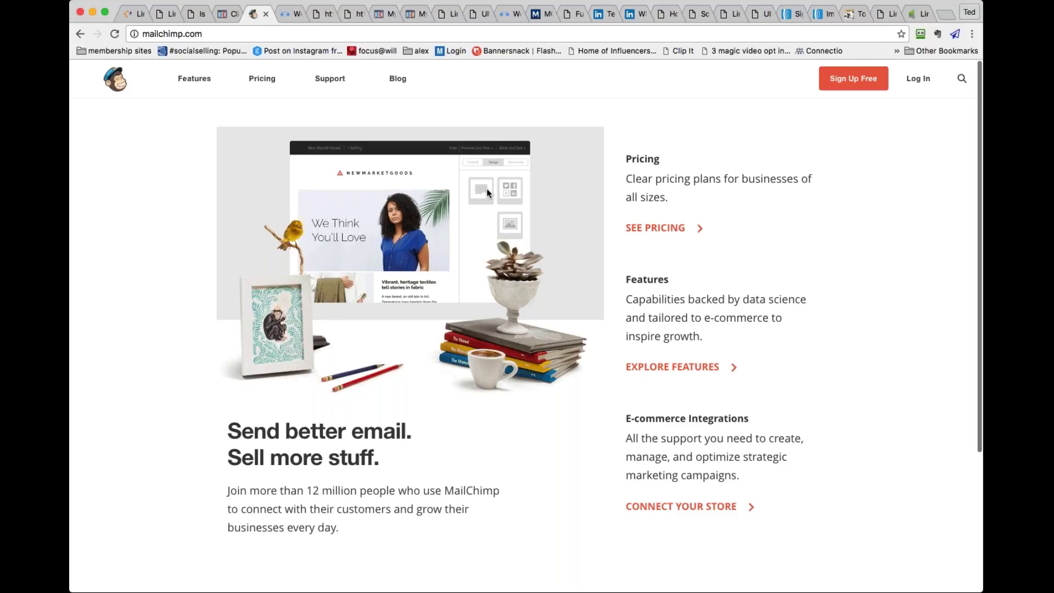
Return to LinkedIn, open the home feed, and look through its updates past the sponsored PowerObjects eBook post and back
left_click(608, 12)
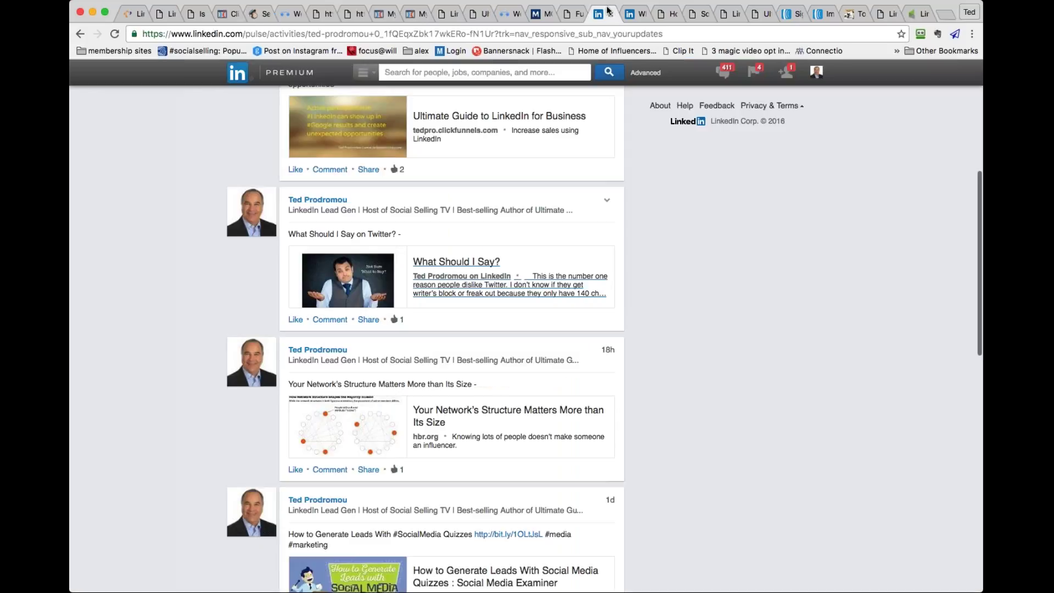
scroll(511, 230, "up", 6)
left_click(237, 95)
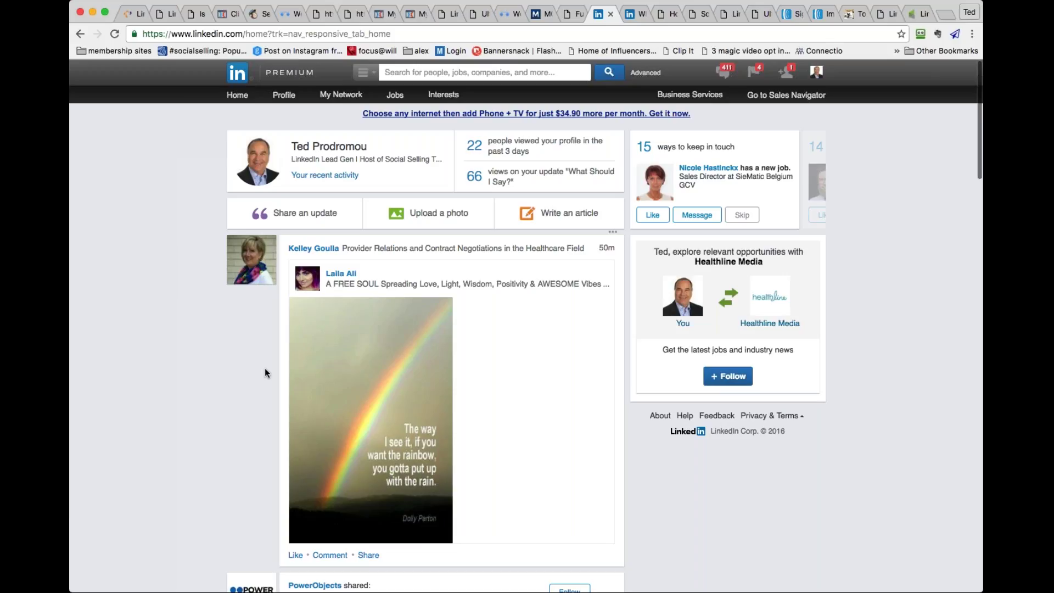
scroll(265, 368, "down", 8)
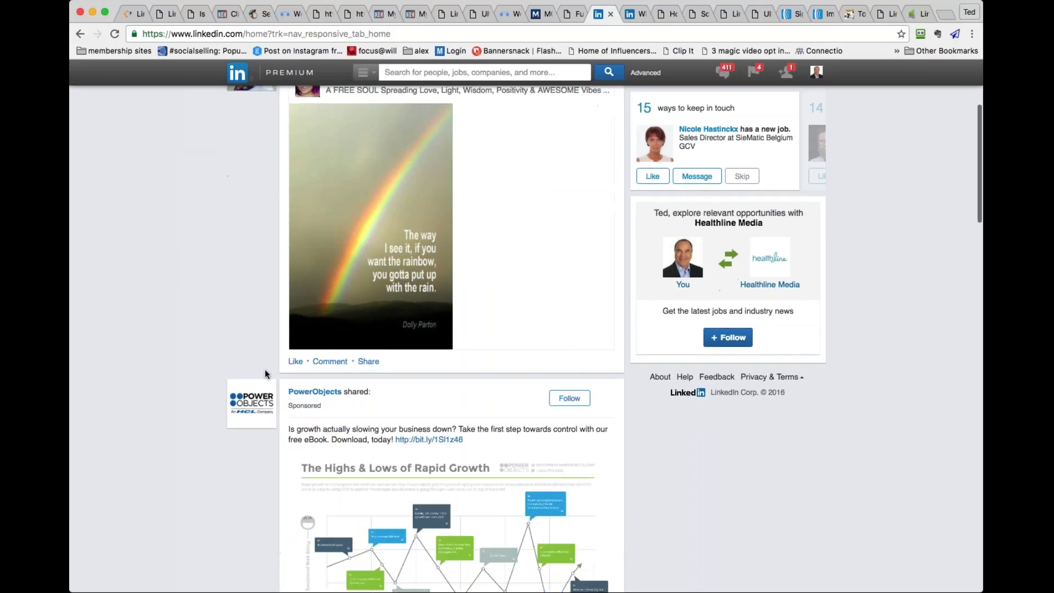
scroll(265, 374, "down", 1)
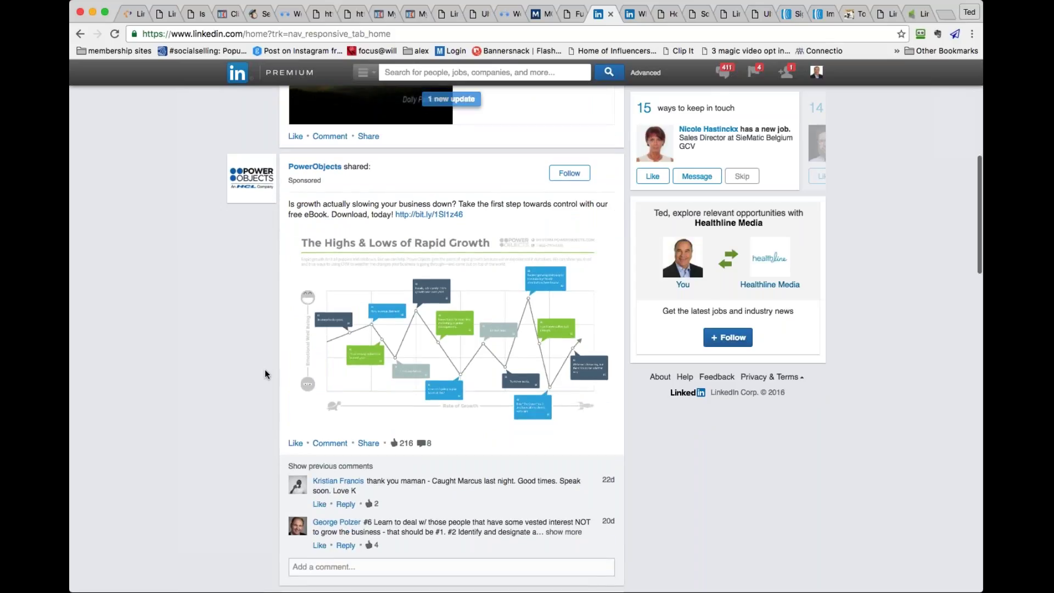
scroll(264, 372, "down", 5)
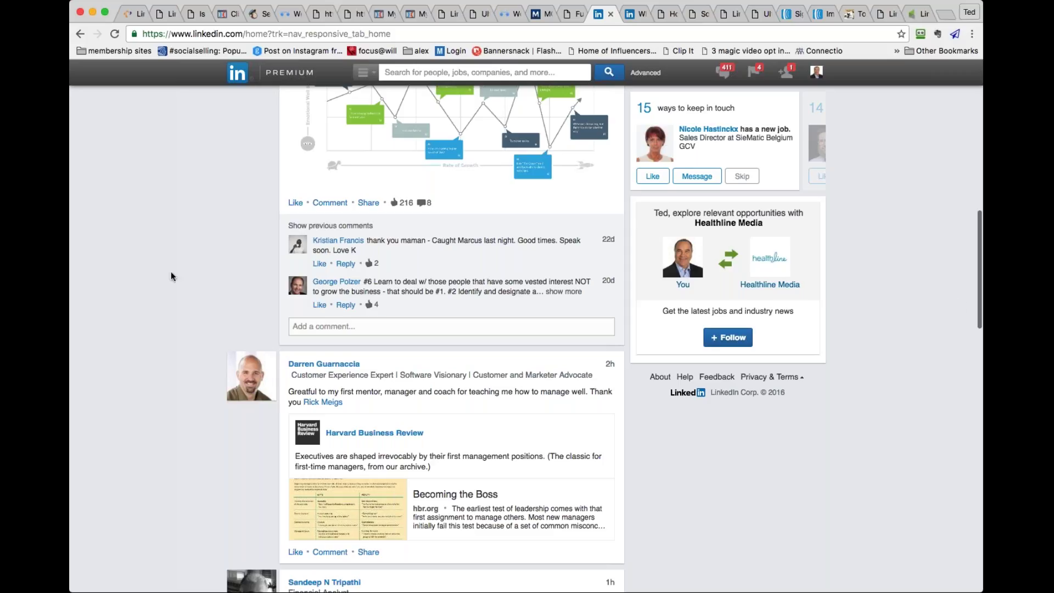
scroll(175, 276, "up", 3)
scroll(175, 276, "up", 15)
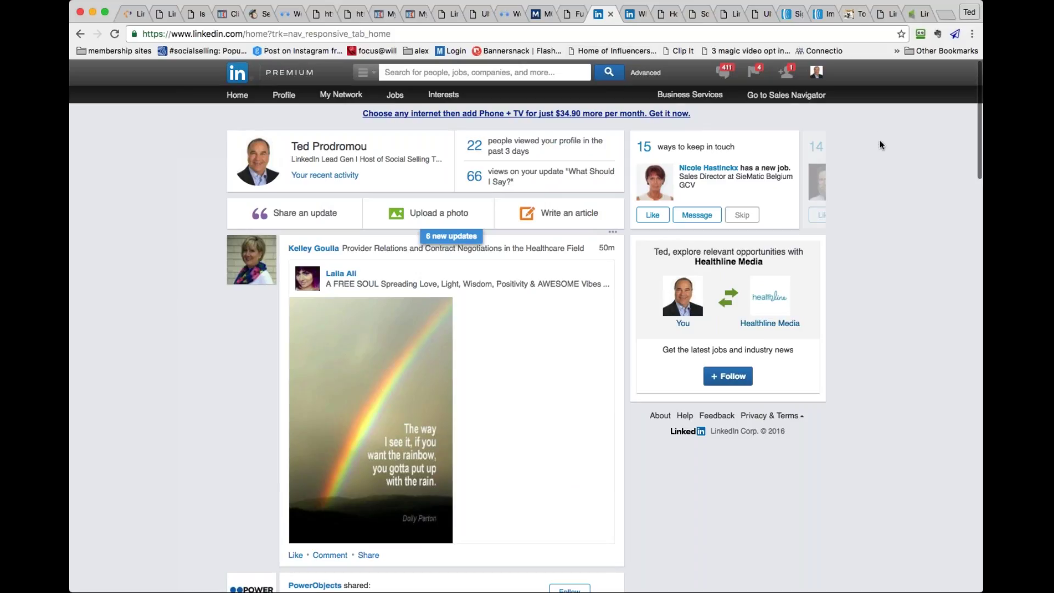
Close the page beside the mental health speaker website, and look over the free book offer template down to its testimonials
left_click(820, 14)
left_click(830, 14)
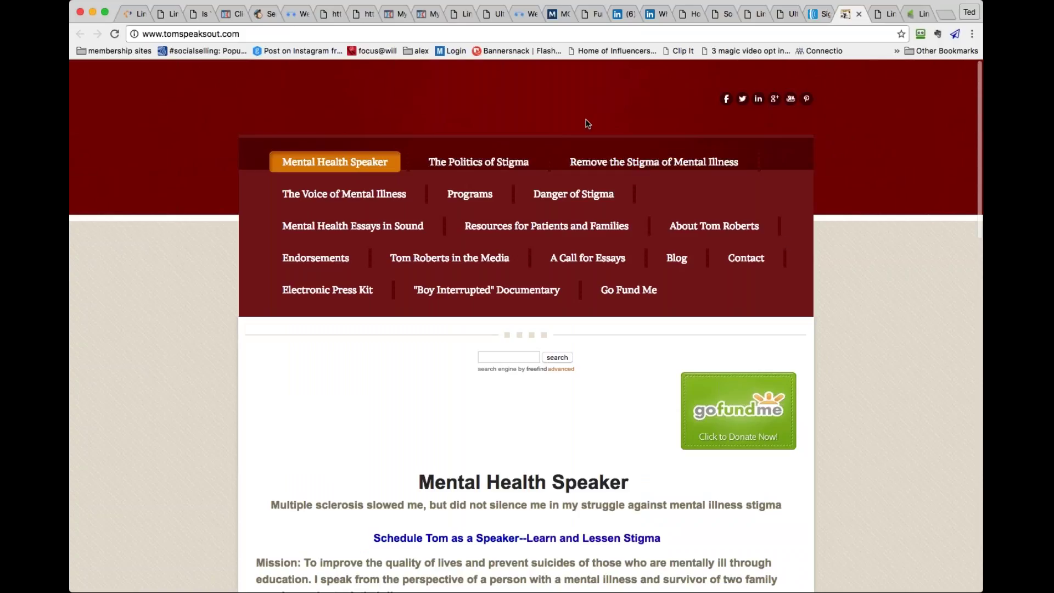
left_click(434, 15)
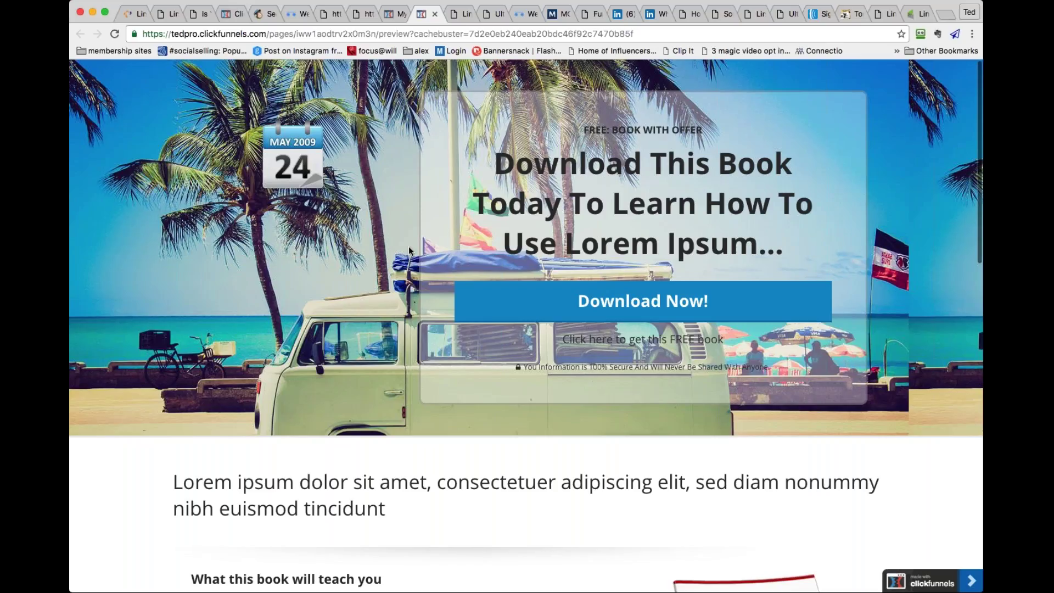
scroll(583, 210, "down", 1)
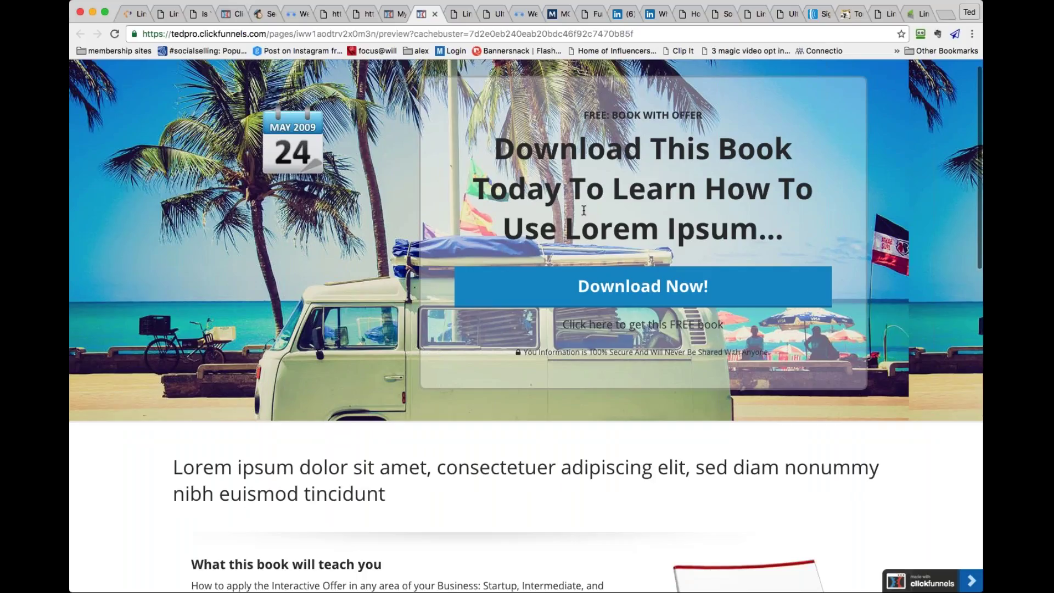
scroll(584, 209, "down", 10)
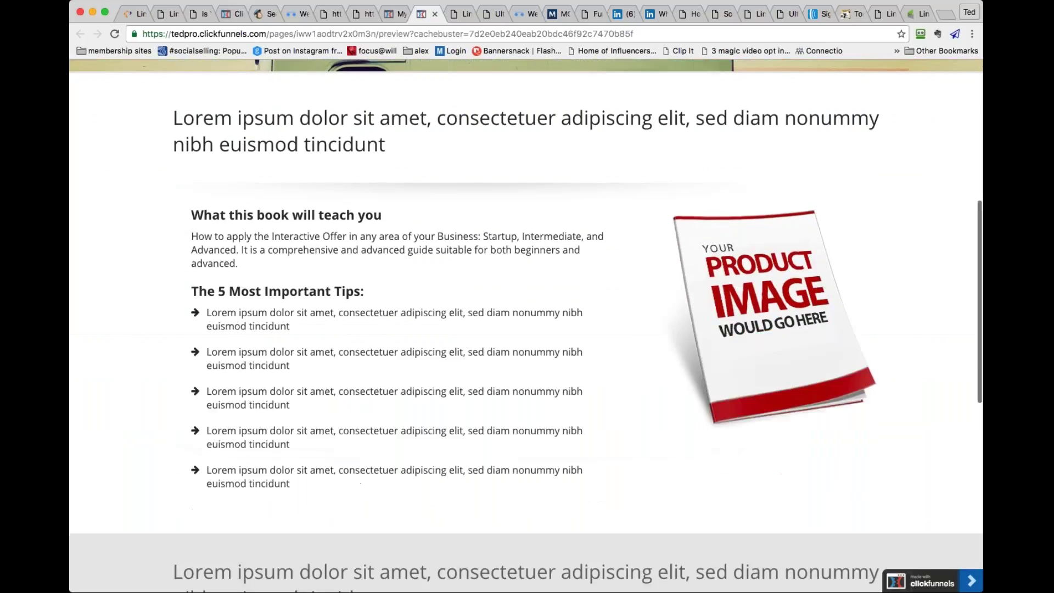
scroll(367, 373, "down", 1)
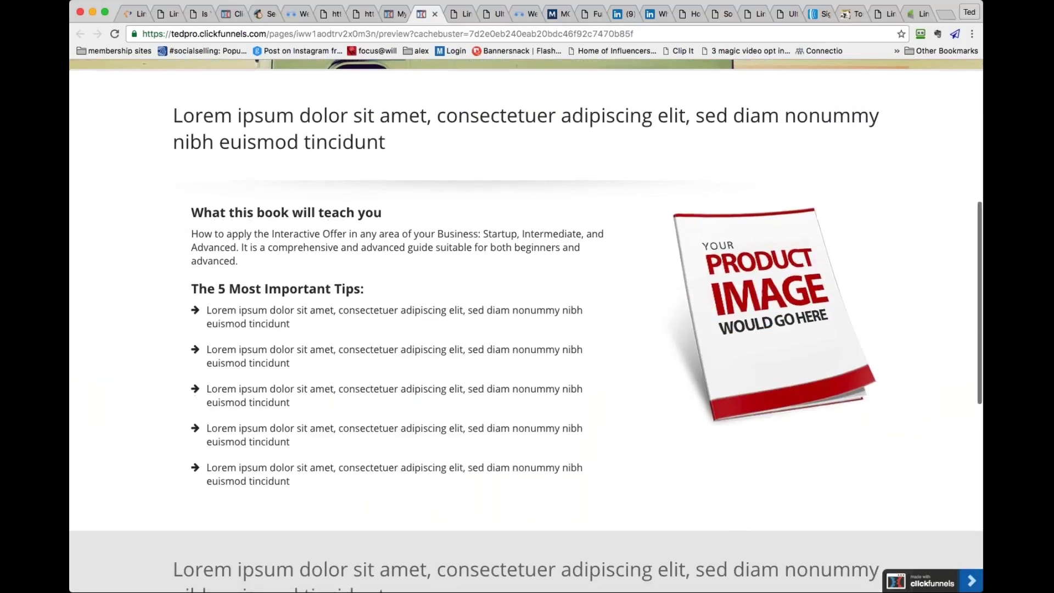
scroll(597, 348, "down", 14)
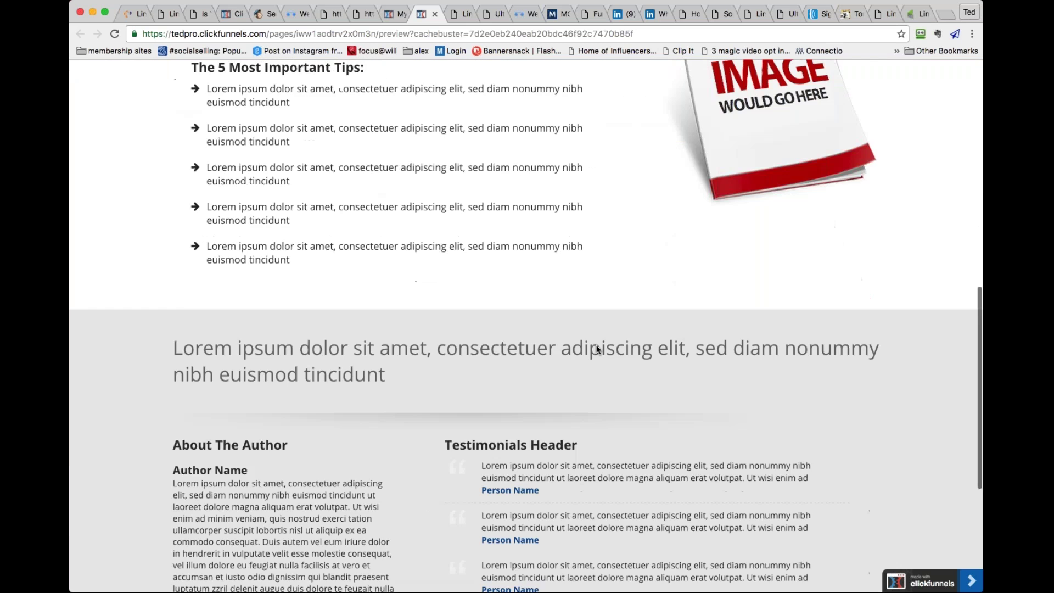
scroll(597, 348, "up", 2)
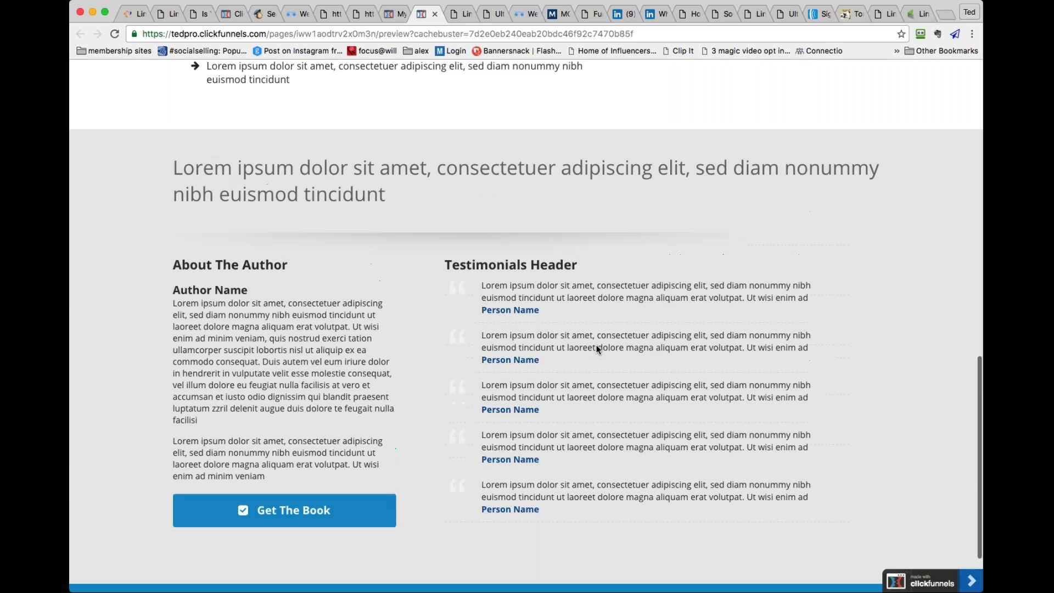
scroll(597, 349, "up", 20)
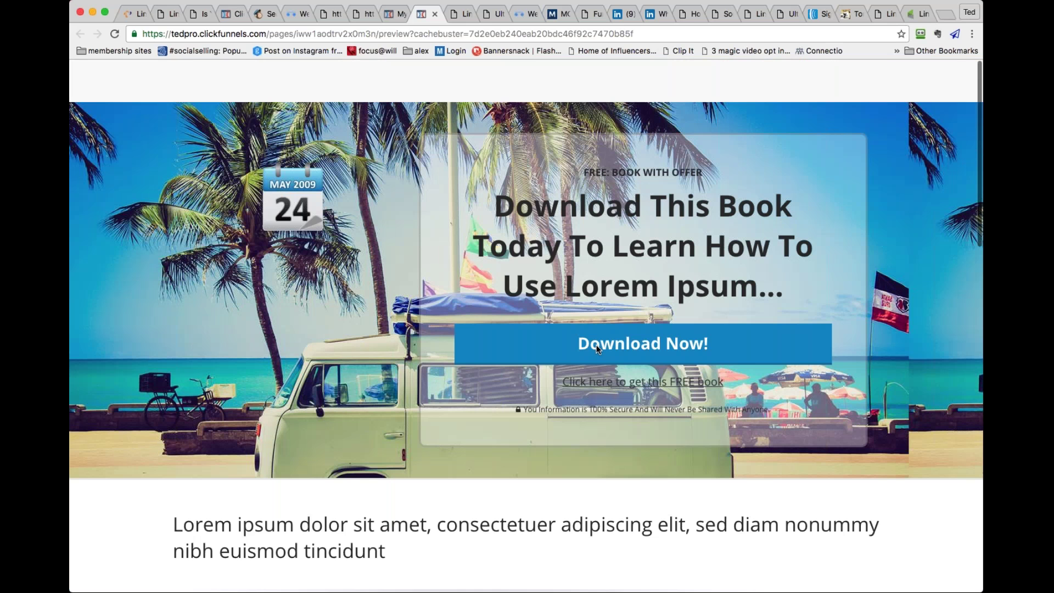
scroll(596, 349, "down", 1)
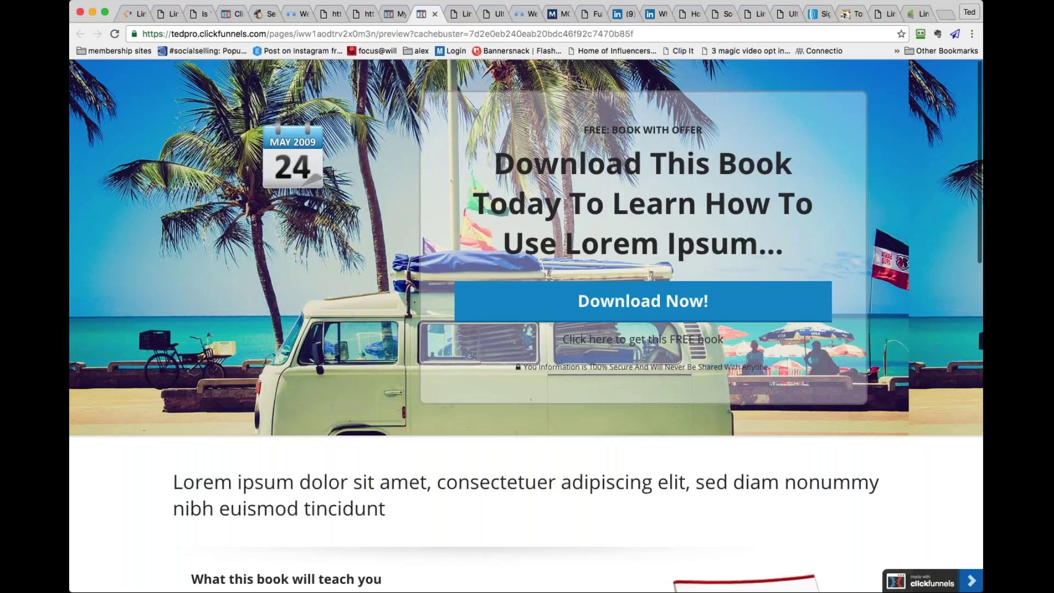
Open the Creative Web Solution pitch in the LinkedIn inbox, and limit the conversation list to those ending with a received message
left_click(621, 16)
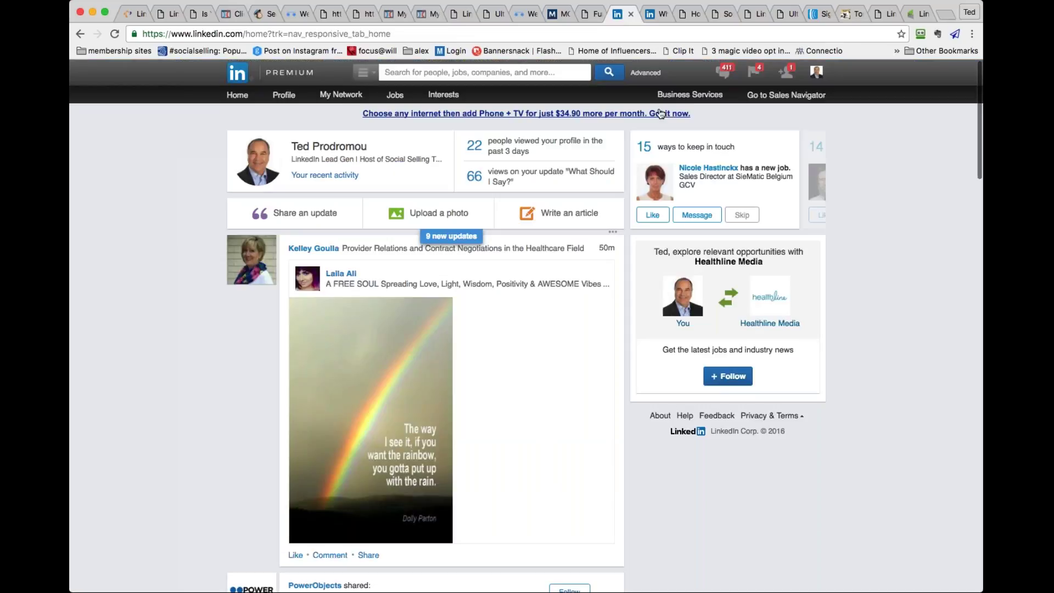
left_click(724, 74)
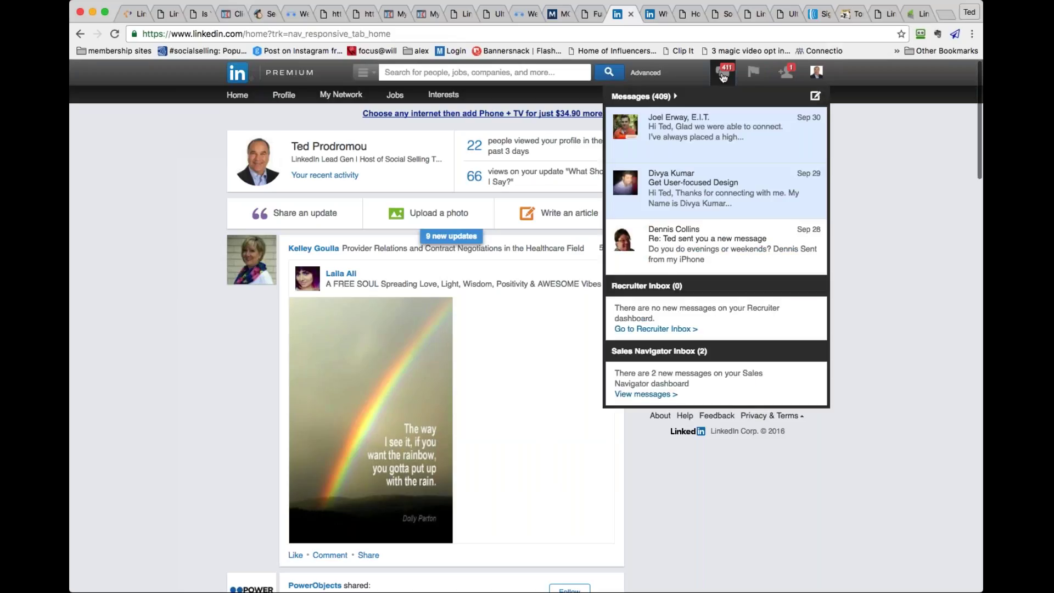
left_click(724, 75)
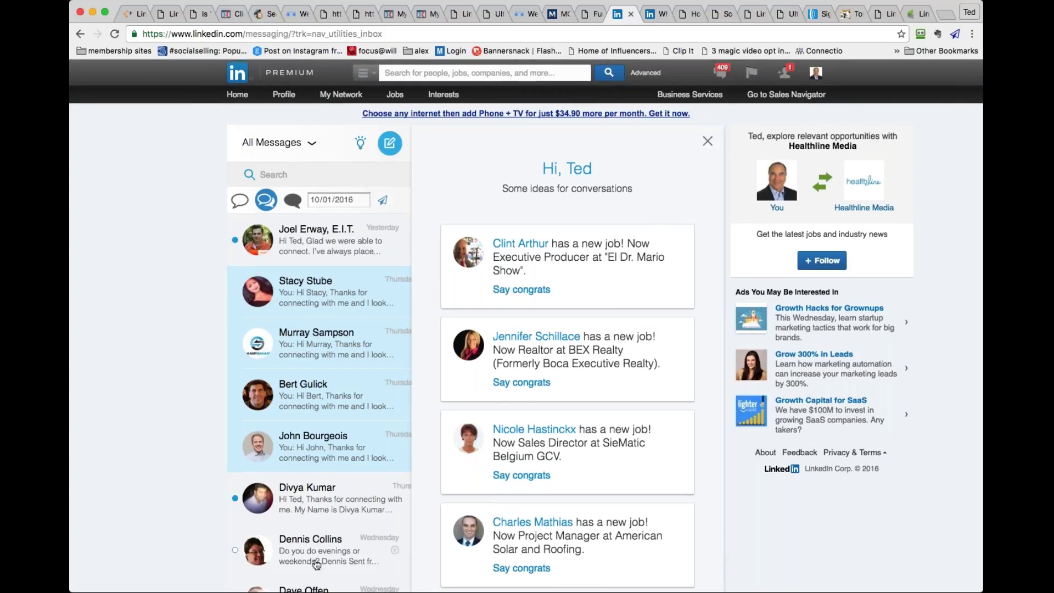
left_click(316, 519)
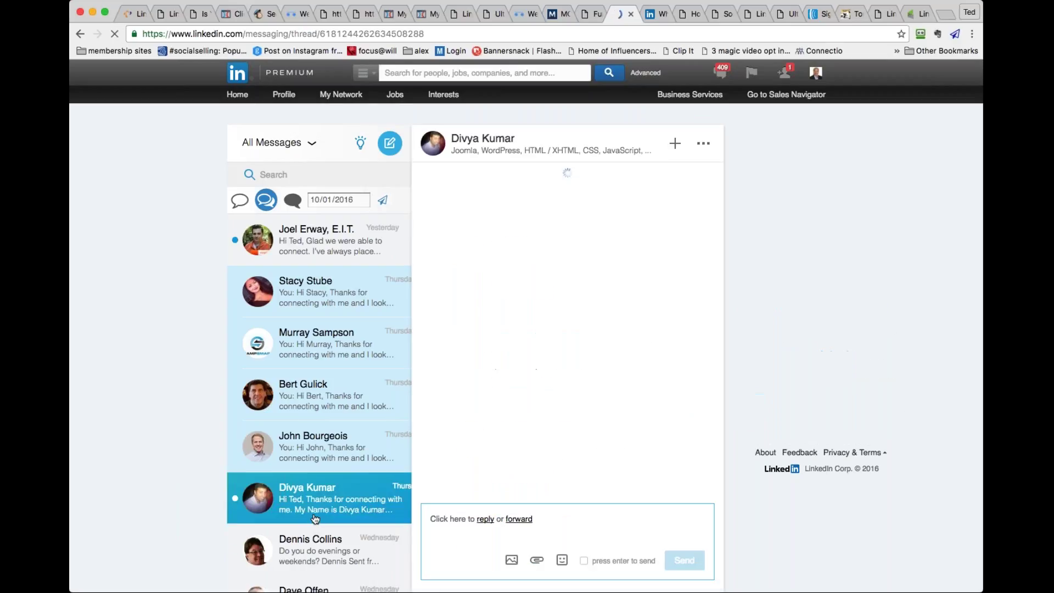
left_click(241, 202)
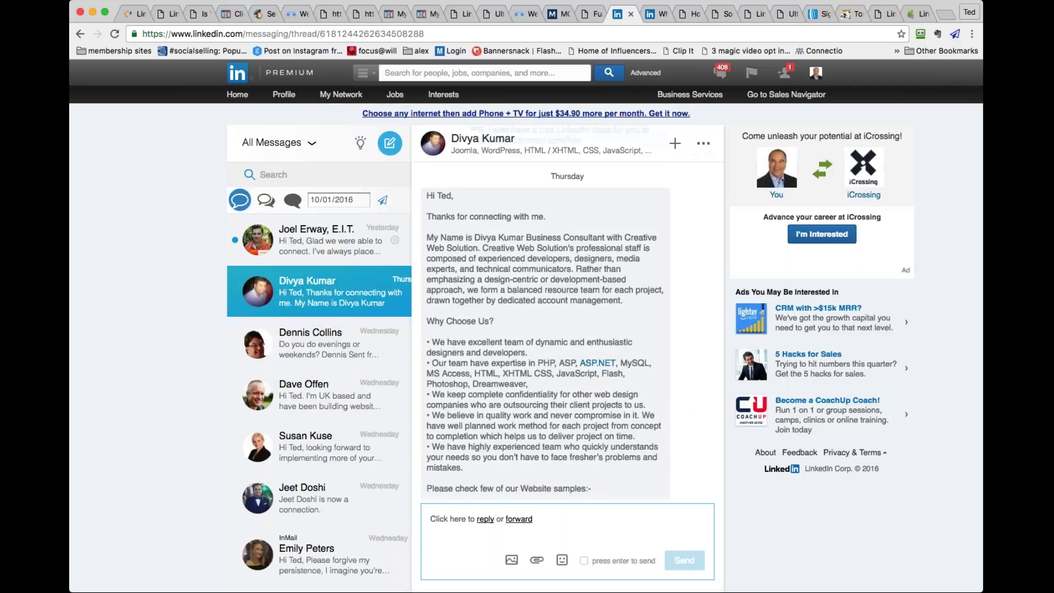
scroll(323, 393, "down", 5)
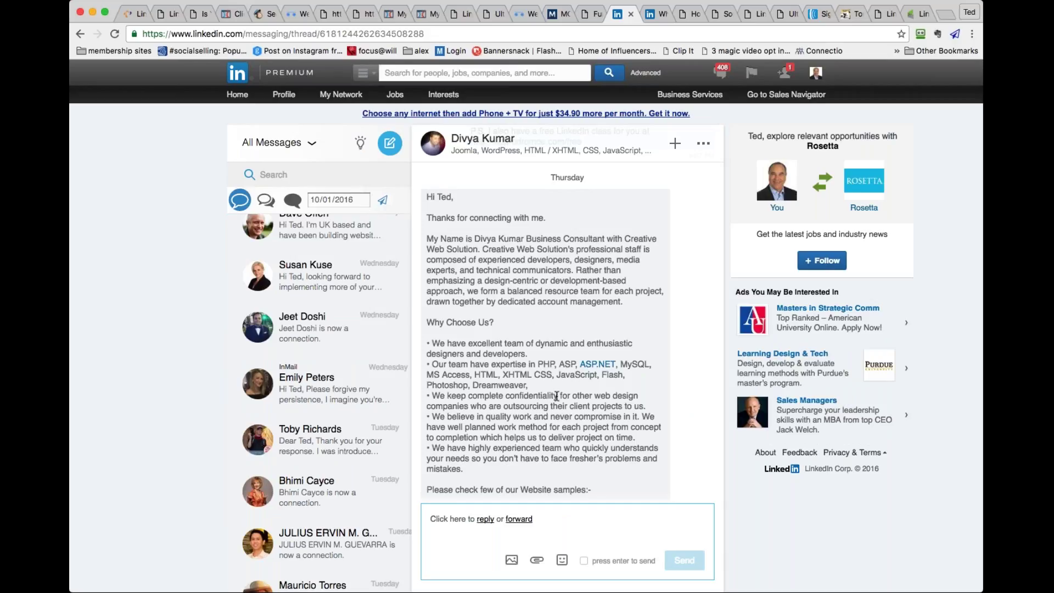
Read through the Creative Web Solution pitch and the welcome message sent in the same LinkedIn conversation
scroll(556, 395, "down", 6)
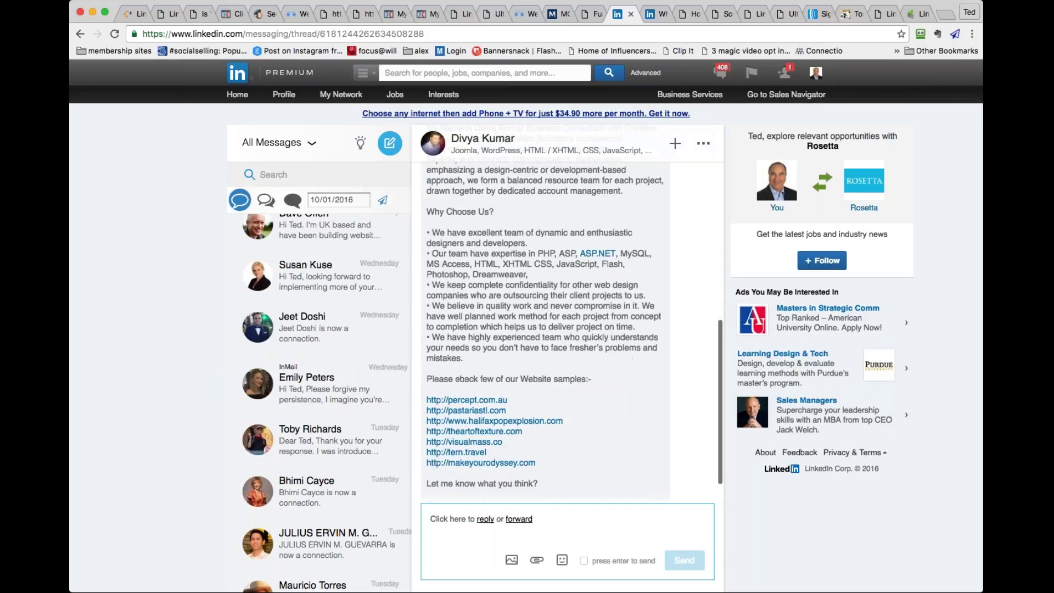
scroll(568, 330, "down", 10)
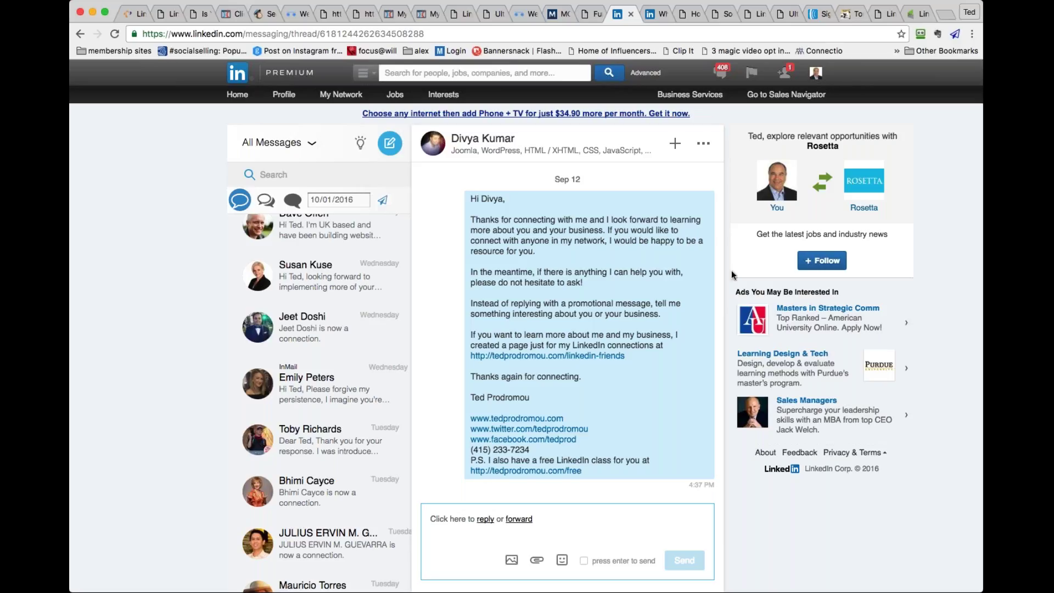
Switch to the linkedaccelerator.com/trial page offering the $1 trial, and highlight its web address
left_click(884, 14)
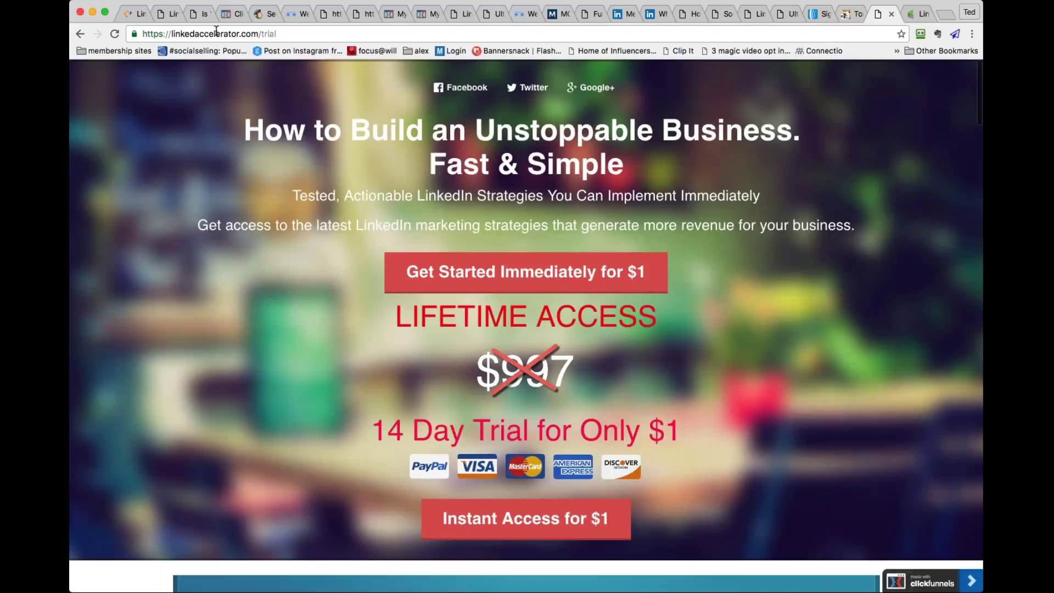
left_click(285, 35)
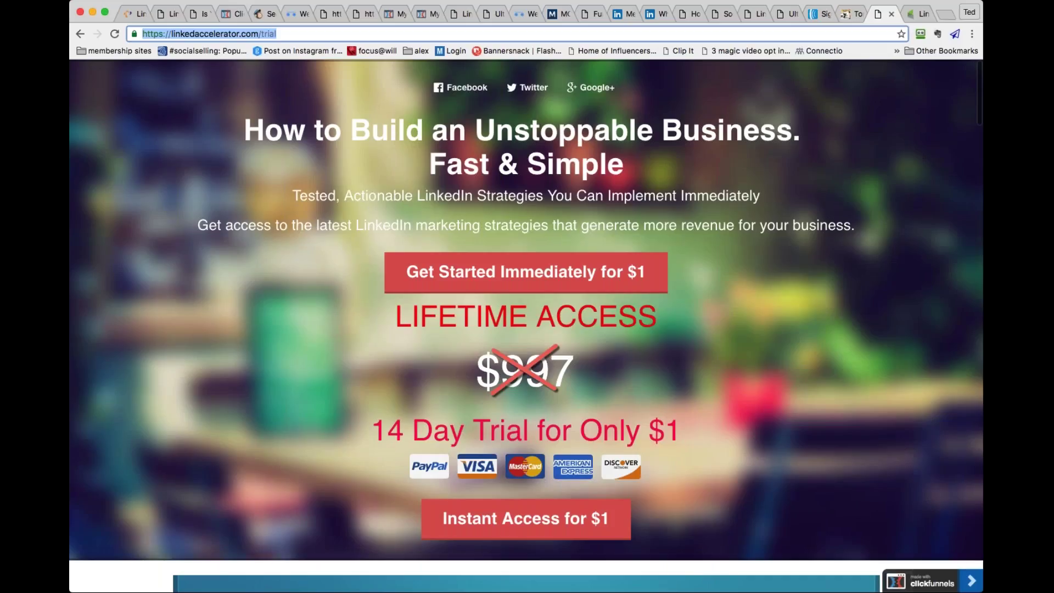
left_click(940, 515)
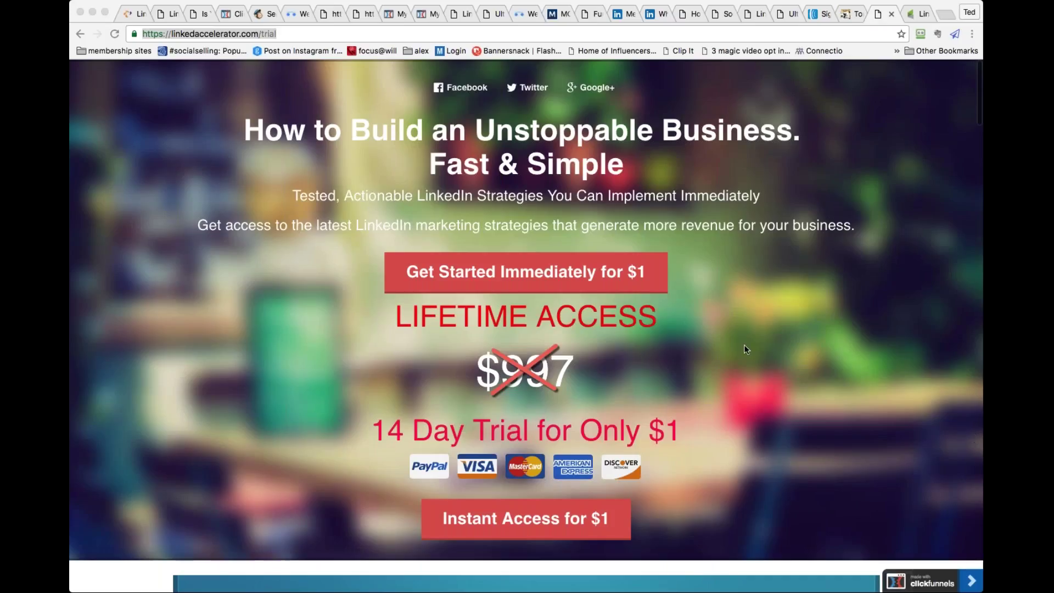
scroll(744, 345, "up", 1)
Return to LinkedIn, open the home feed, and open LinkedIn Learning in its own page
left_click(629, 15)
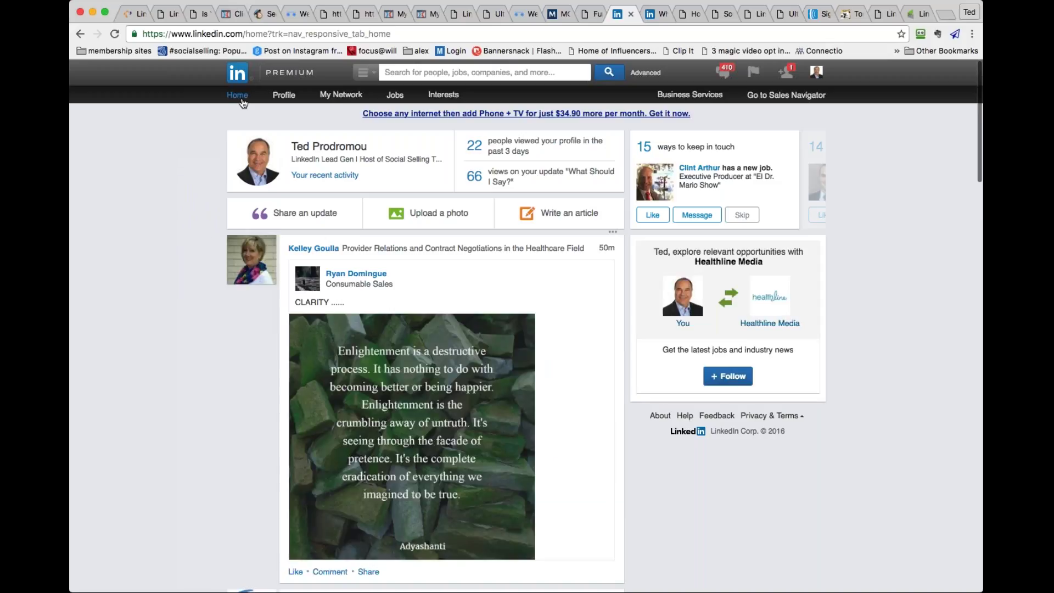
mouse_move(450, 96)
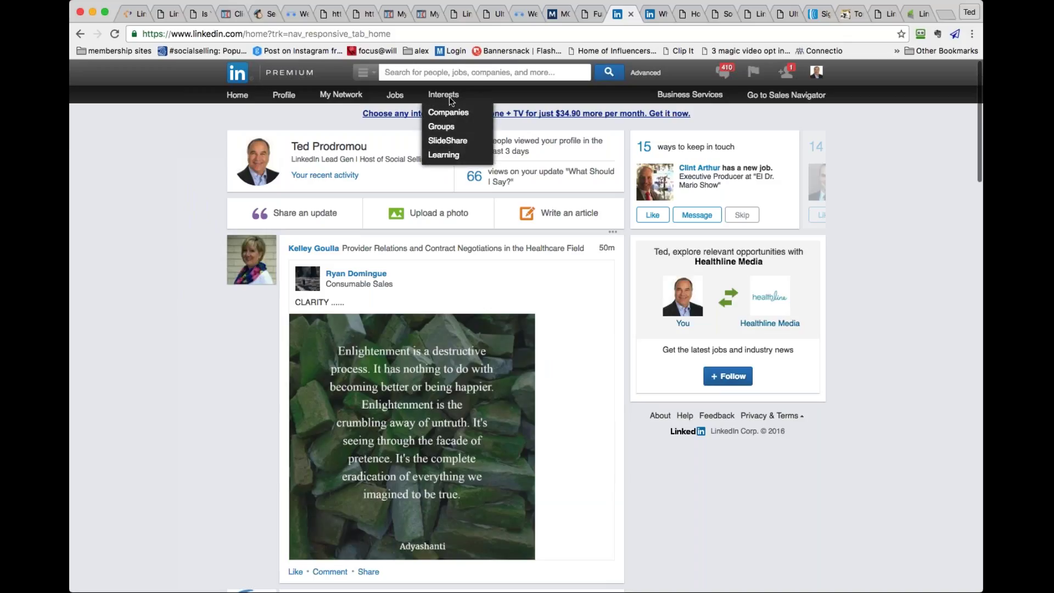
left_click(445, 156)
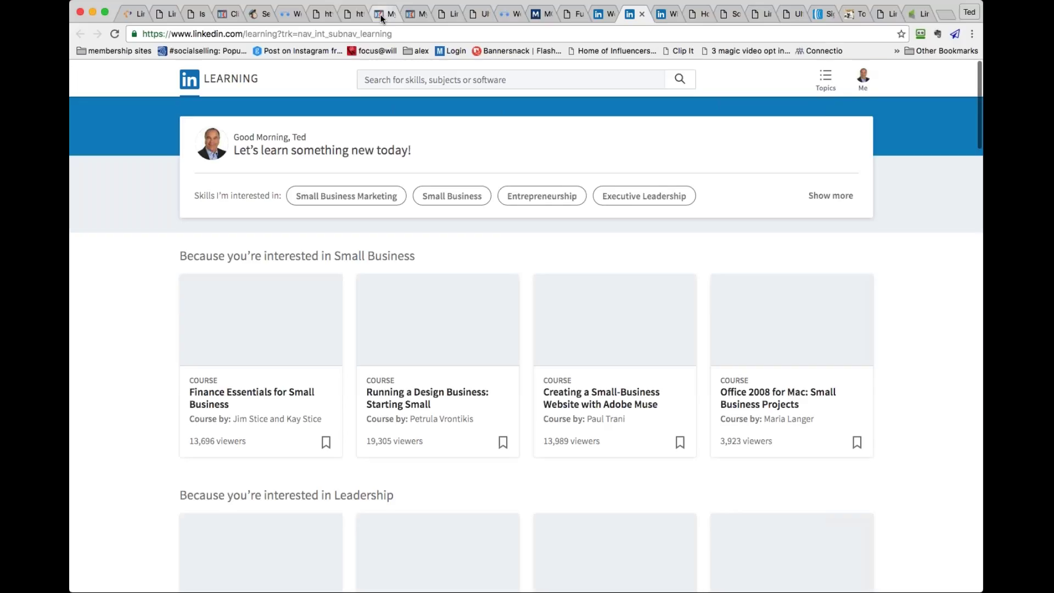
Show the ClickFunnels book offer preview with its sign-up form, and switch to the AWeber sign-up form settings for the 6 steps ebook list
left_click(382, 15)
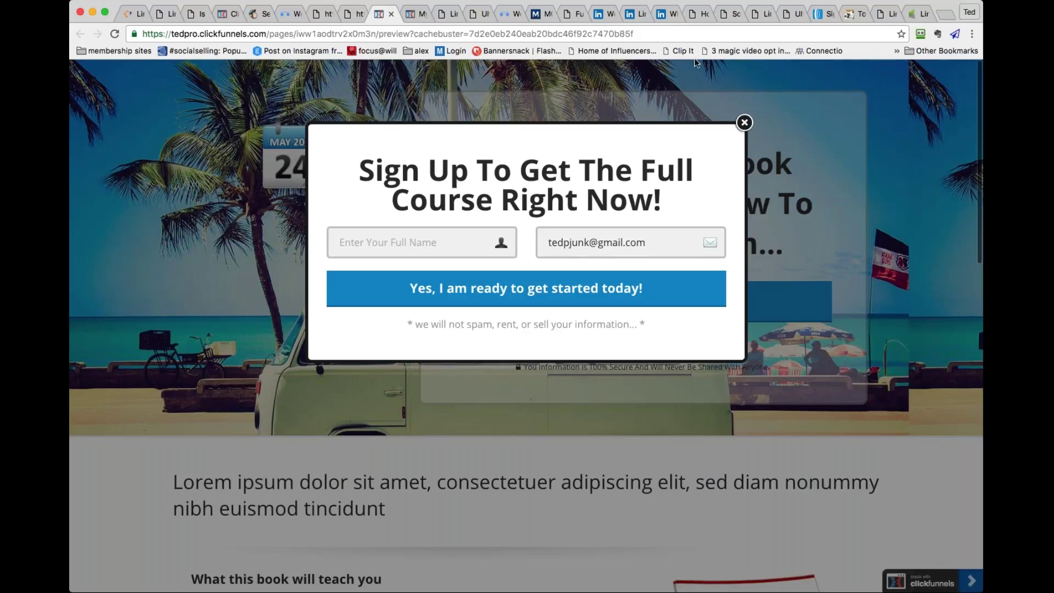
left_click(824, 15)
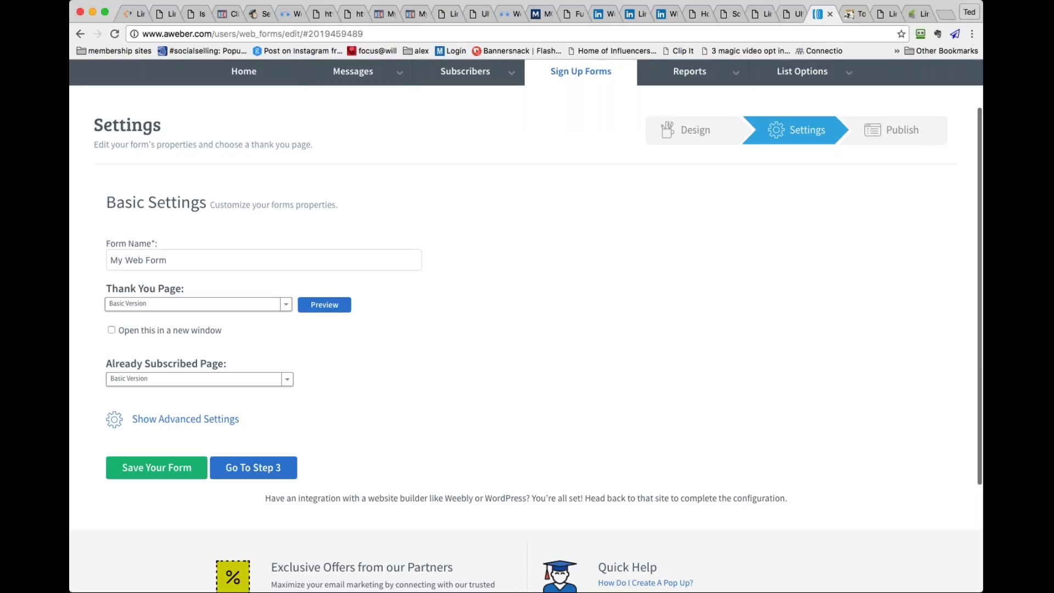
scroll(526, 329, "up", 2)
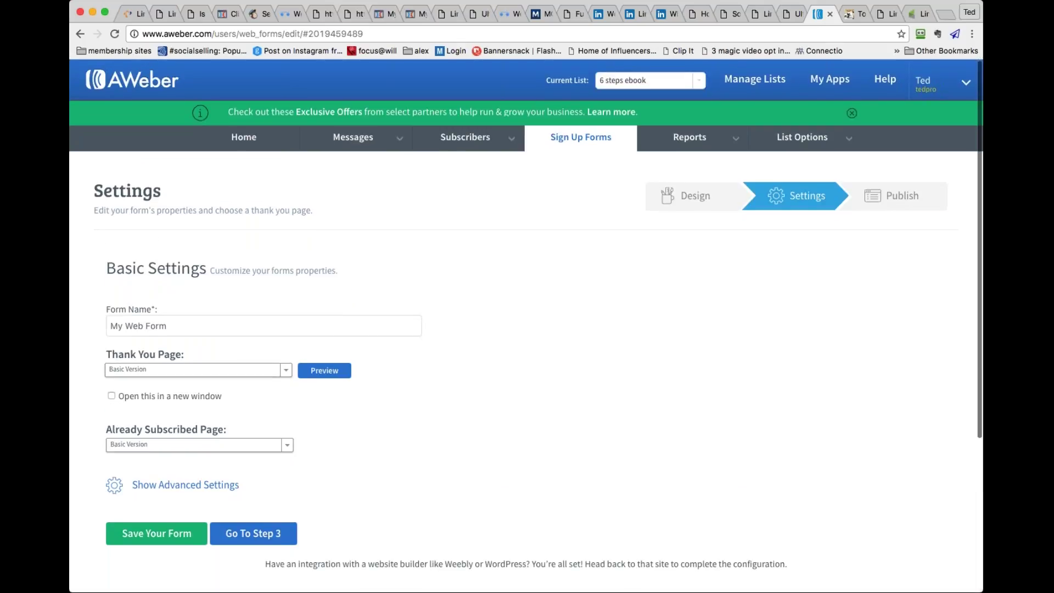